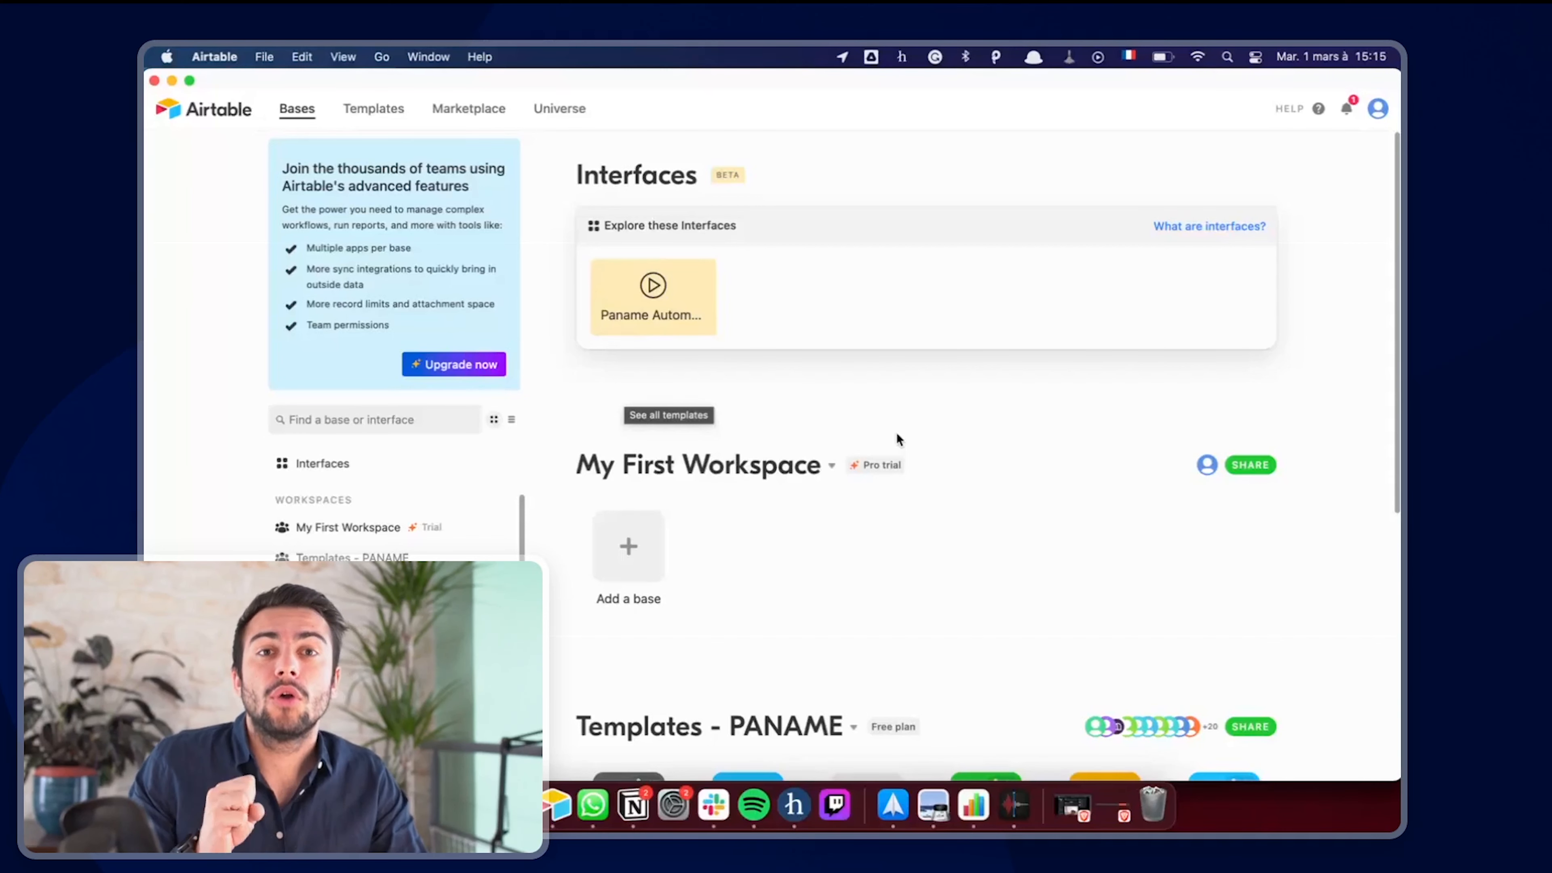
- Create a new base in the Templates - PANAME workspace
scroll(895, 436, "down", 5)
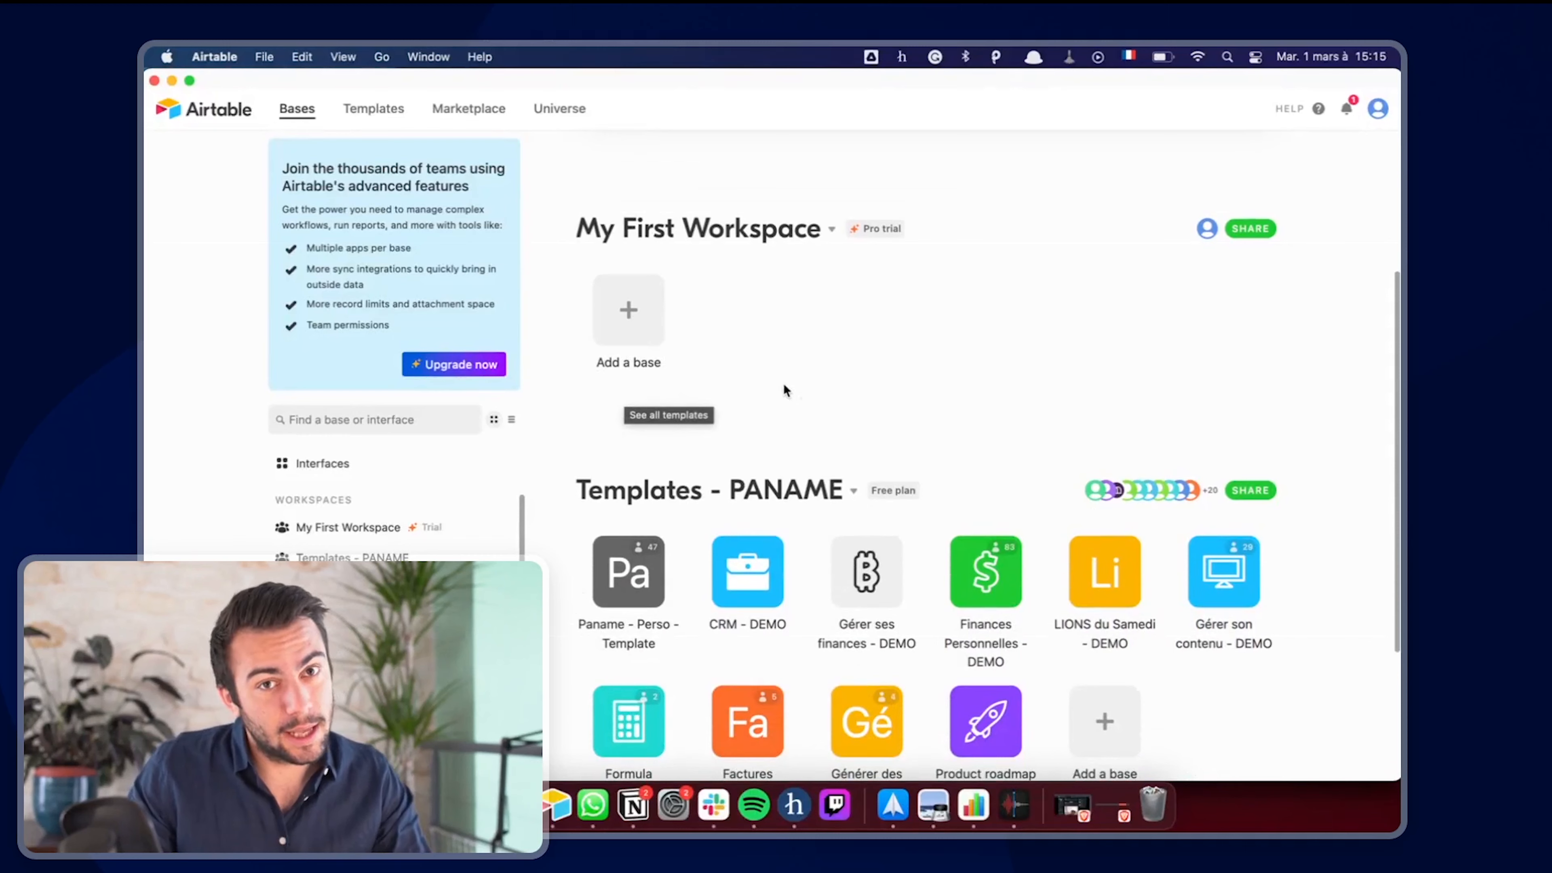
scroll(785, 389, "down", 5)
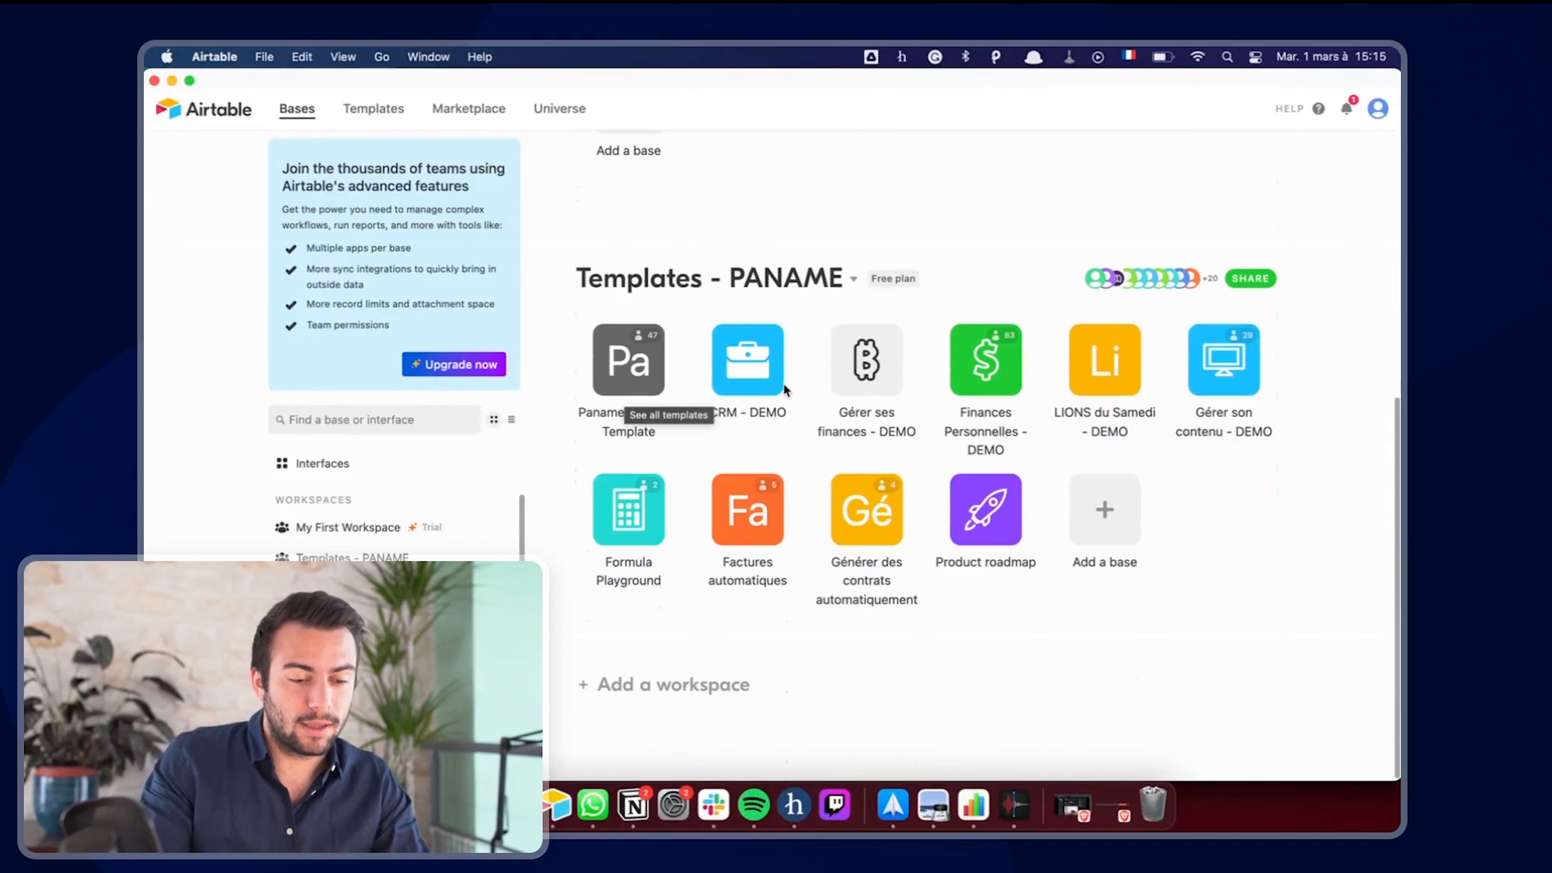
scroll(942, 657, "up", 1)
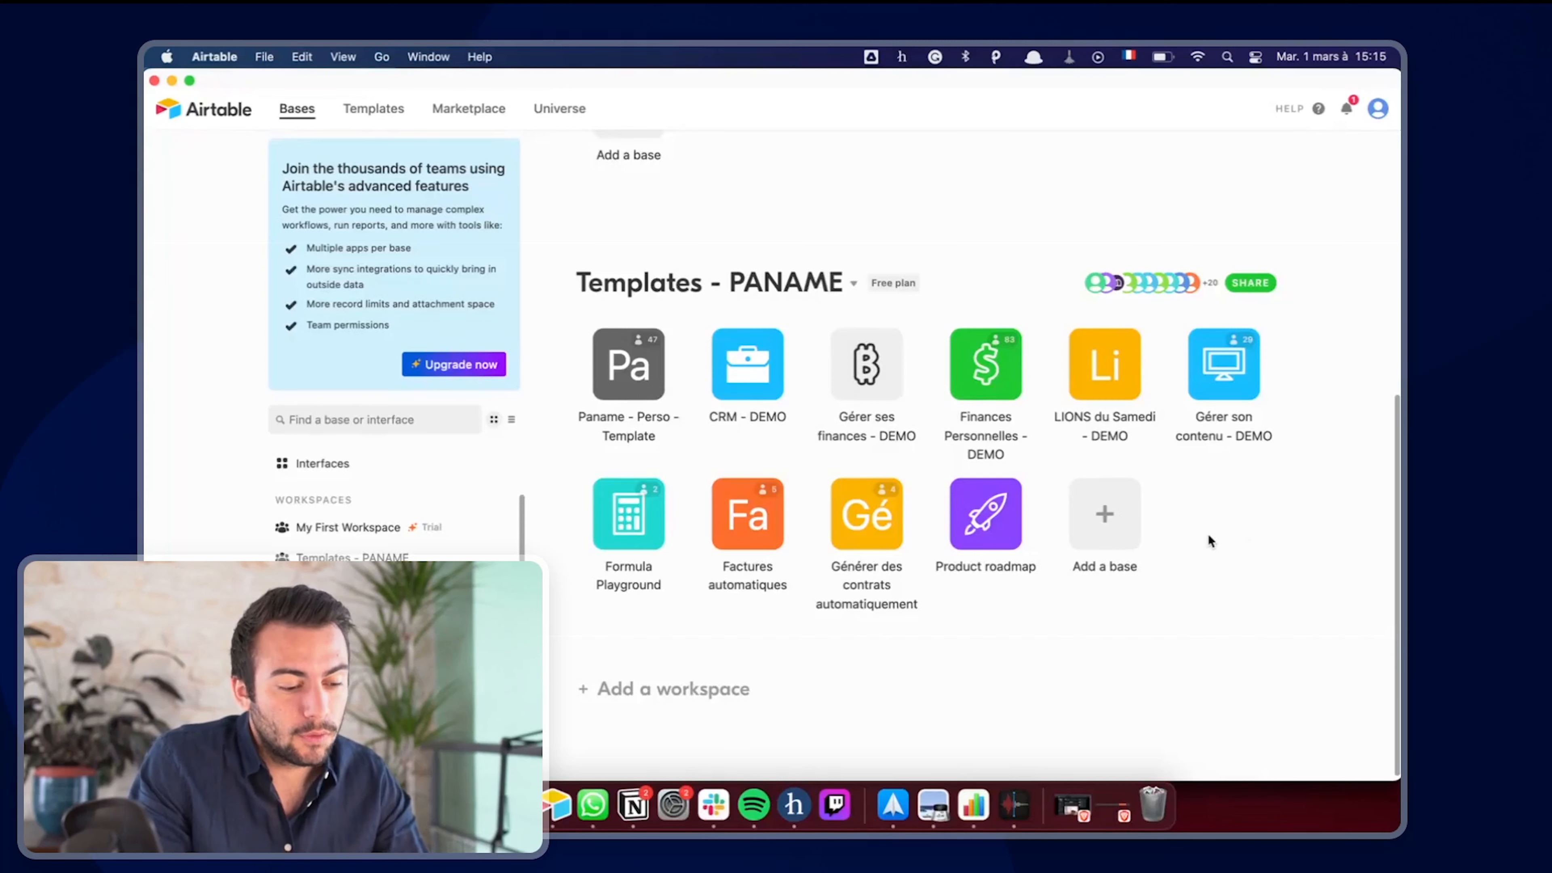
left_click(1104, 513)
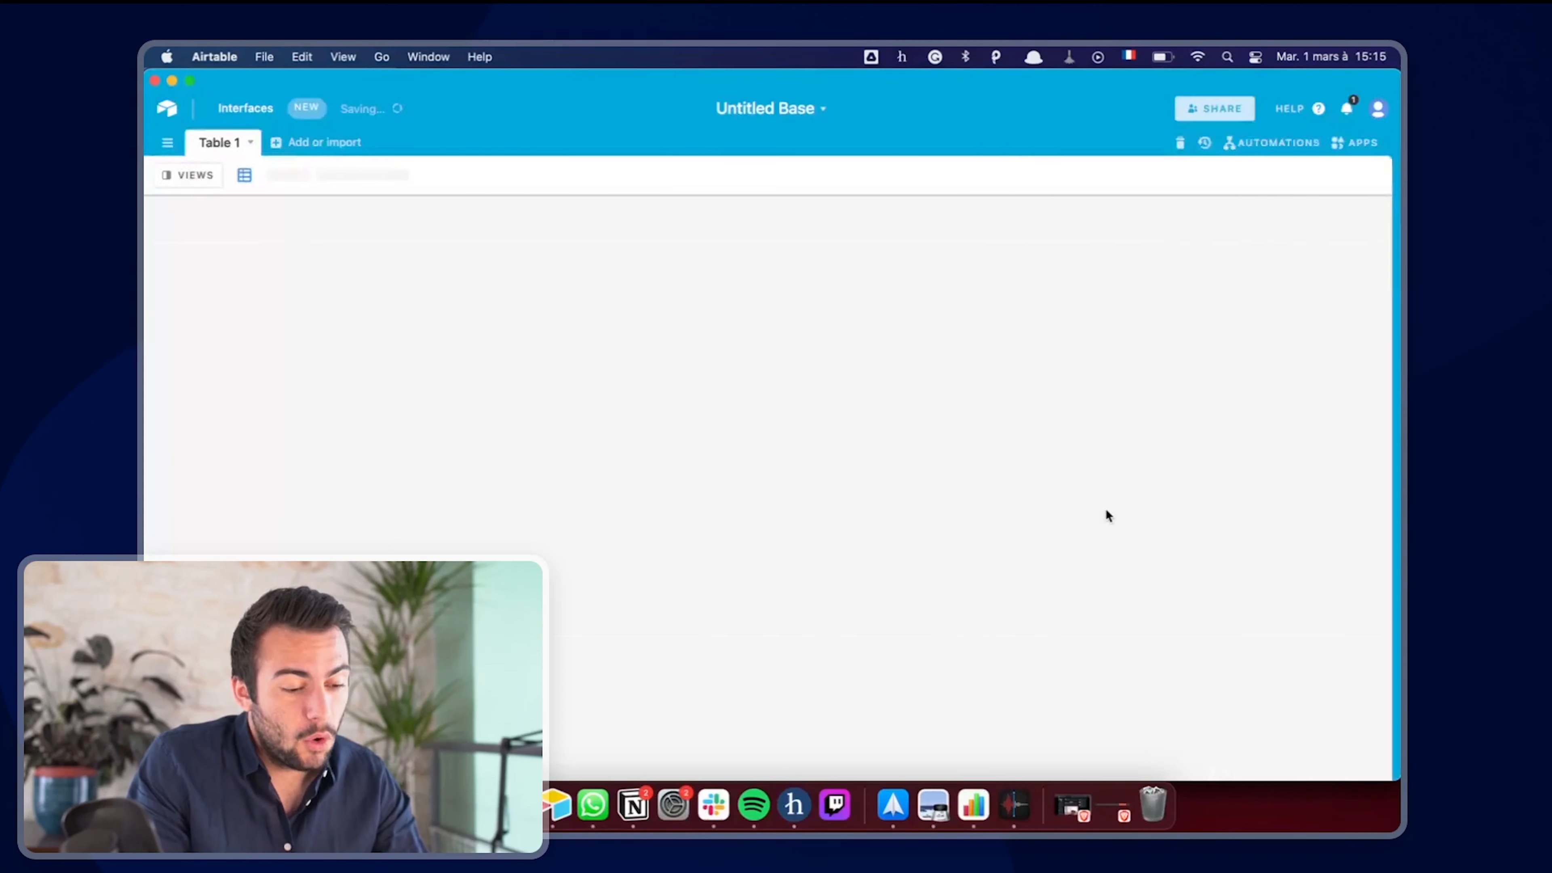
- Browse the full template gallery and open the Simple Applicant Tracker template
scroll(1199, 569, "down", 2)
scroll(1200, 569, "down", 2)
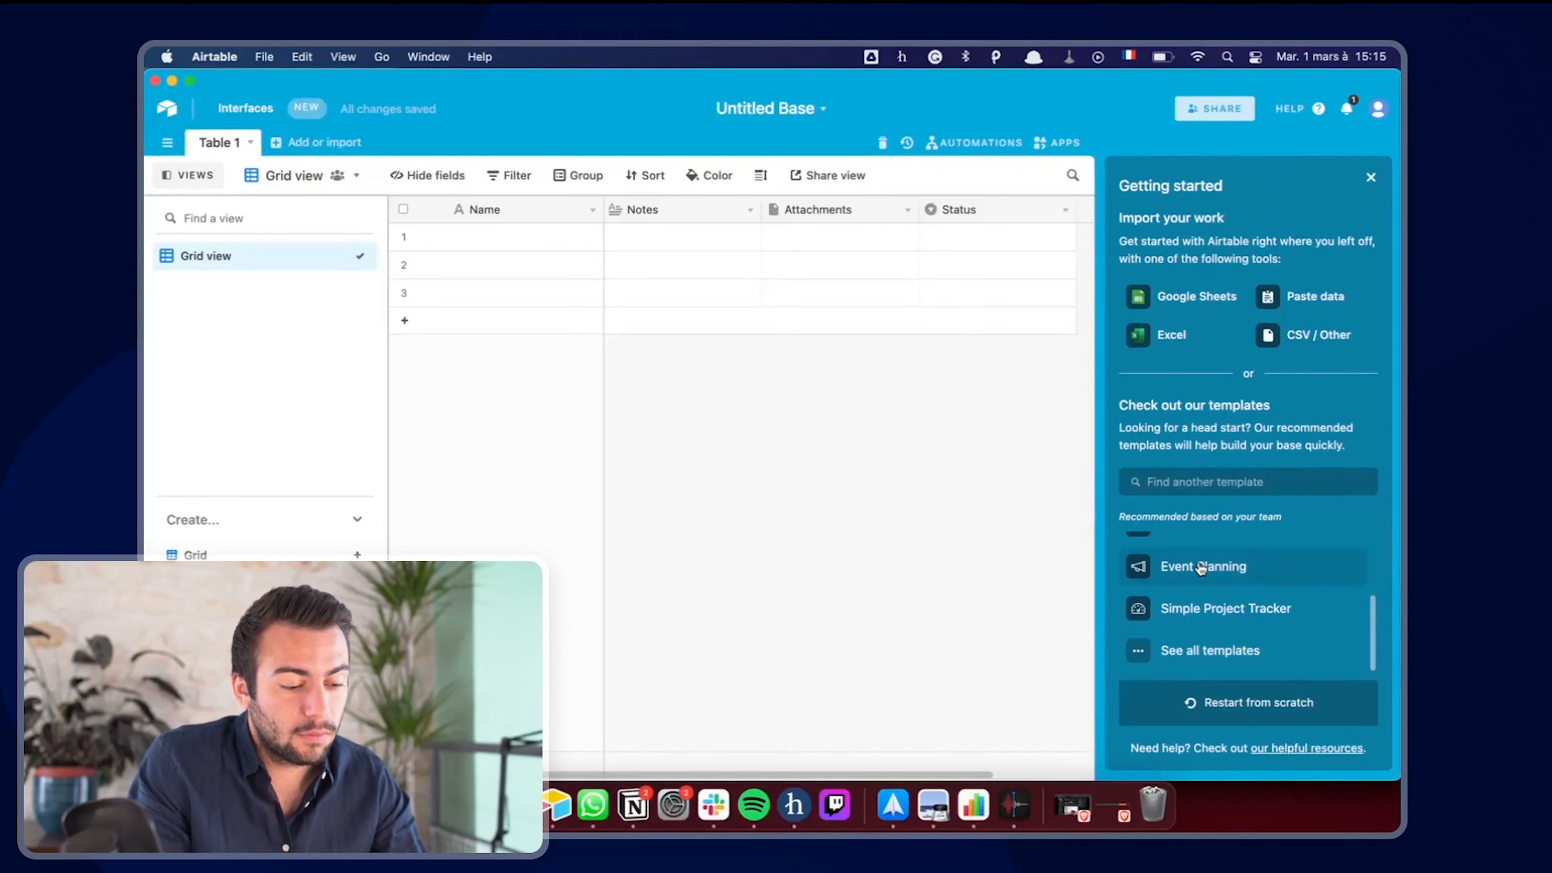
left_click(1191, 651)
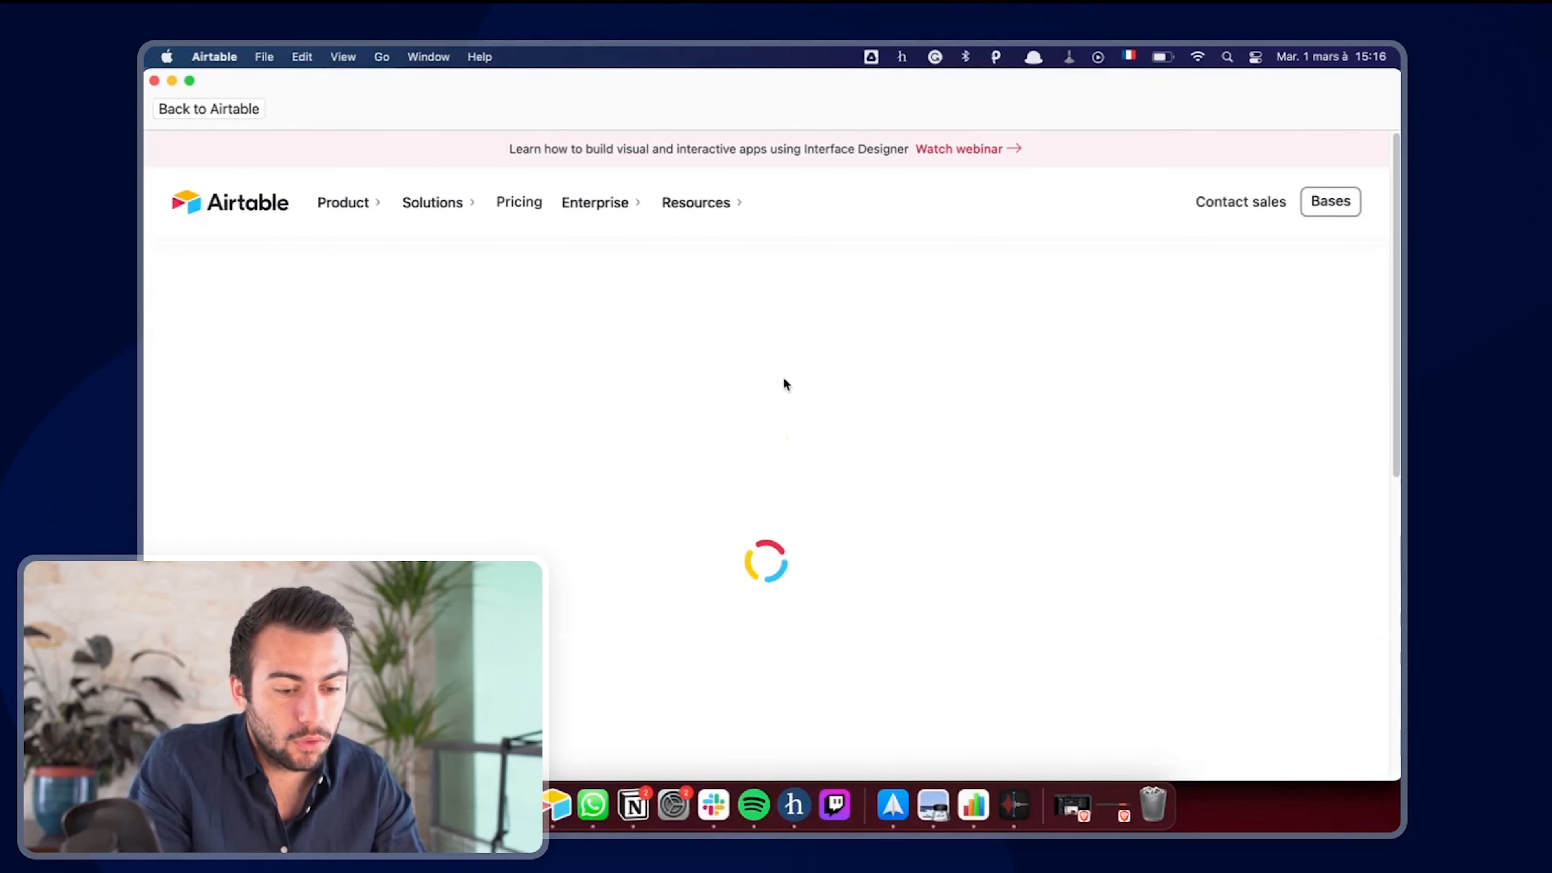
scroll(785, 384, "down", 5)
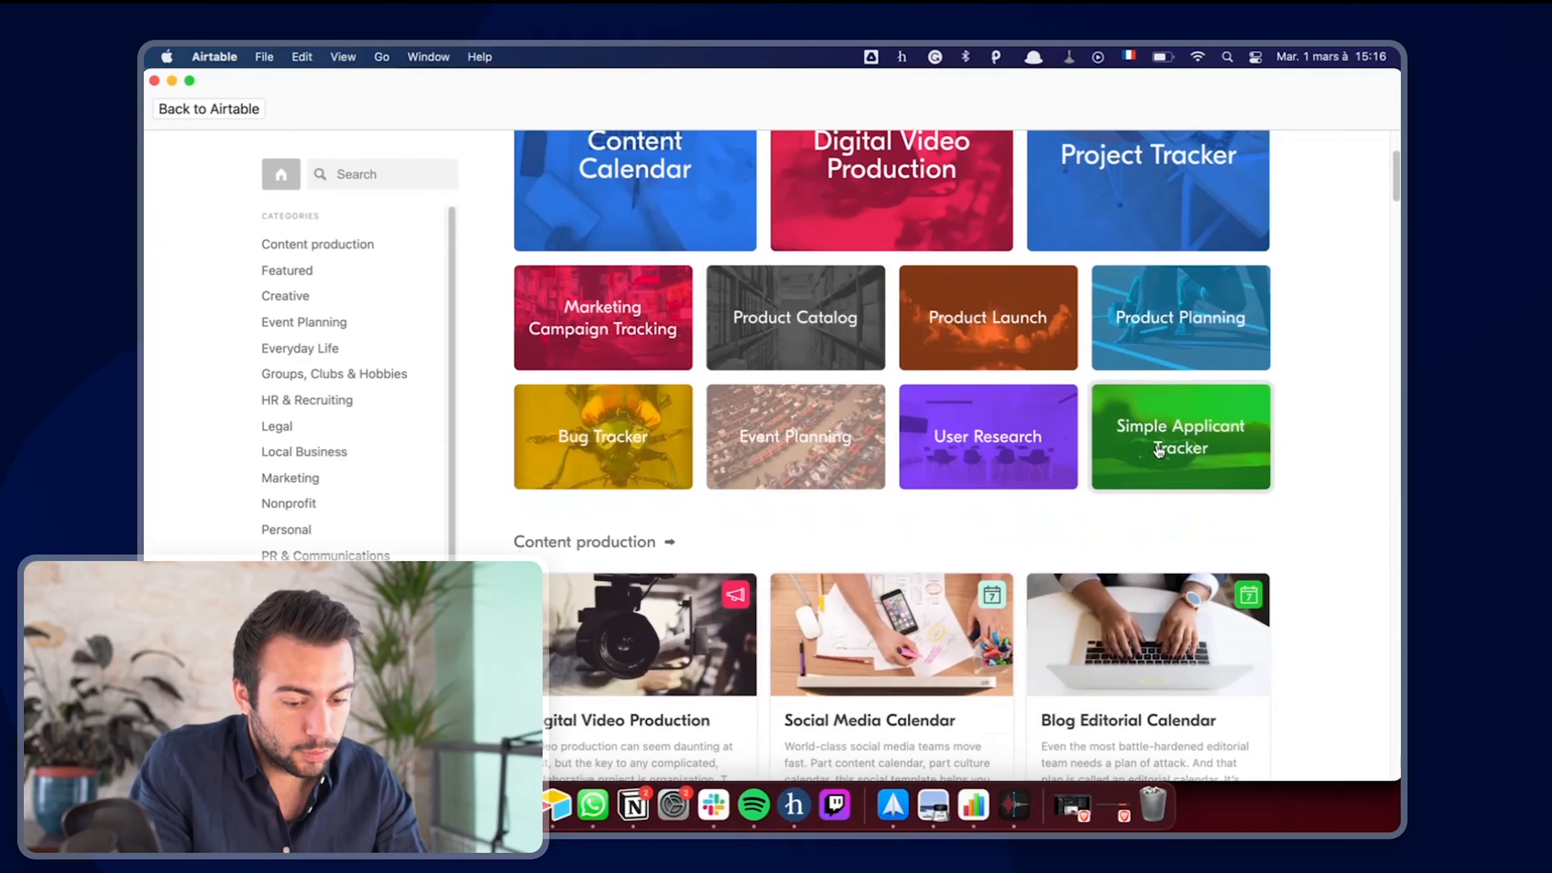
left_click(1183, 419)
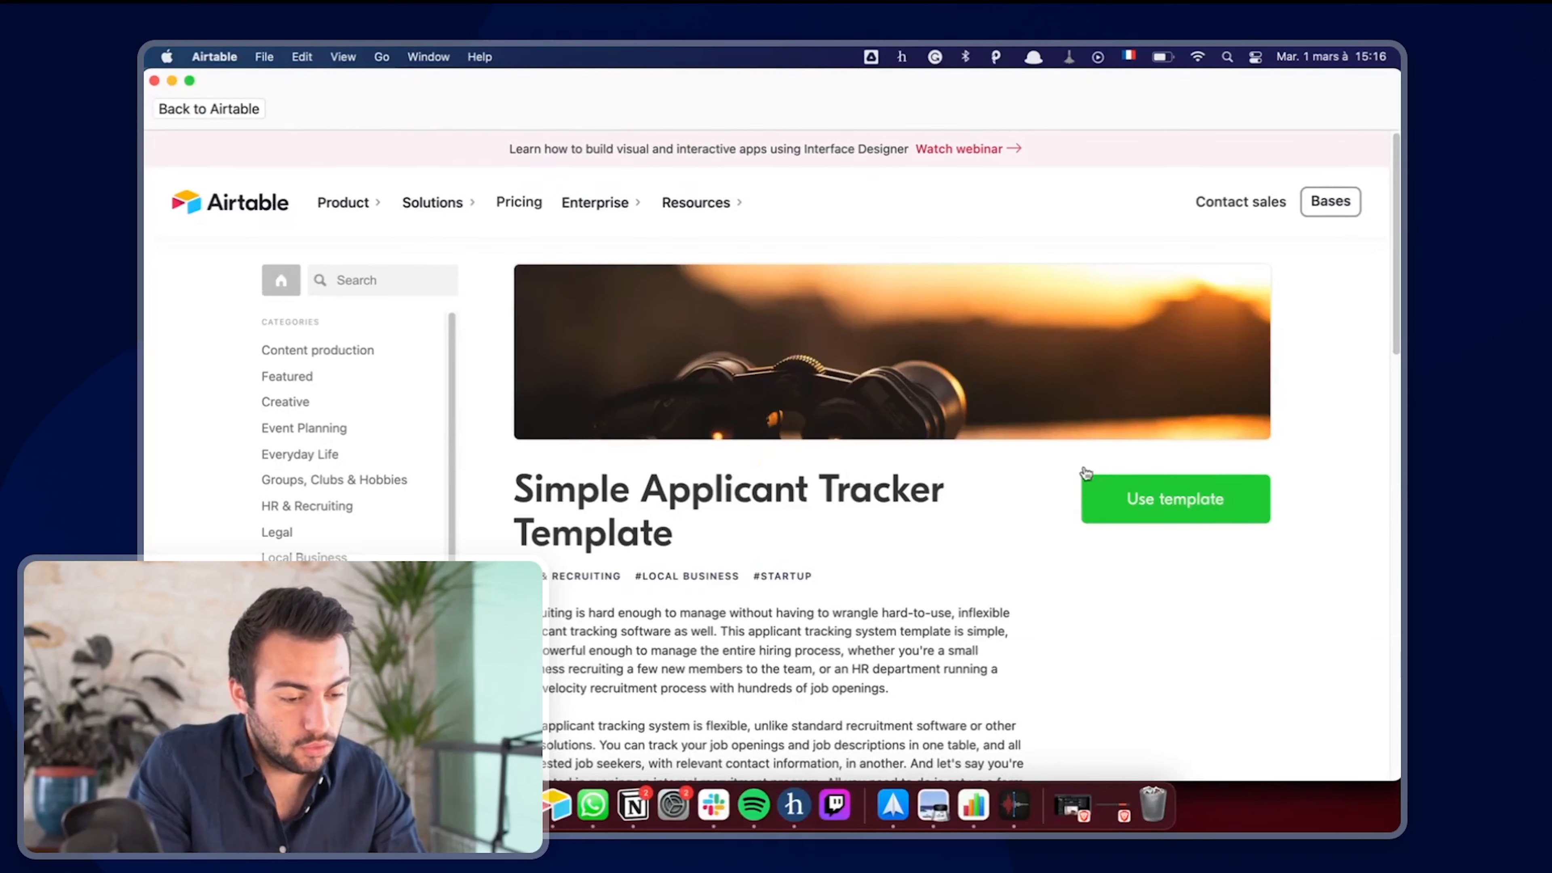
- Use the Simple Applicant Tracker template to add a base to the Templates - PANAME workspace
left_click(1122, 501)
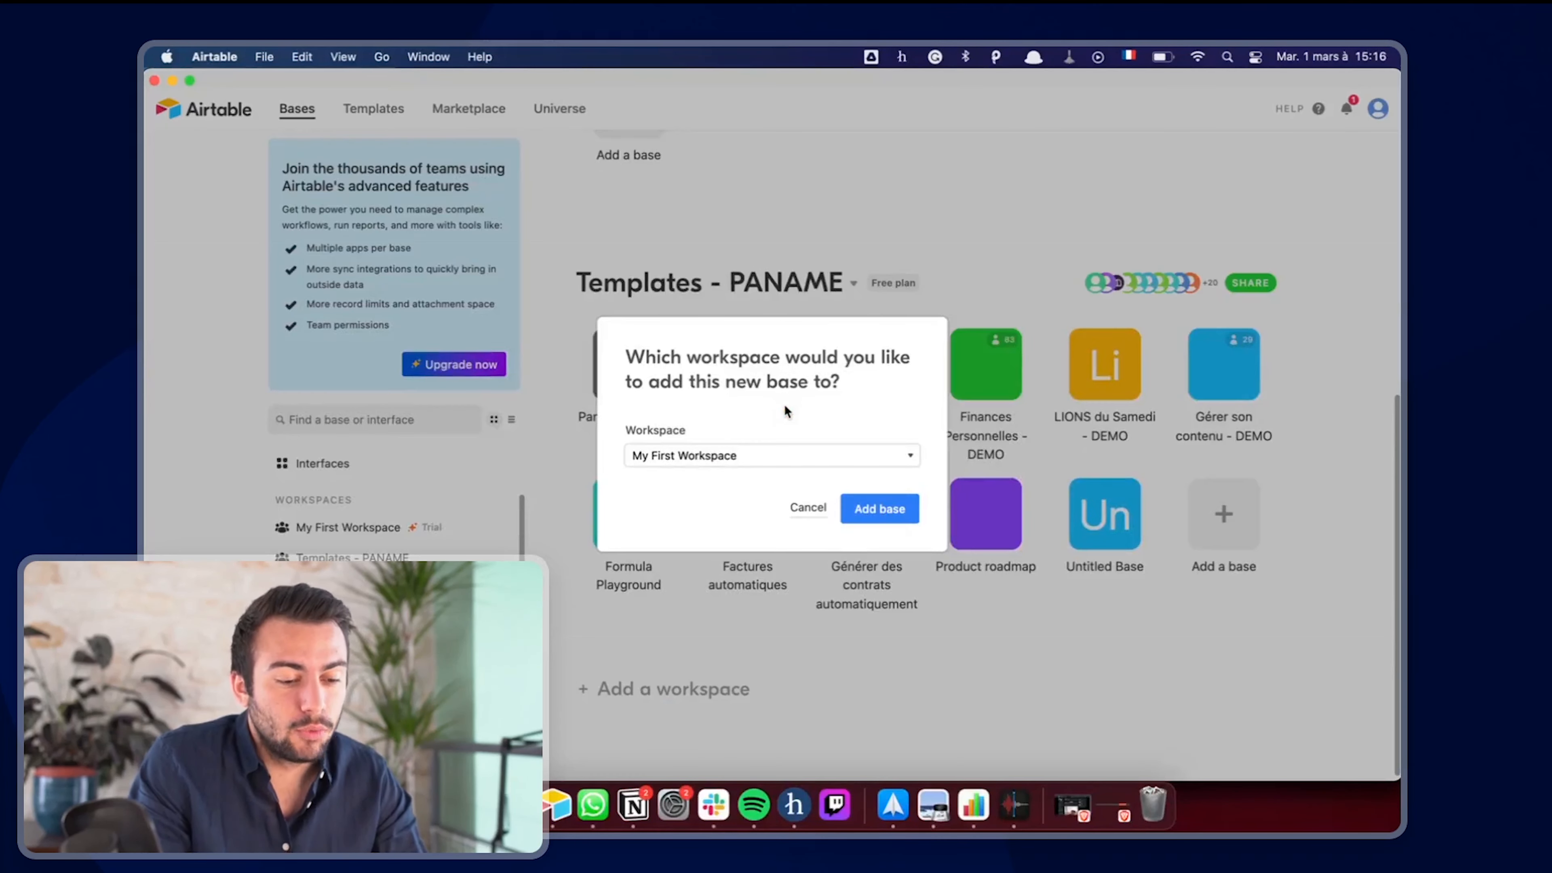
left_click(783, 465)
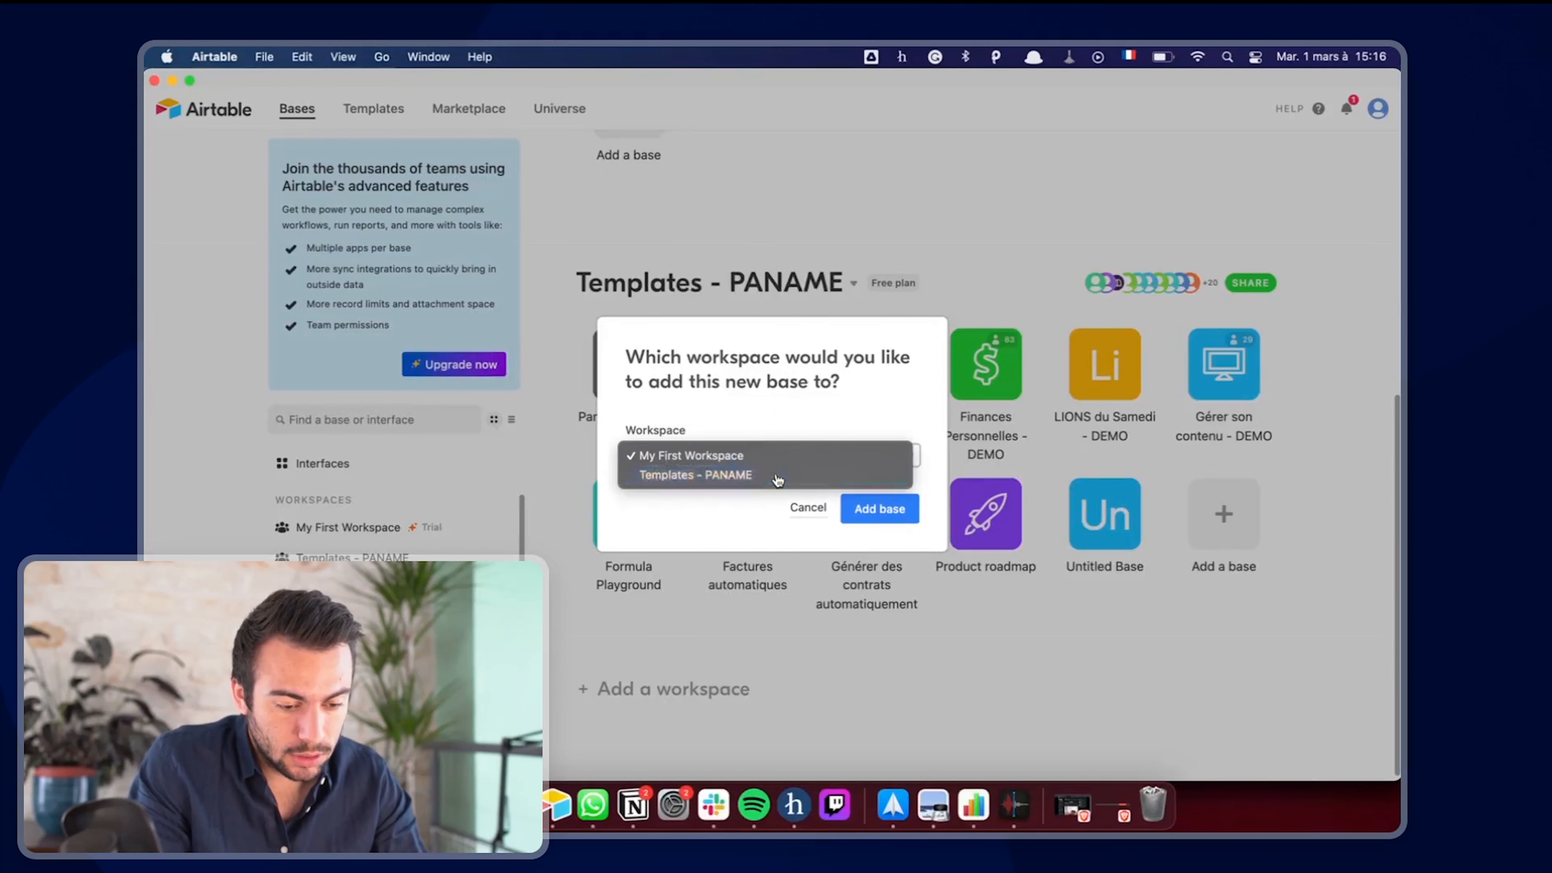
left_click(708, 475)
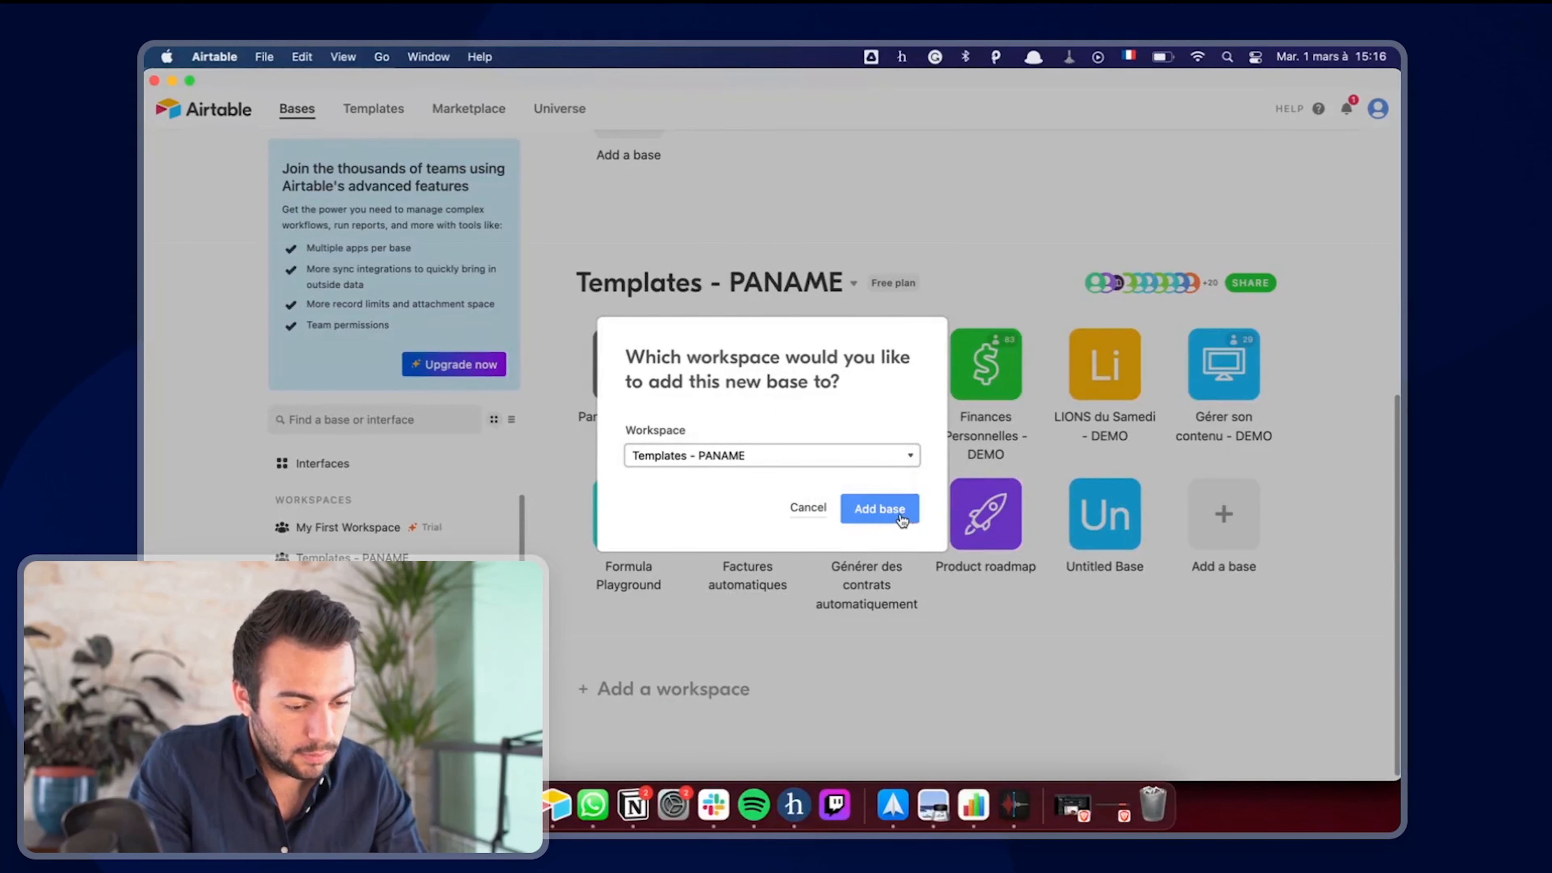
left_click(901, 520)
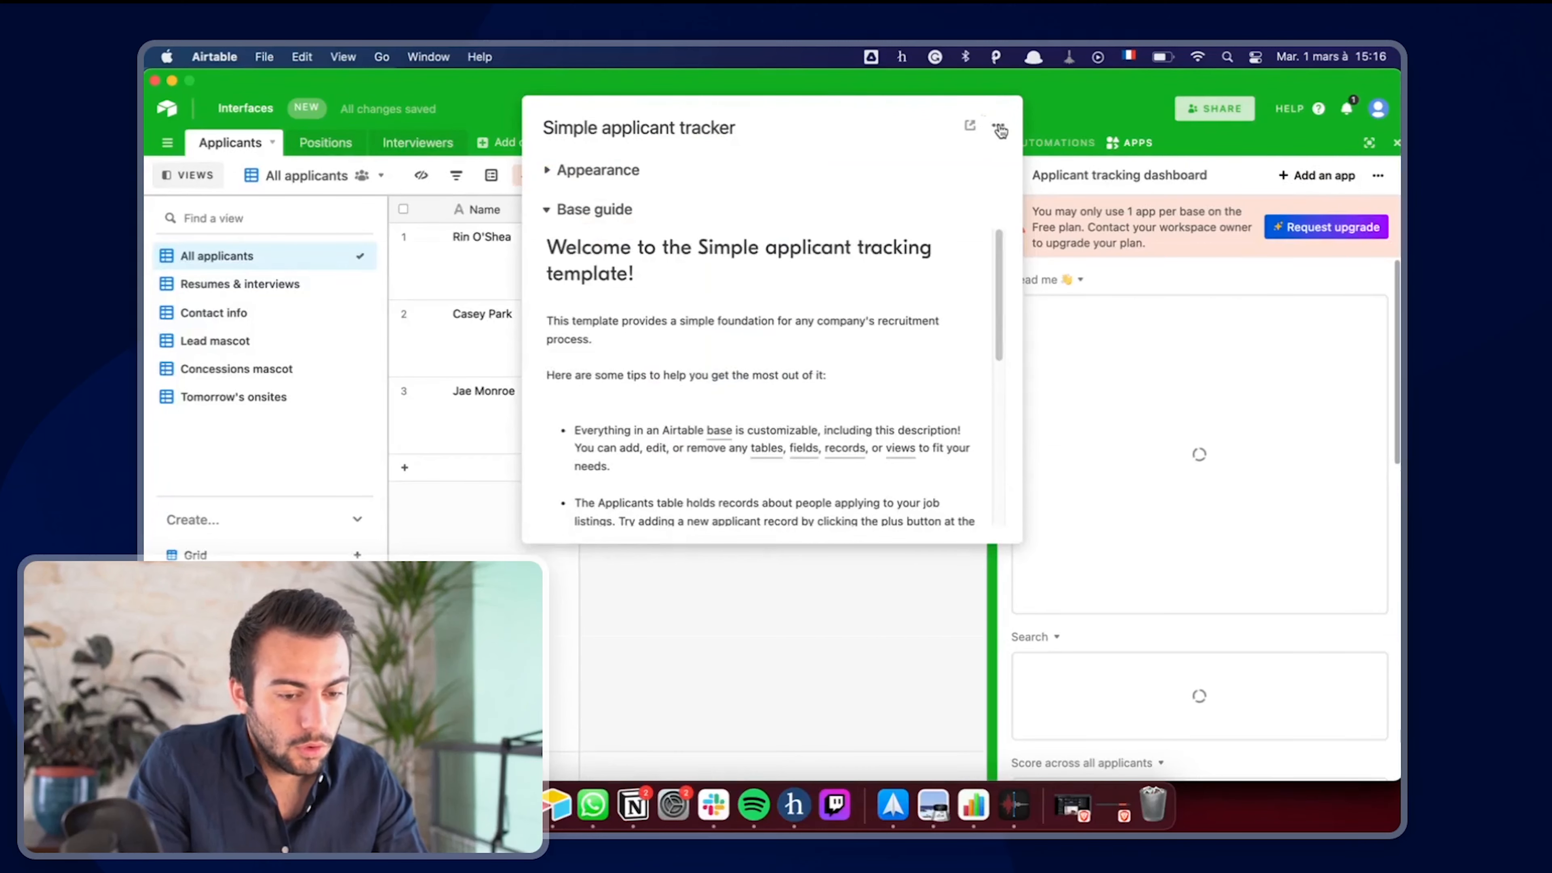
- Read through the base guide, and close both the guide and the applicant tracking dashboard
scroll(864, 301, "down", 5)
scroll(846, 322, "down", 3)
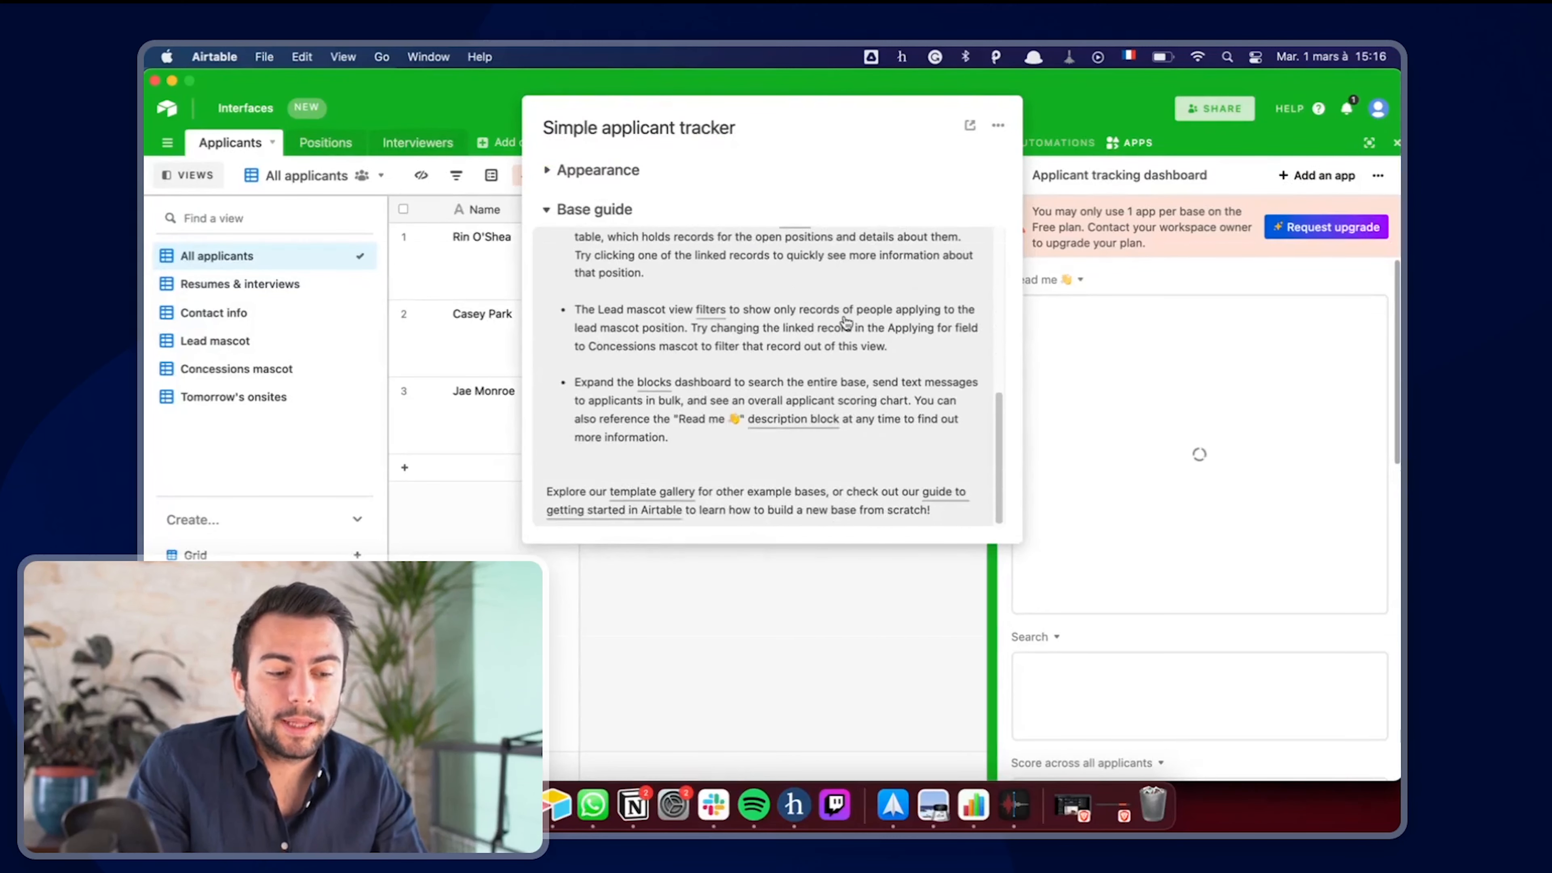
scroll(845, 322, "up", 10)
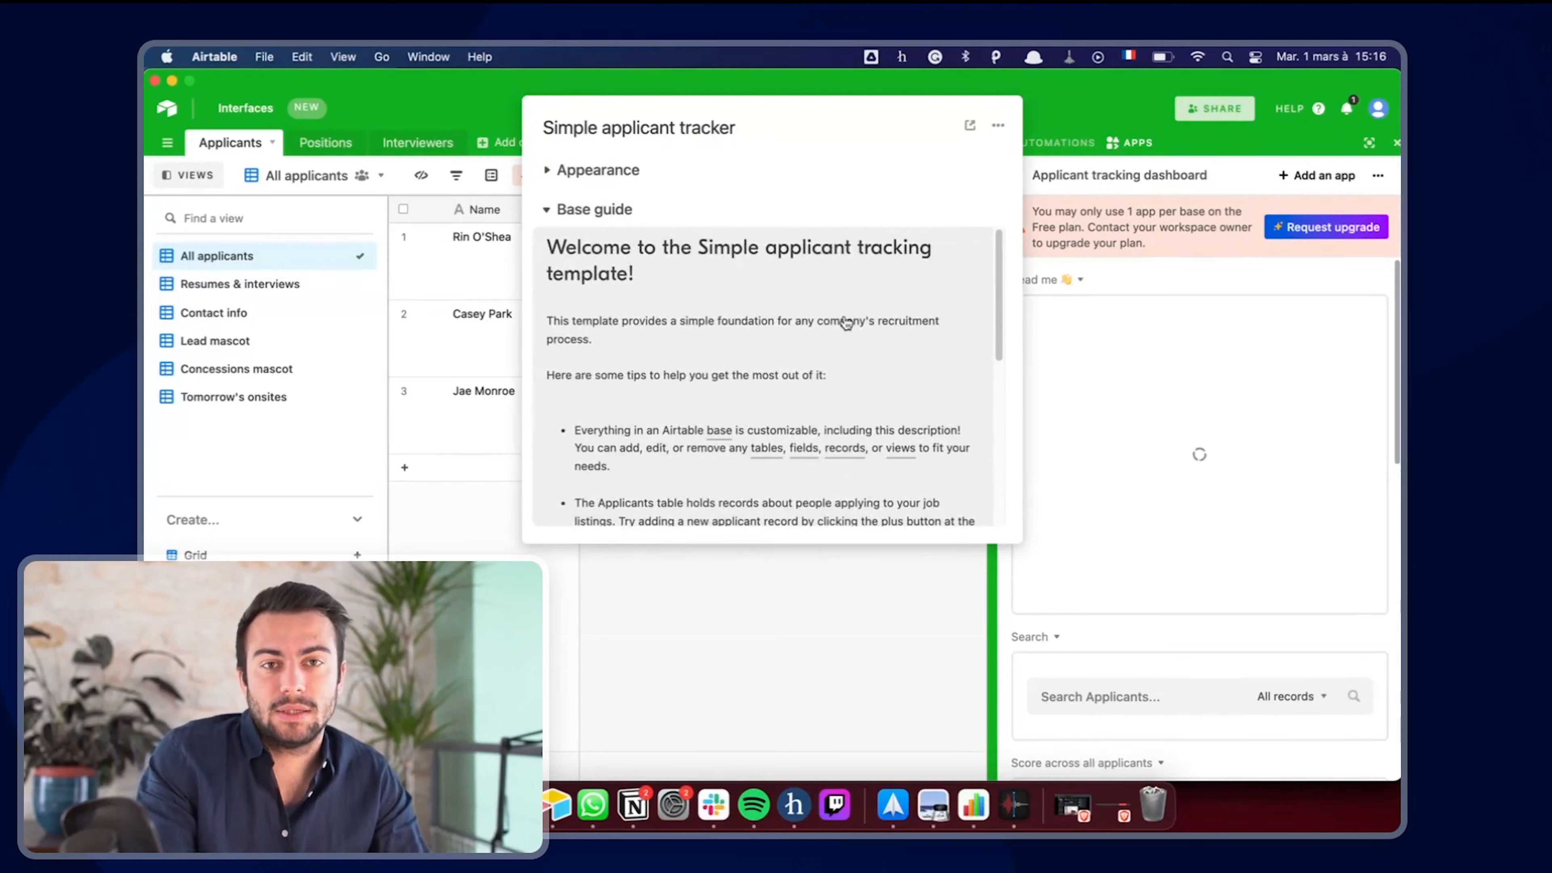
left_click(1090, 88)
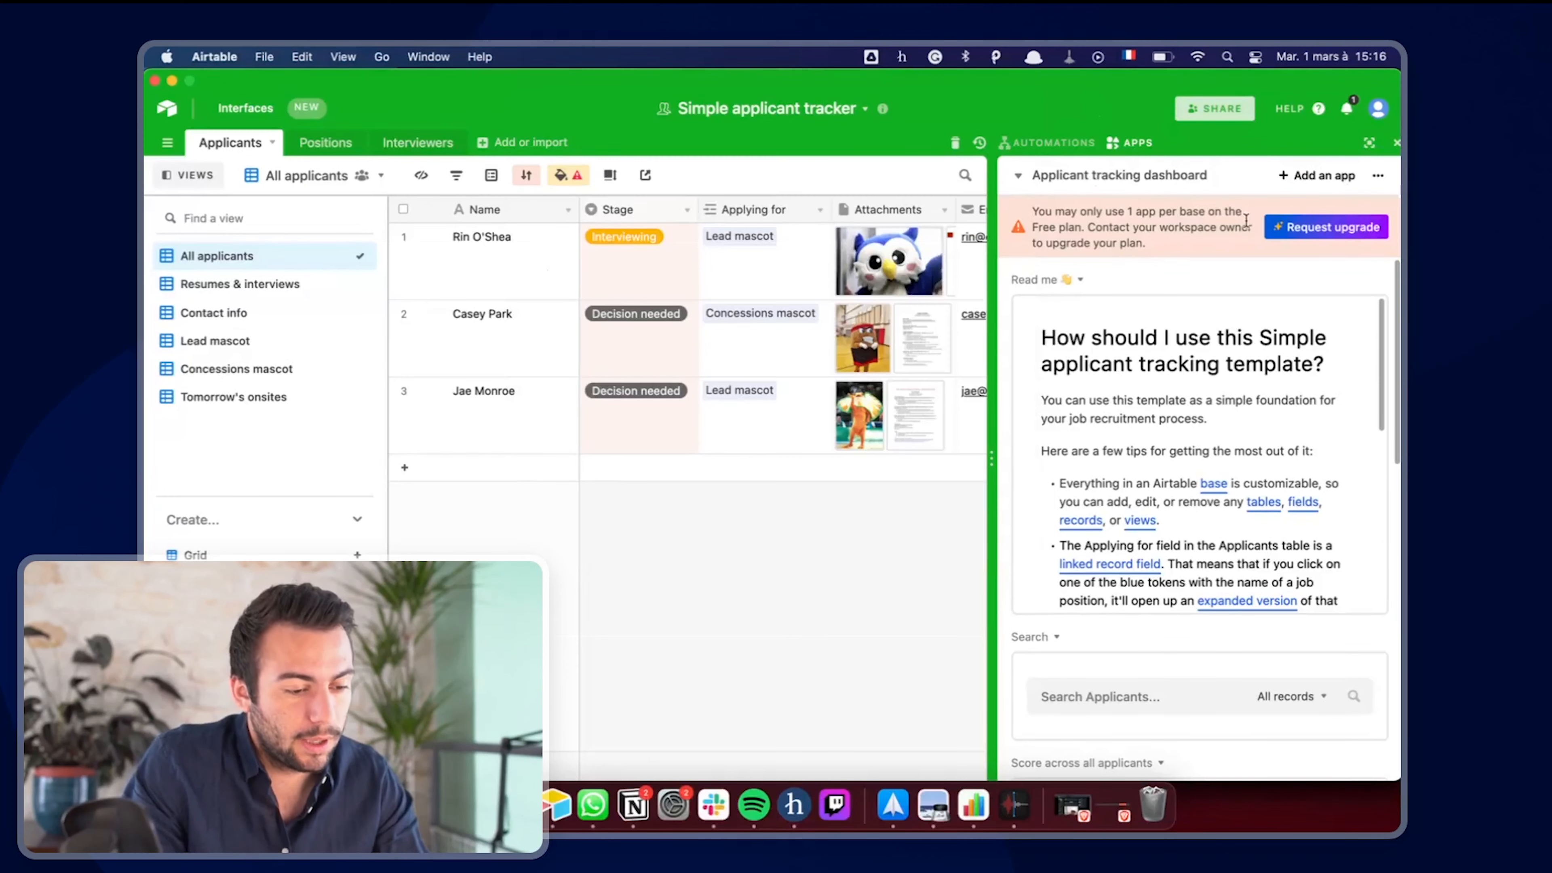
left_click(1395, 142)
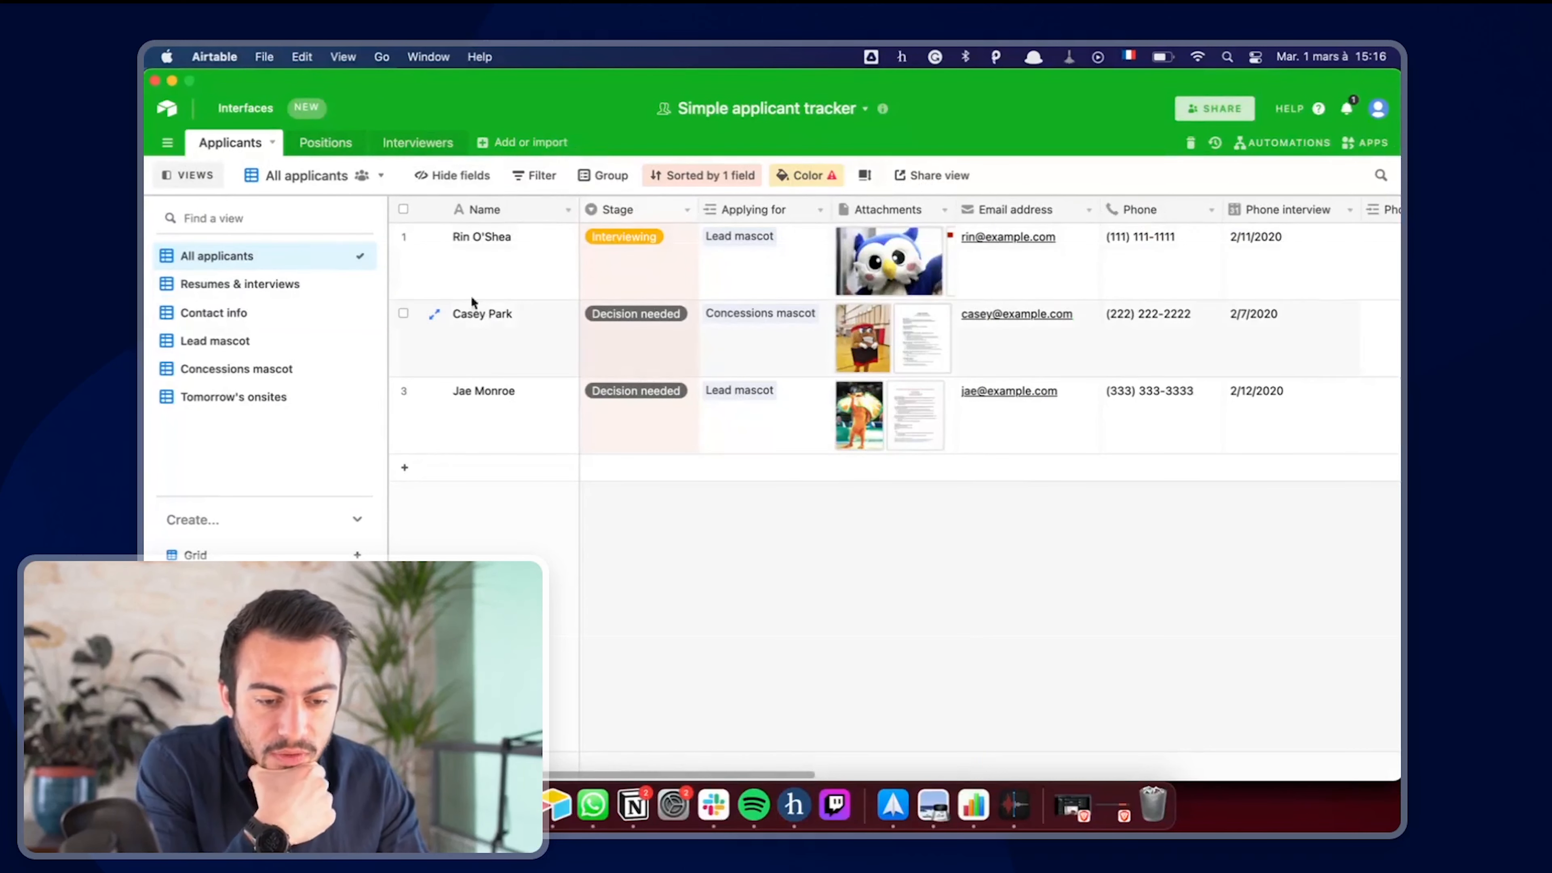
- Examine the Applicants, Positions and Interviewers tables and return to the Applicants table
scroll(691, 367, "right", 15)
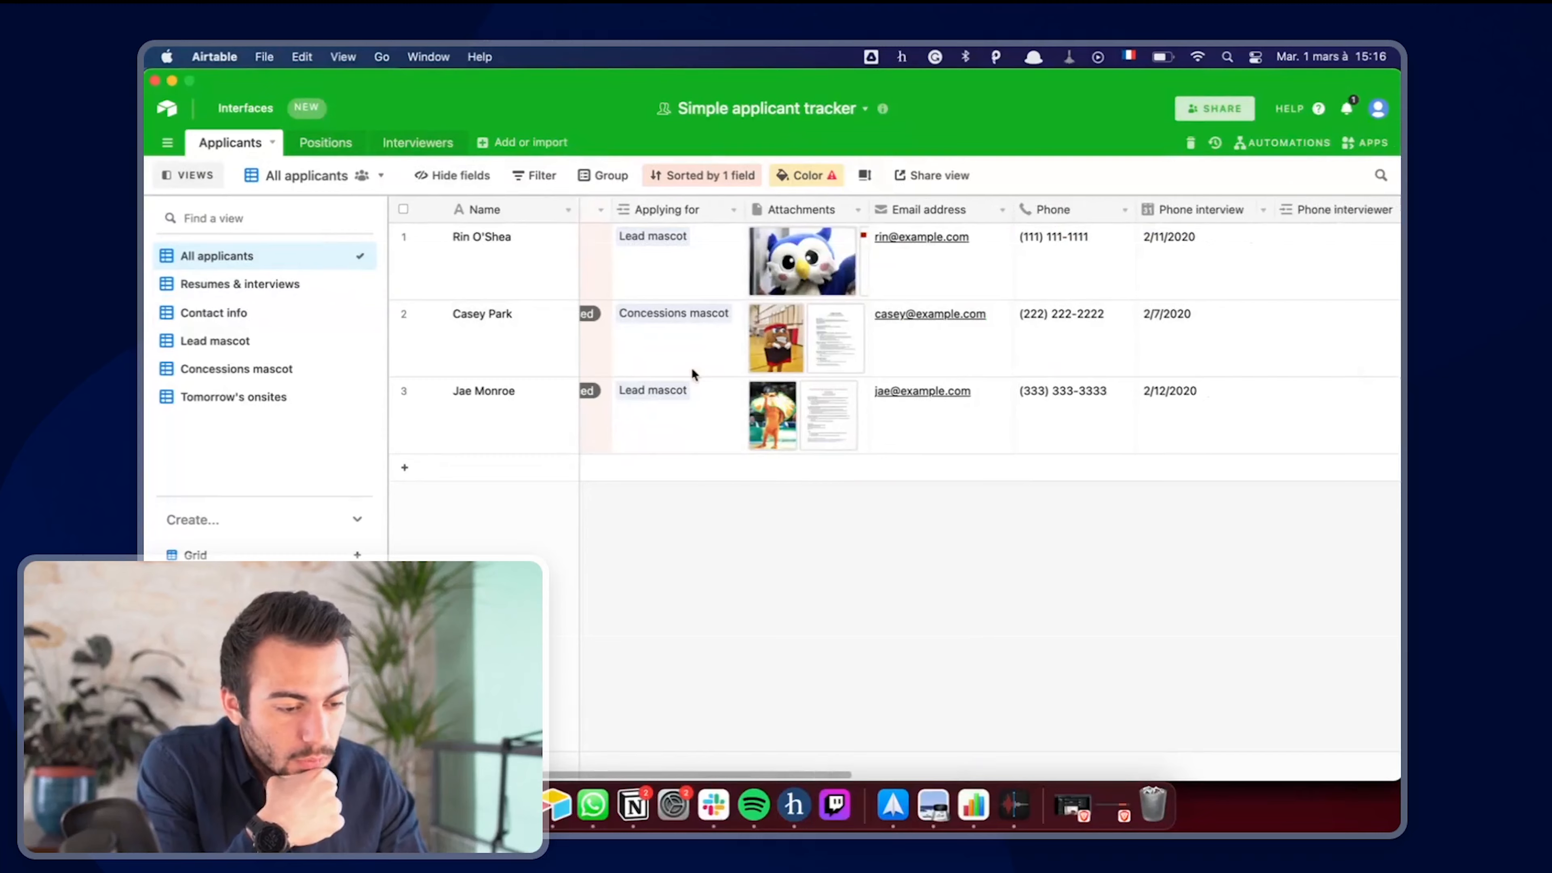
scroll(691, 367, "left", 15)
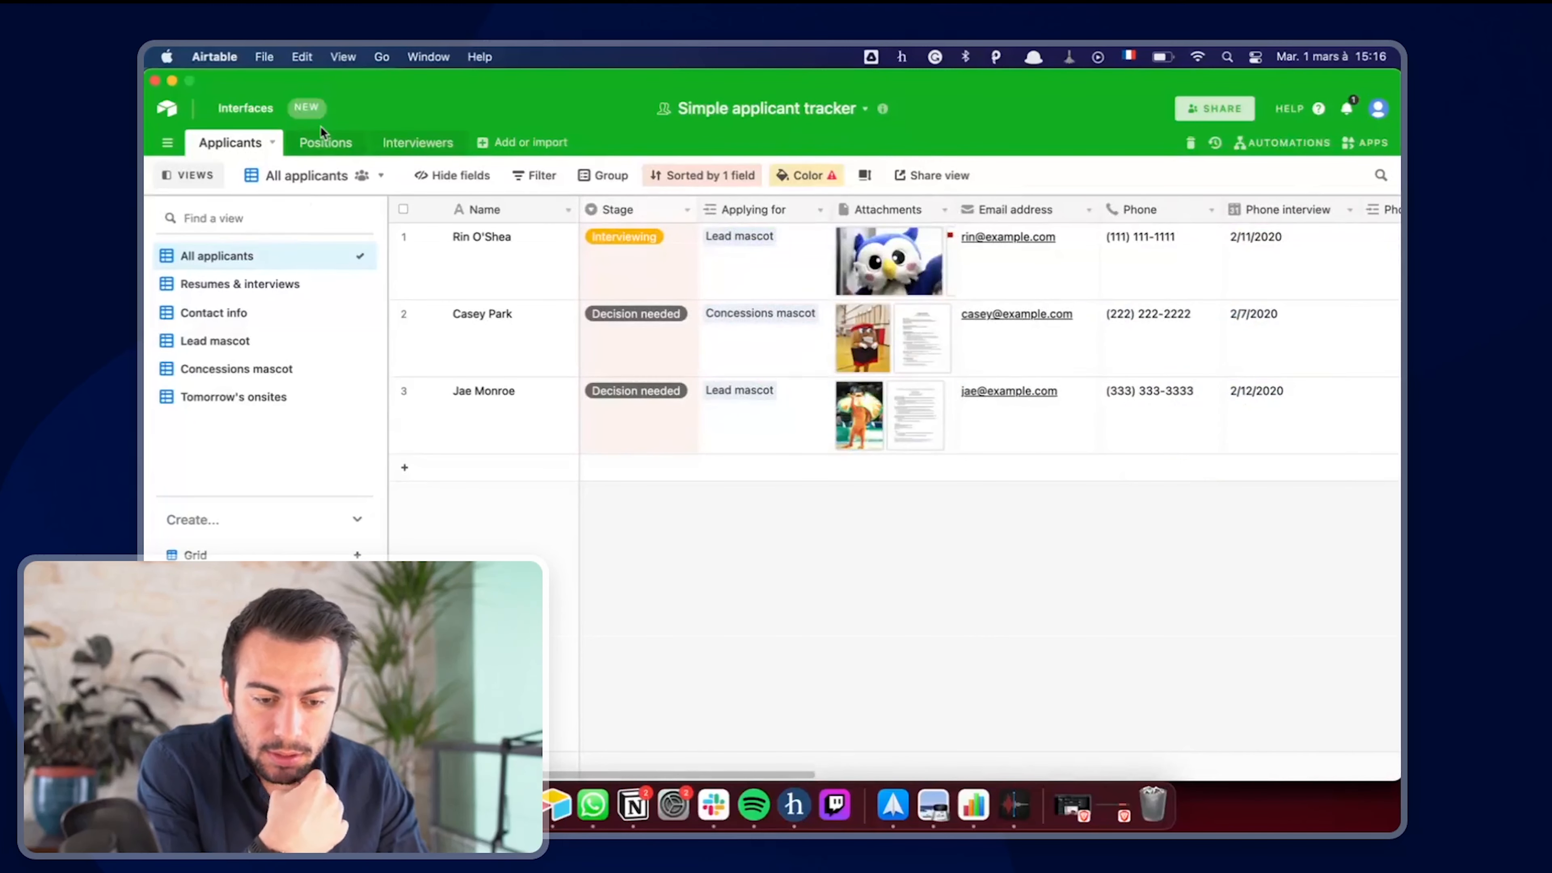
left_click(322, 139)
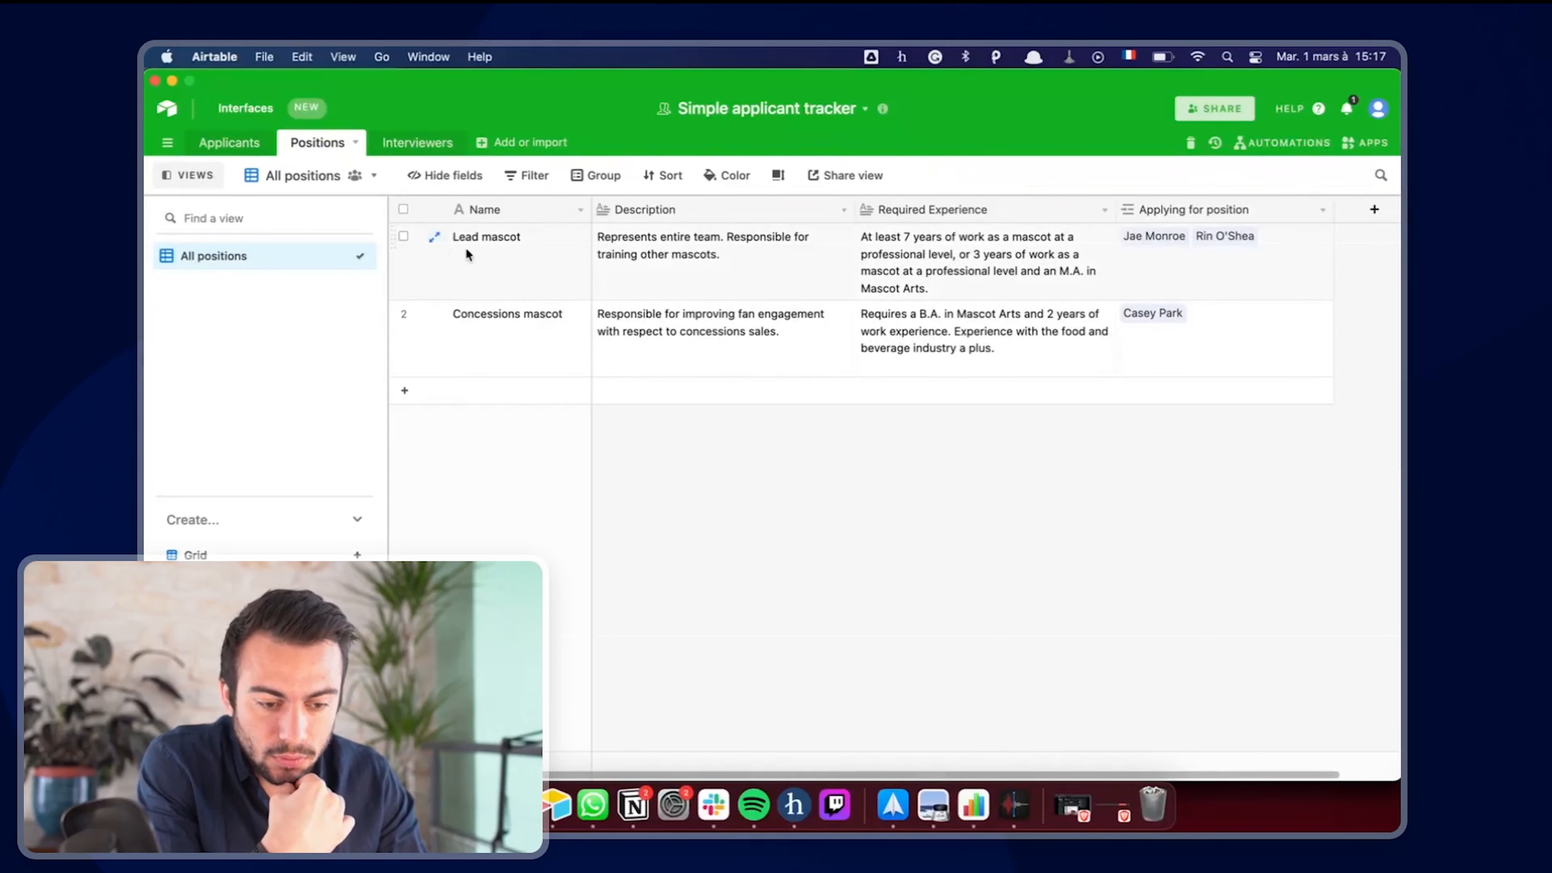
scroll(776, 339, "right", 2)
scroll(776, 338, "left", 2)
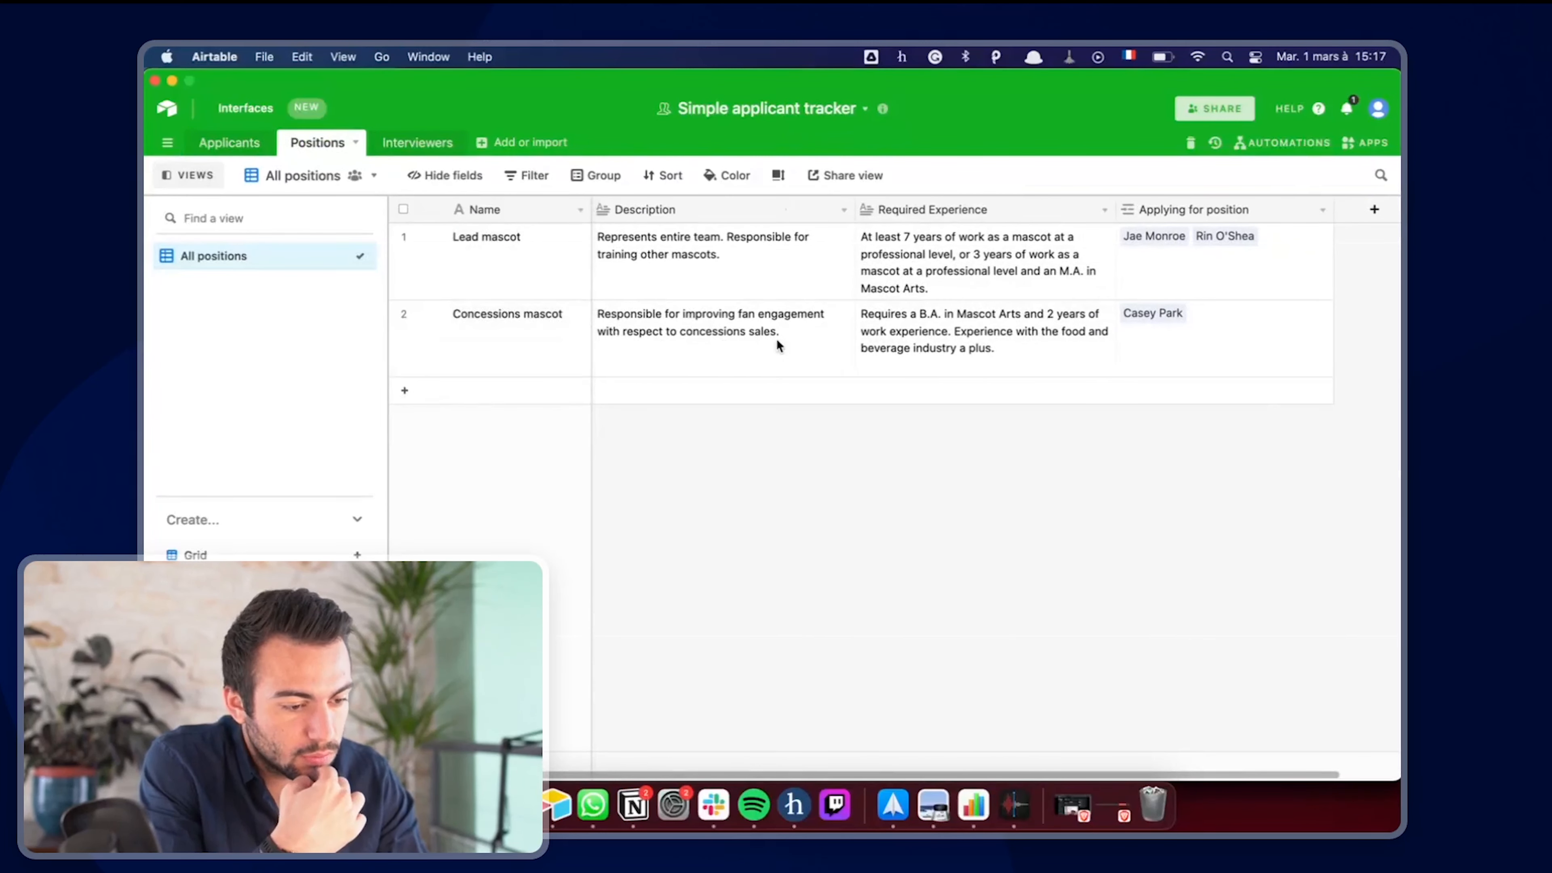
left_click(416, 147)
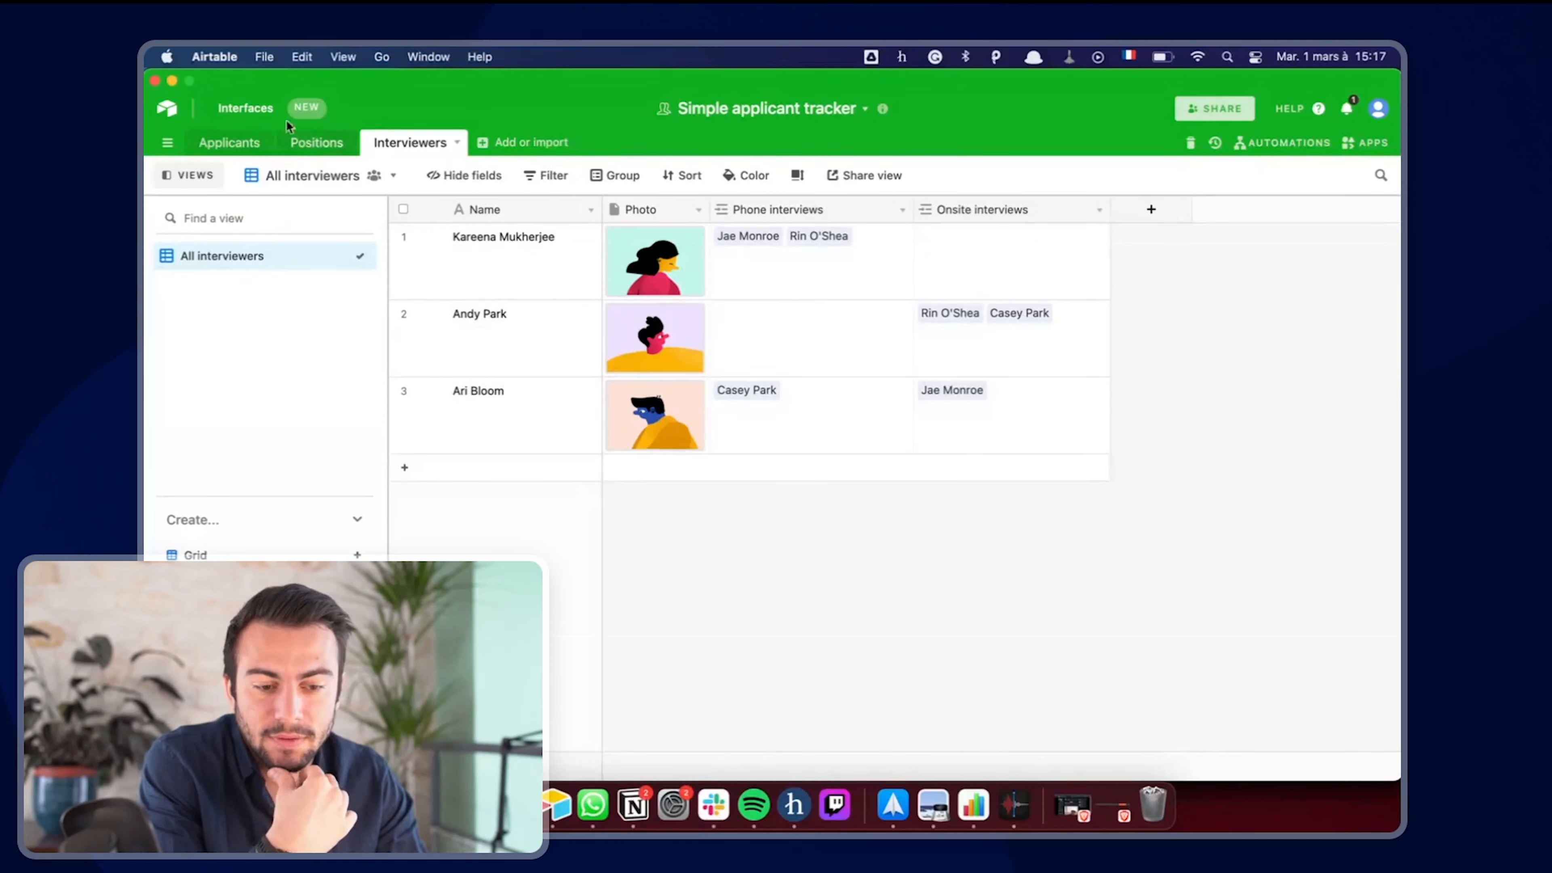
left_click(235, 142)
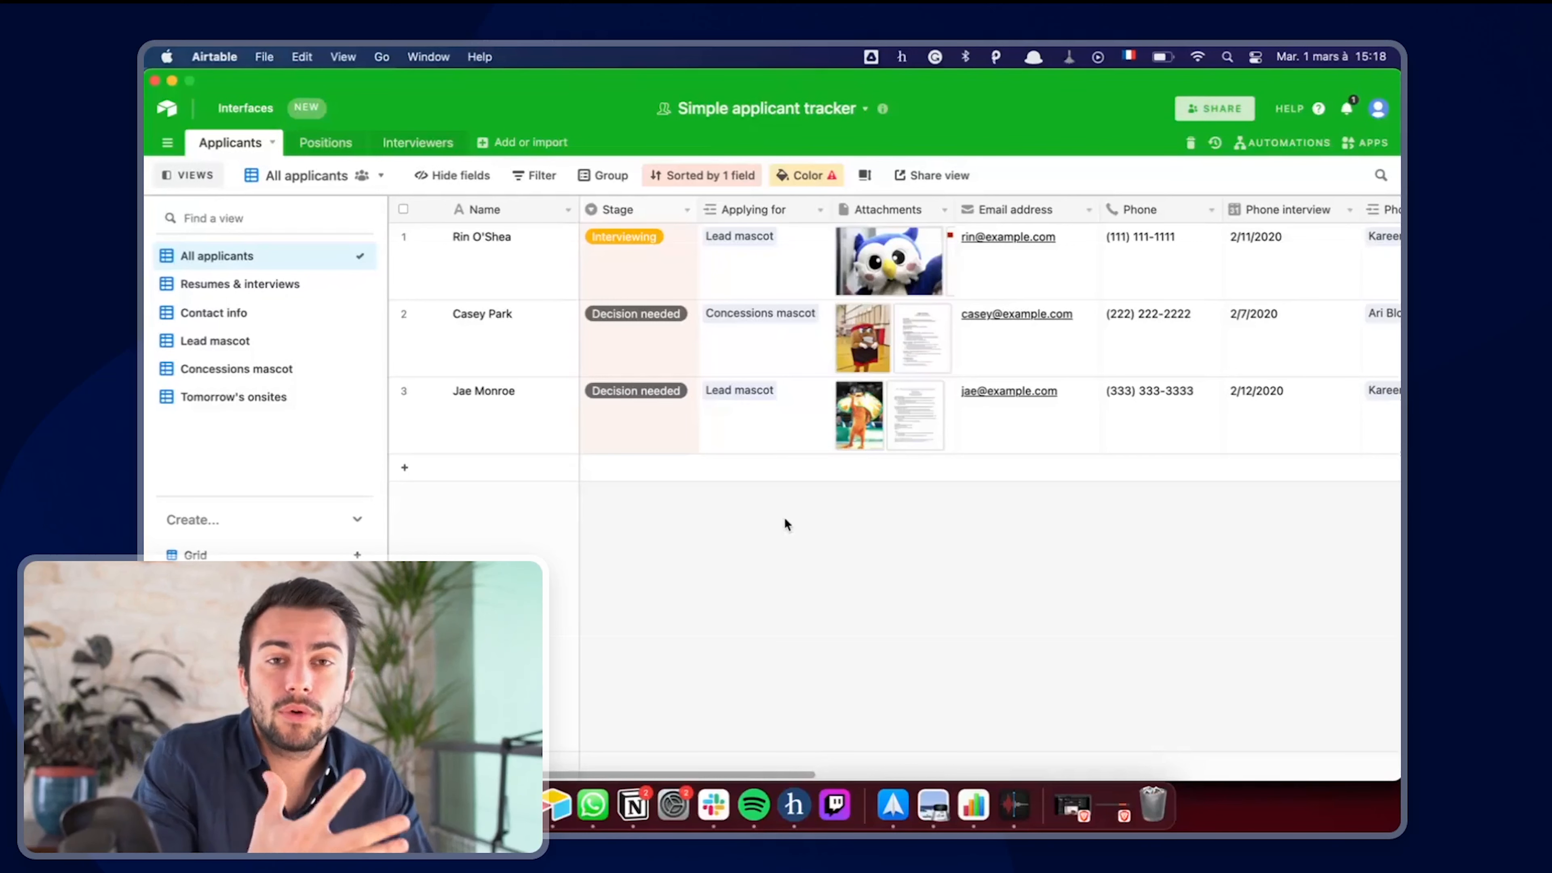
- Start building a new interface for the base and dismiss the Interface Designer introduction
left_click(247, 109)
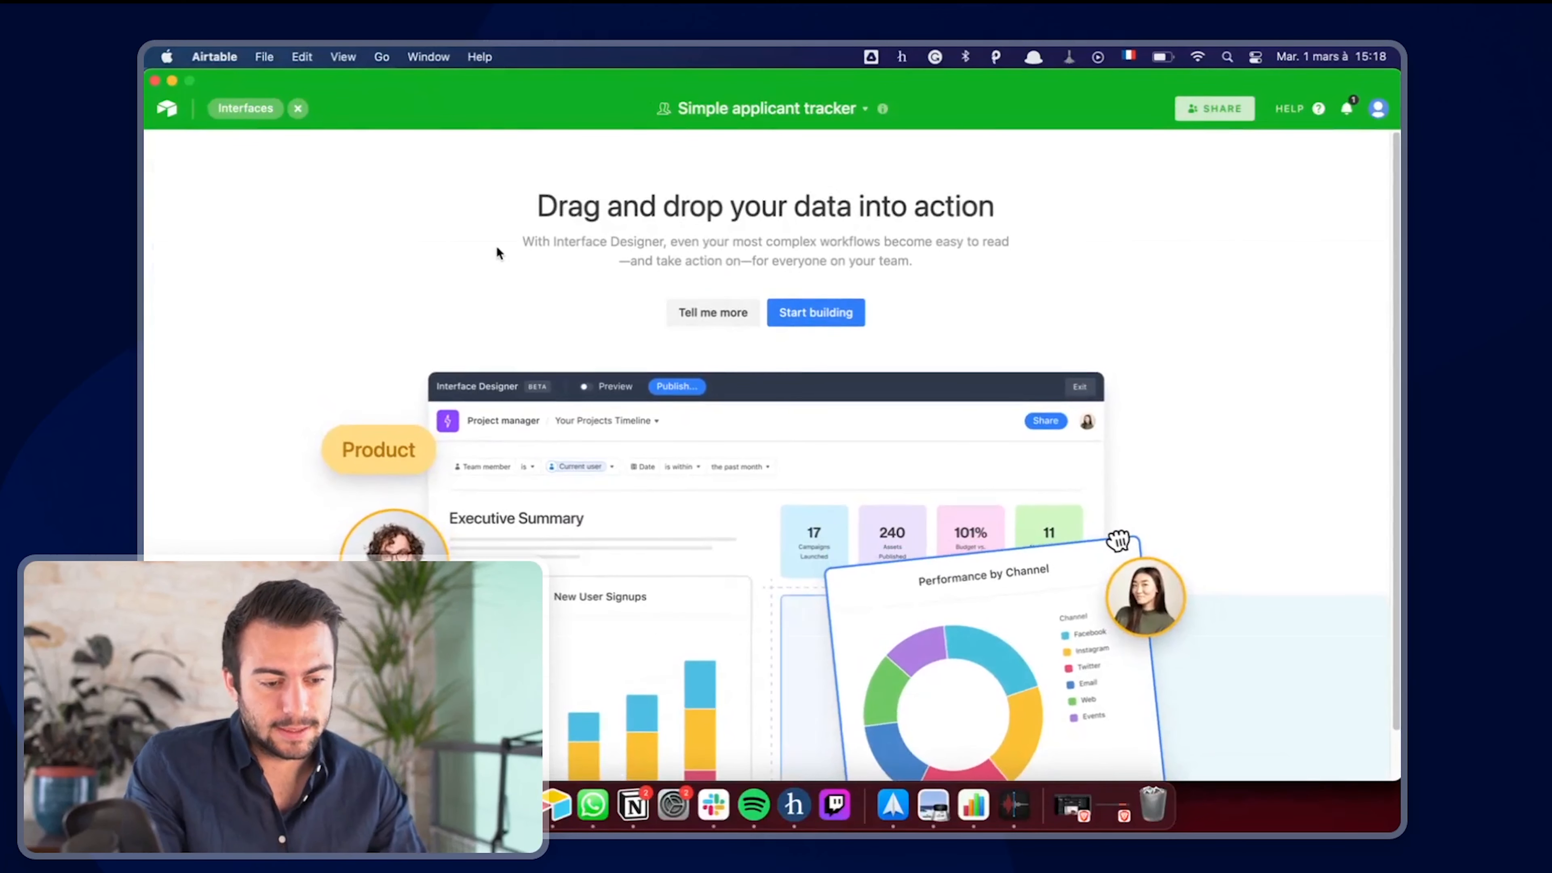
scroll(496, 248, "down", 3)
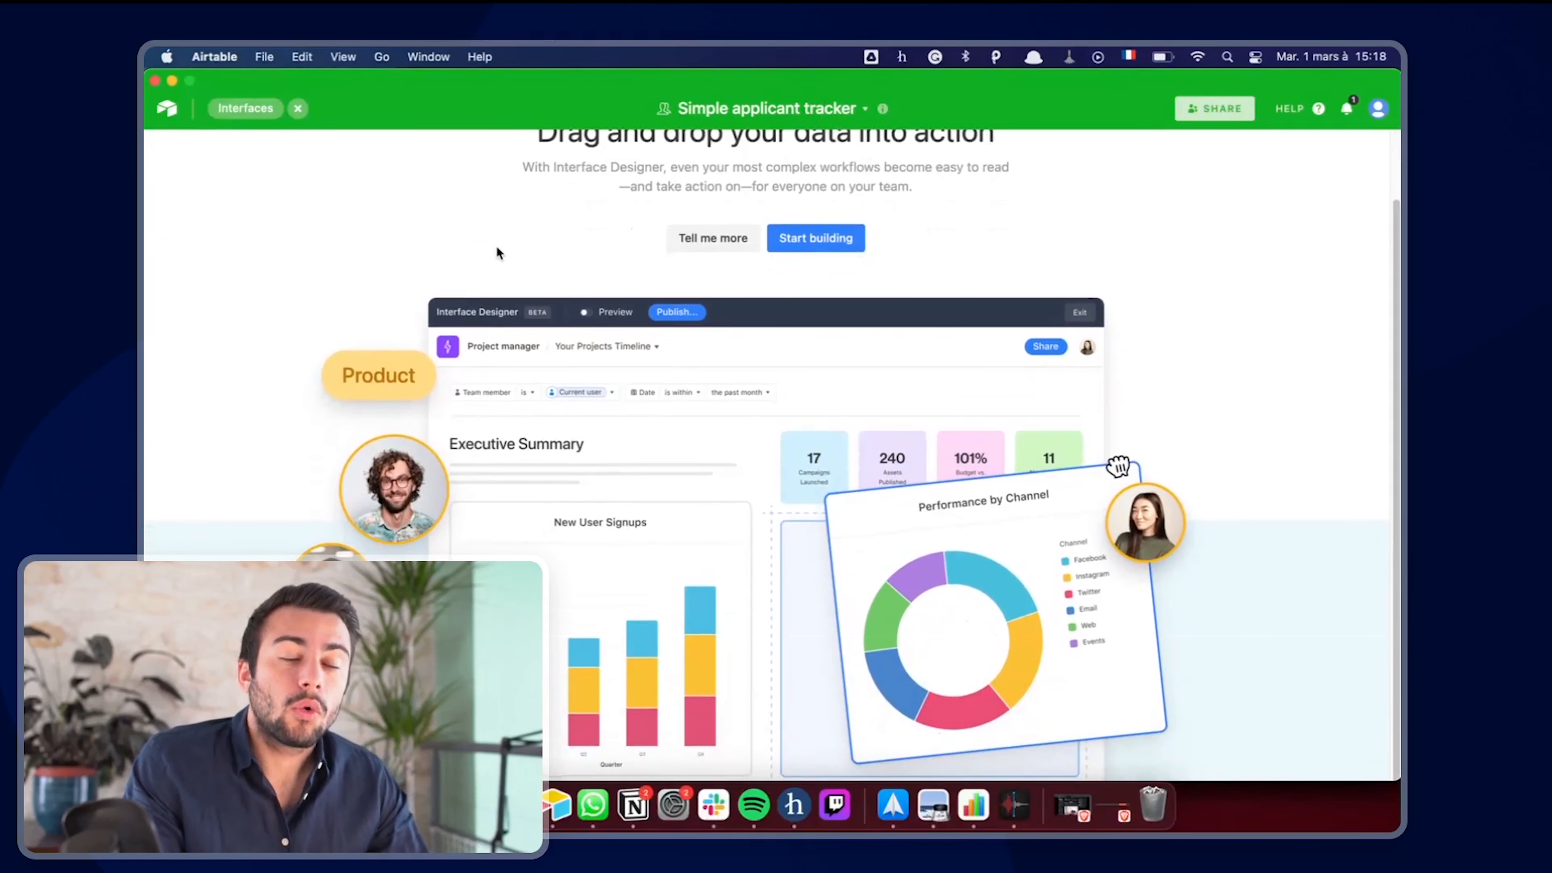
scroll(498, 248, "up", 3)
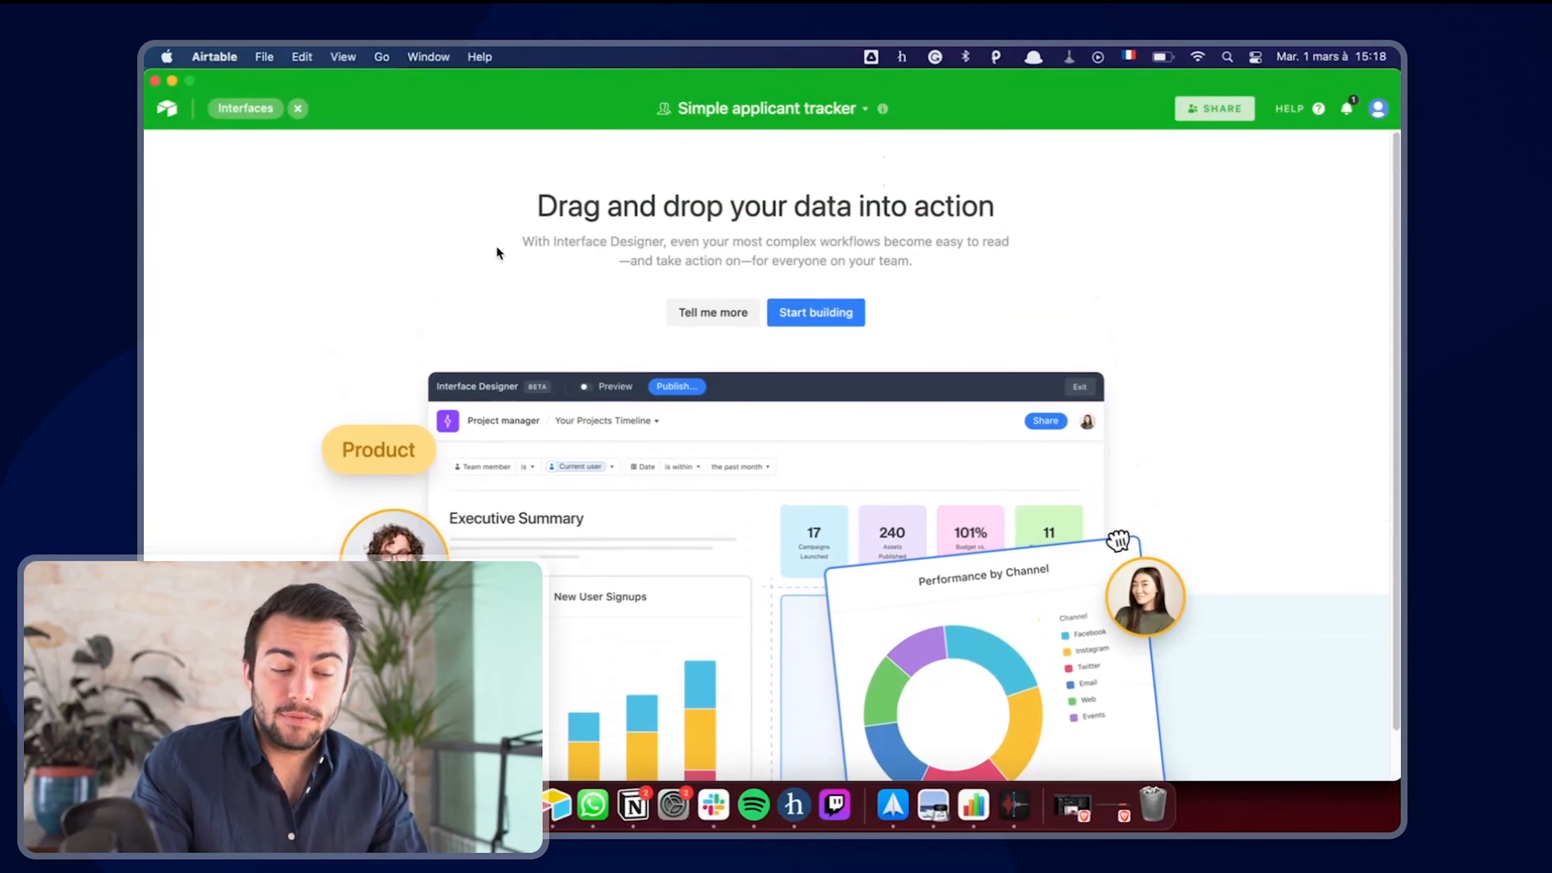
left_click(825, 317)
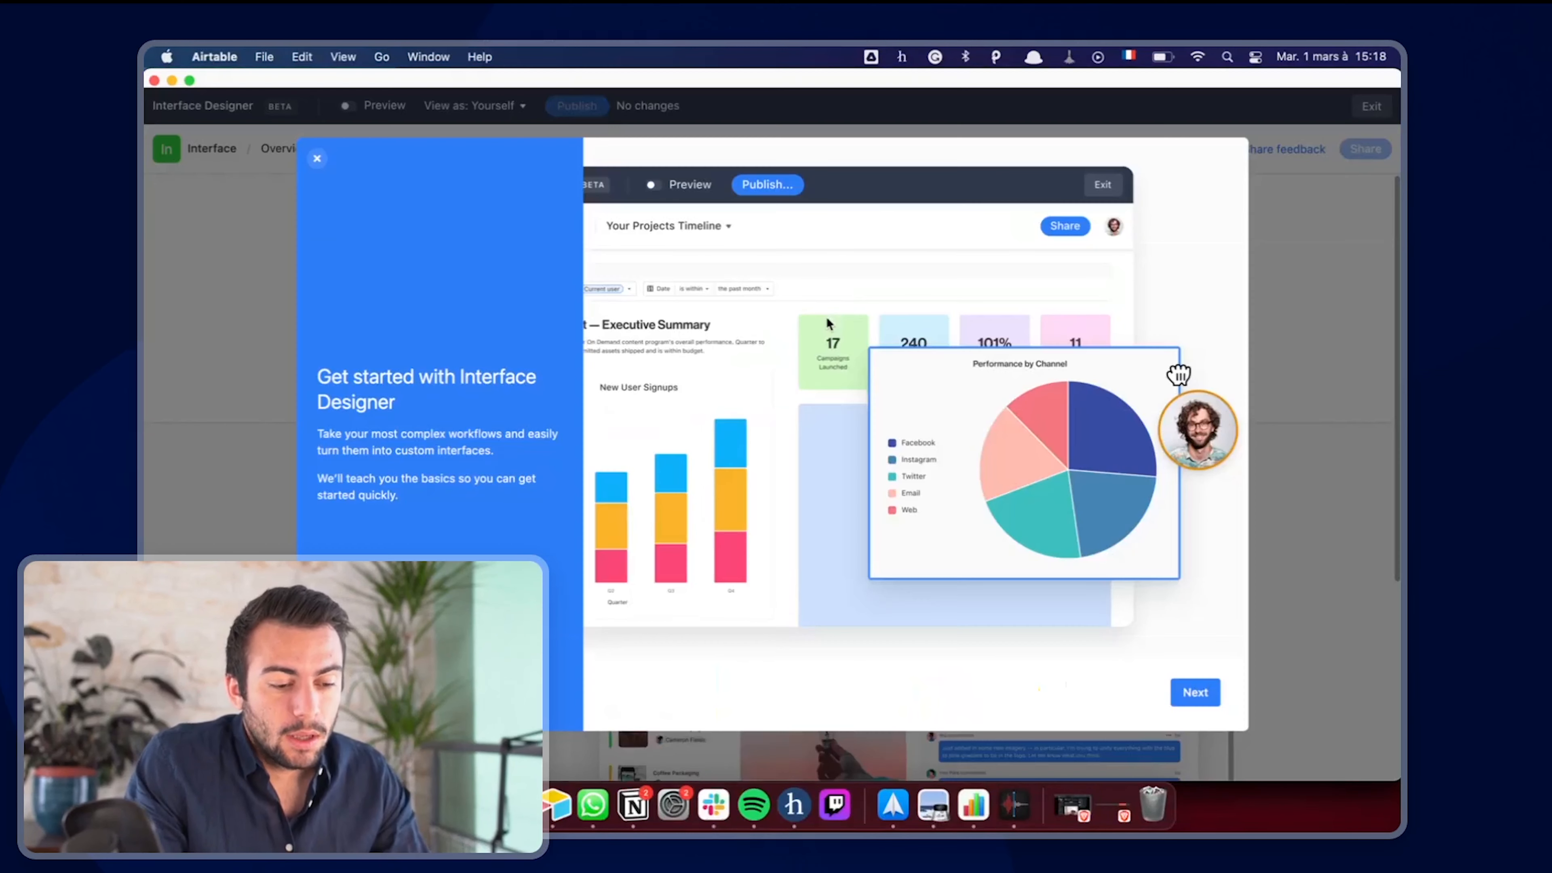
left_click(1191, 692)
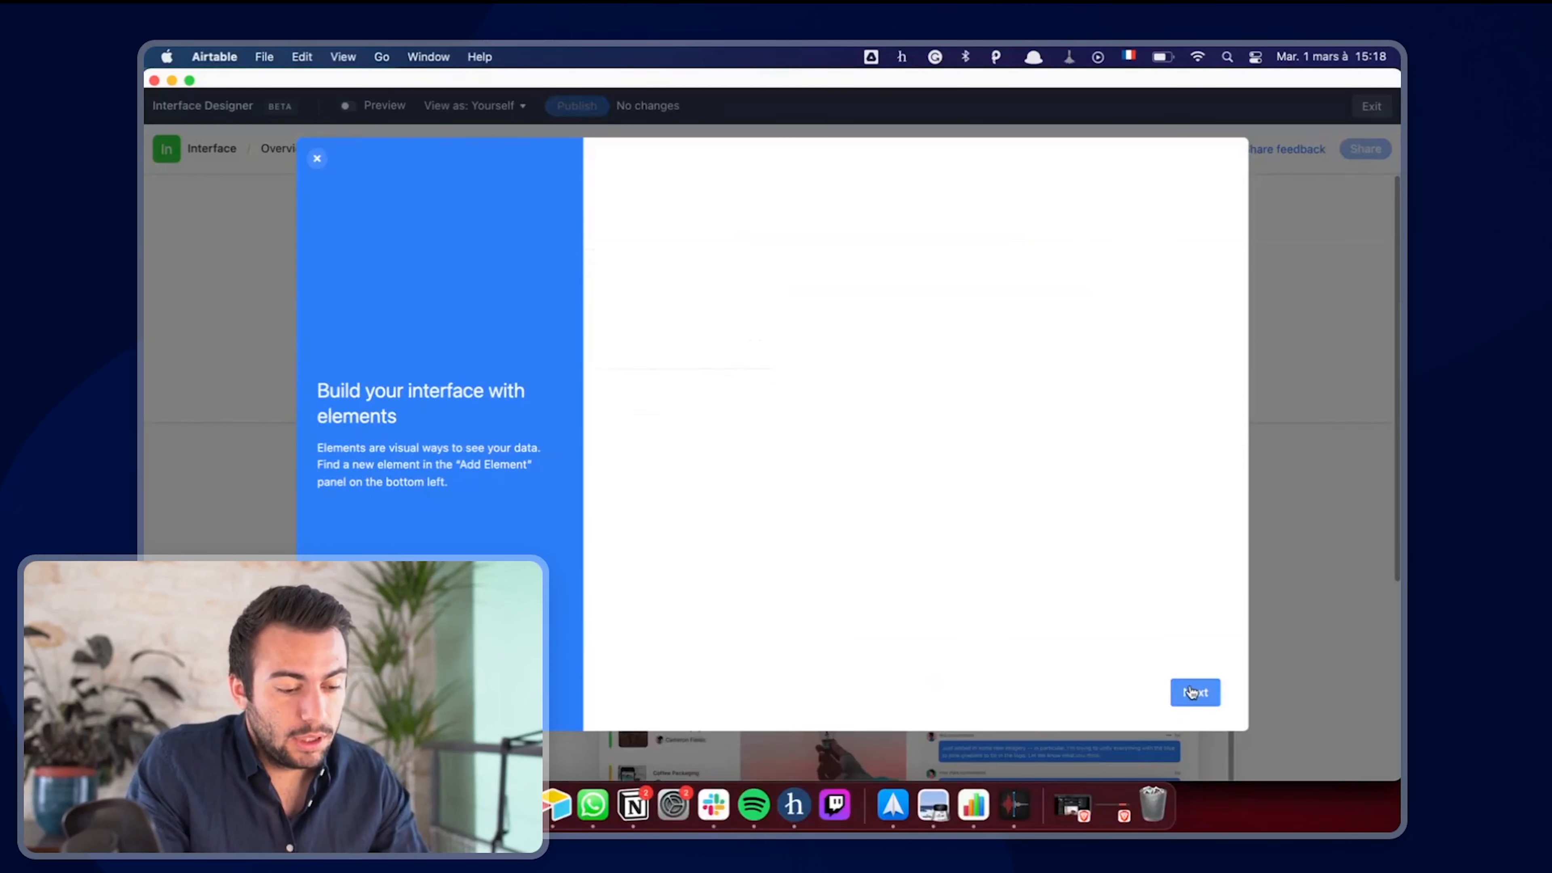
left_click(1193, 692)
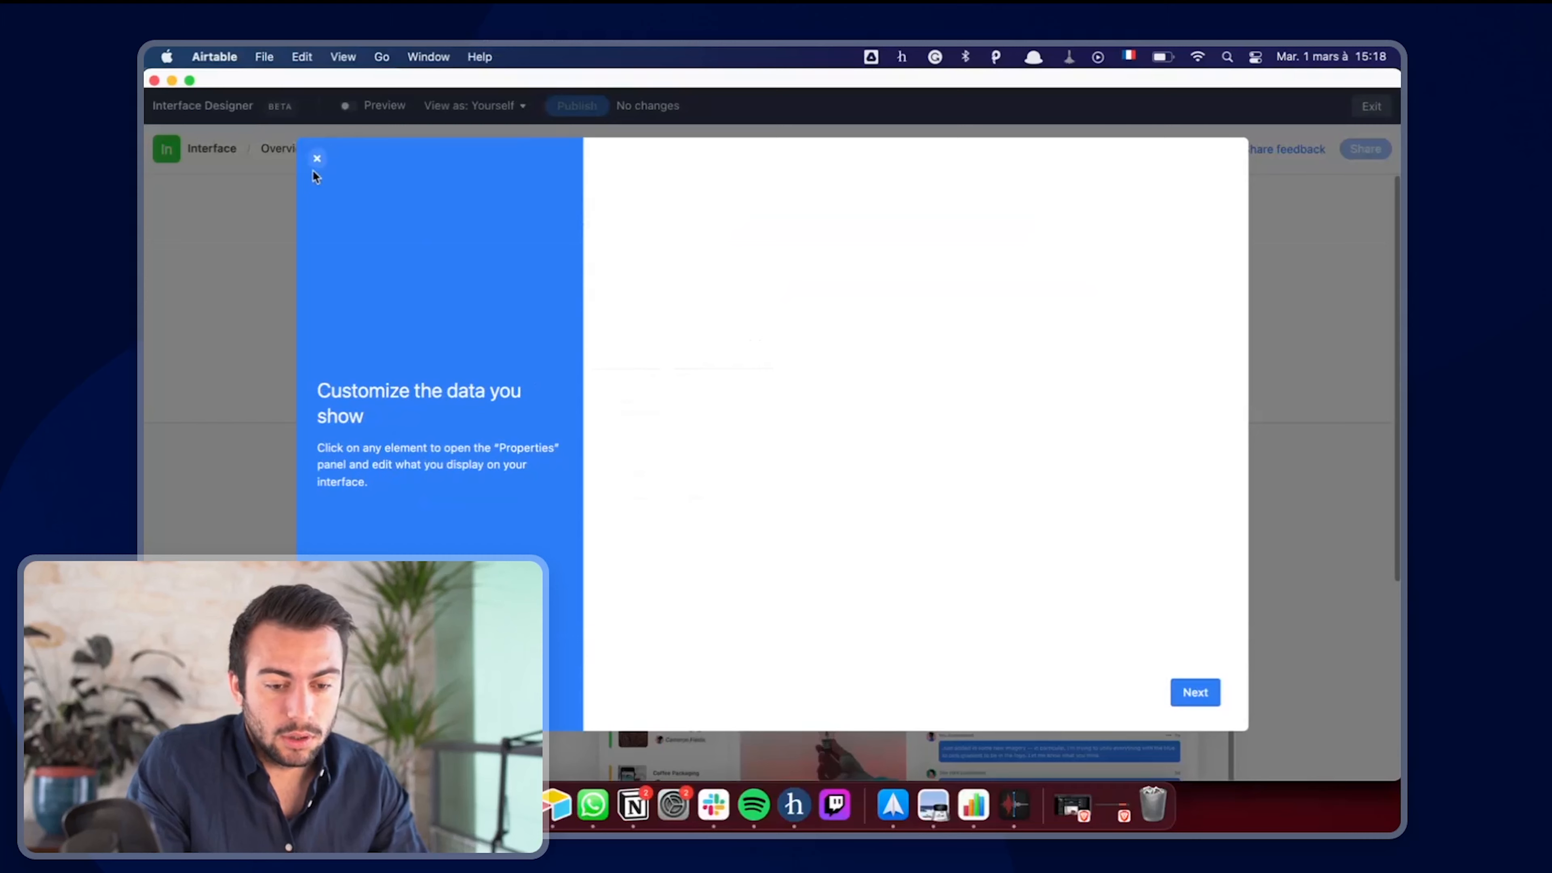
left_click(317, 158)
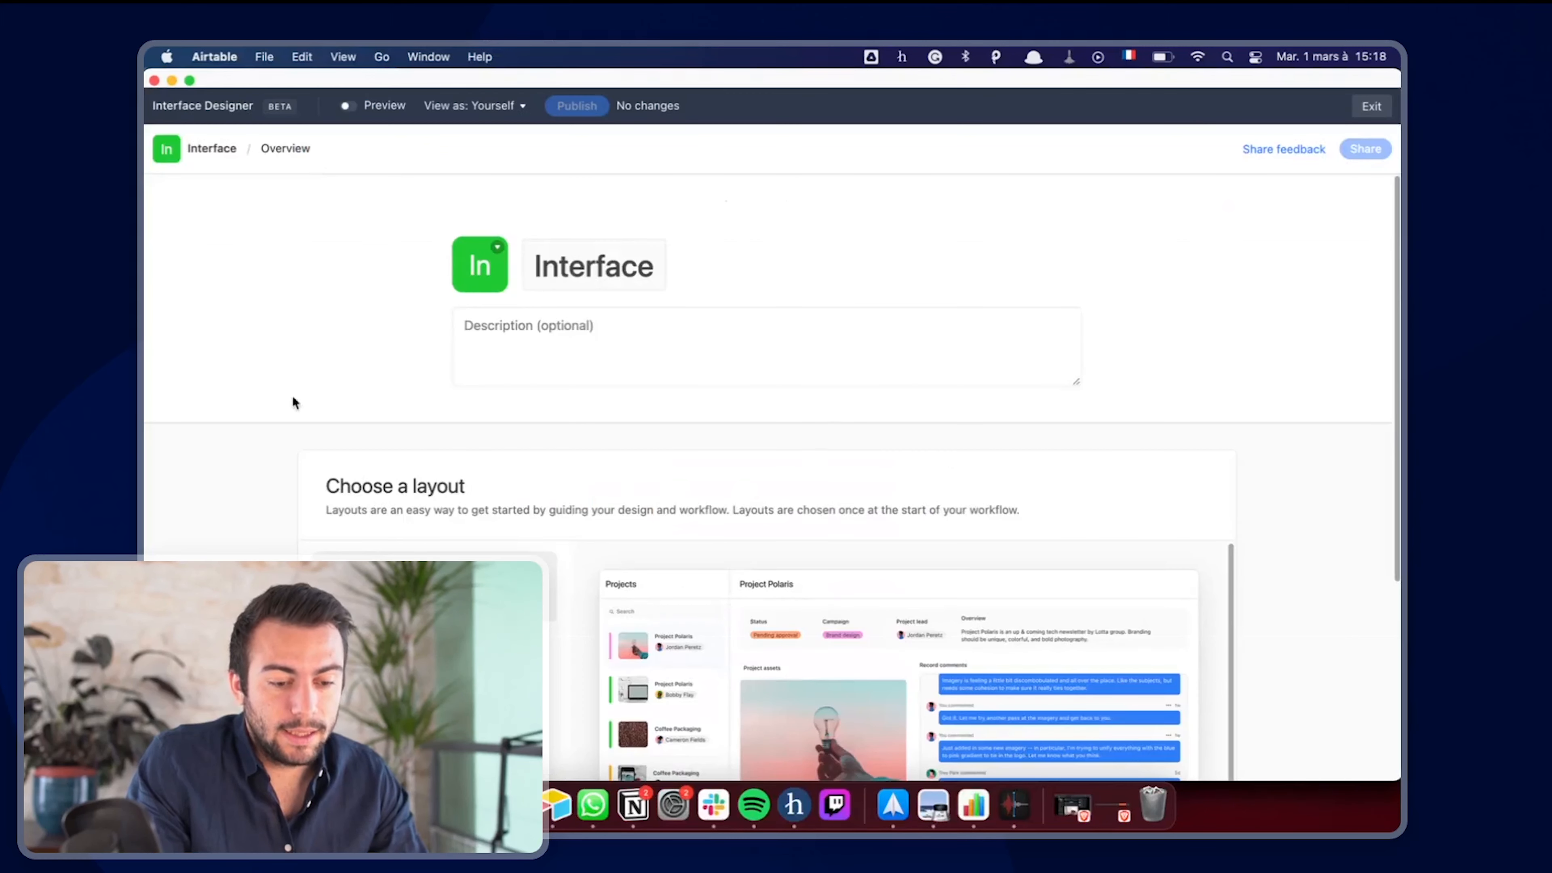
- Rename the interface as "Application interface"
double_click(587, 261)
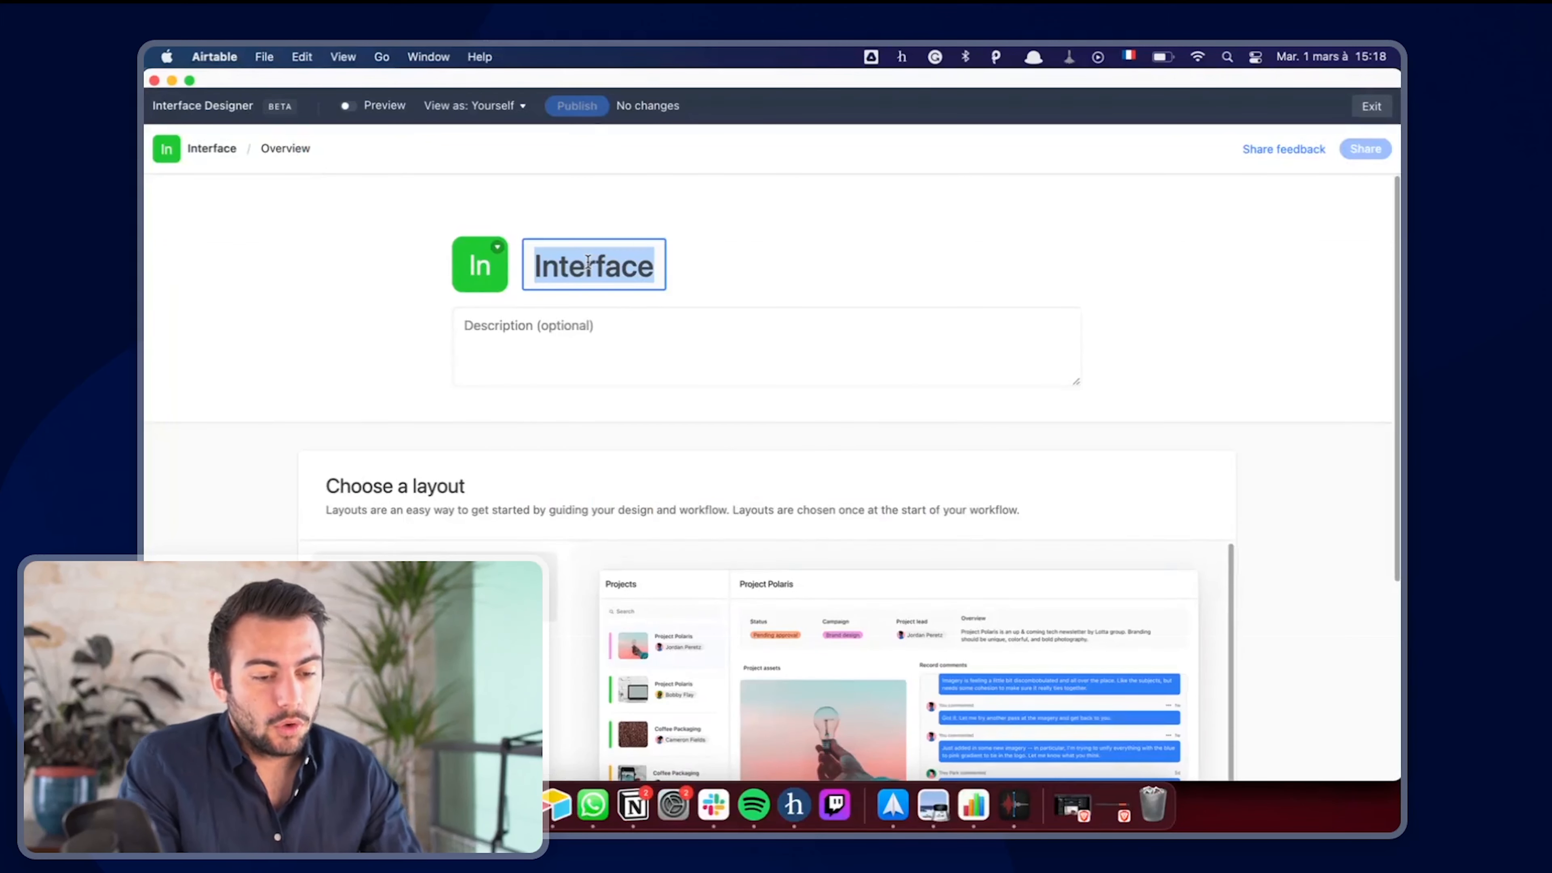
type("T")
key("BackSpace")
type("Je")
key("BackSpace")
key("BackSpace")
type("App")
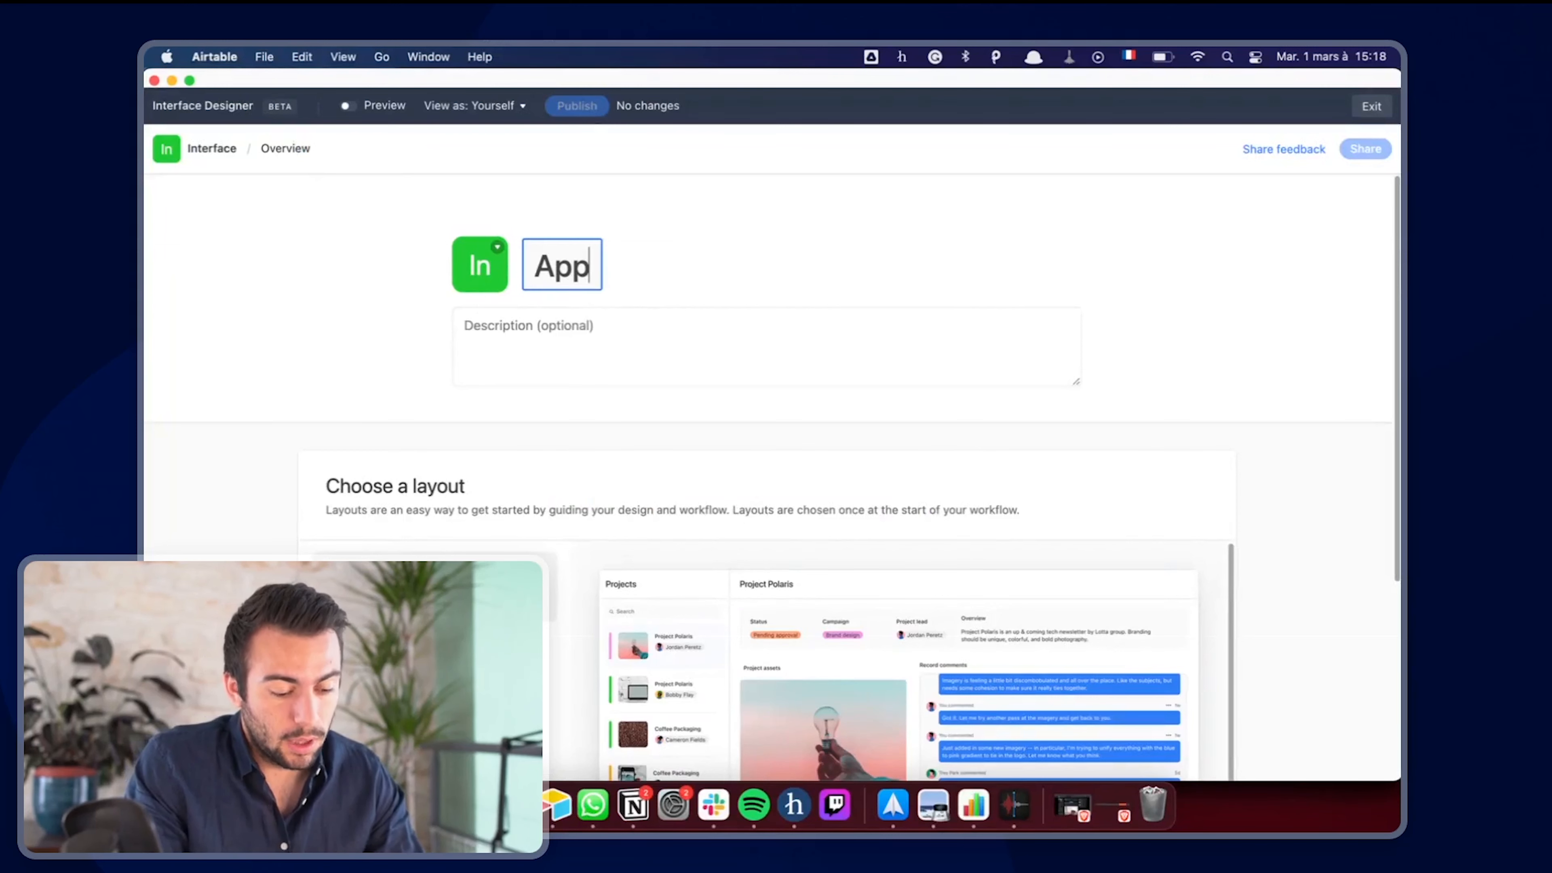
type("lication int")
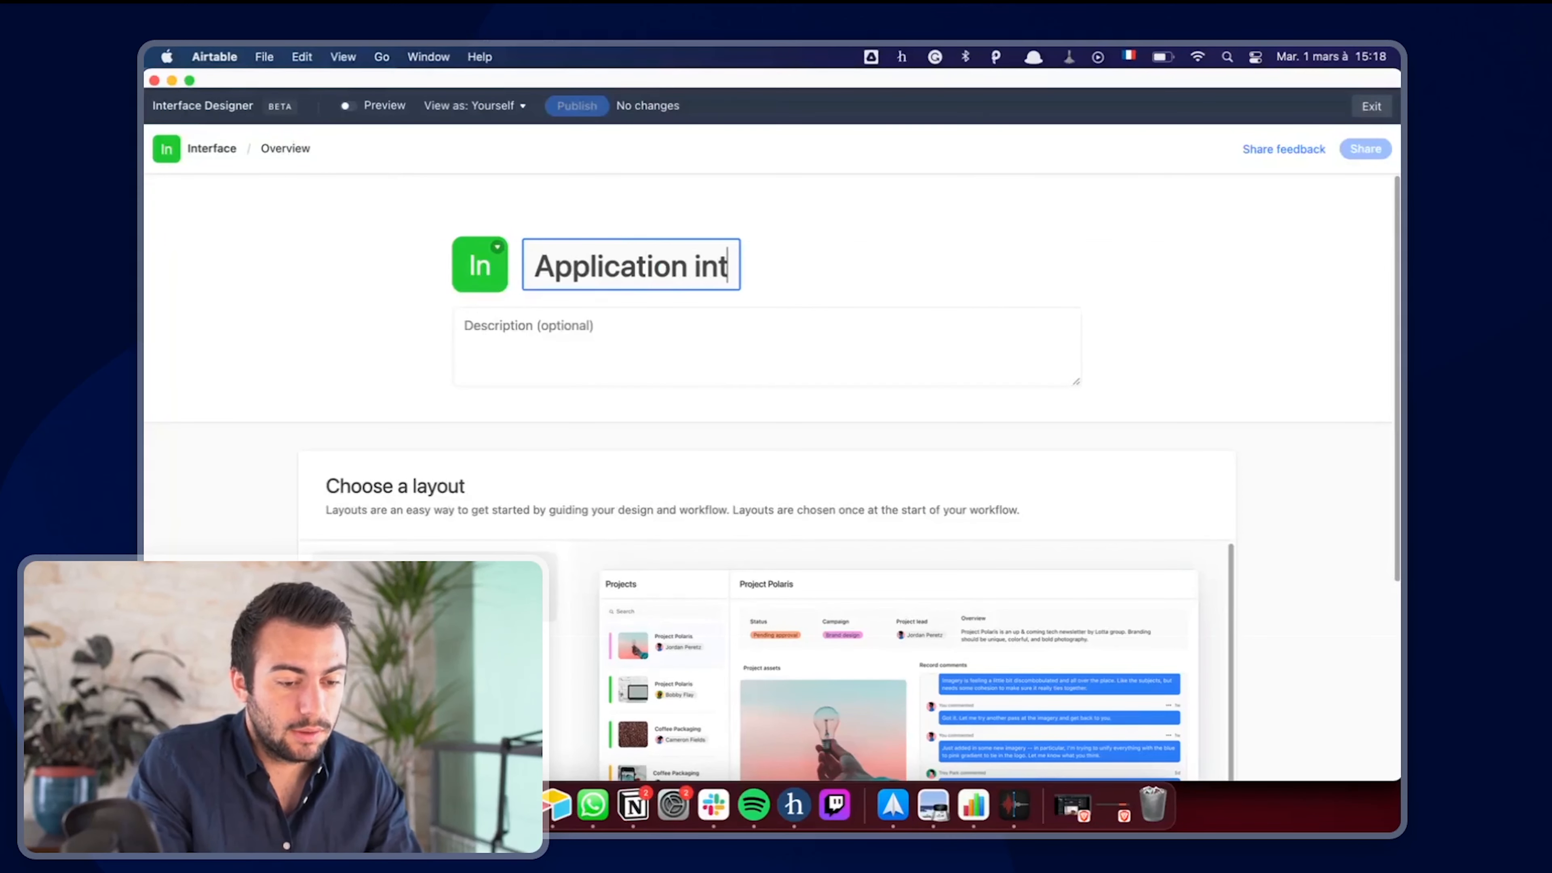
type("erface")
- Enter "Je suis une description" as the interface description
left_click(520, 333)
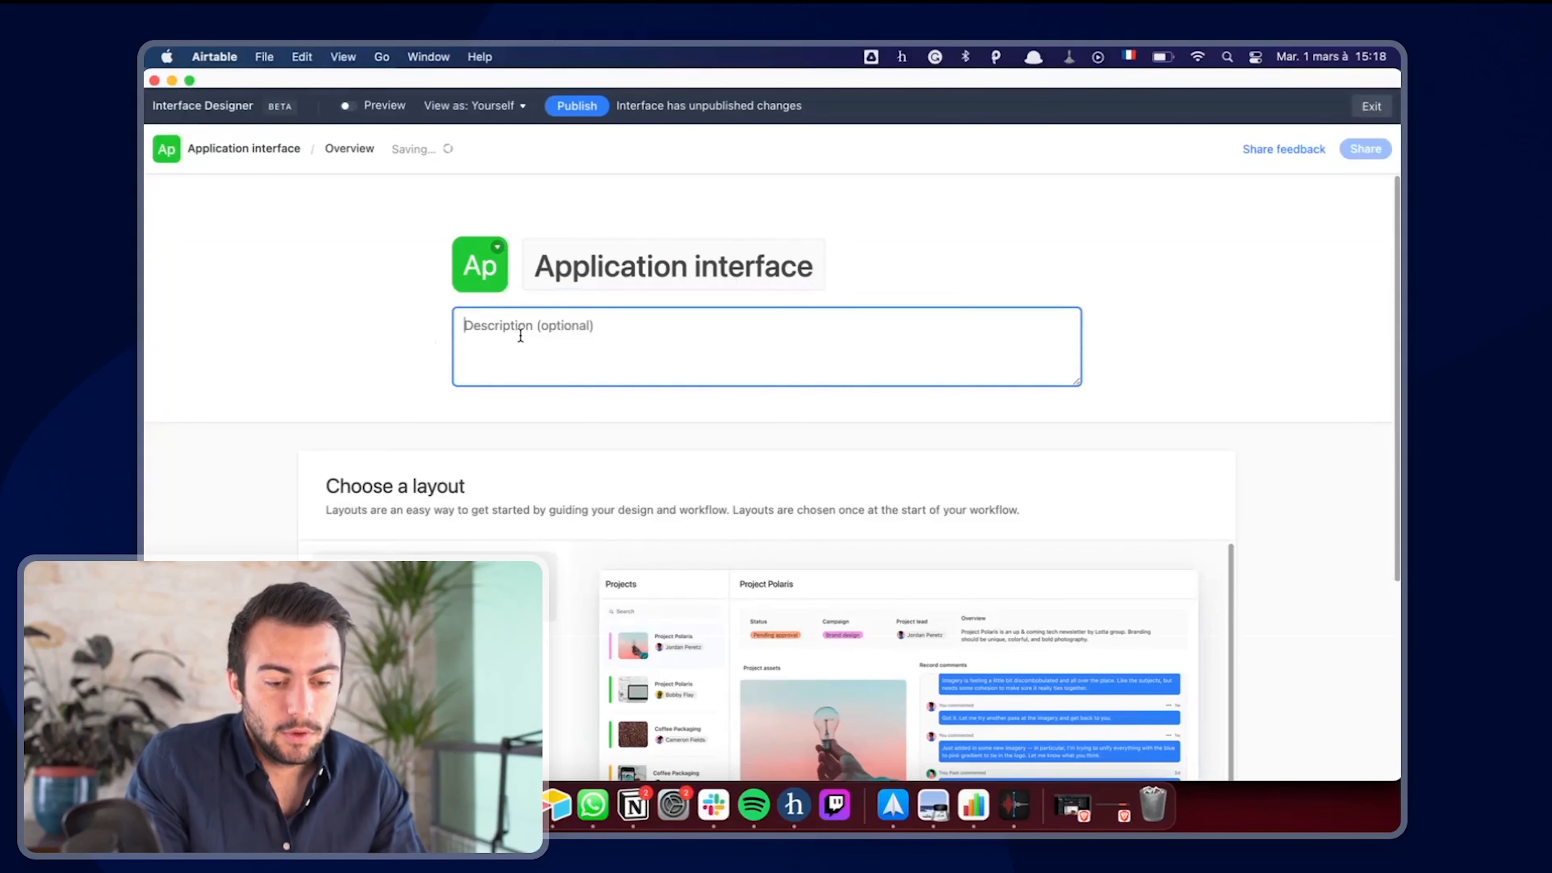
type("Je suis une desc")
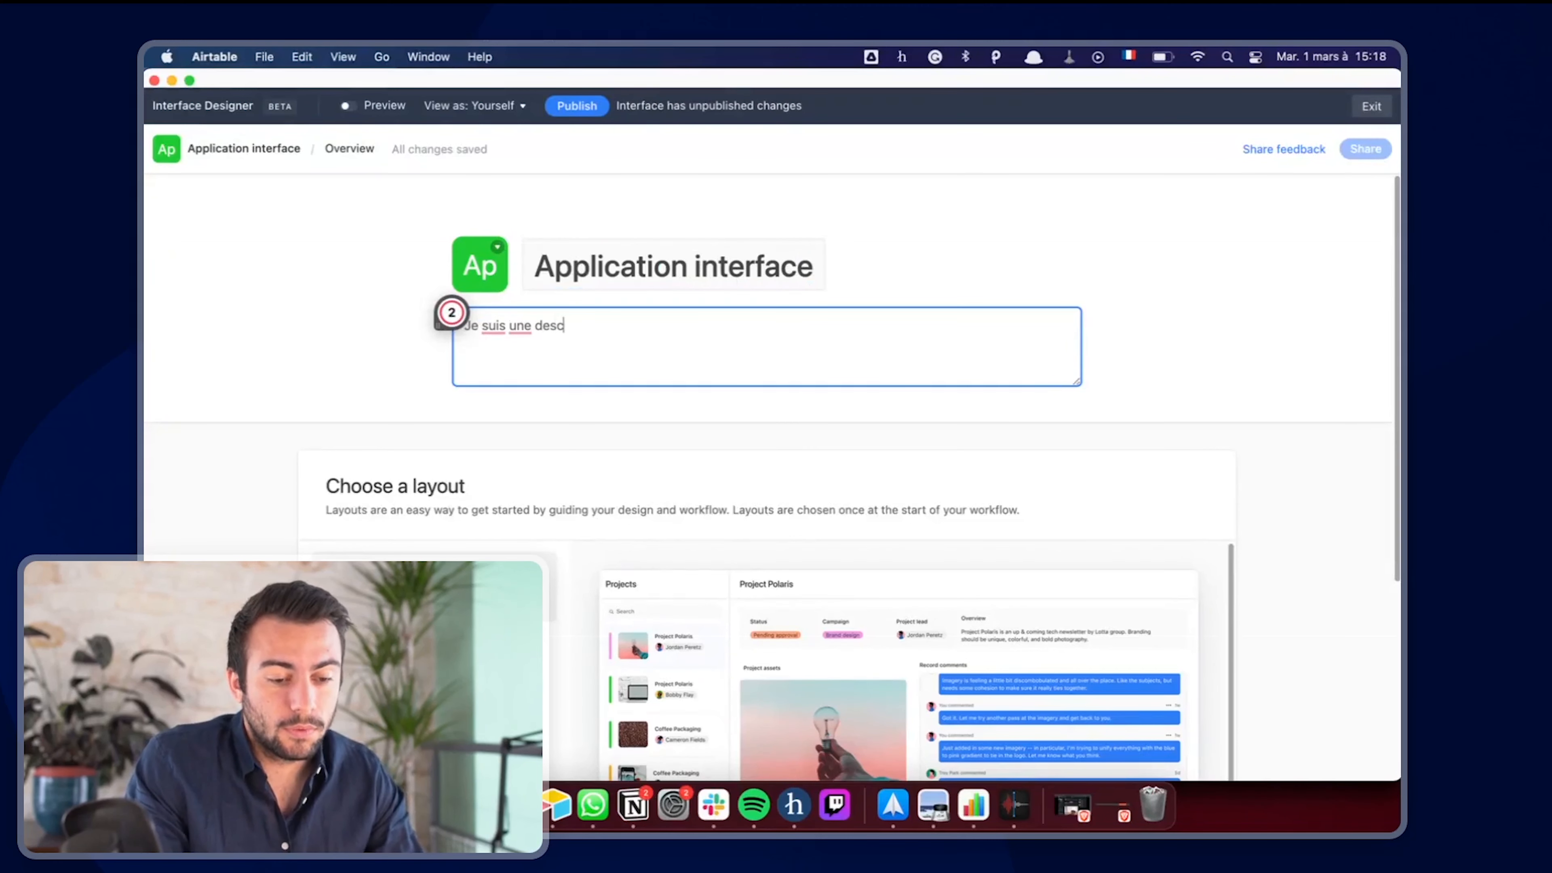
type("ription")
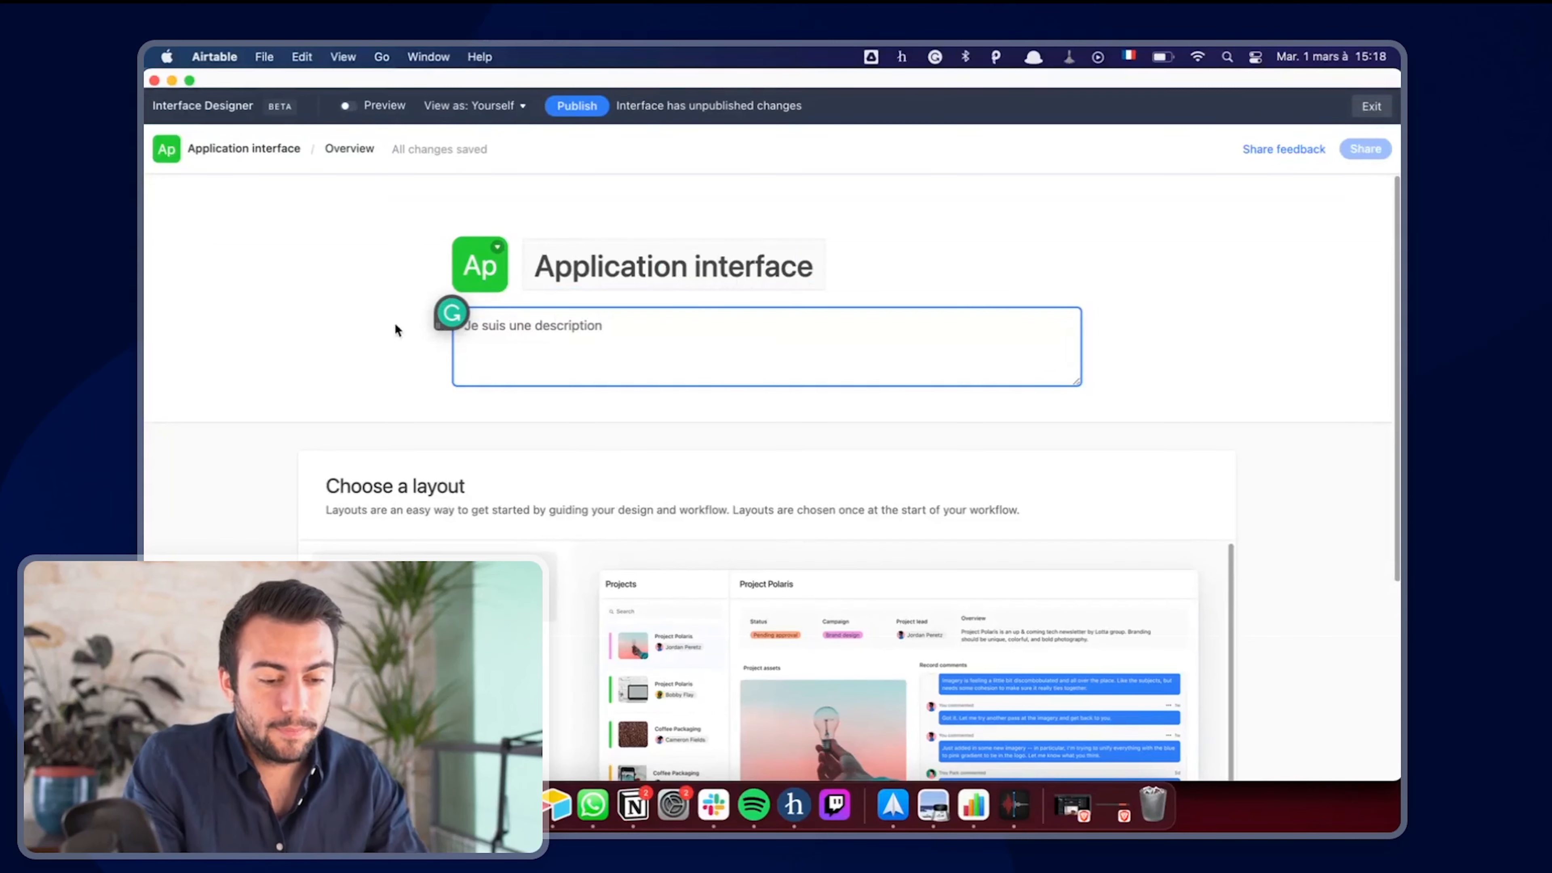
- Compare the previews of the Record review, Dashboard, Record summary and Blank layouts
left_click(368, 331)
scroll(369, 332, "down", 5)
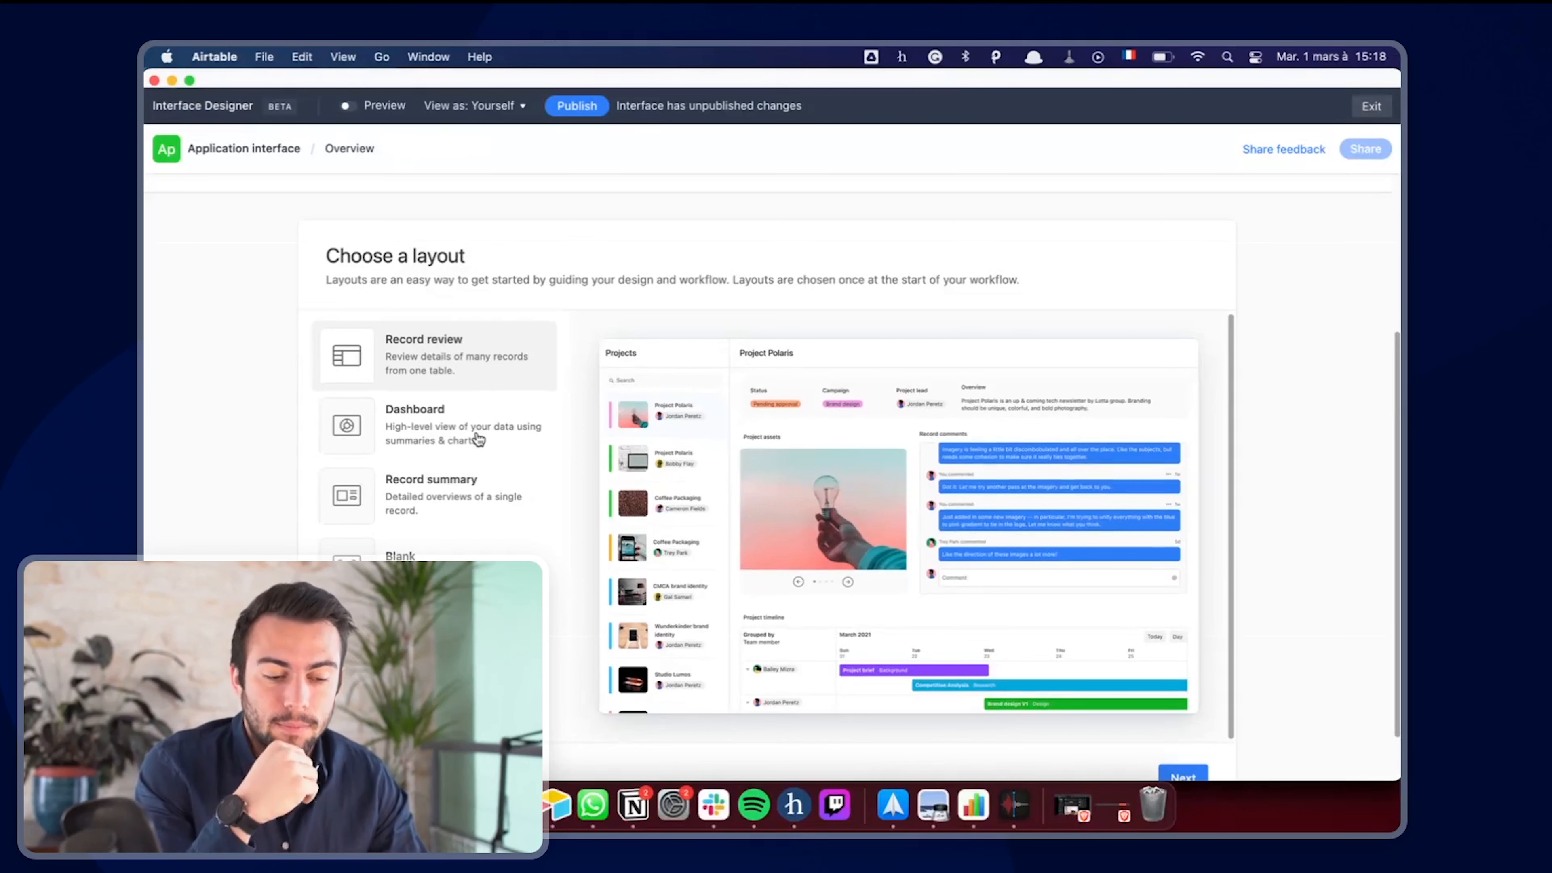
scroll(478, 439, "down", 2)
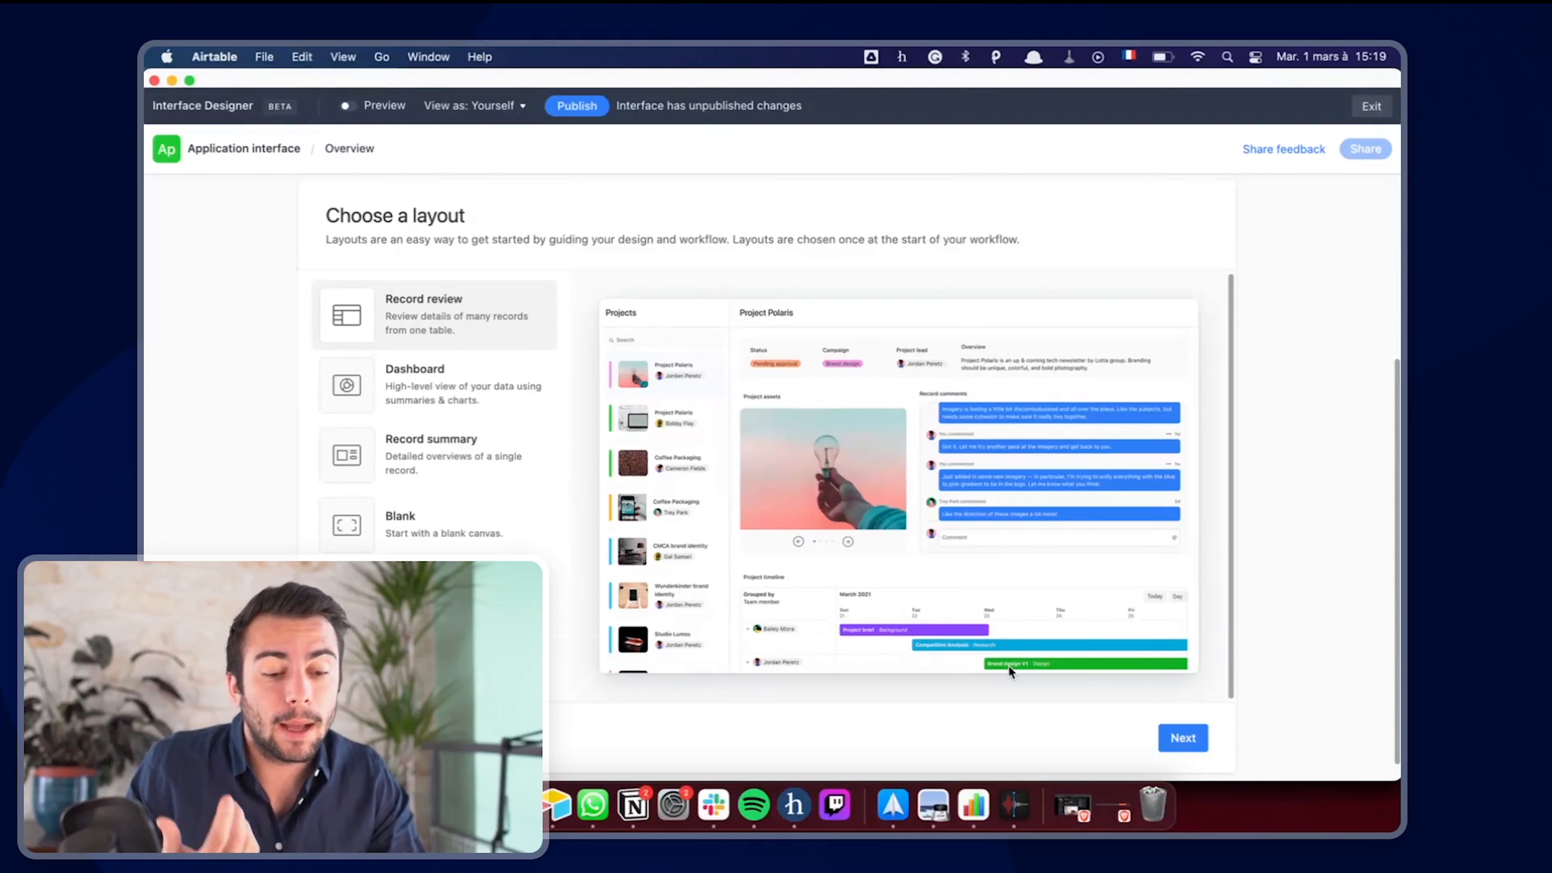
left_click(438, 396)
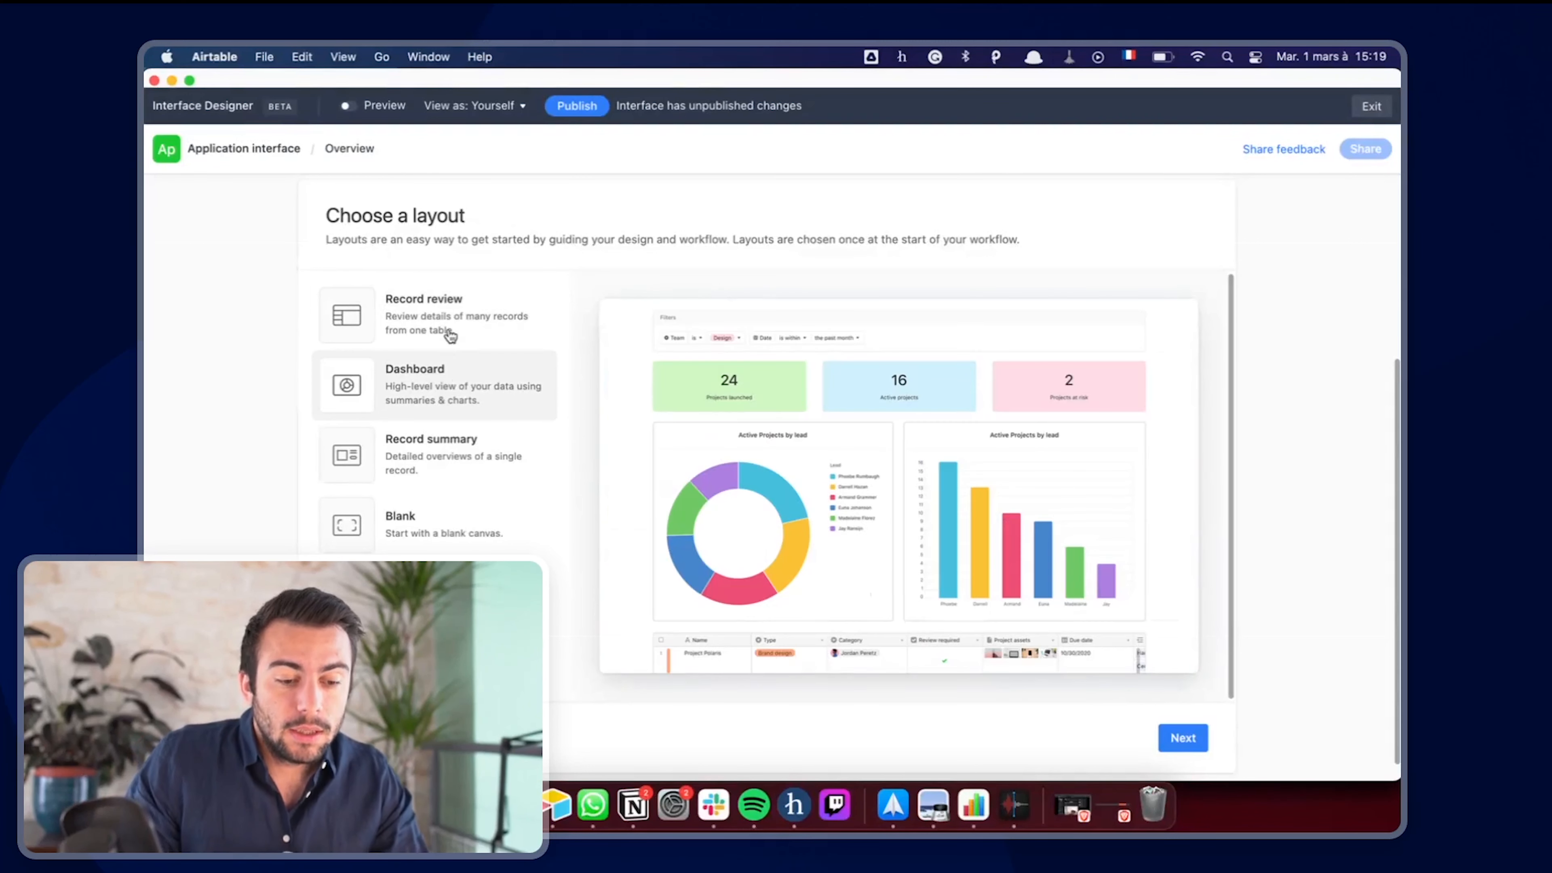
left_click(450, 336)
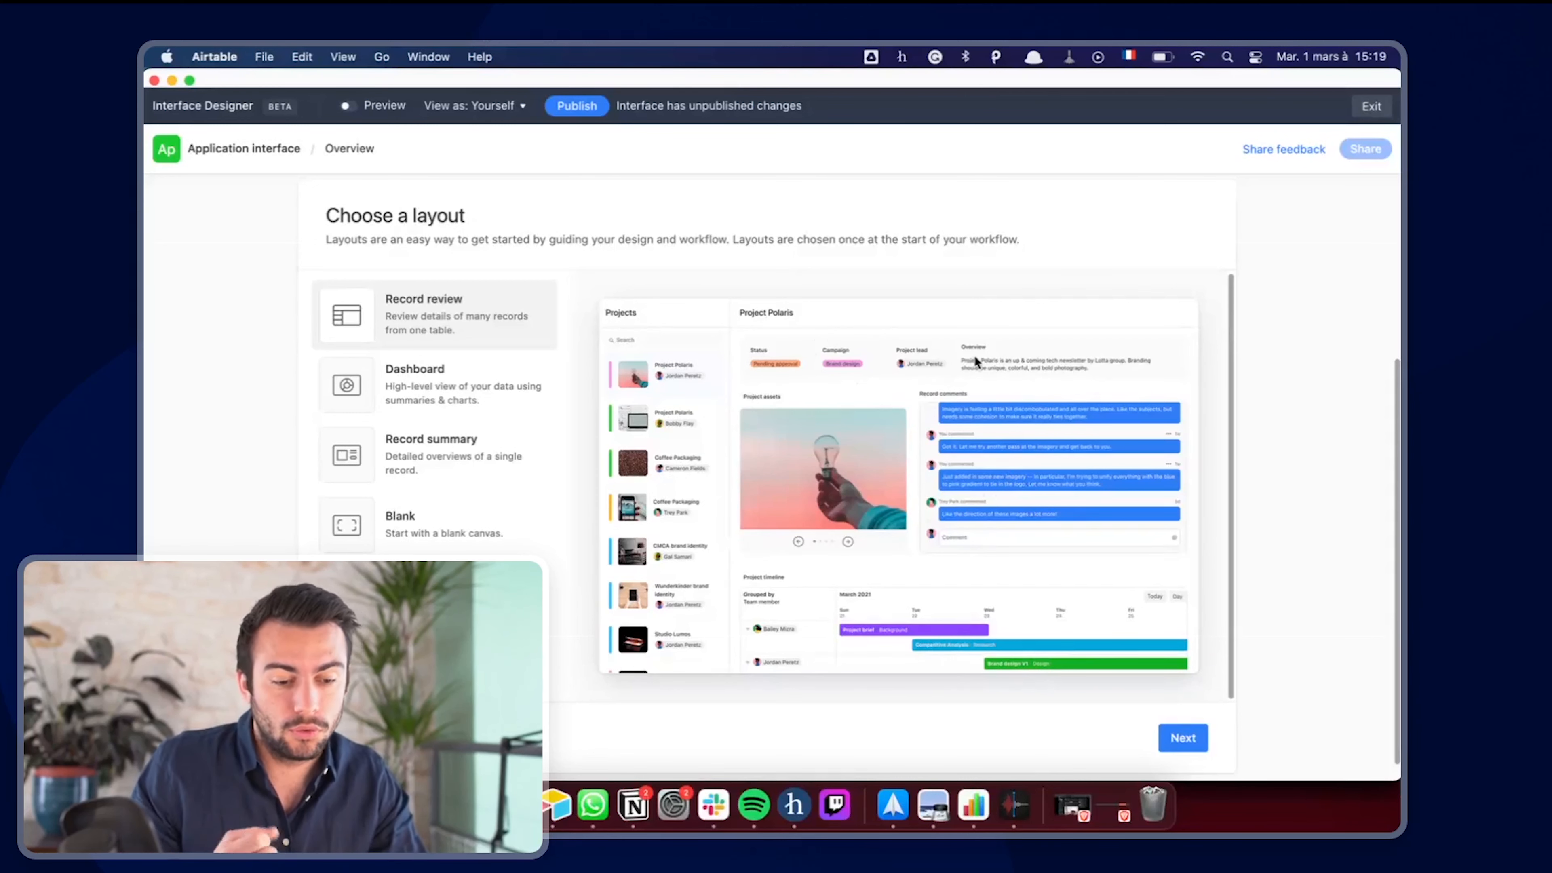
left_click(455, 392)
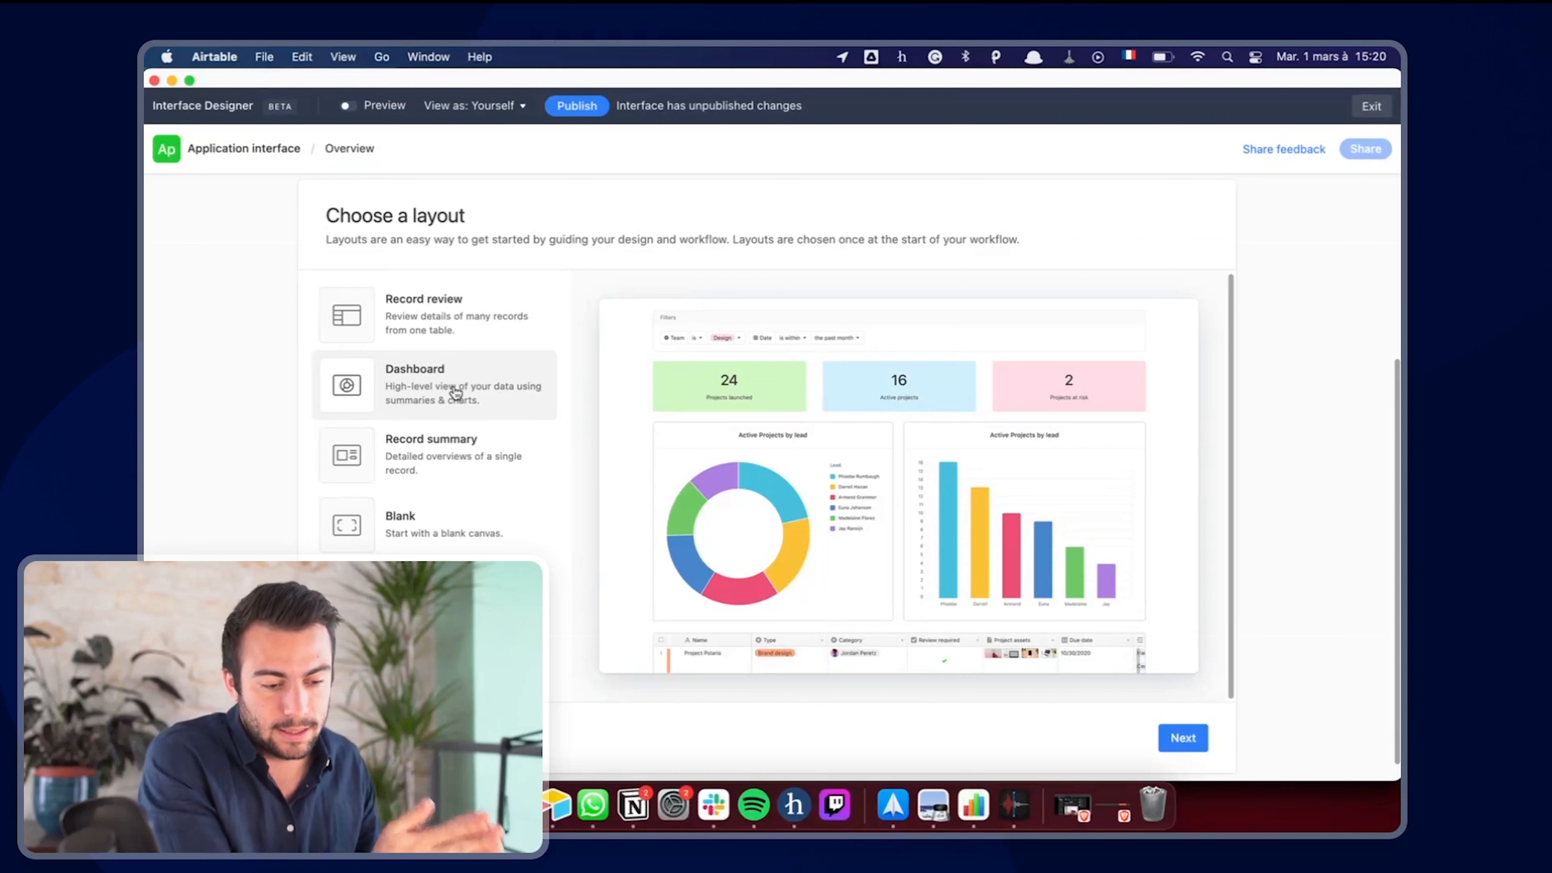
scroll(821, 420, "down", 1)
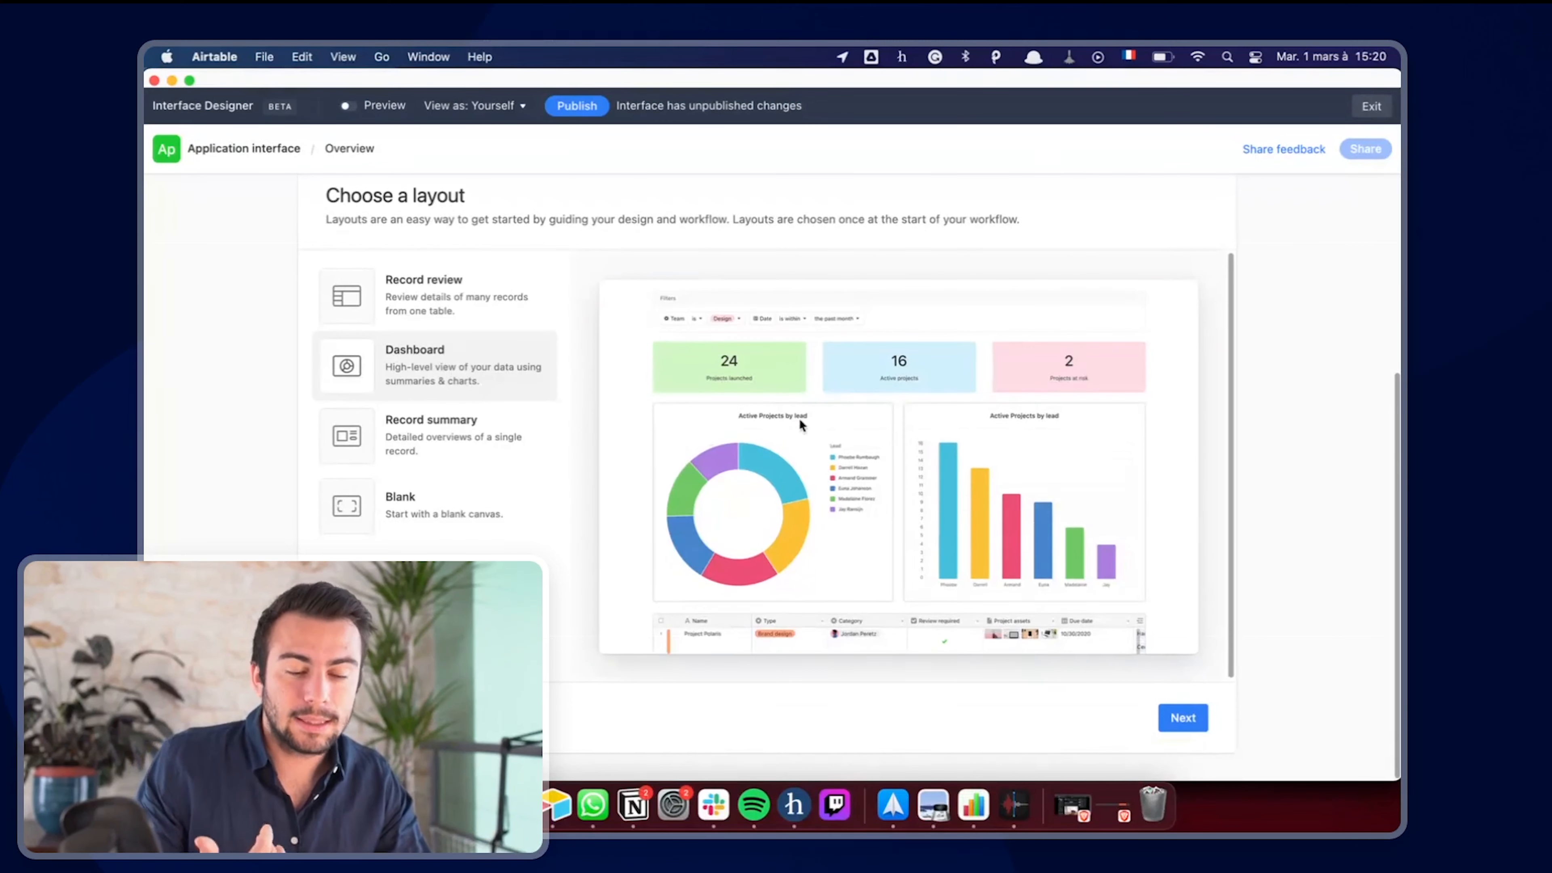
left_click(485, 438)
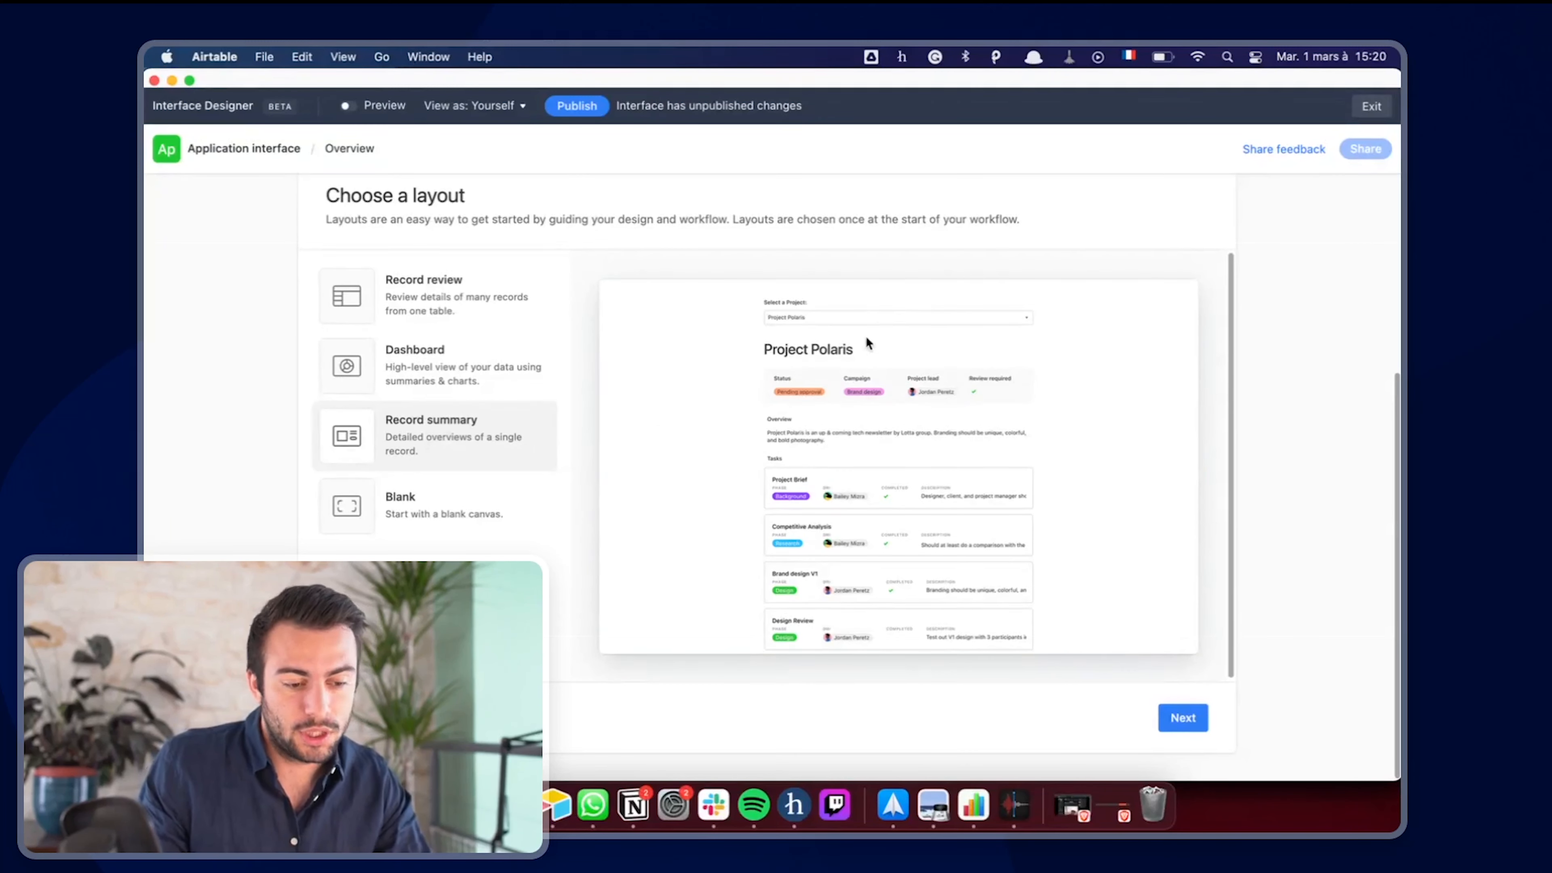
left_click(438, 515)
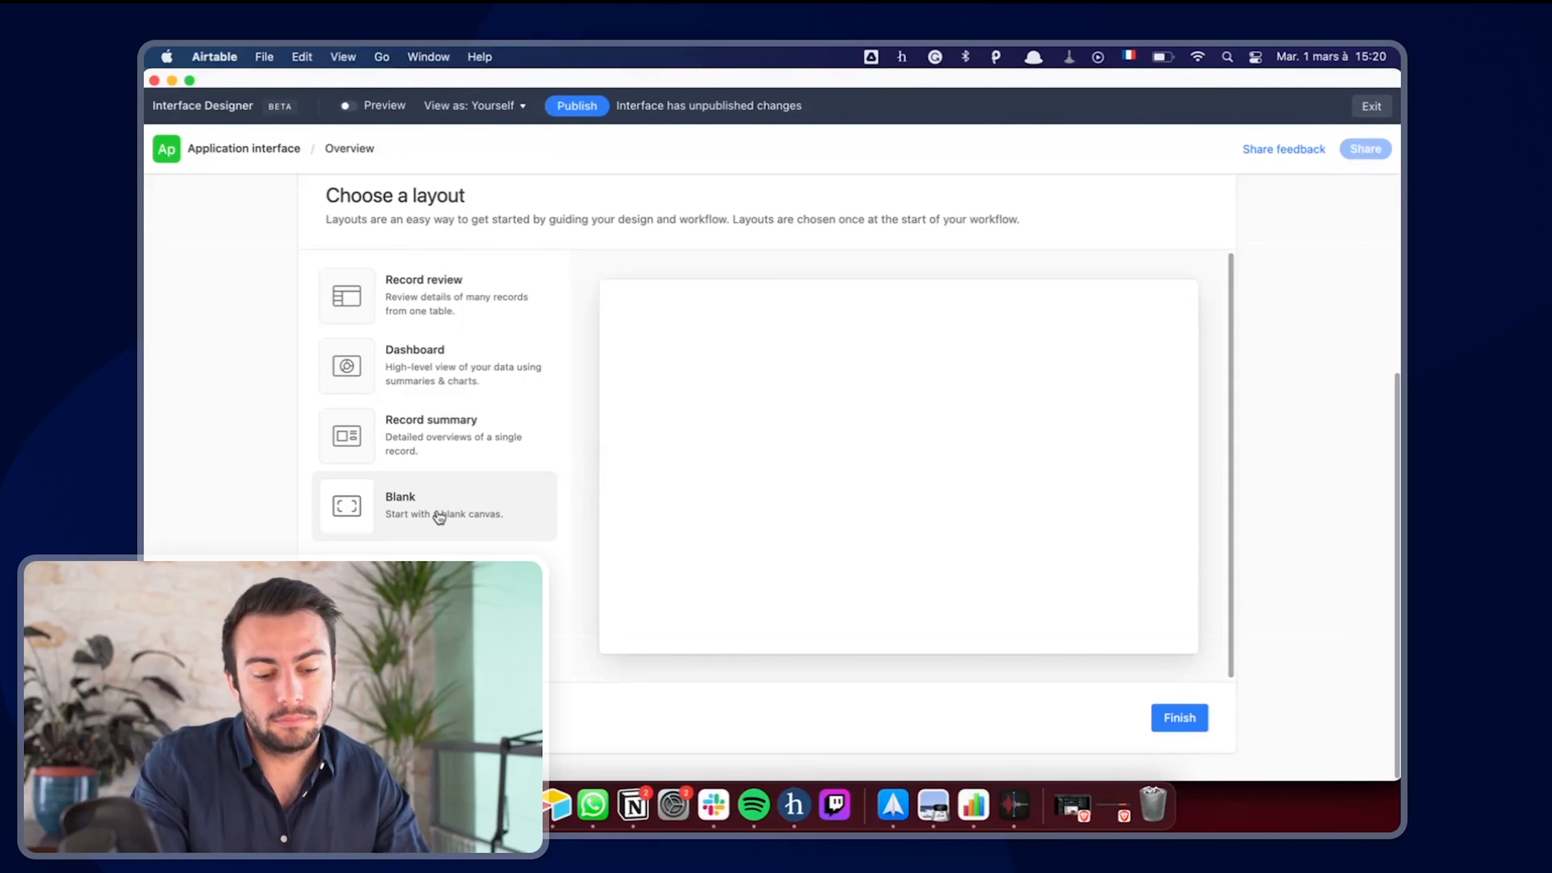
- Choose the Record review layout connected to the Applicants table and accept the default data options and elements
left_click(436, 299)
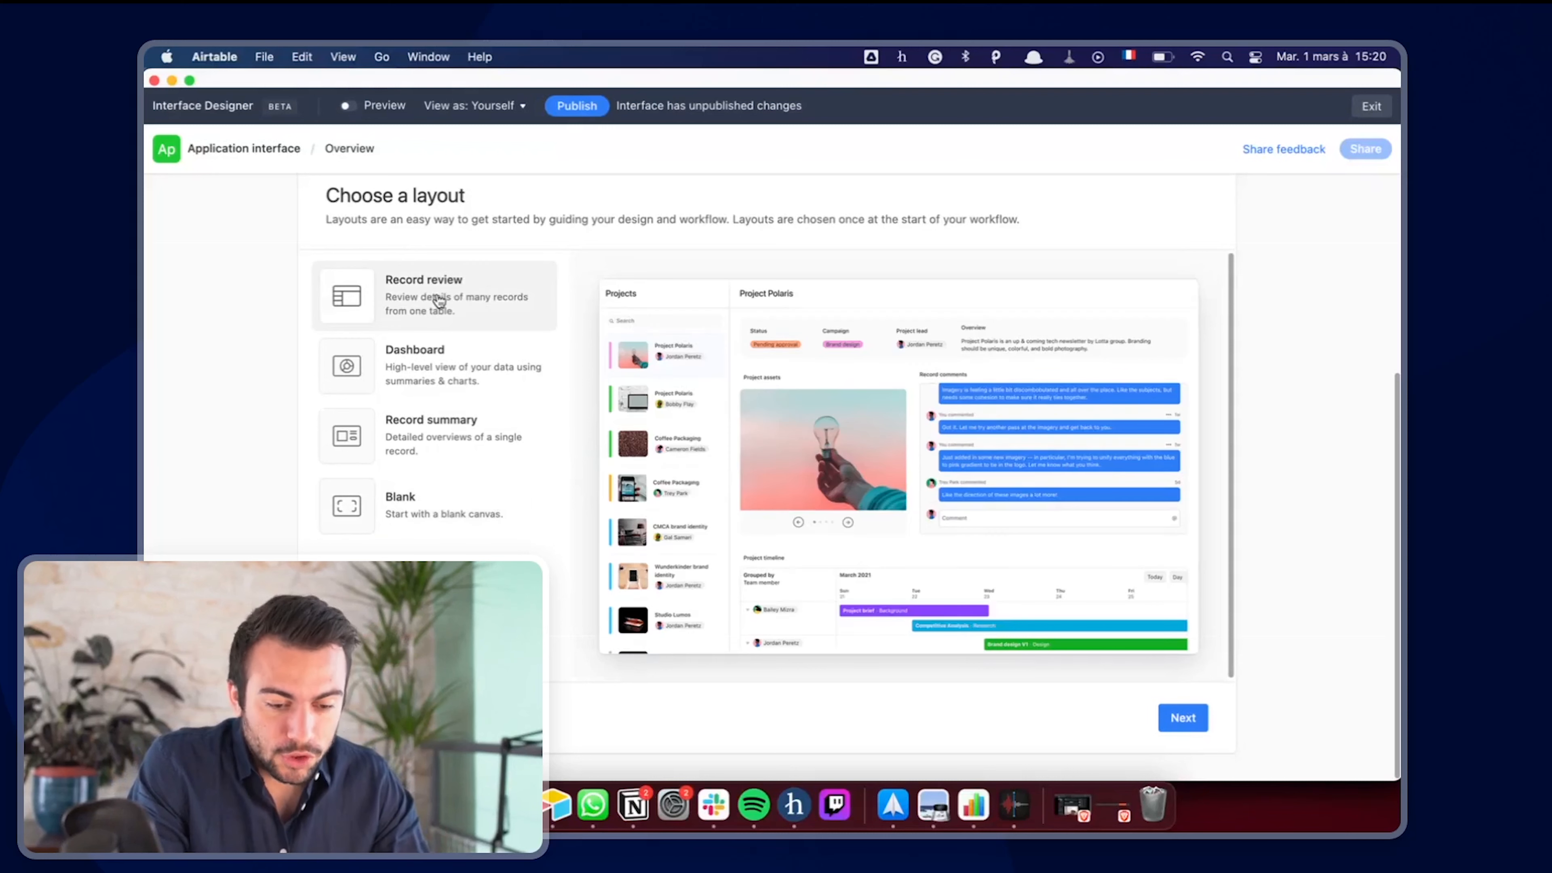
left_click(1191, 719)
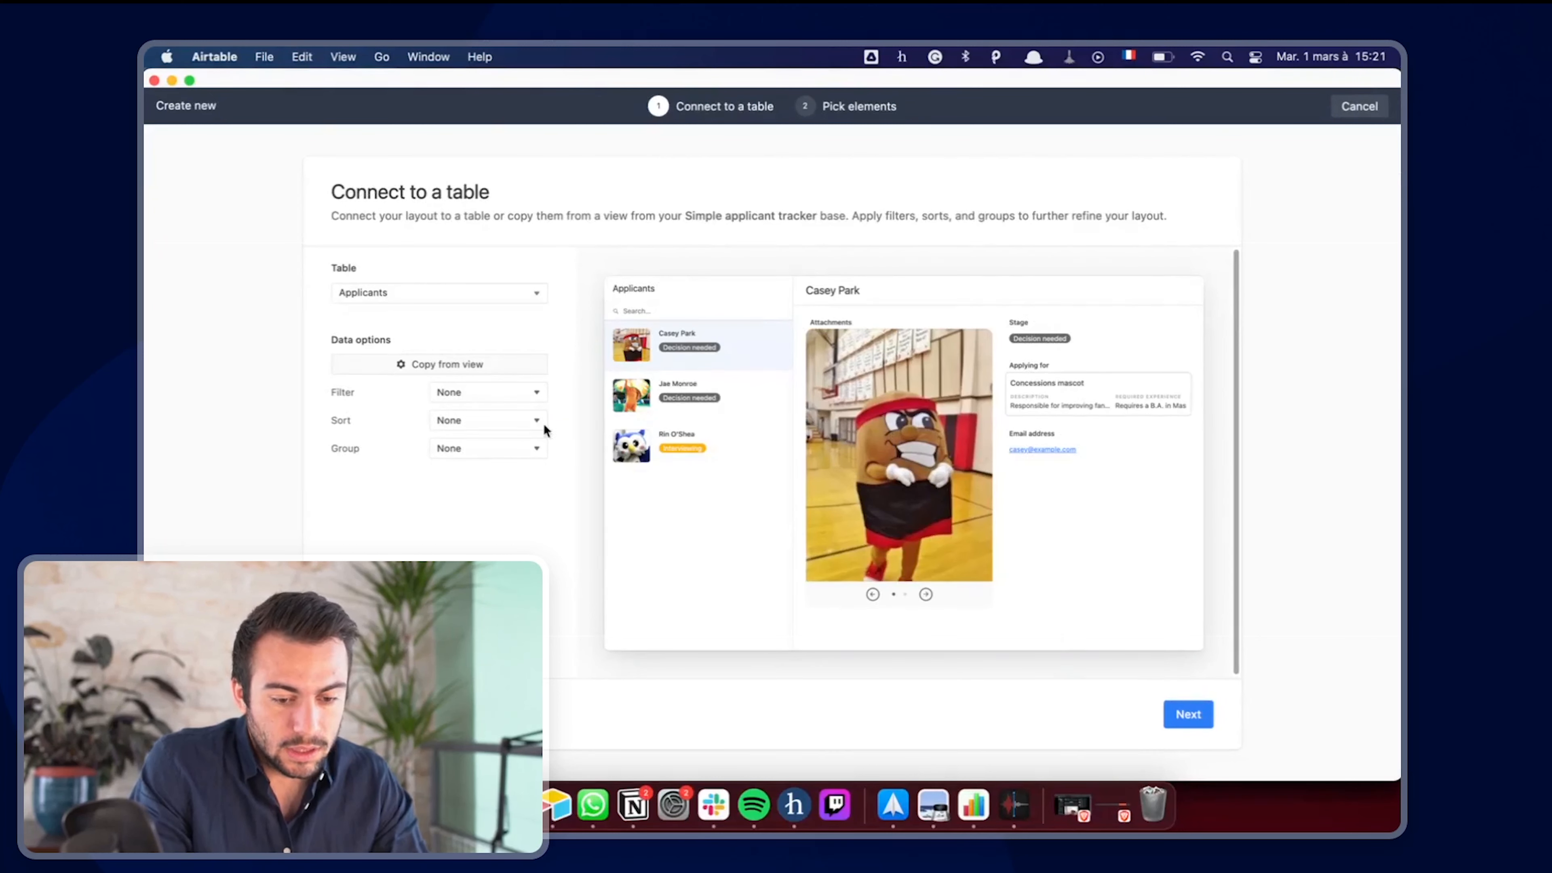
left_click(1189, 712)
left_click(1189, 713)
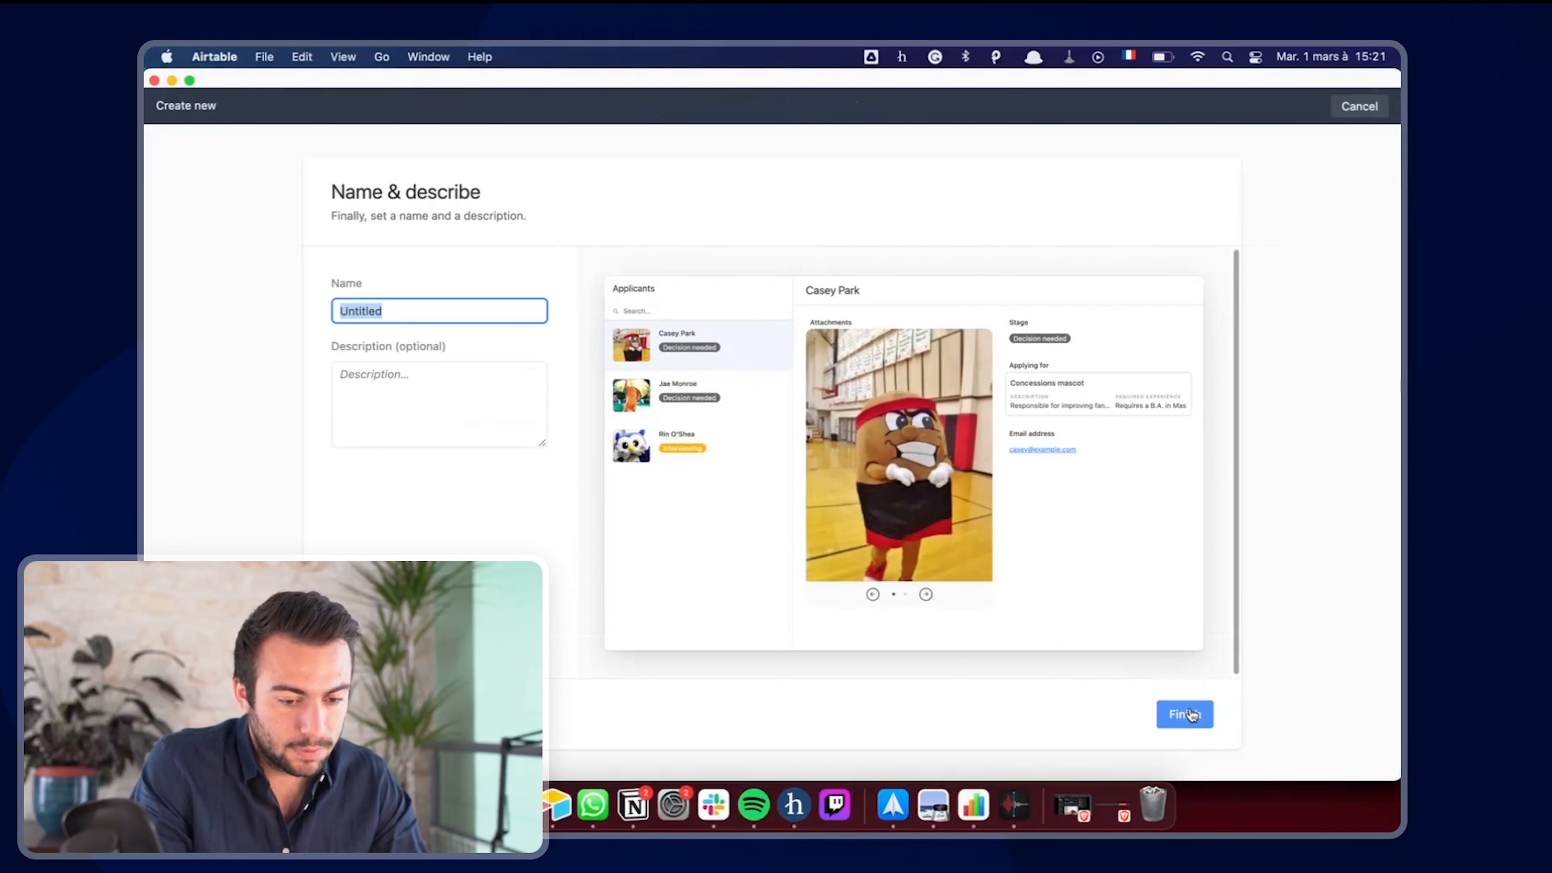
- Name the new page "Test 1" and finish creating it
type("Test")
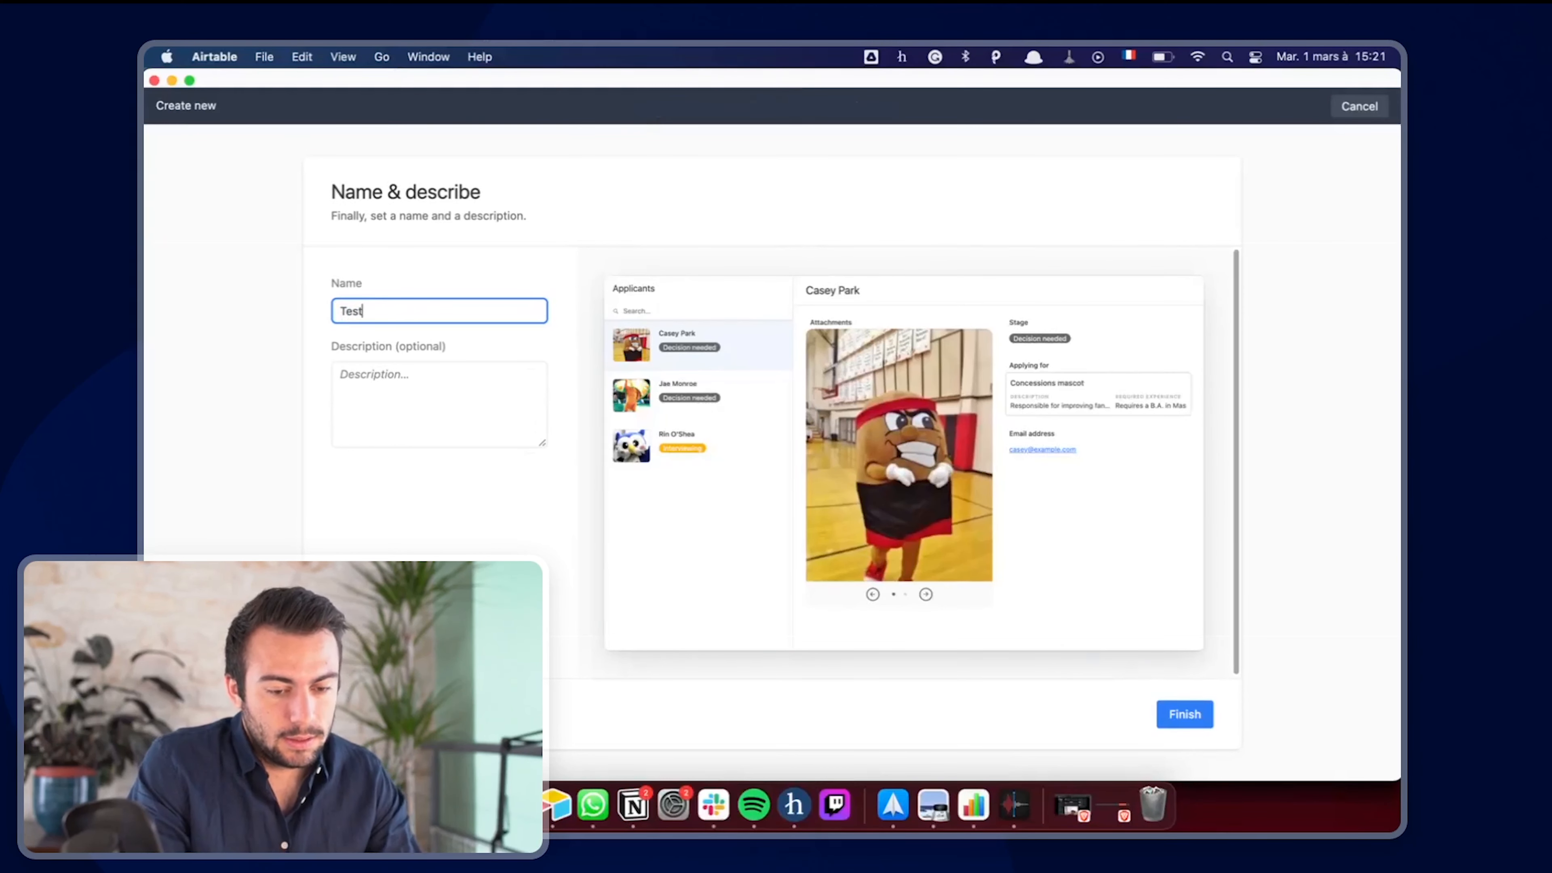
type(" 1")
left_click(1173, 717)
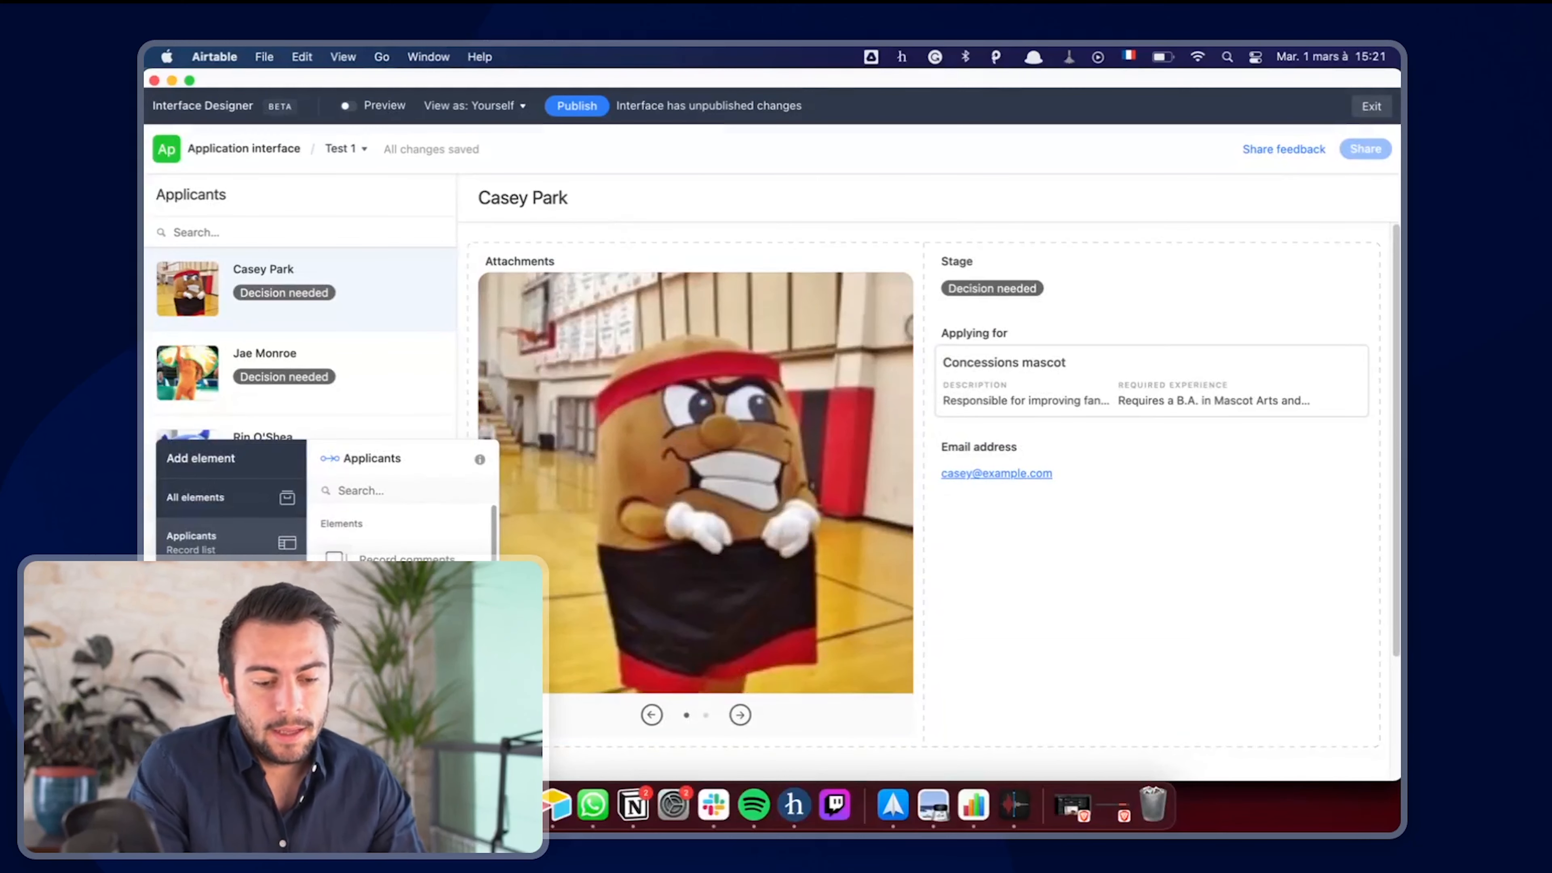
- Inspect the data and appearance properties of the Applicants record list, then close them
left_click(409, 515)
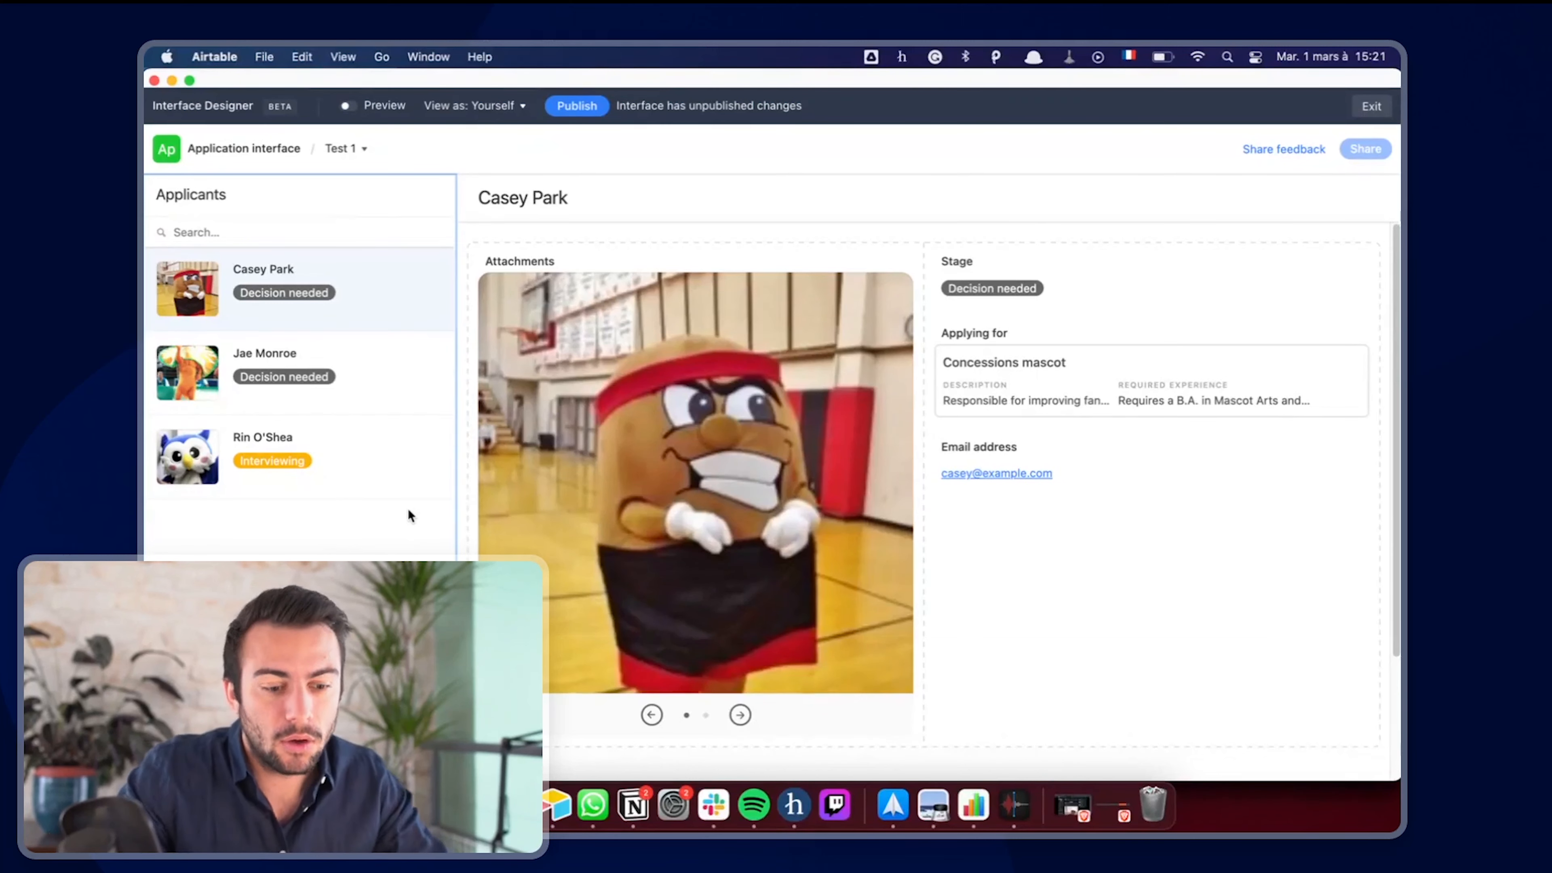
left_click(346, 371)
left_click(360, 306)
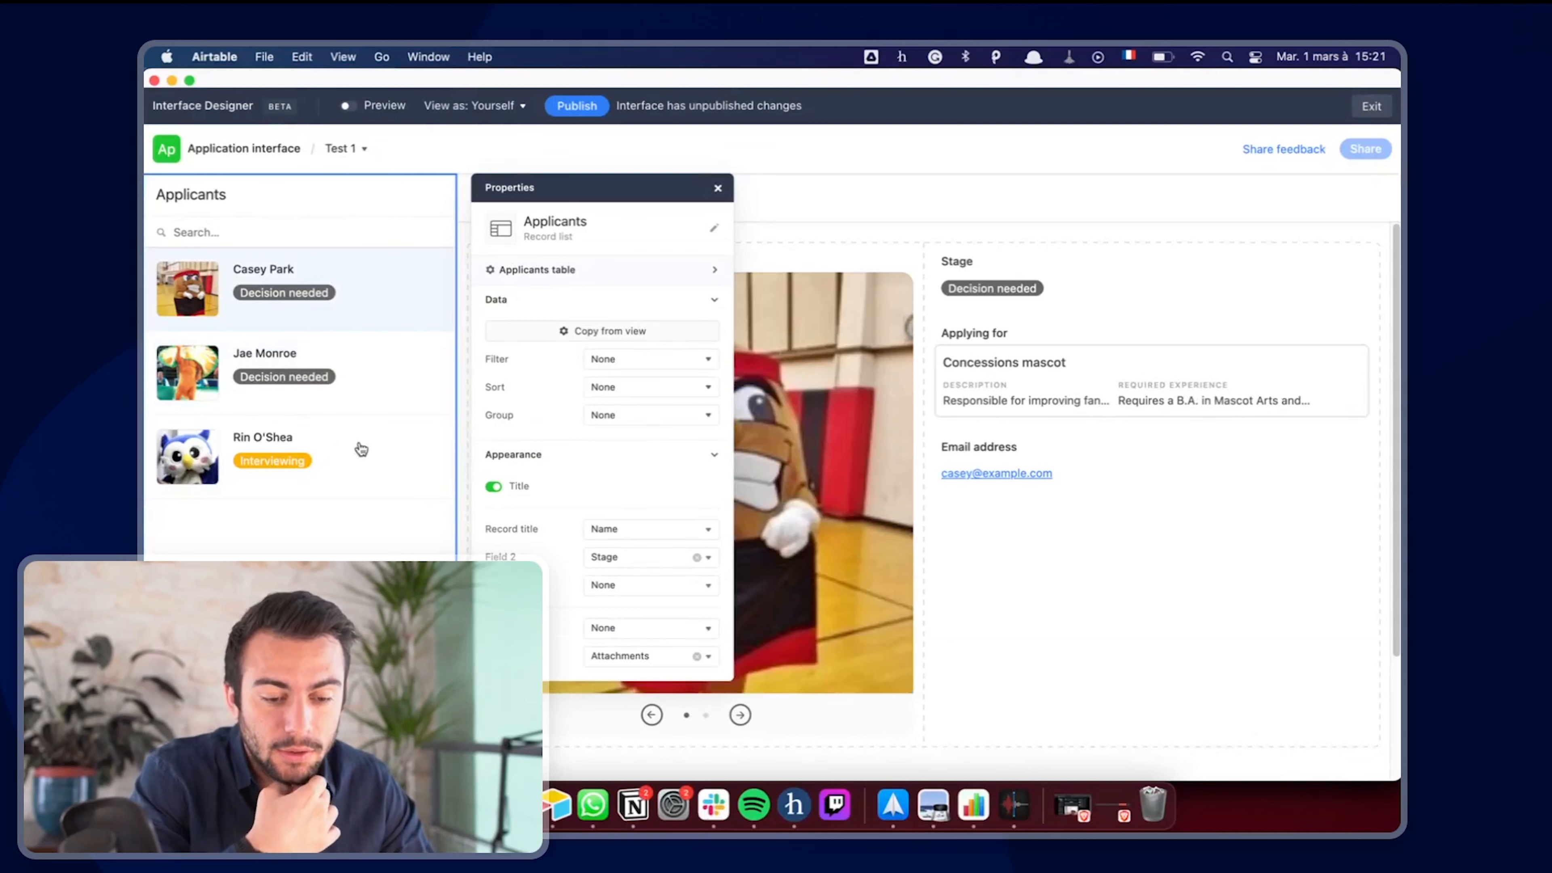
left_click(720, 189)
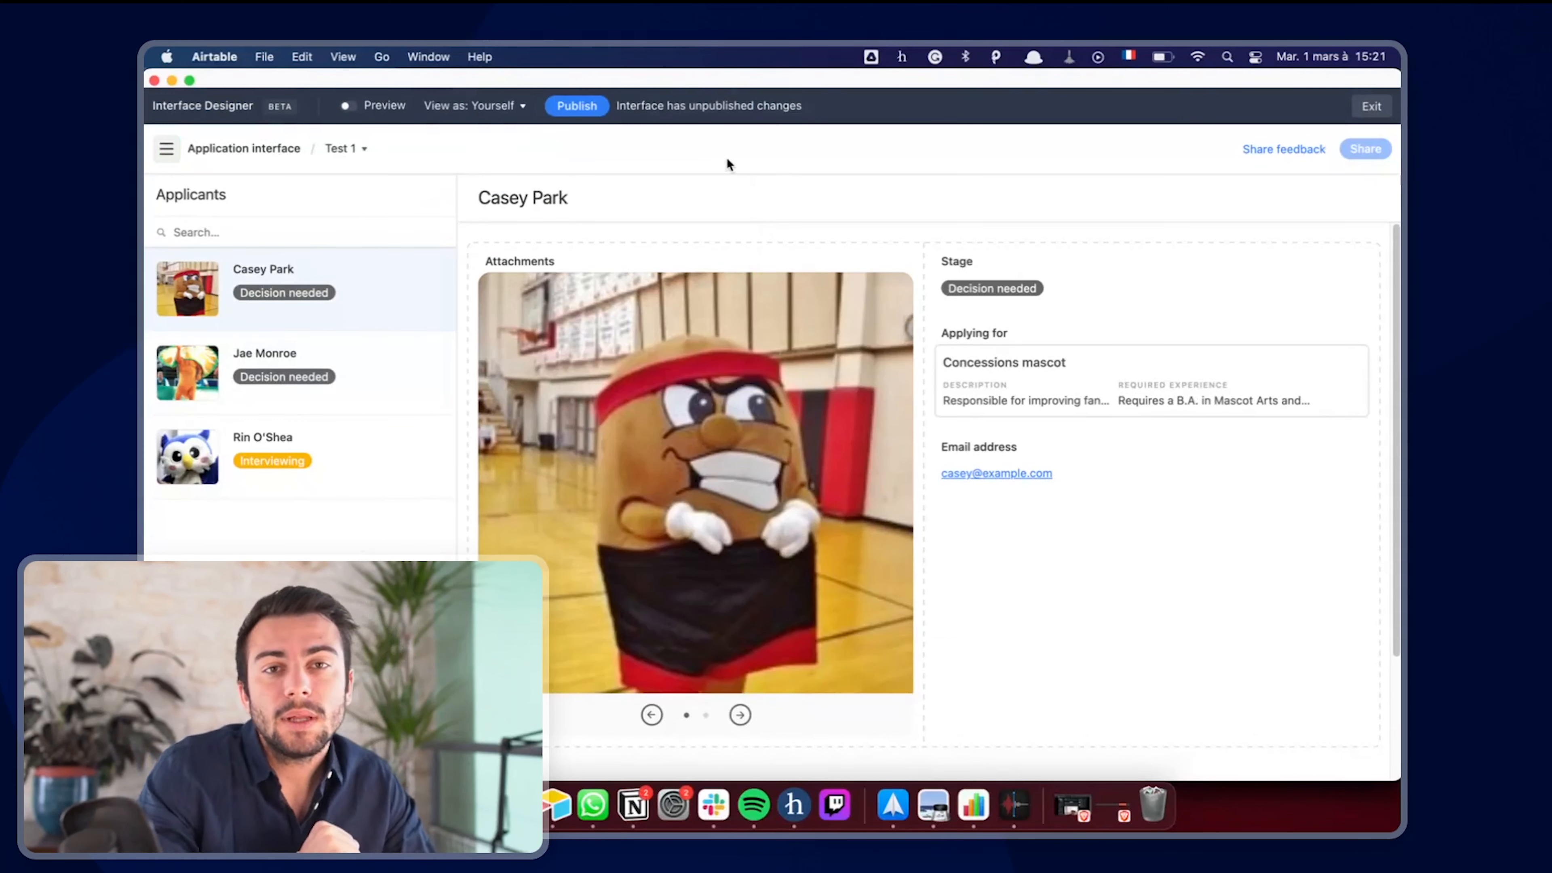
- Publish the interface with the Test 1 page and dismiss the sharing dialog
left_click(576, 105)
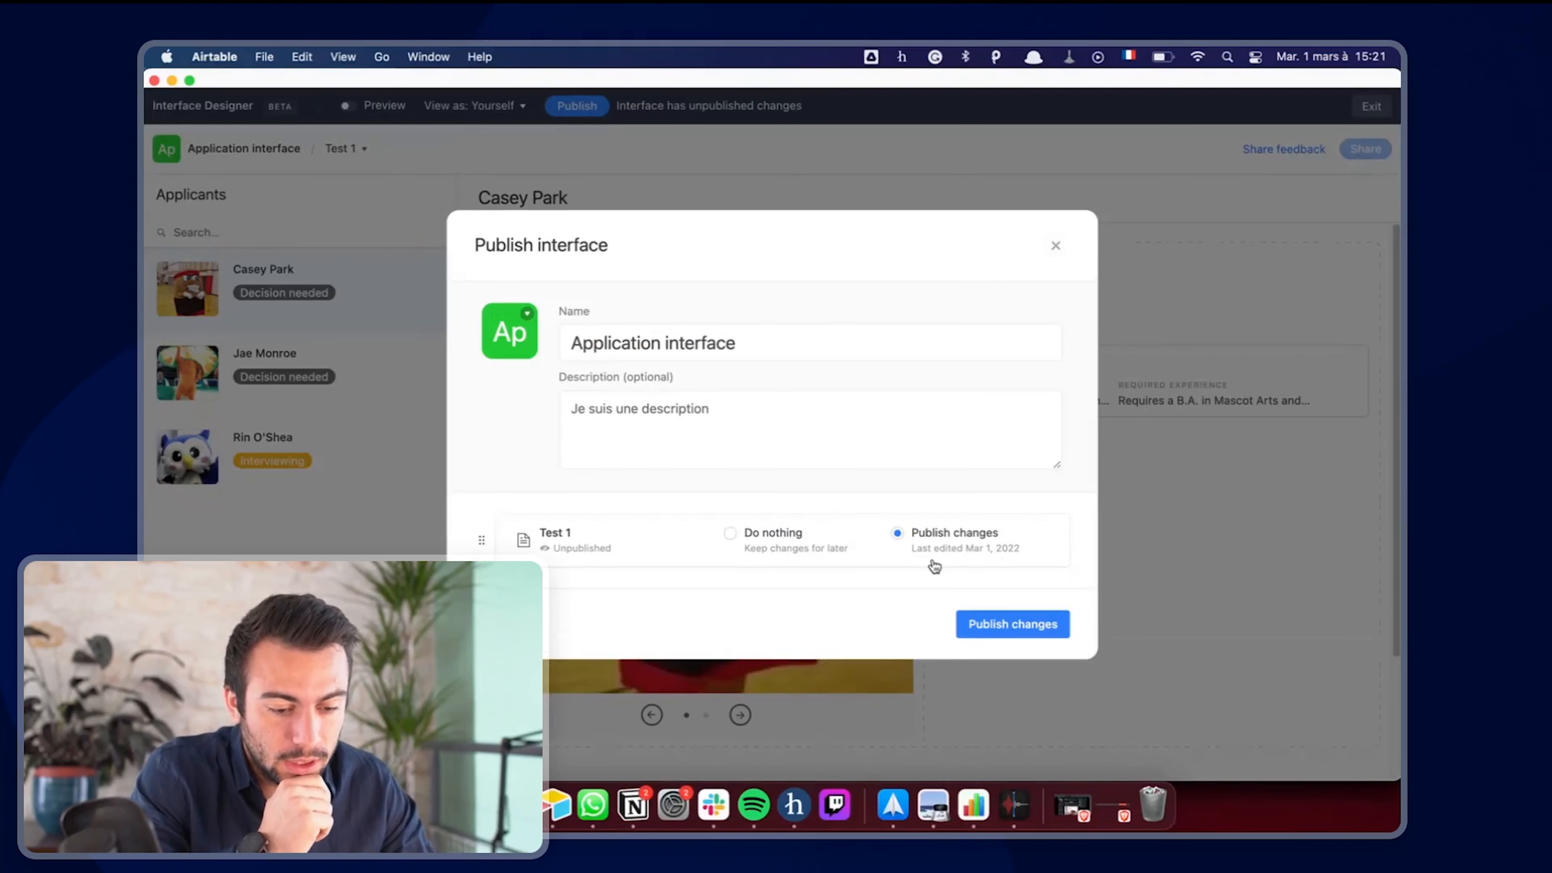
left_click(997, 624)
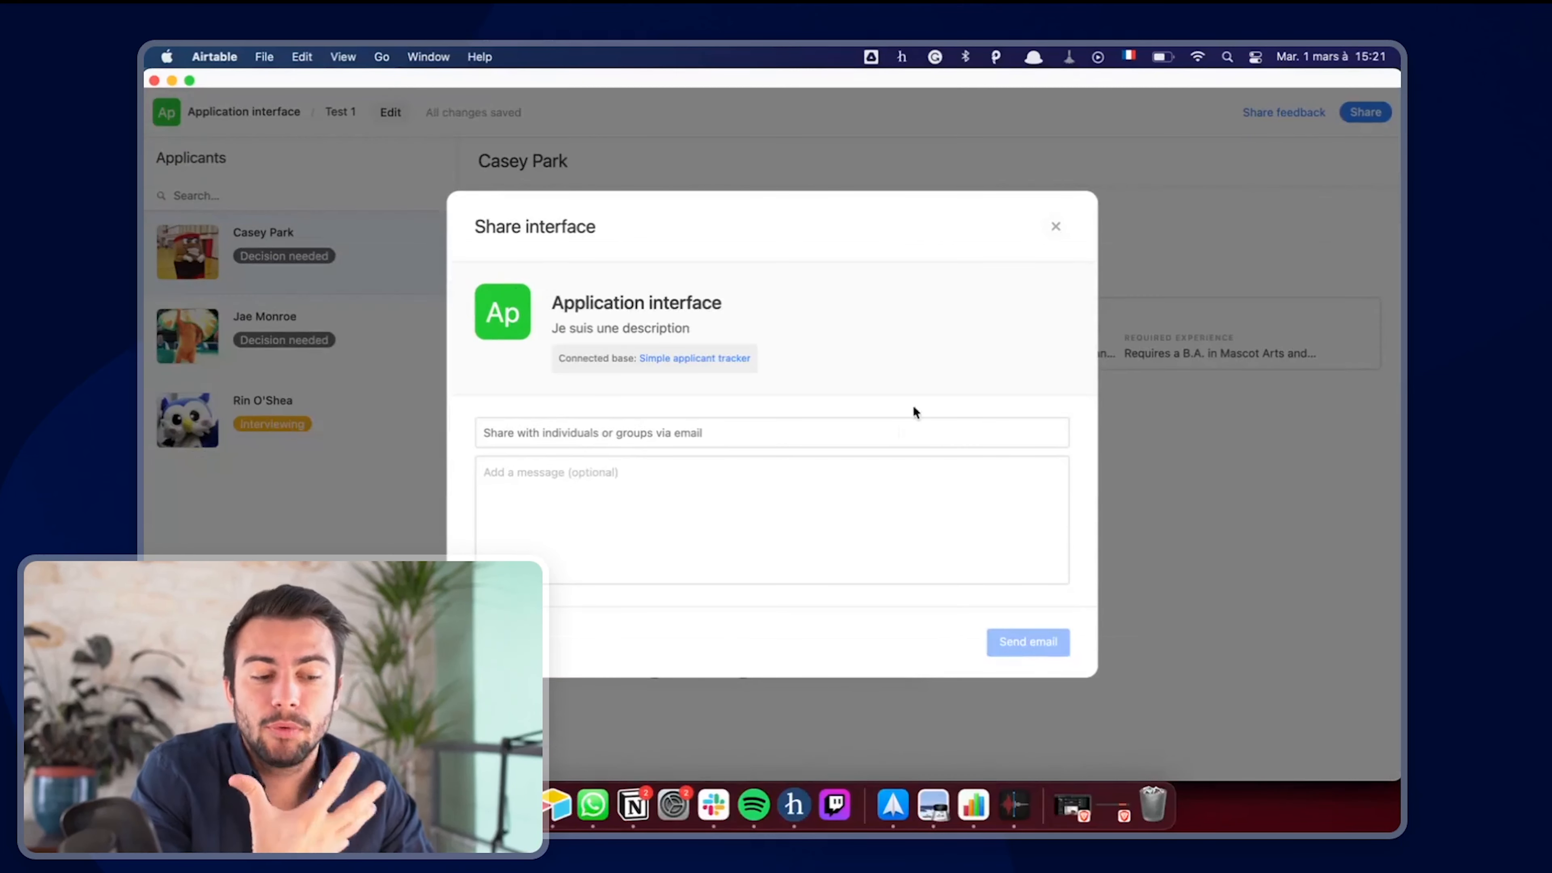
left_click(1055, 228)
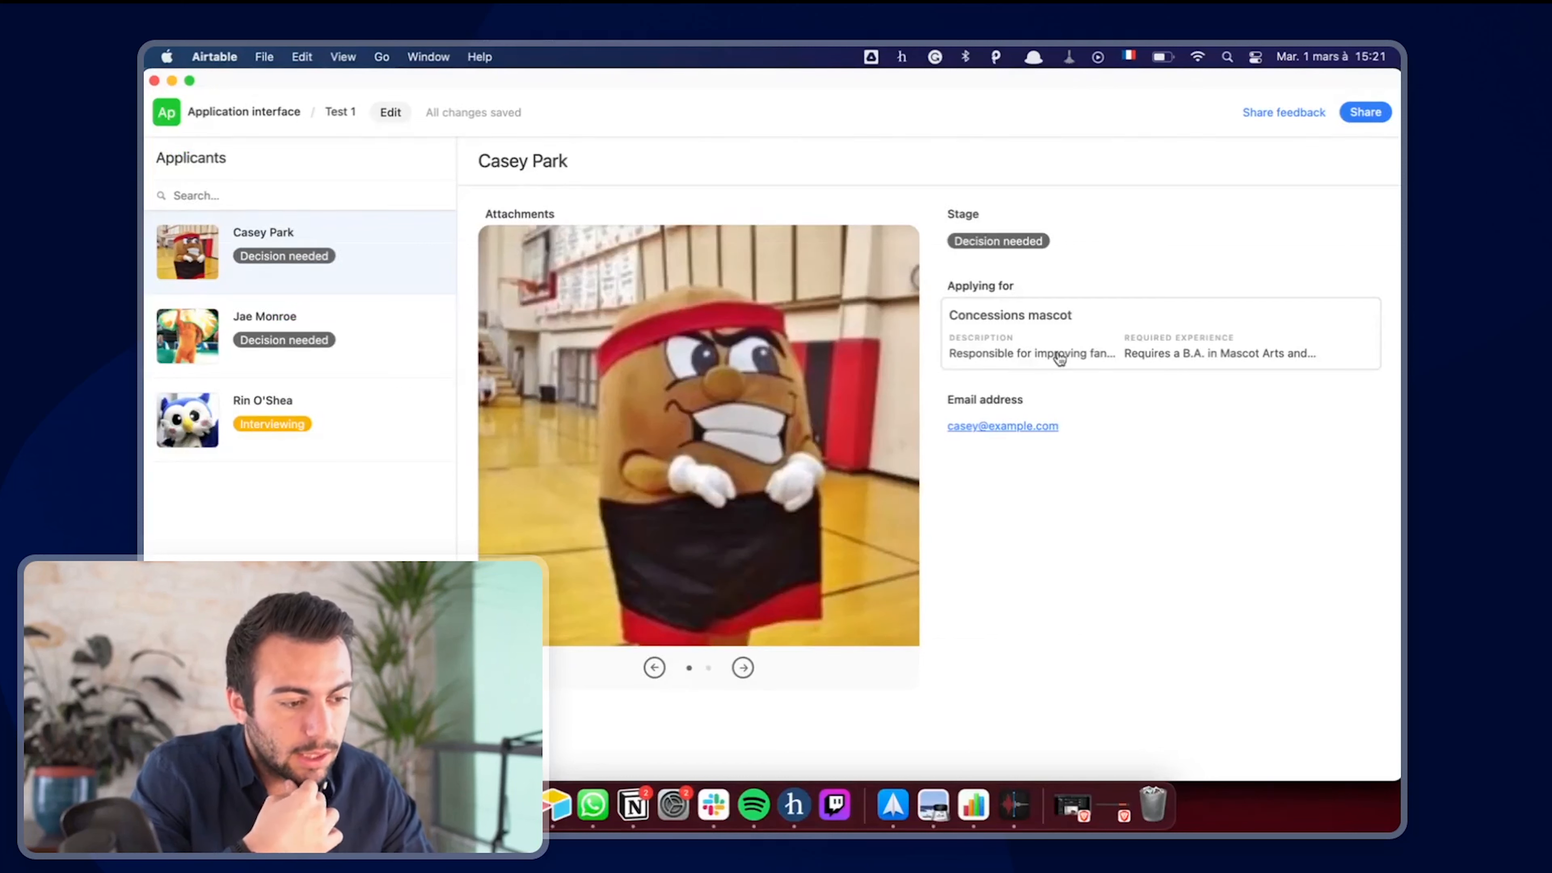
- Browse the applicant records in the published interface and view both attachments of the interviewing applicant
left_click(426, 353)
left_click(392, 419)
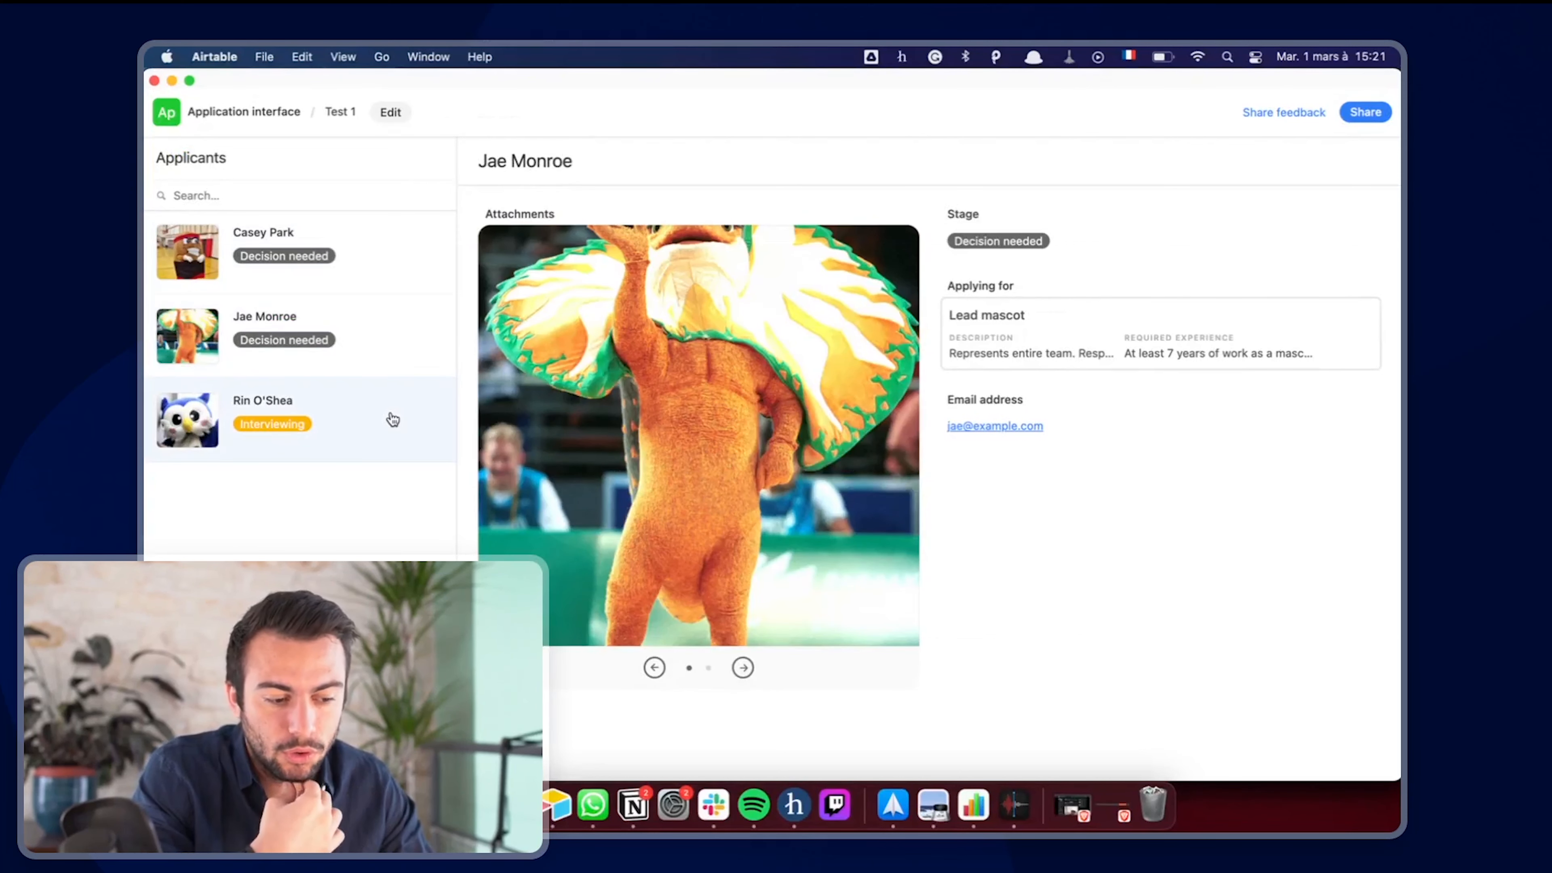
left_click(380, 264)
left_click(368, 328)
left_click(374, 440)
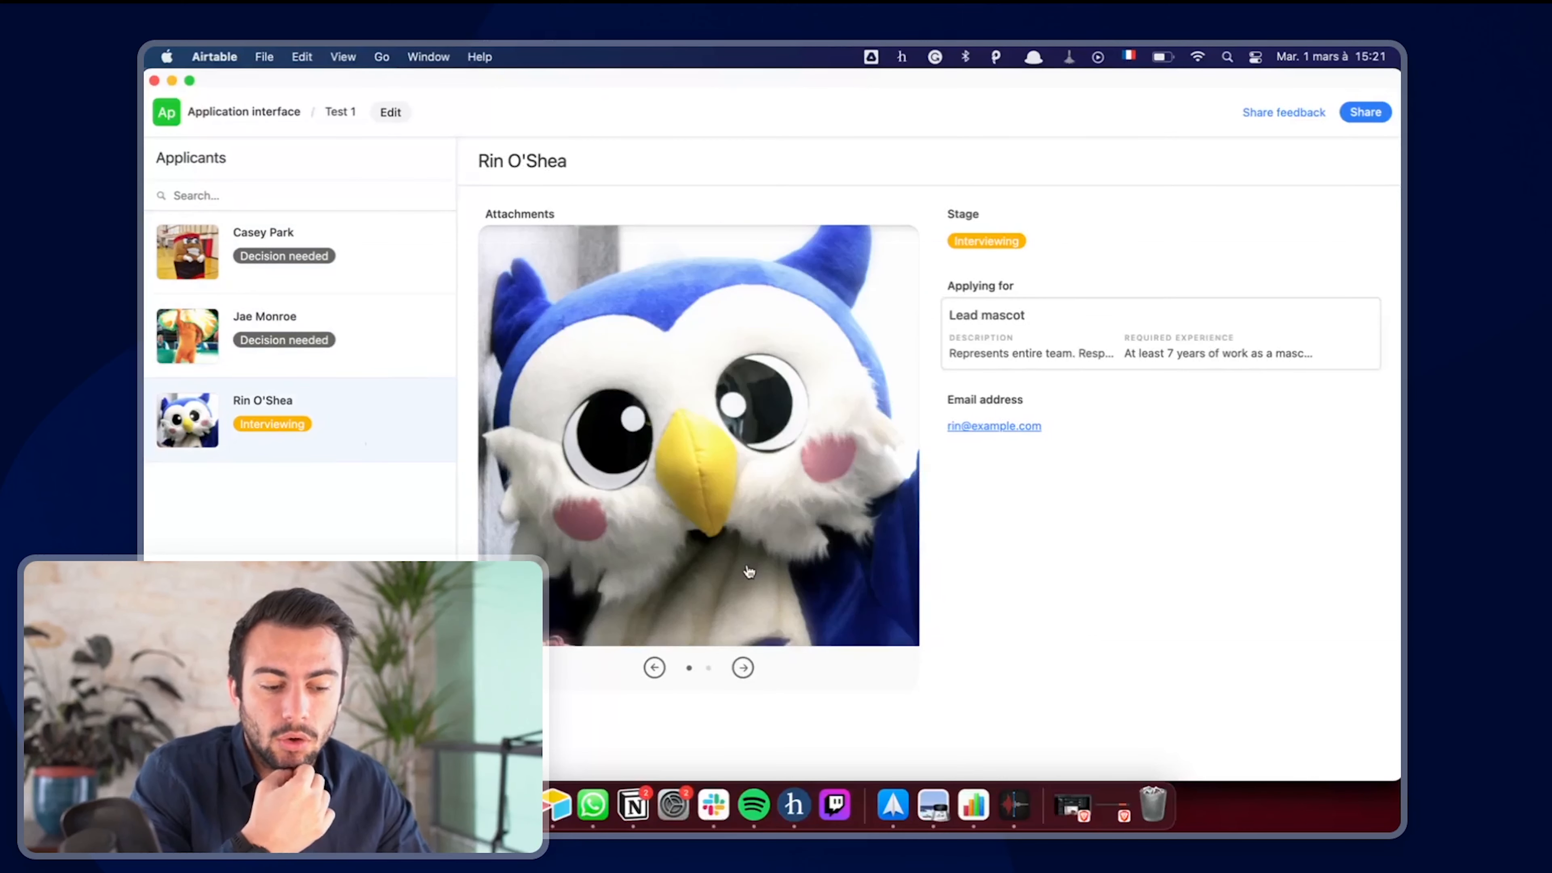
left_click(744, 668)
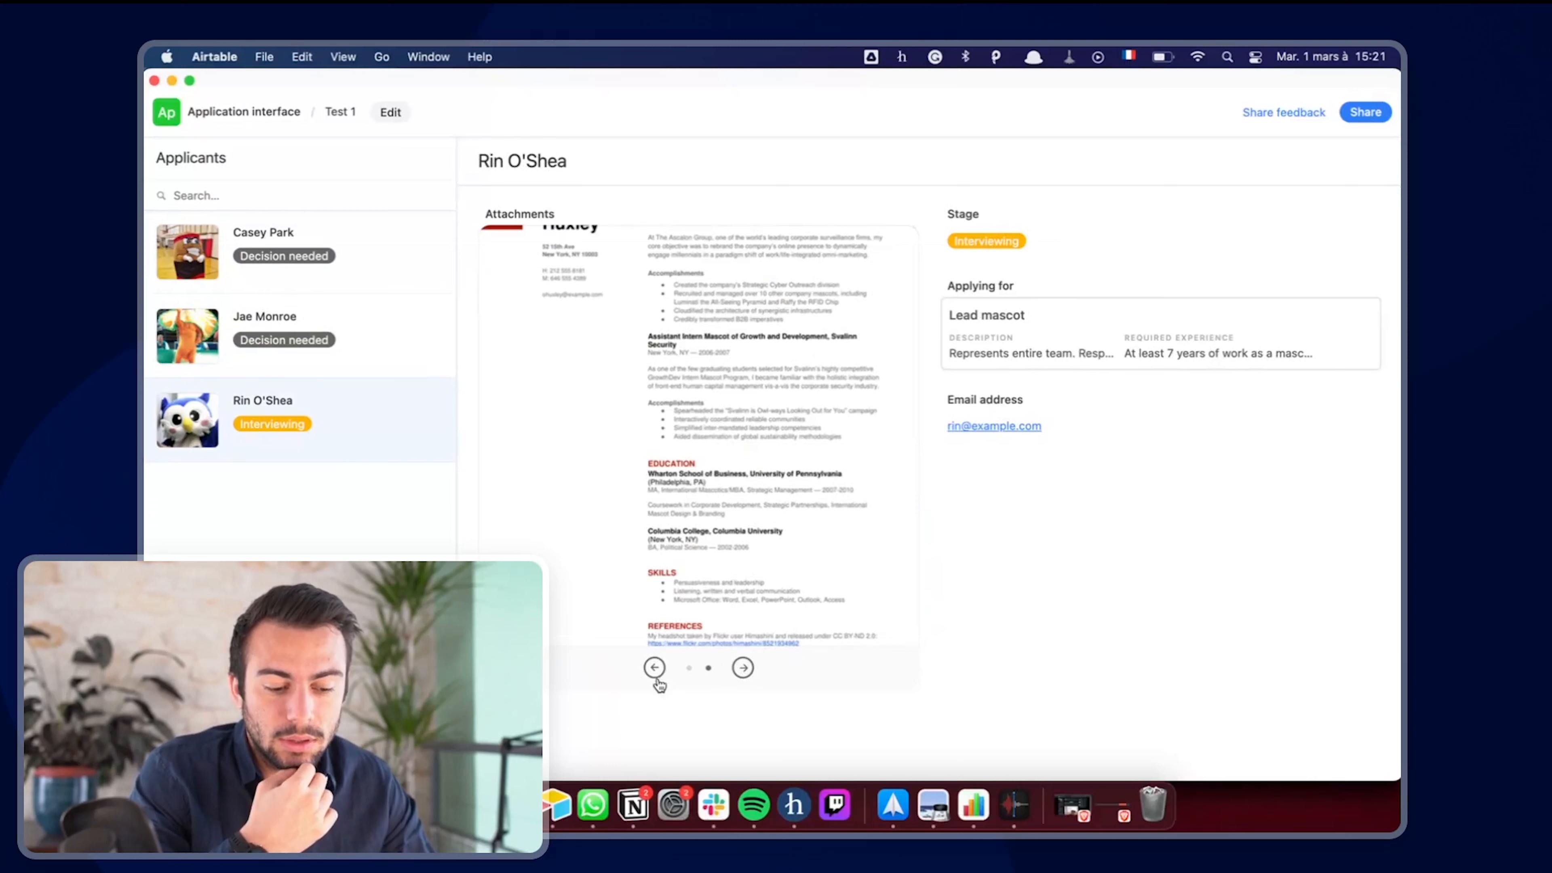
left_click(654, 668)
left_click(744, 669)
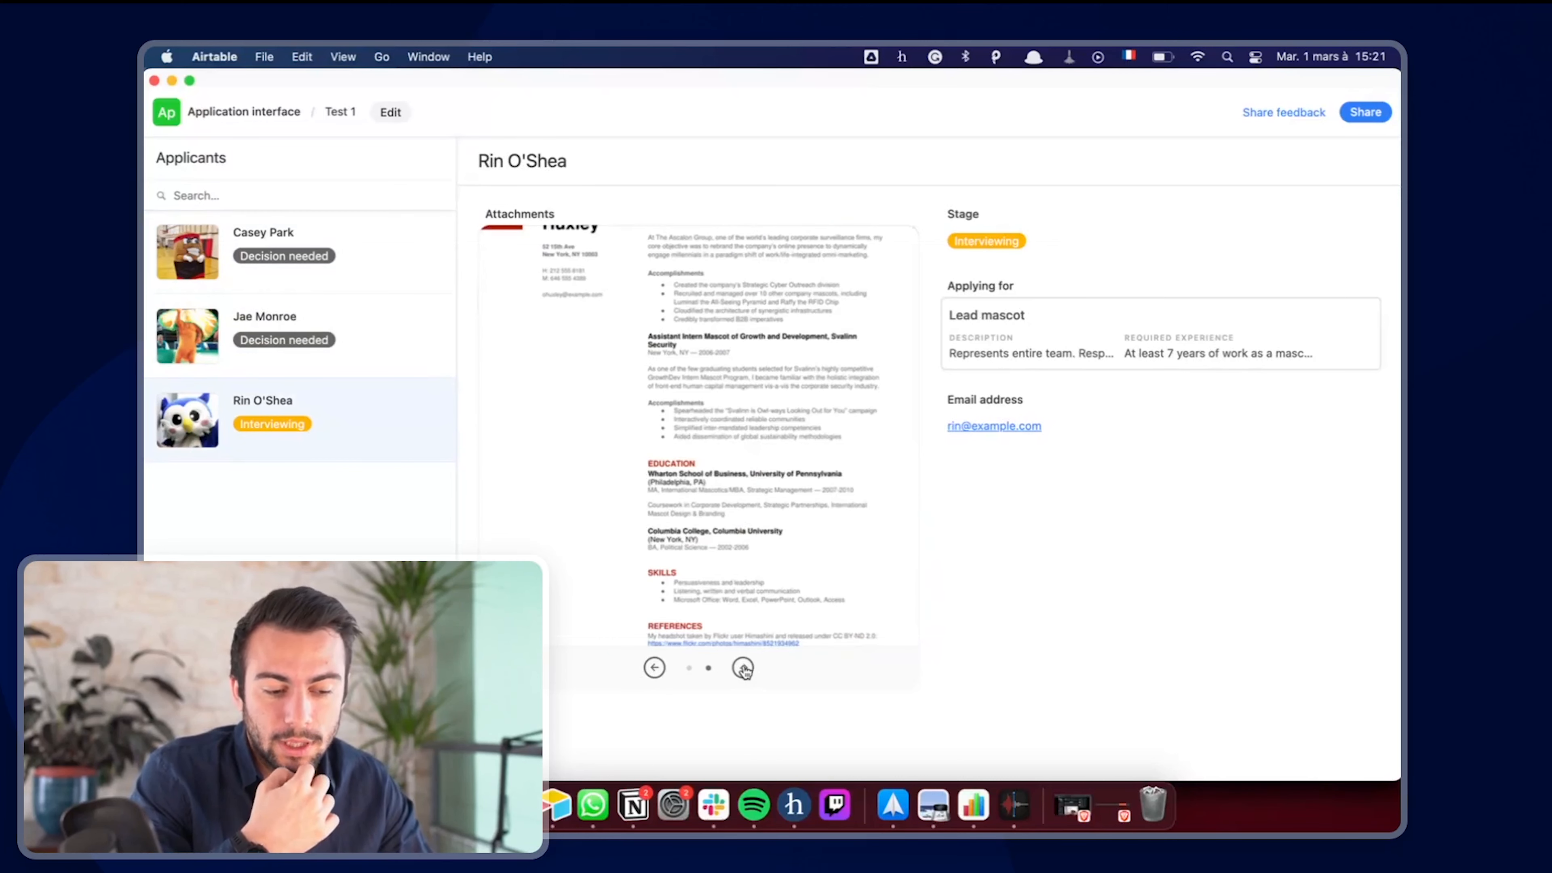
left_click(654, 668)
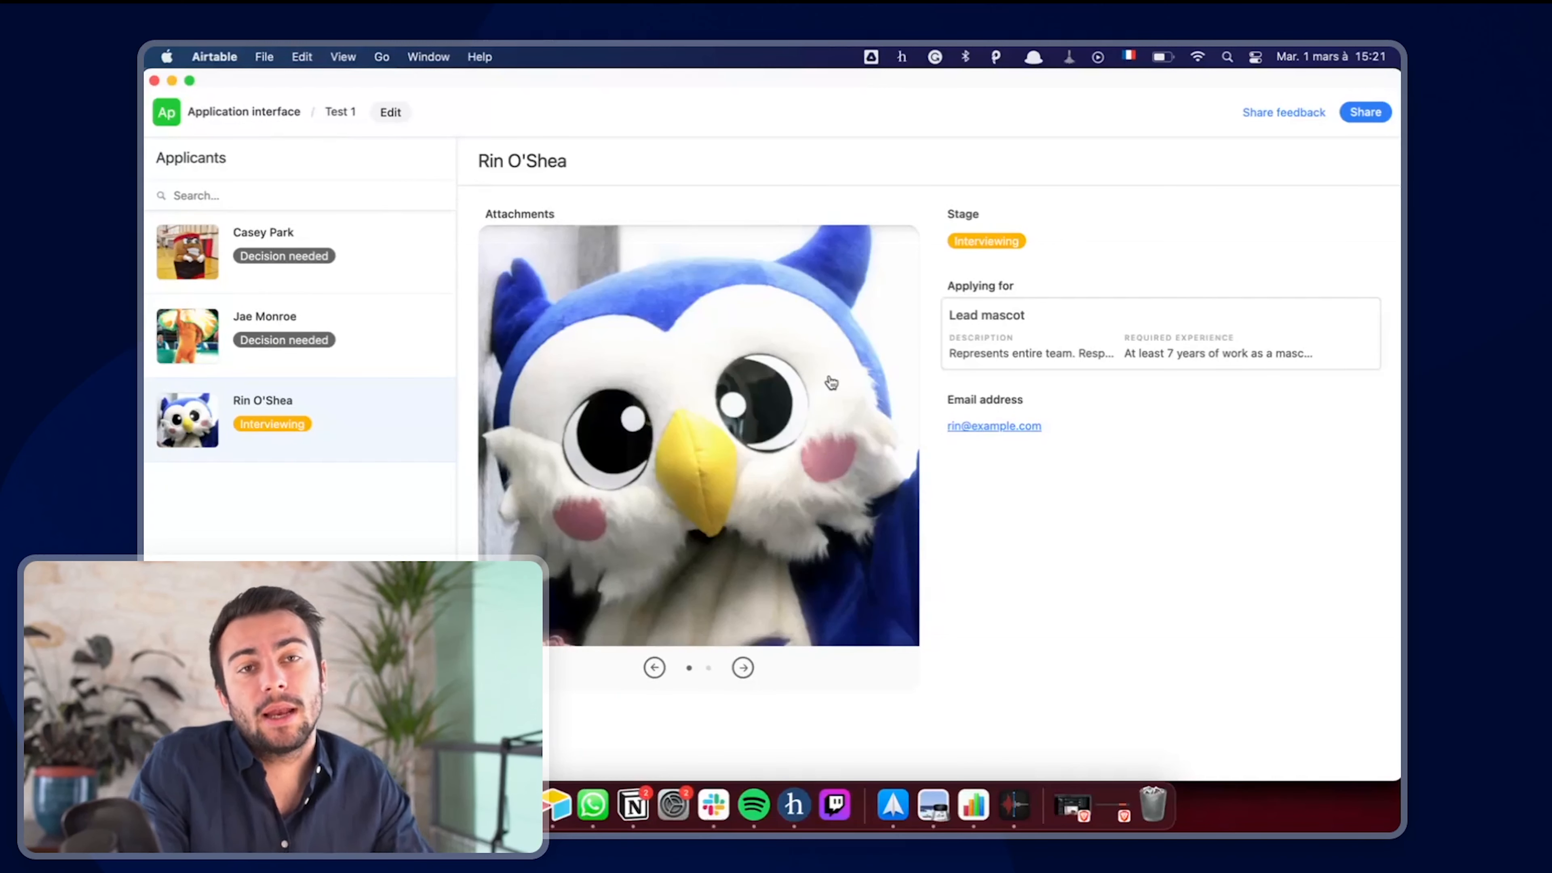
- Return to editing the interface and inspect the Stage field's properties
left_click(388, 112)
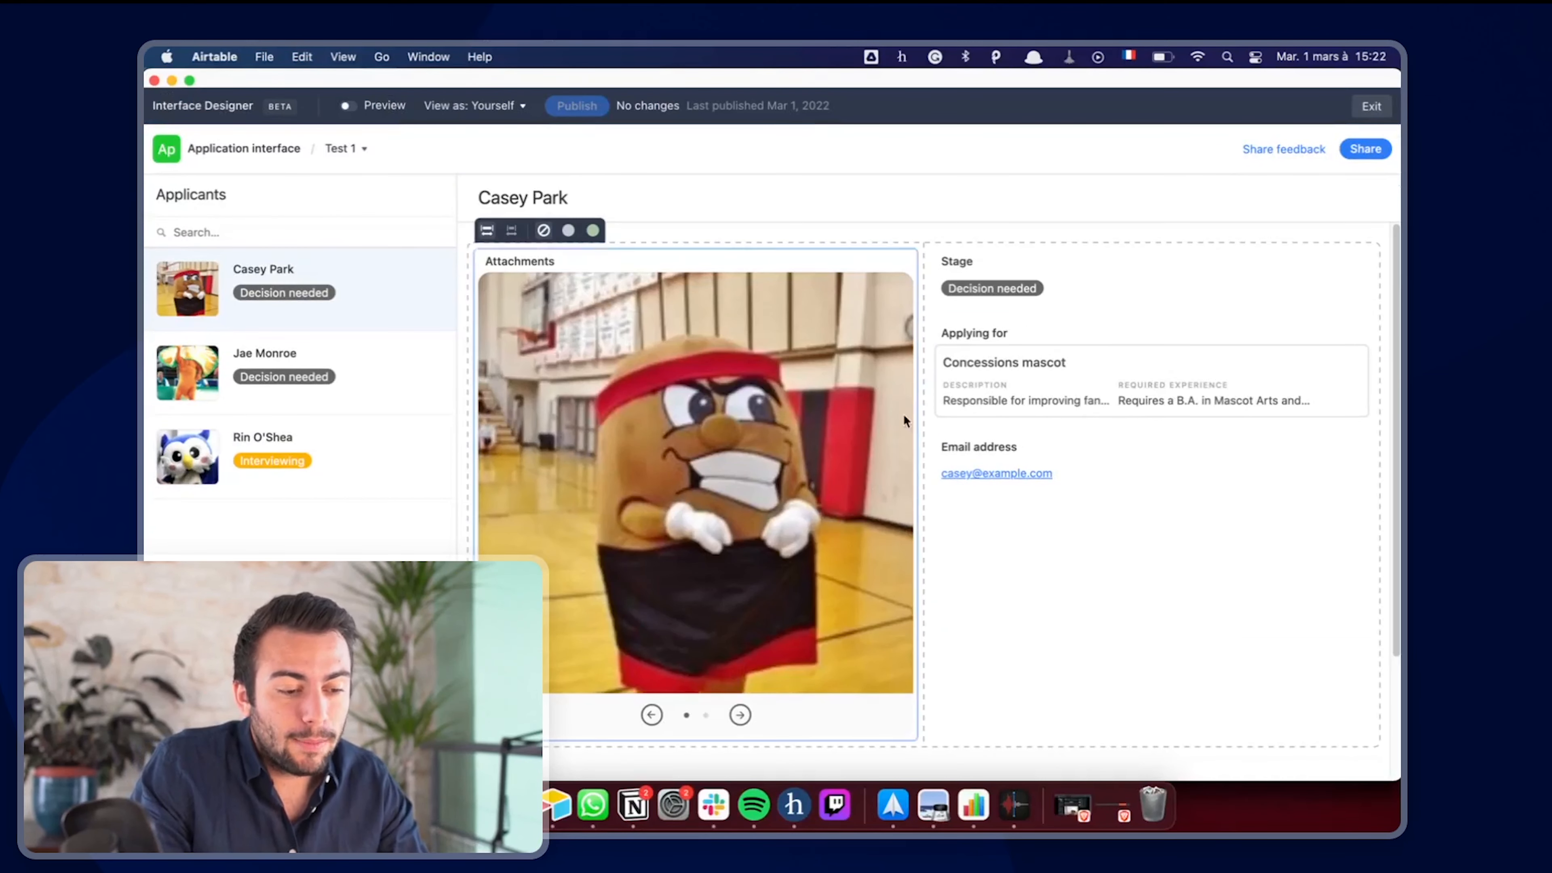
left_click(1145, 298)
mouse_move(1375, 279)
left_mouse_down()
mouse_move(1117, 277)
mouse_move(1368, 272)
left_mouse_up()
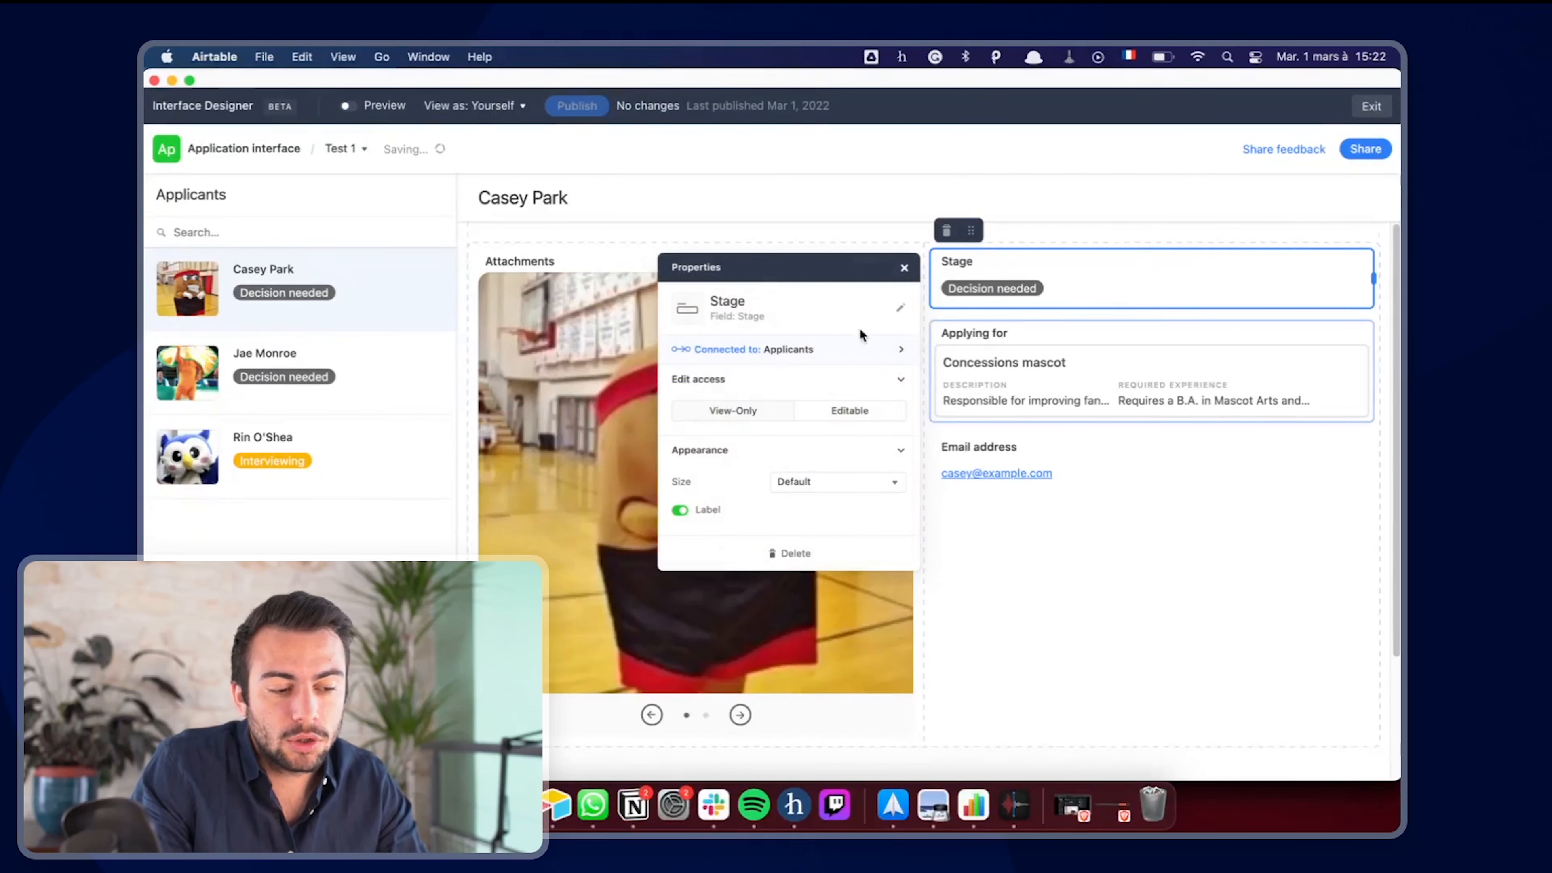
left_click(1073, 595)
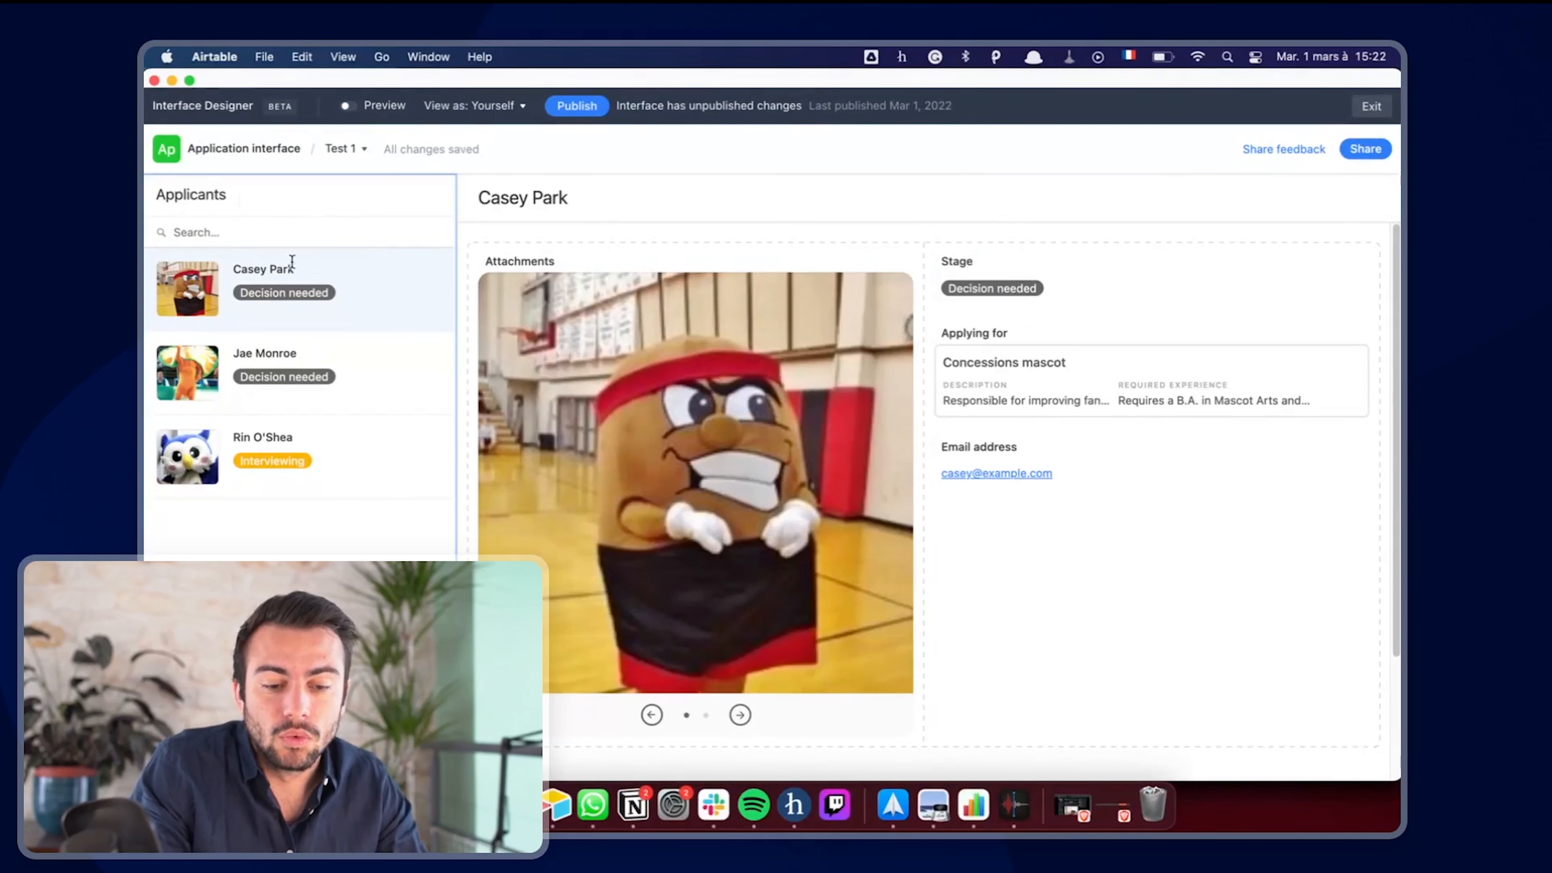
- Review the Applicants record list's source table and filter options, keeping Applicants as the source and adding no filter condition
left_click(391, 233)
left_click(604, 276)
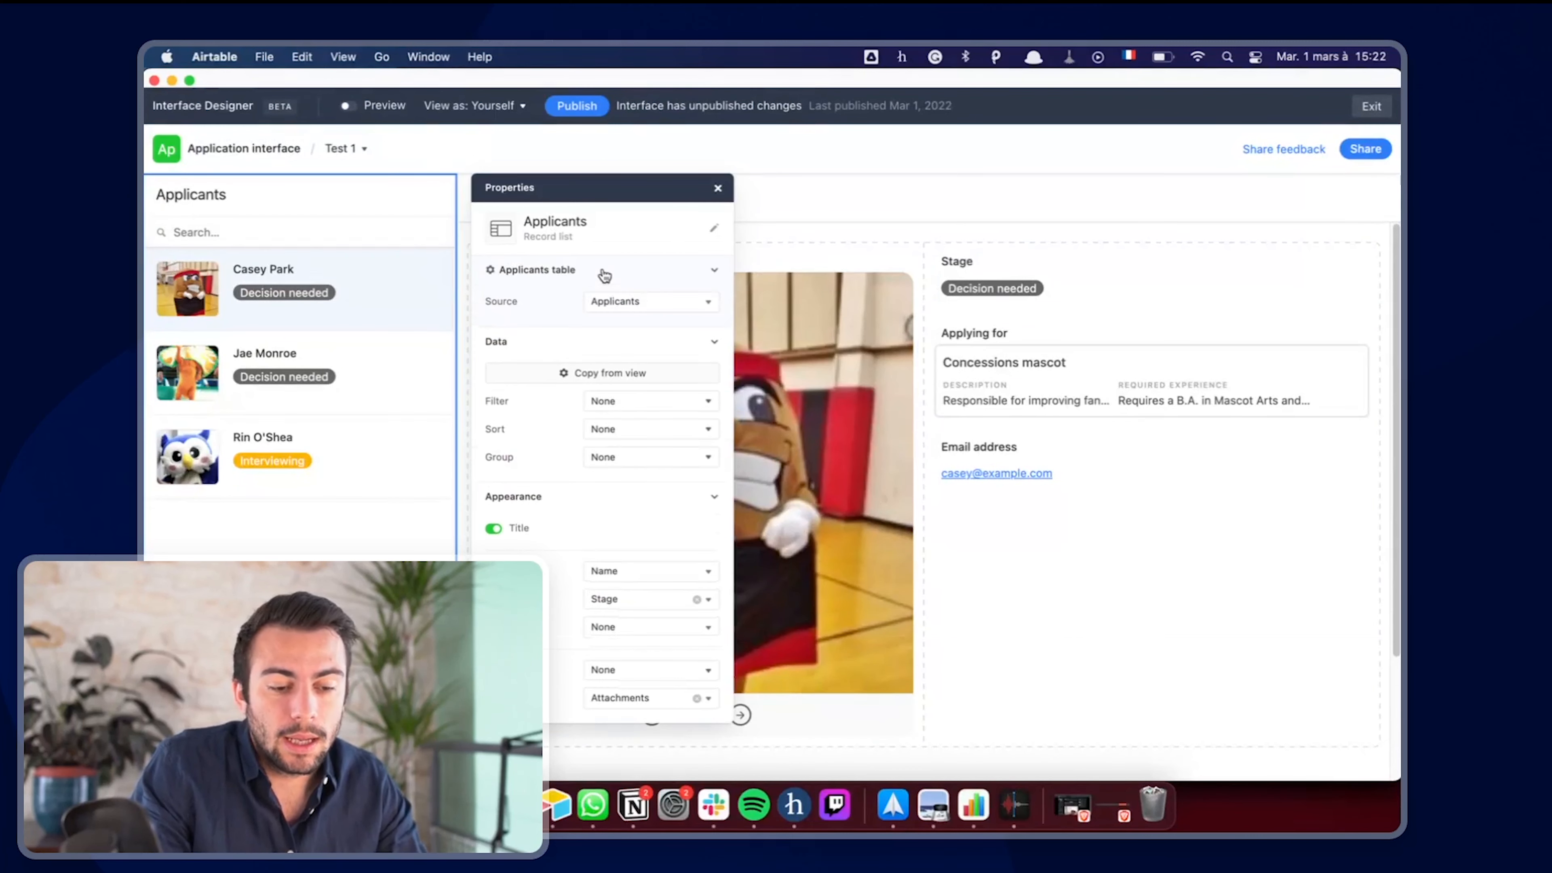
left_click(624, 304)
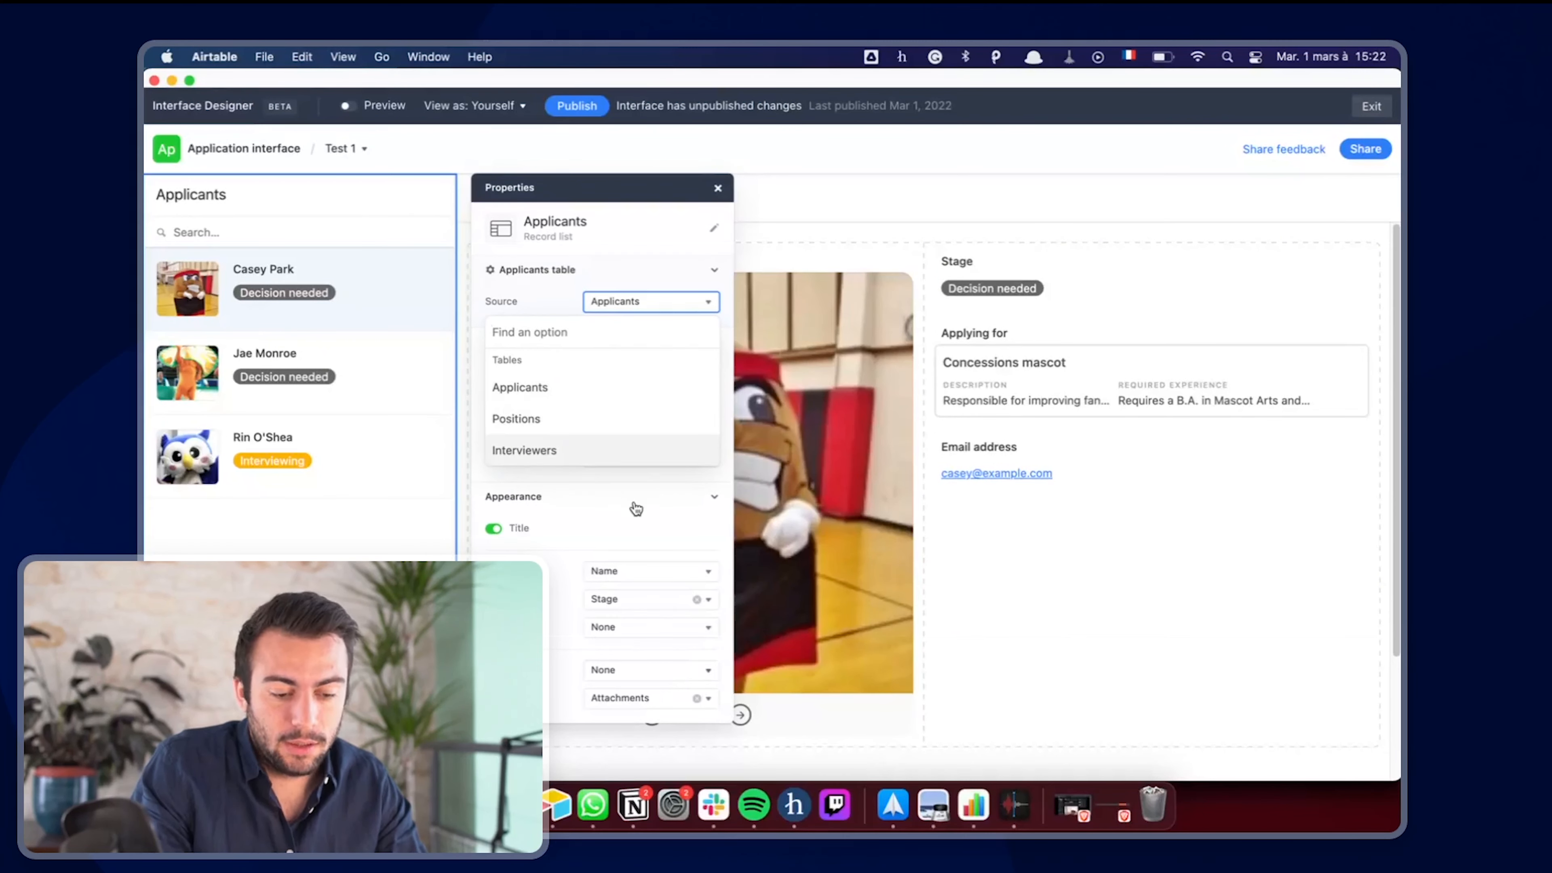
left_click(618, 387)
left_click(580, 495)
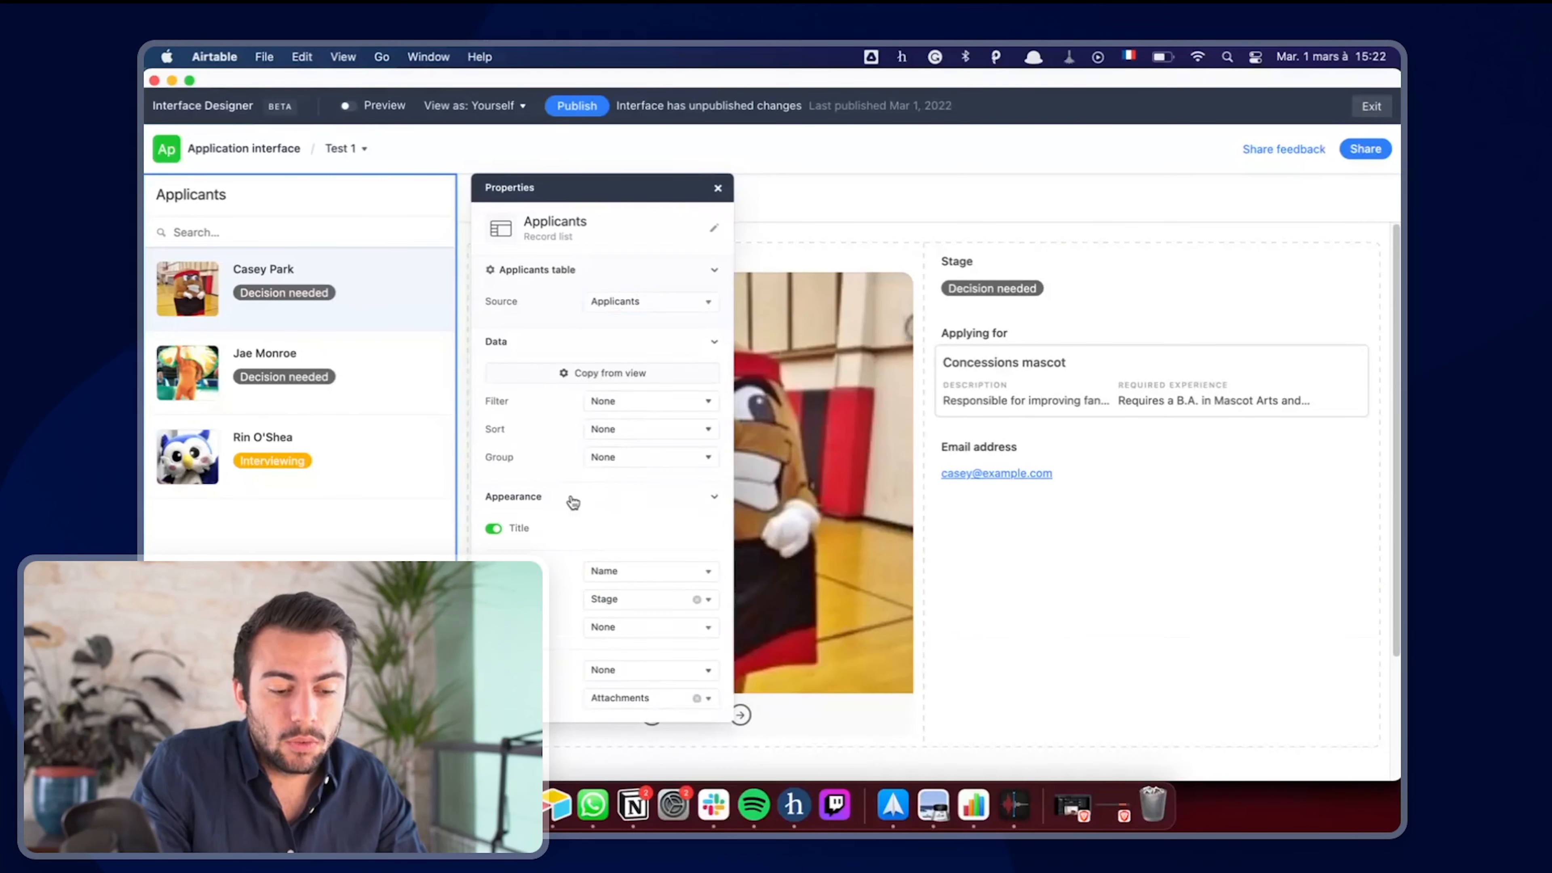
left_click(623, 404)
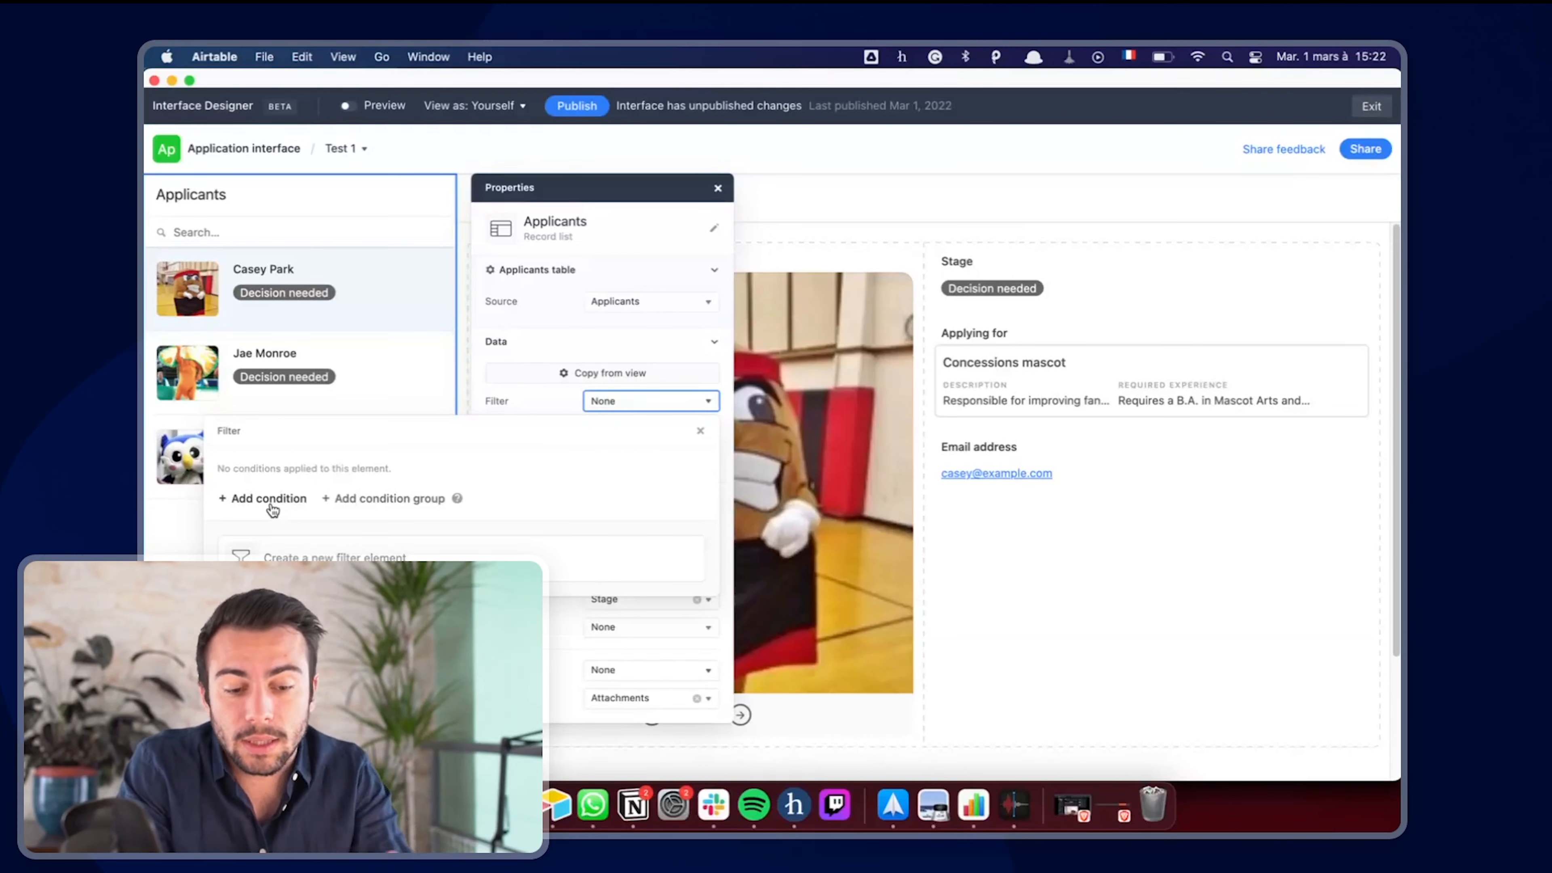
left_click(583, 357)
left_click(582, 351)
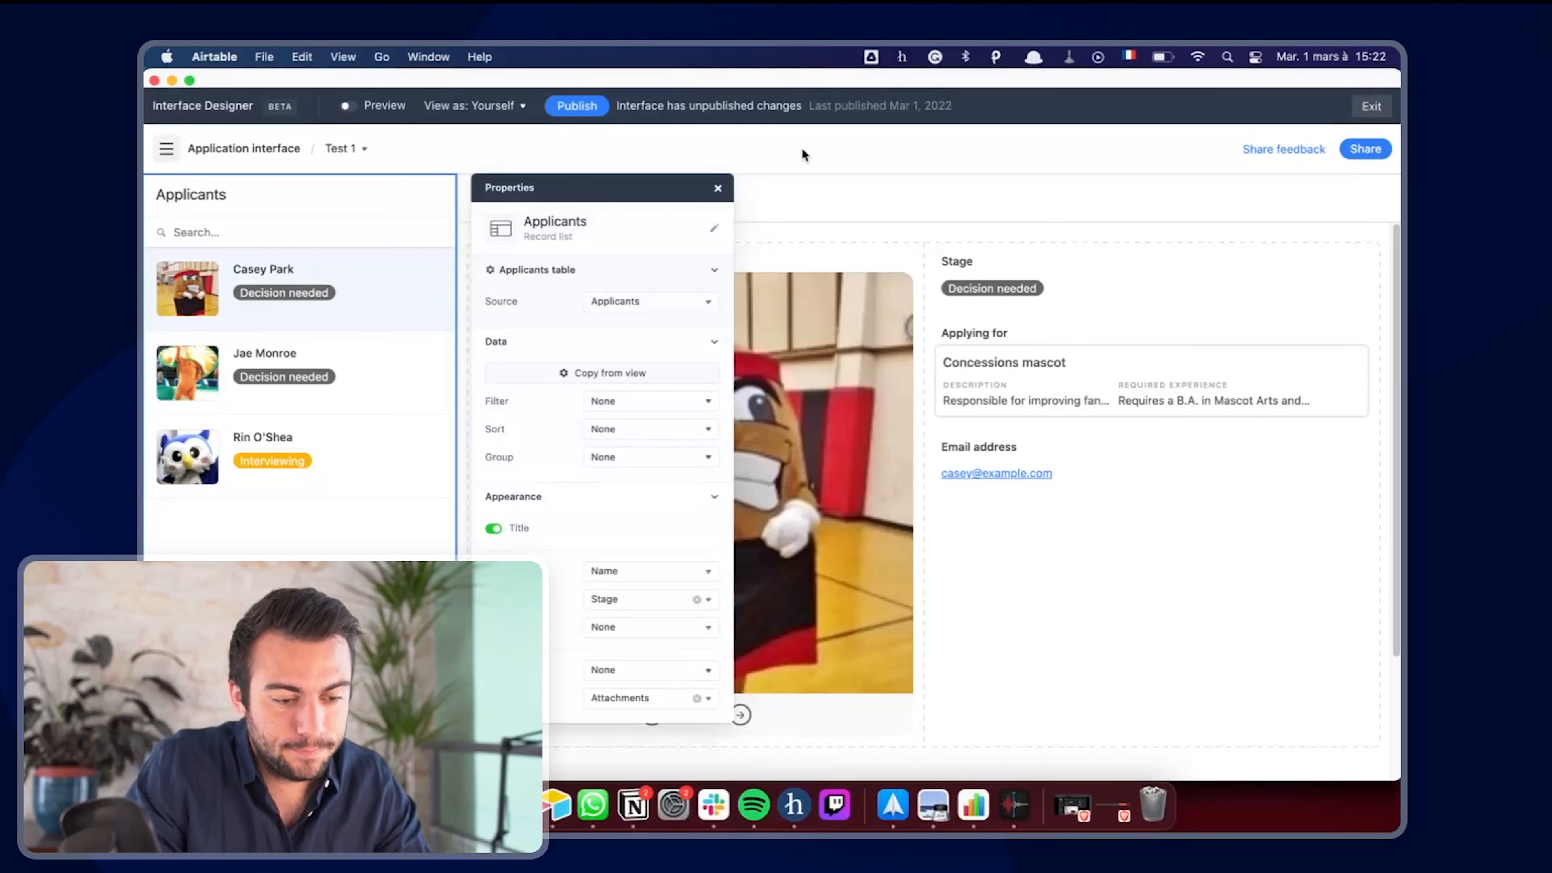
left_click(853, 224)
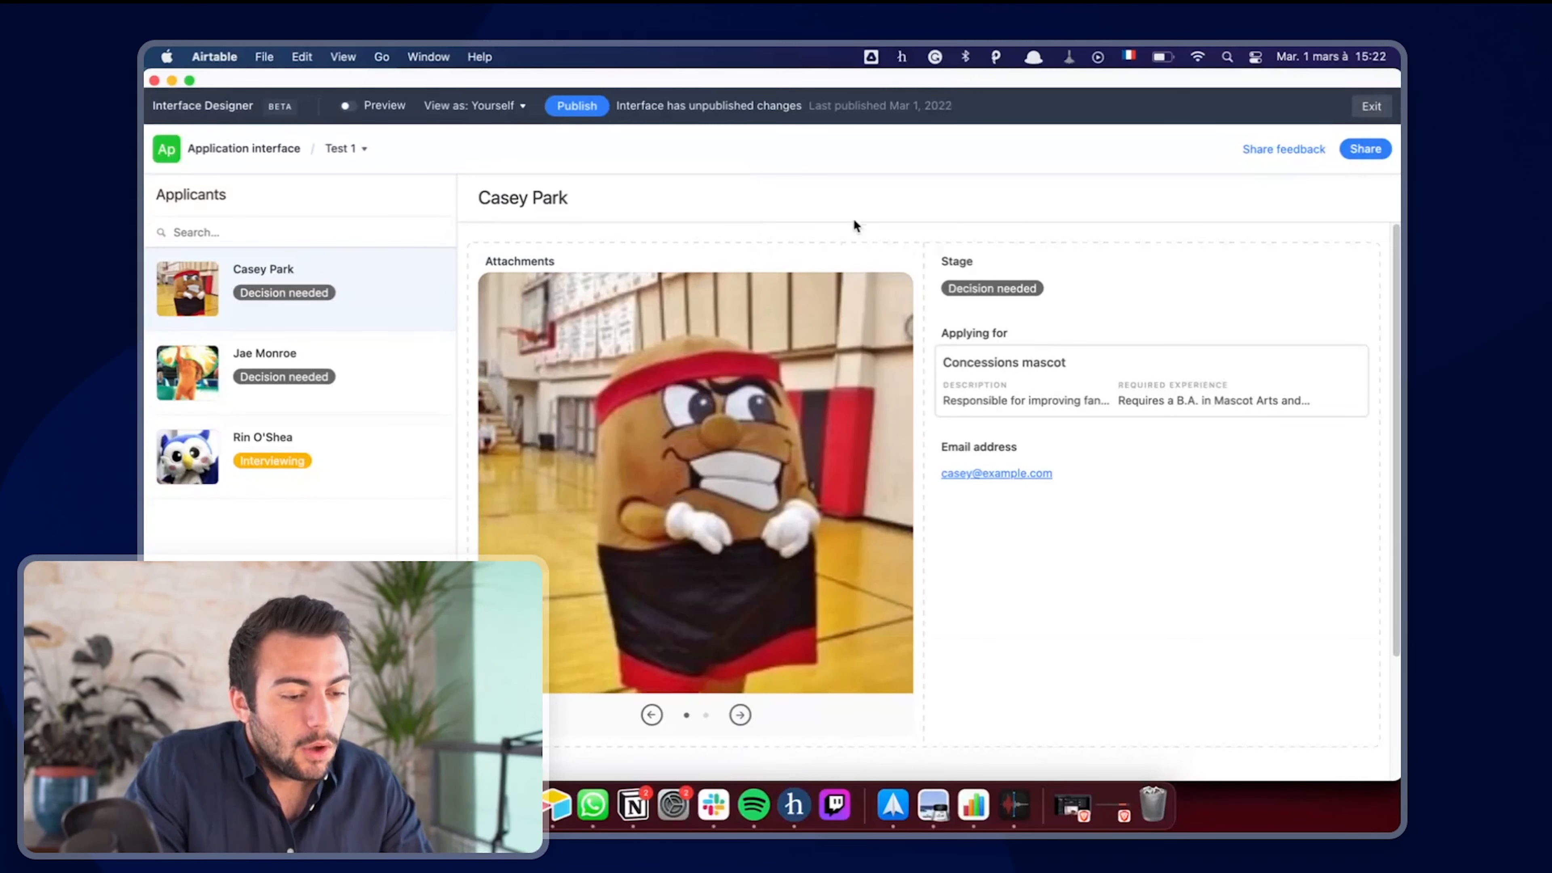
- Set the edit access of the Applying for field to Editable
left_click(1017, 390)
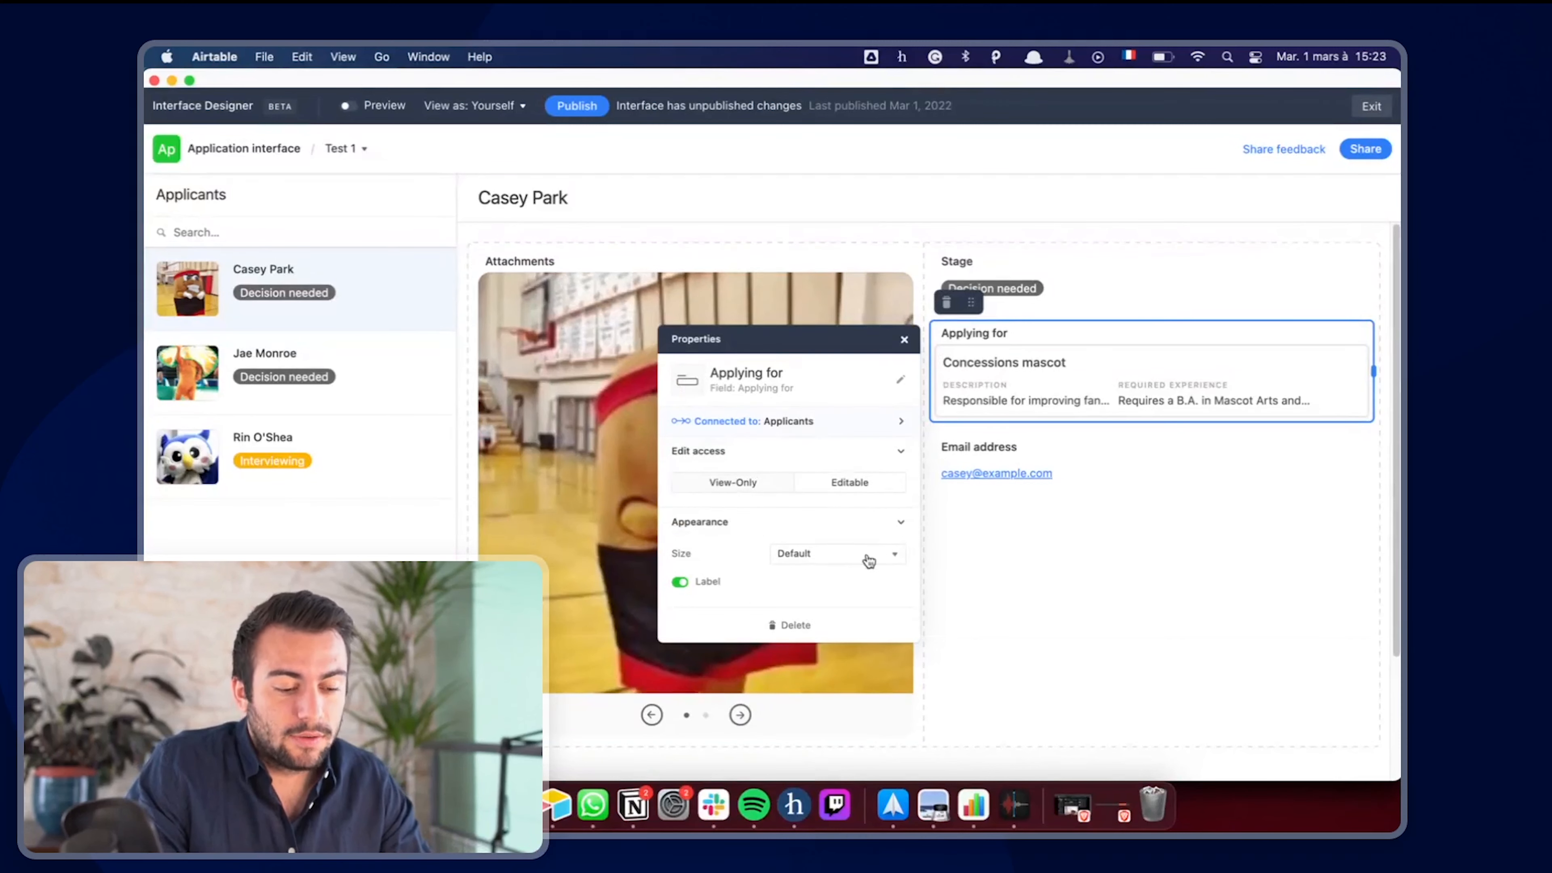
left_click(856, 486)
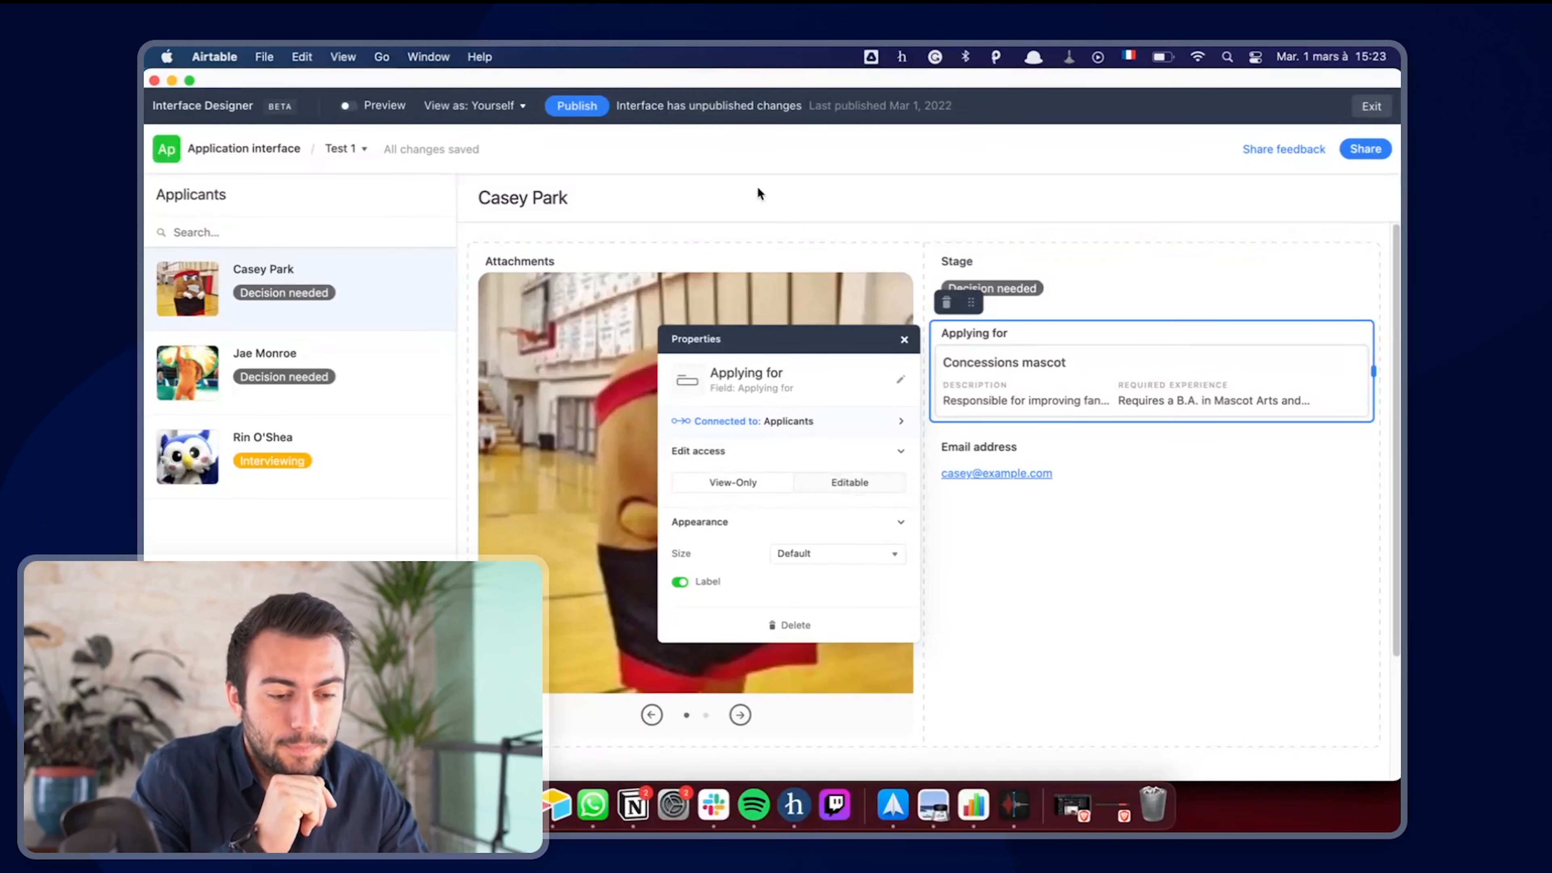
- Publish the changes to the Test 1 page and open the Concessions mascot record linked to the selected applicant
left_click(587, 108)
left_click(997, 625)
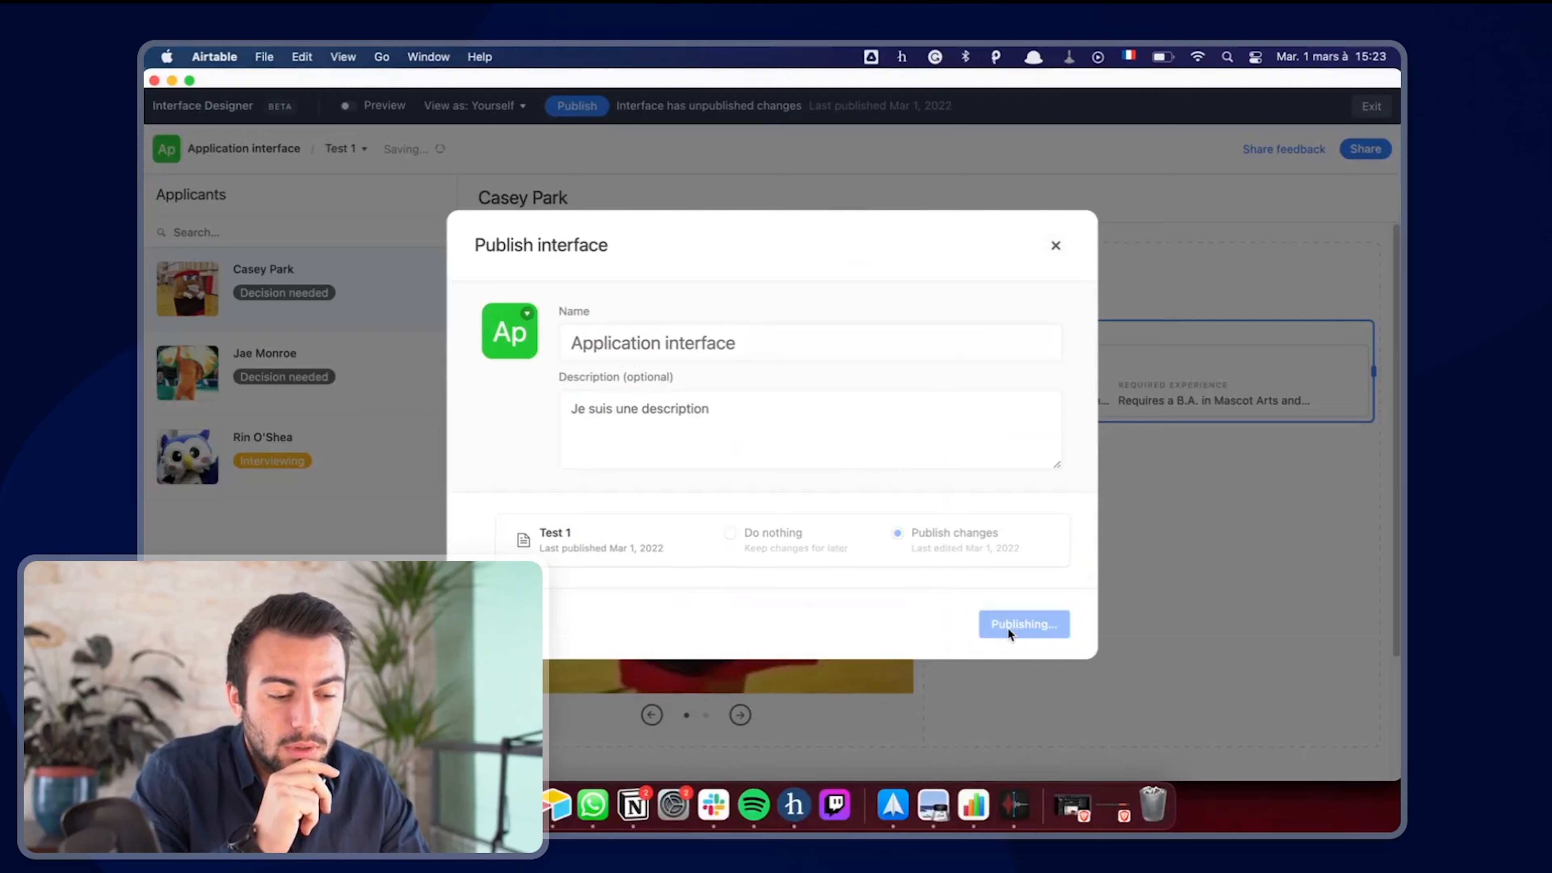
left_click(1082, 328)
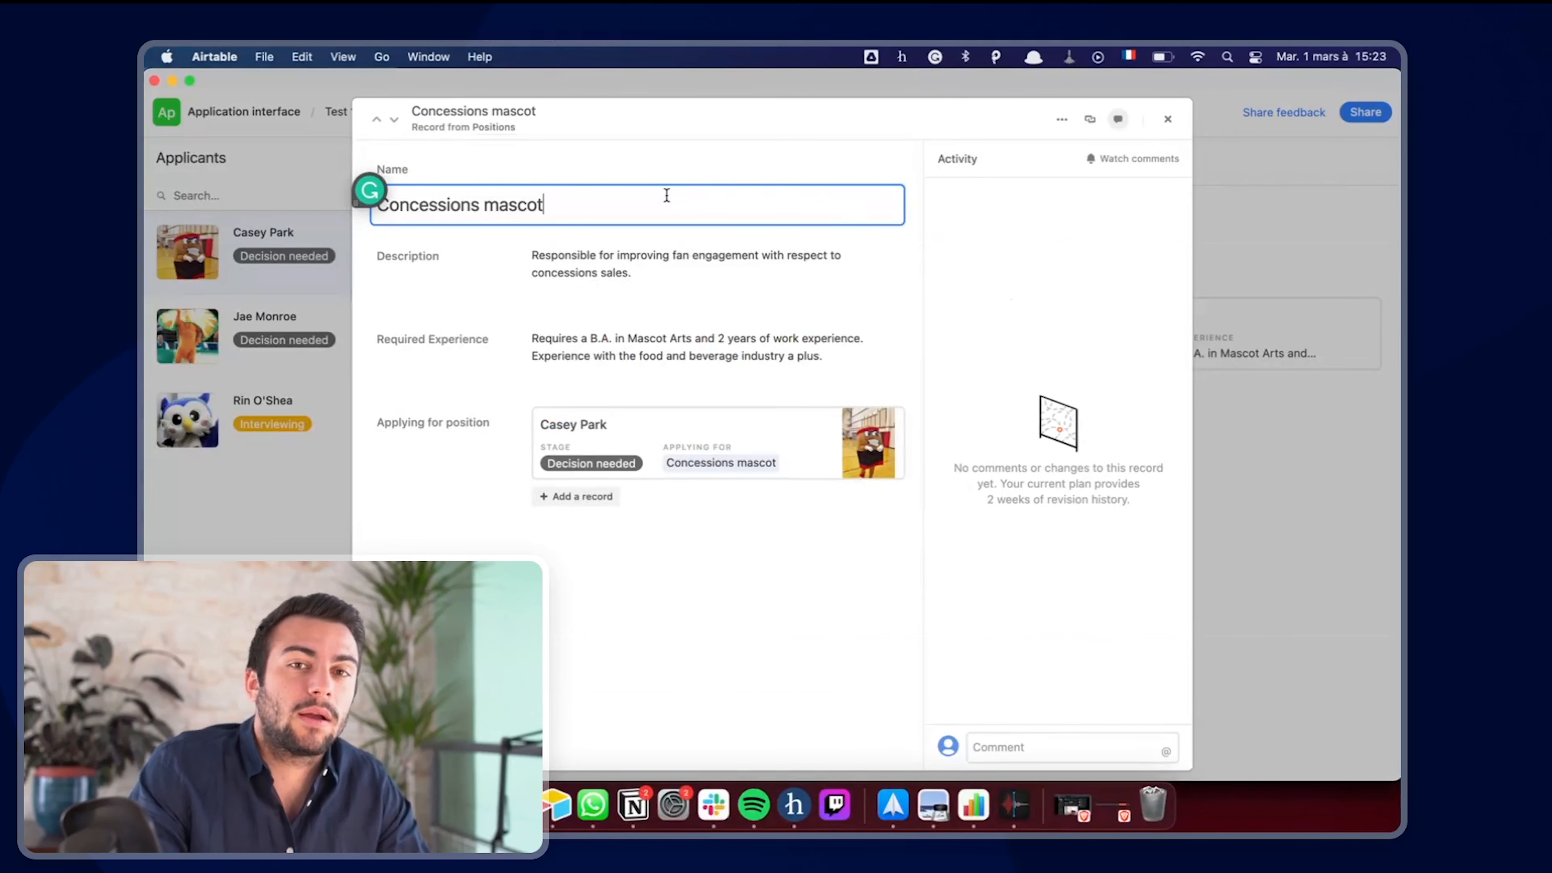
- Try editing the position record's Name with filler characters, restore it to "Concessions mascot" and close the record
type("hdbfhdfbfhbhdbfhdbfhdfb")
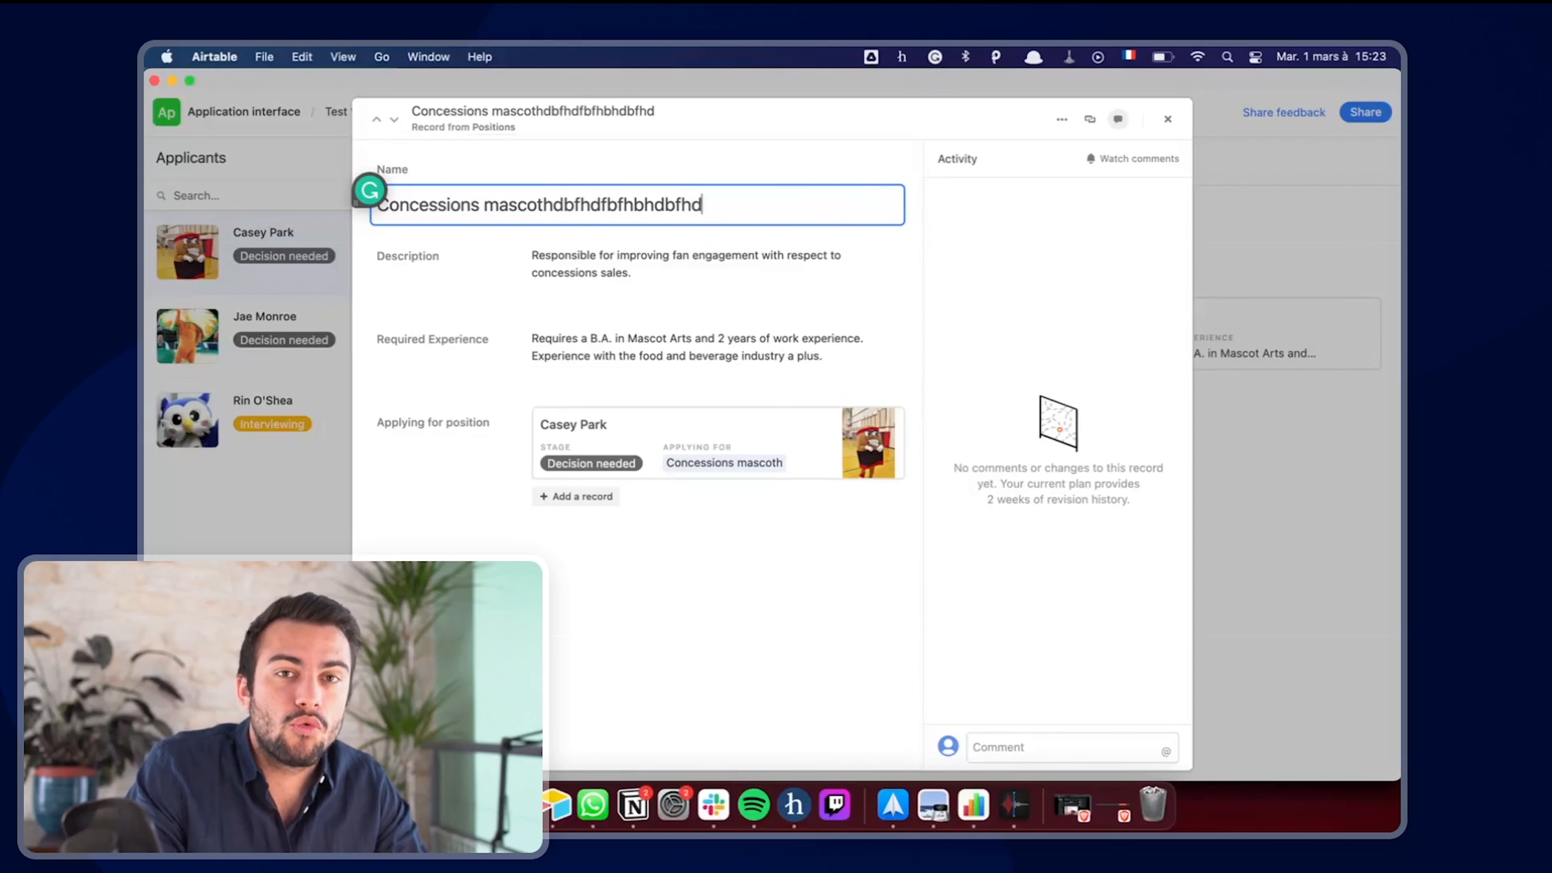
key("BackSpace")
key("BackSpace")
key("BackSpace")
key("BackSpace")
key("BackSpace")
key("BackSpace")
key("BackSpace")
key("BackSpace")
key("BackSpace")
key("BackSpace")
key("BackSpace")
key("BackSpace")
key("BackSpace")
key("BackSpace")
key("BackSpace")
key("BackSpace")
key("BackSpace")
key("BackSpace")
key("BackSpace")
key("BackSpace")
key("BackSpace")
key("BackSpace")
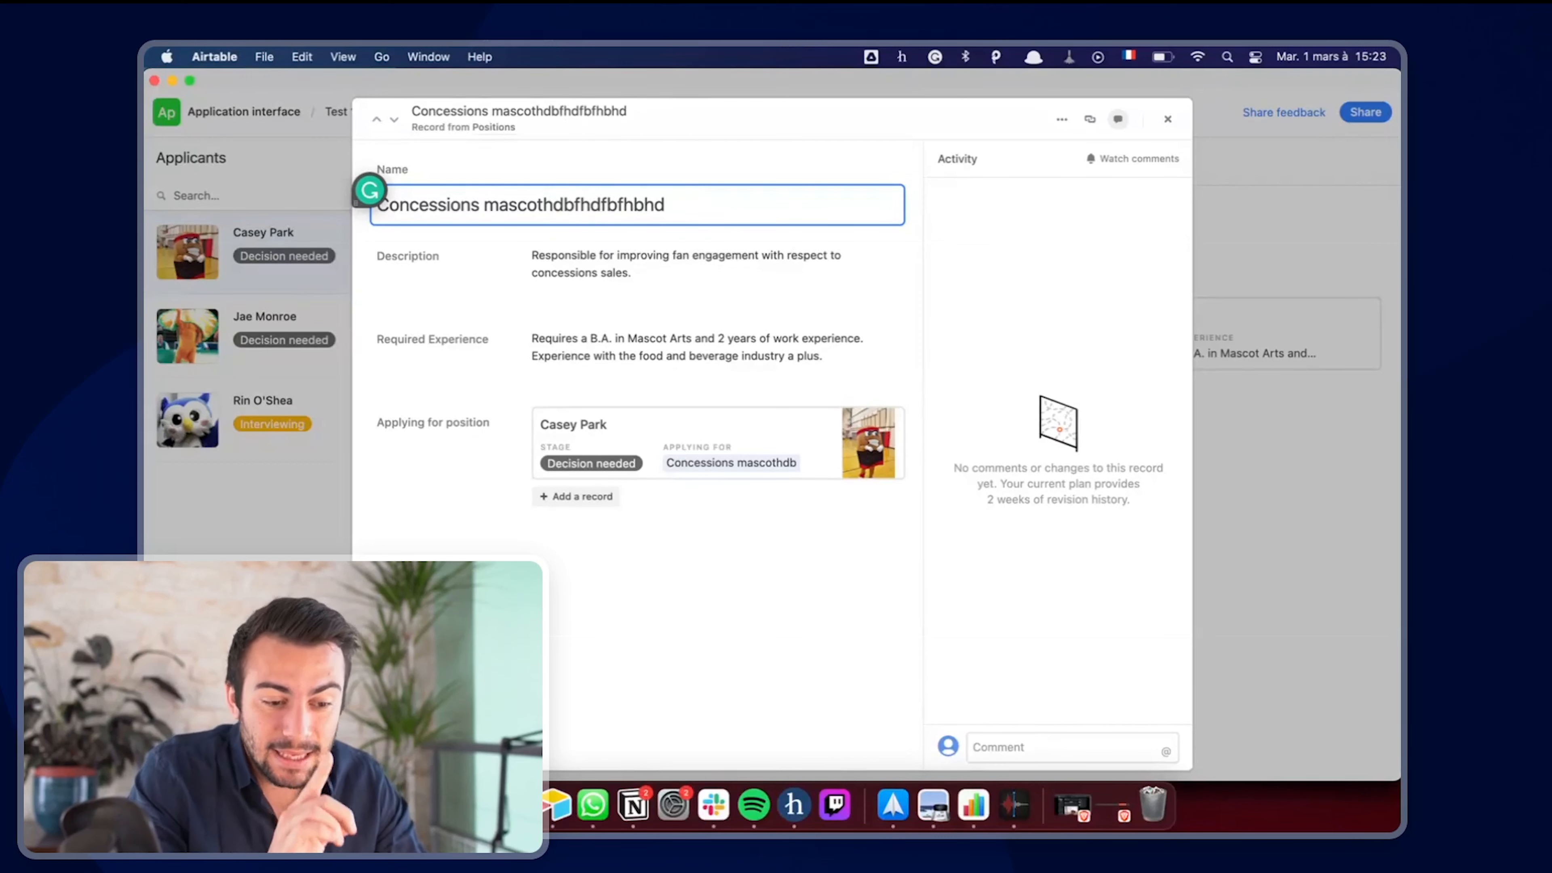
key("BackSpace")
left_click(678, 155)
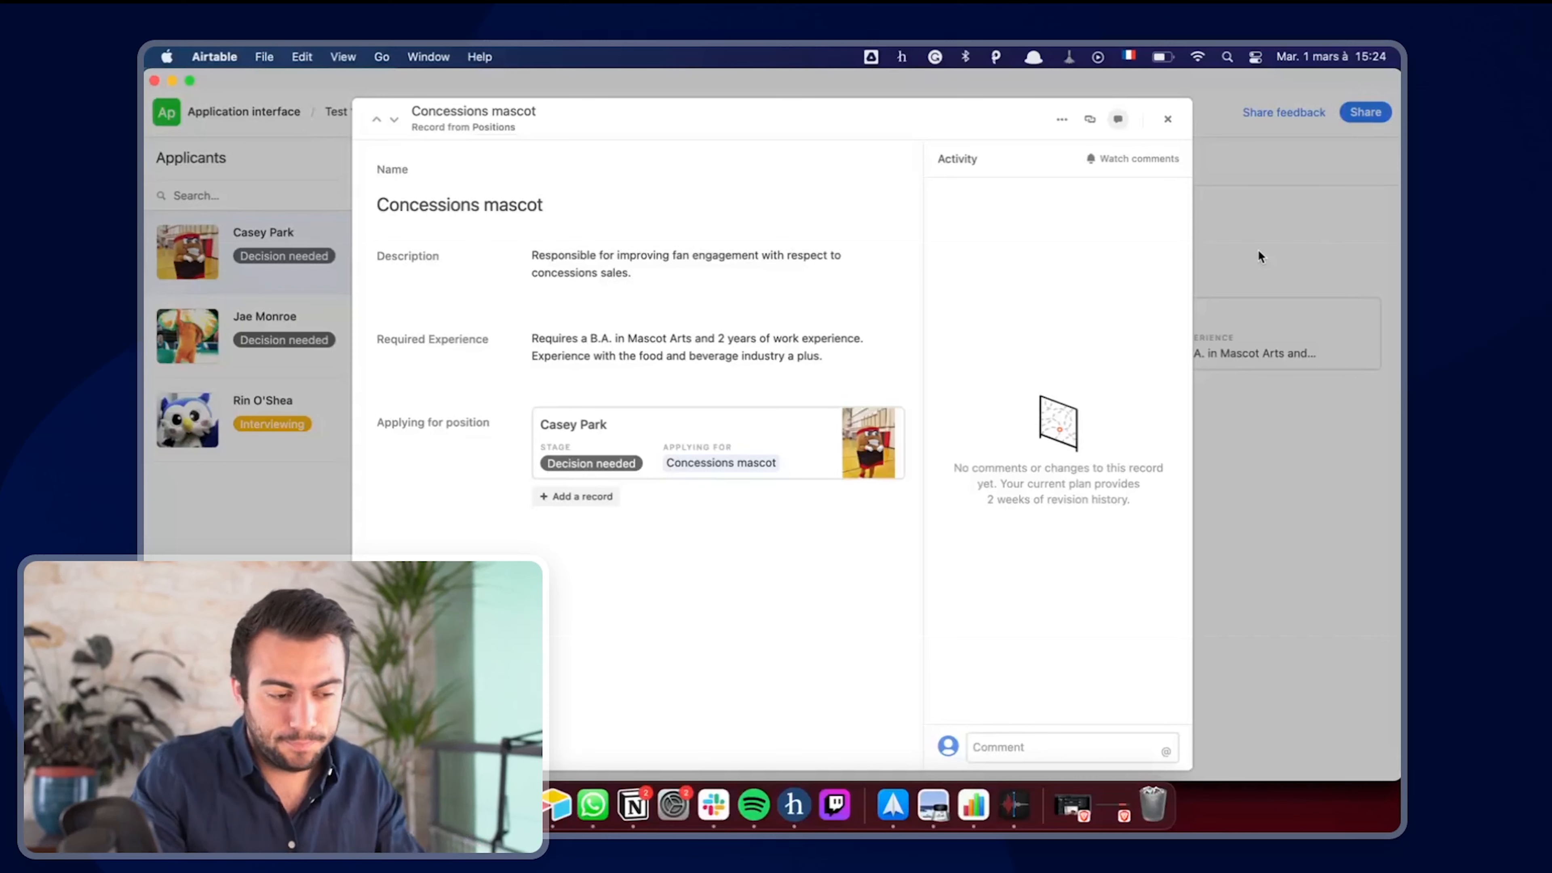
left_click(1255, 259)
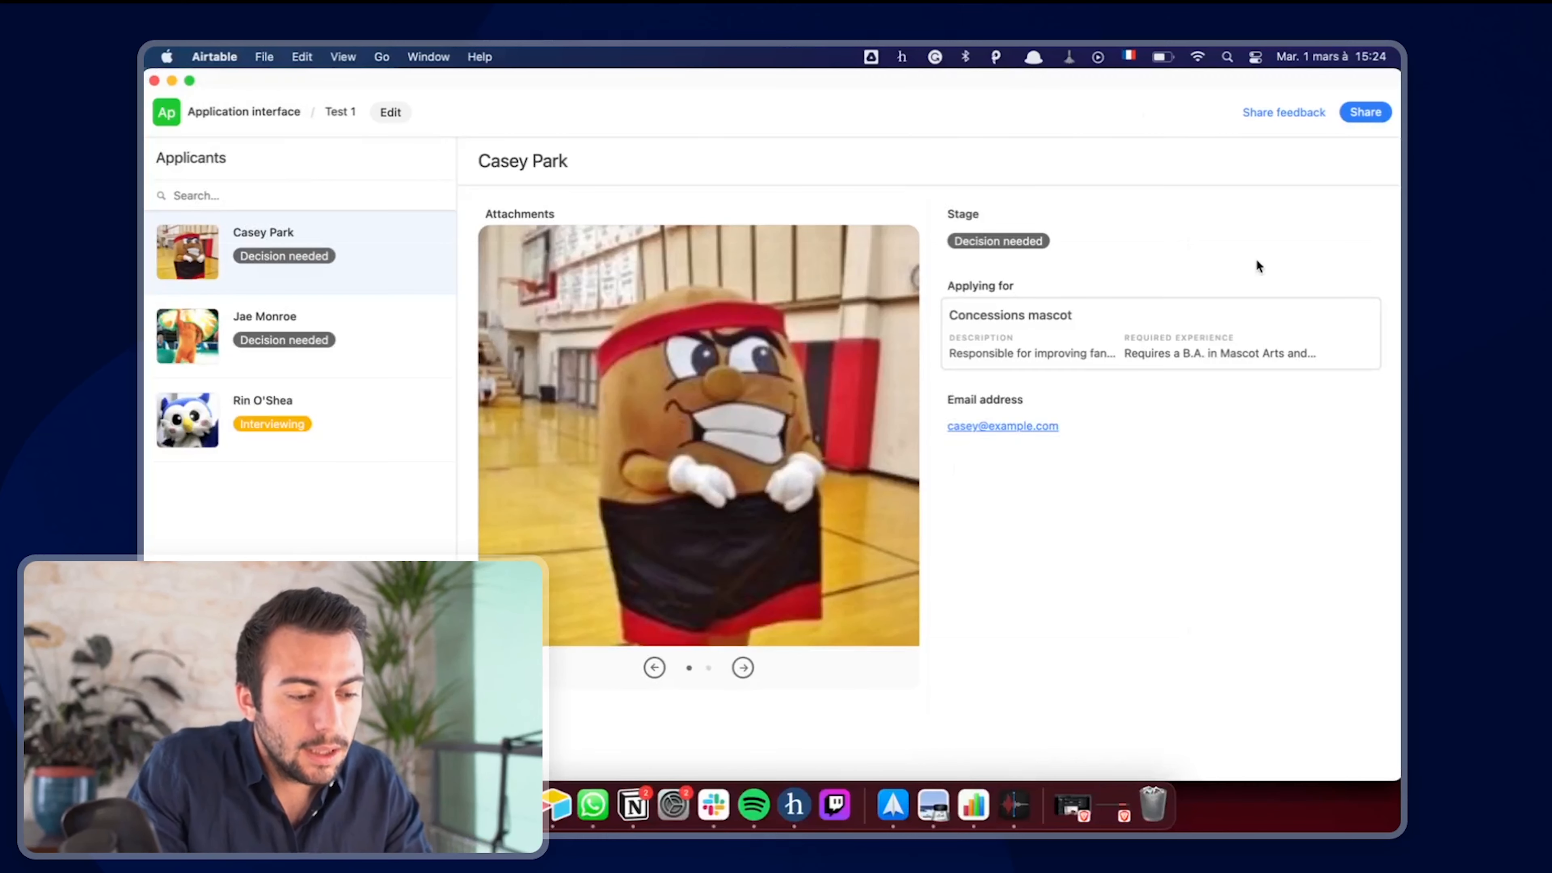
- Return to editing the interface and create a new page in it with the Blank layout
left_click(389, 110)
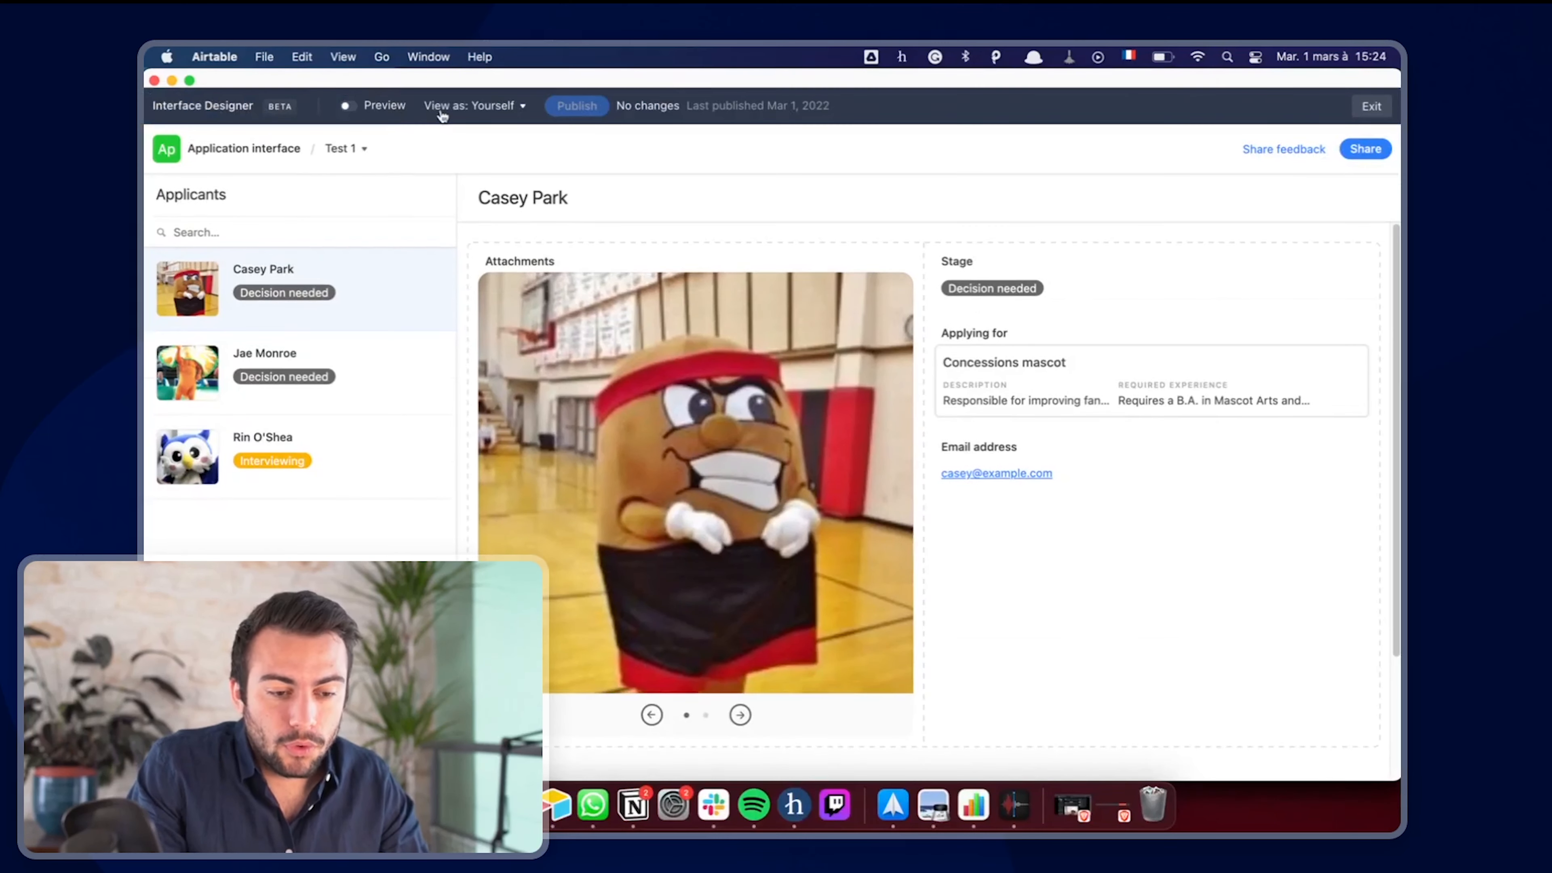
left_click(344, 149)
left_click(341, 149)
left_click(261, 152)
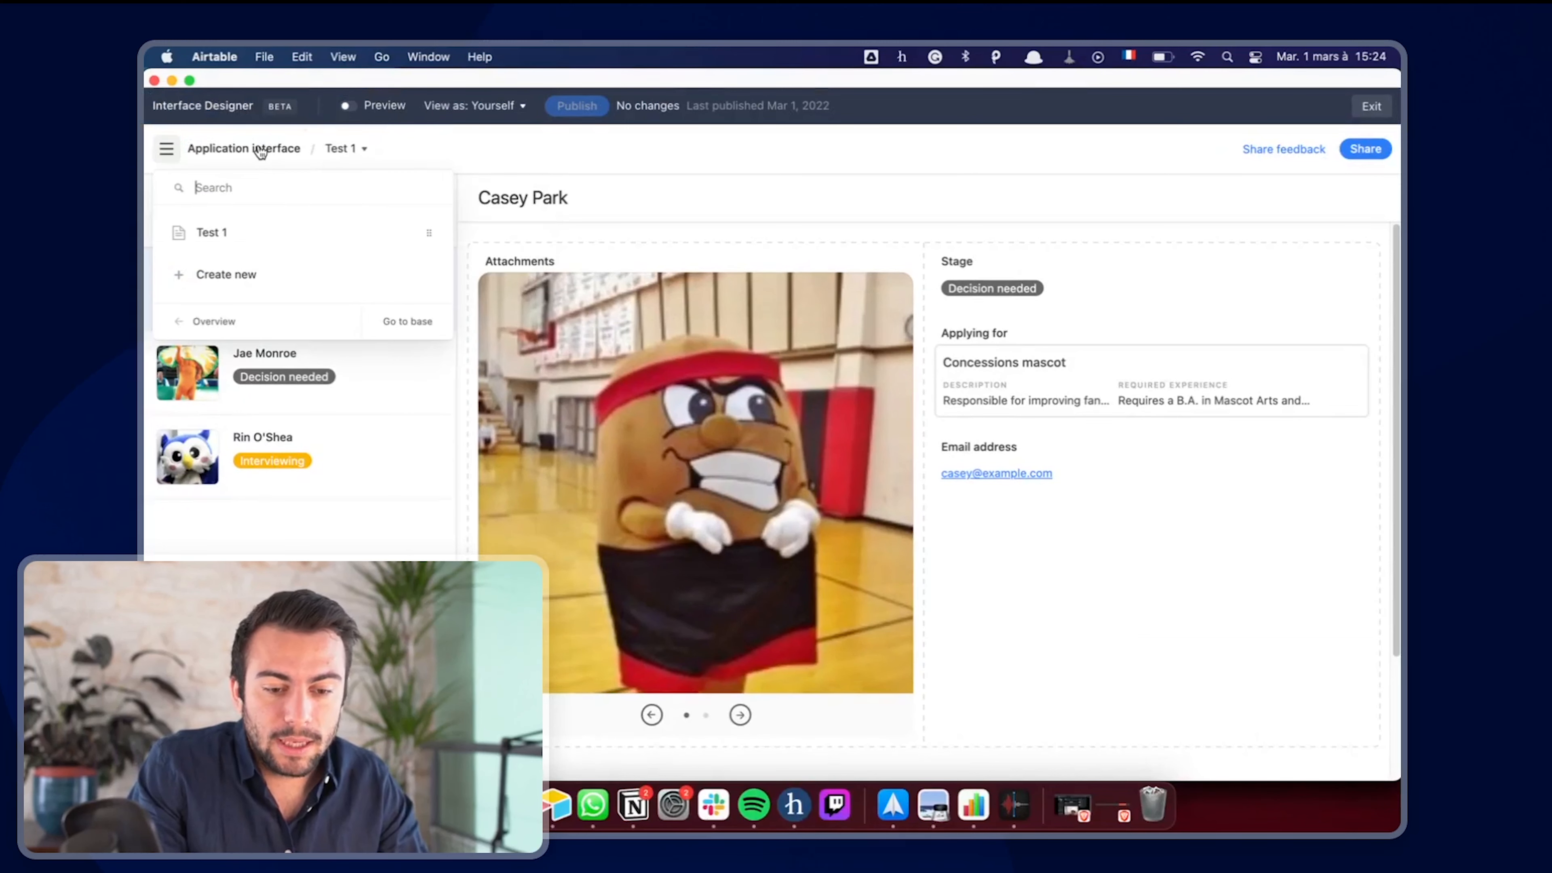
left_click(237, 275)
left_click(470, 496)
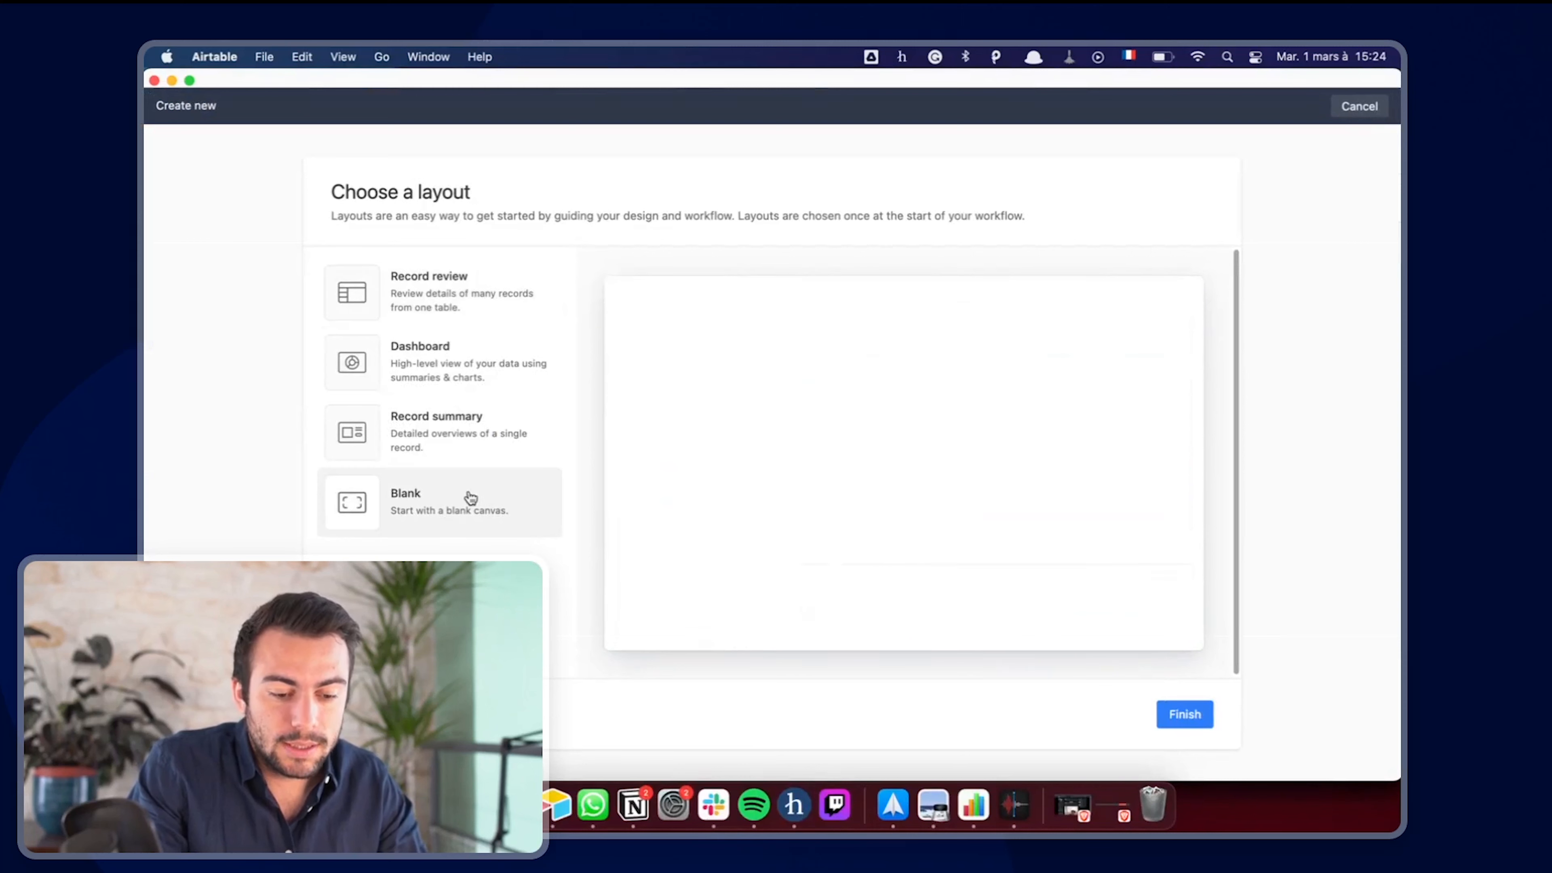
left_click(1168, 712)
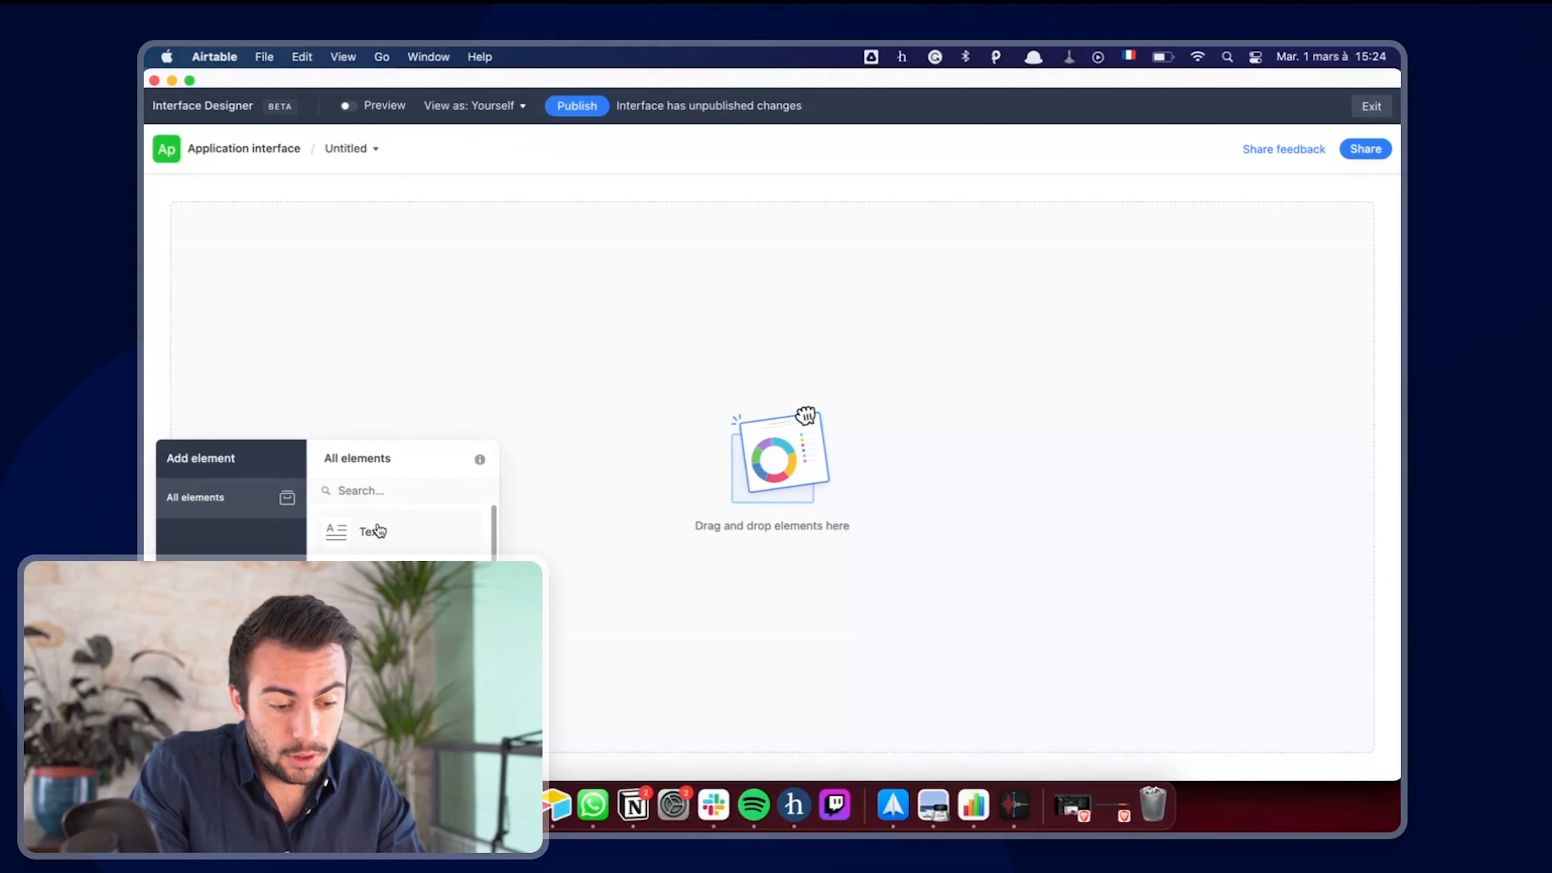
- Add a Text element to the empty canvas and format it as a Large heading
scroll(379, 531, "down", 2)
scroll(379, 529, "up", 2)
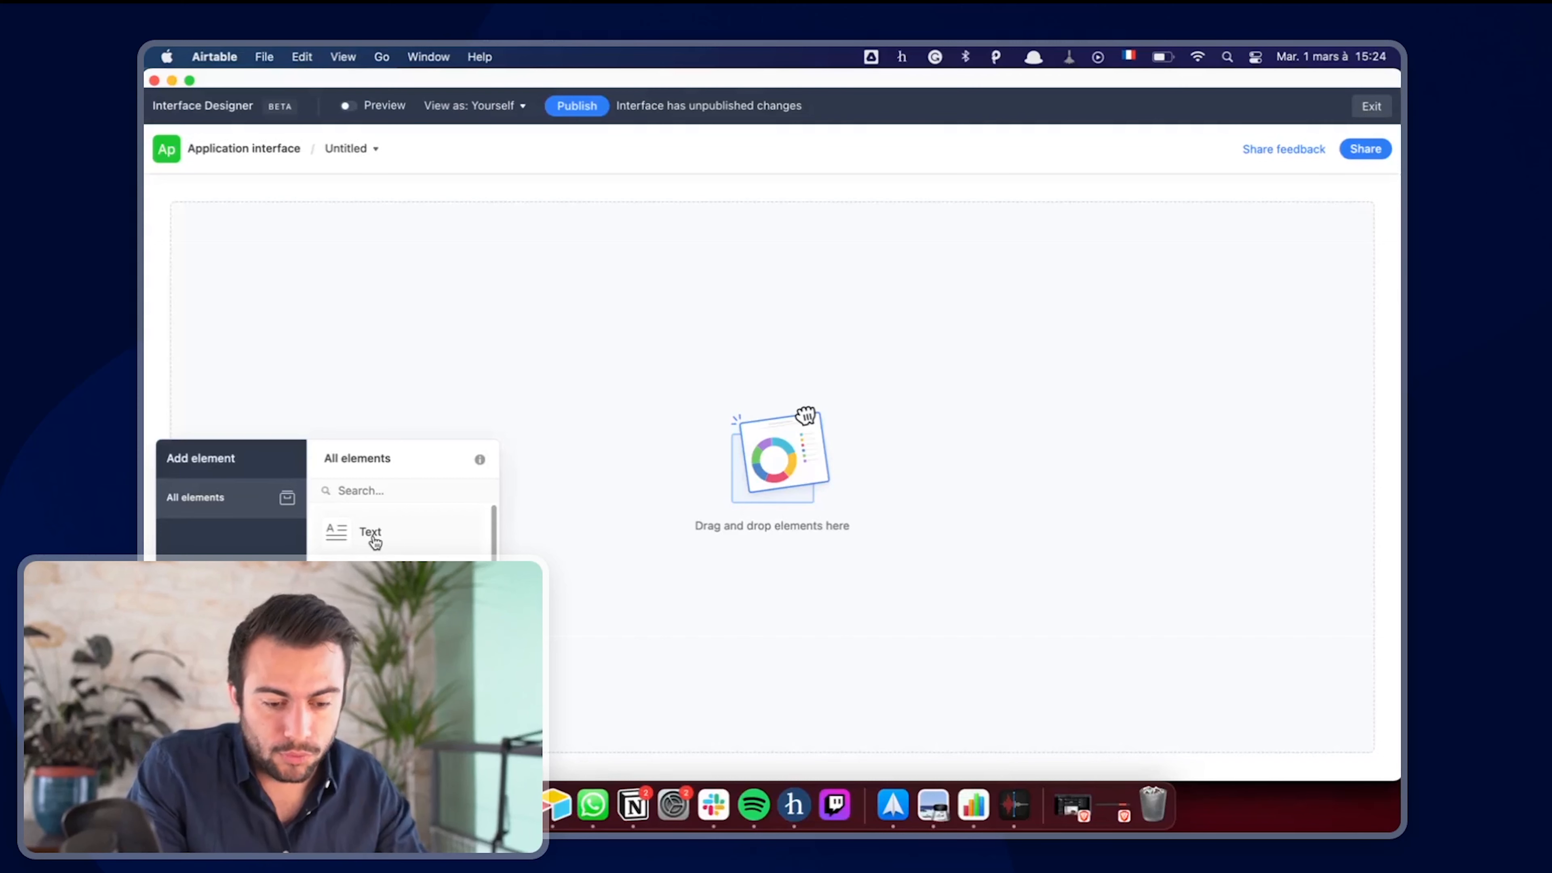
left_click_drag(375, 542, 606, 258)
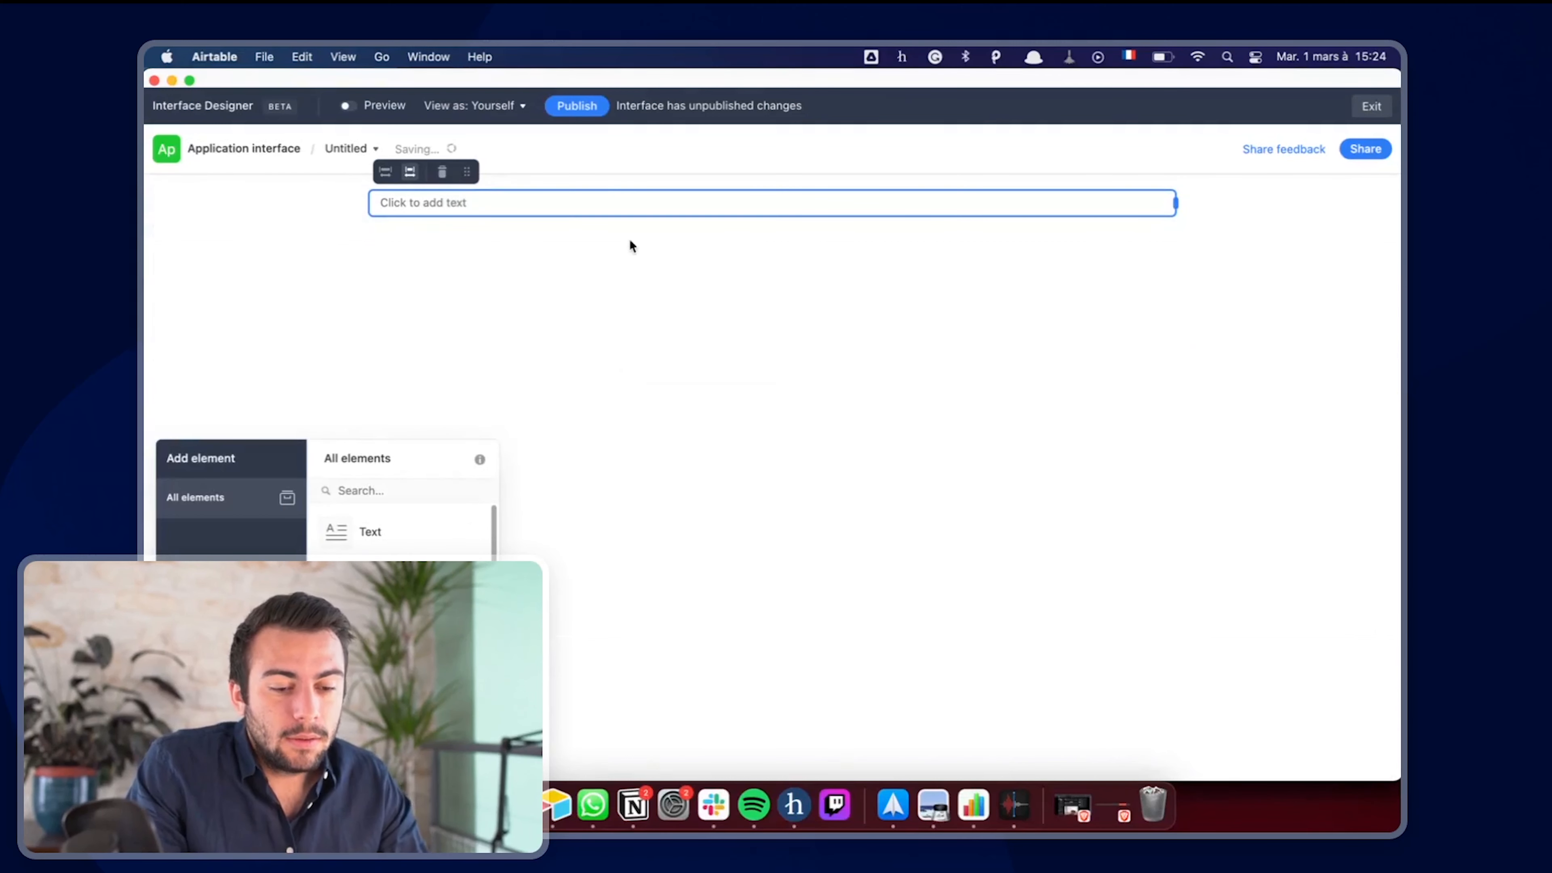
left_click(593, 204)
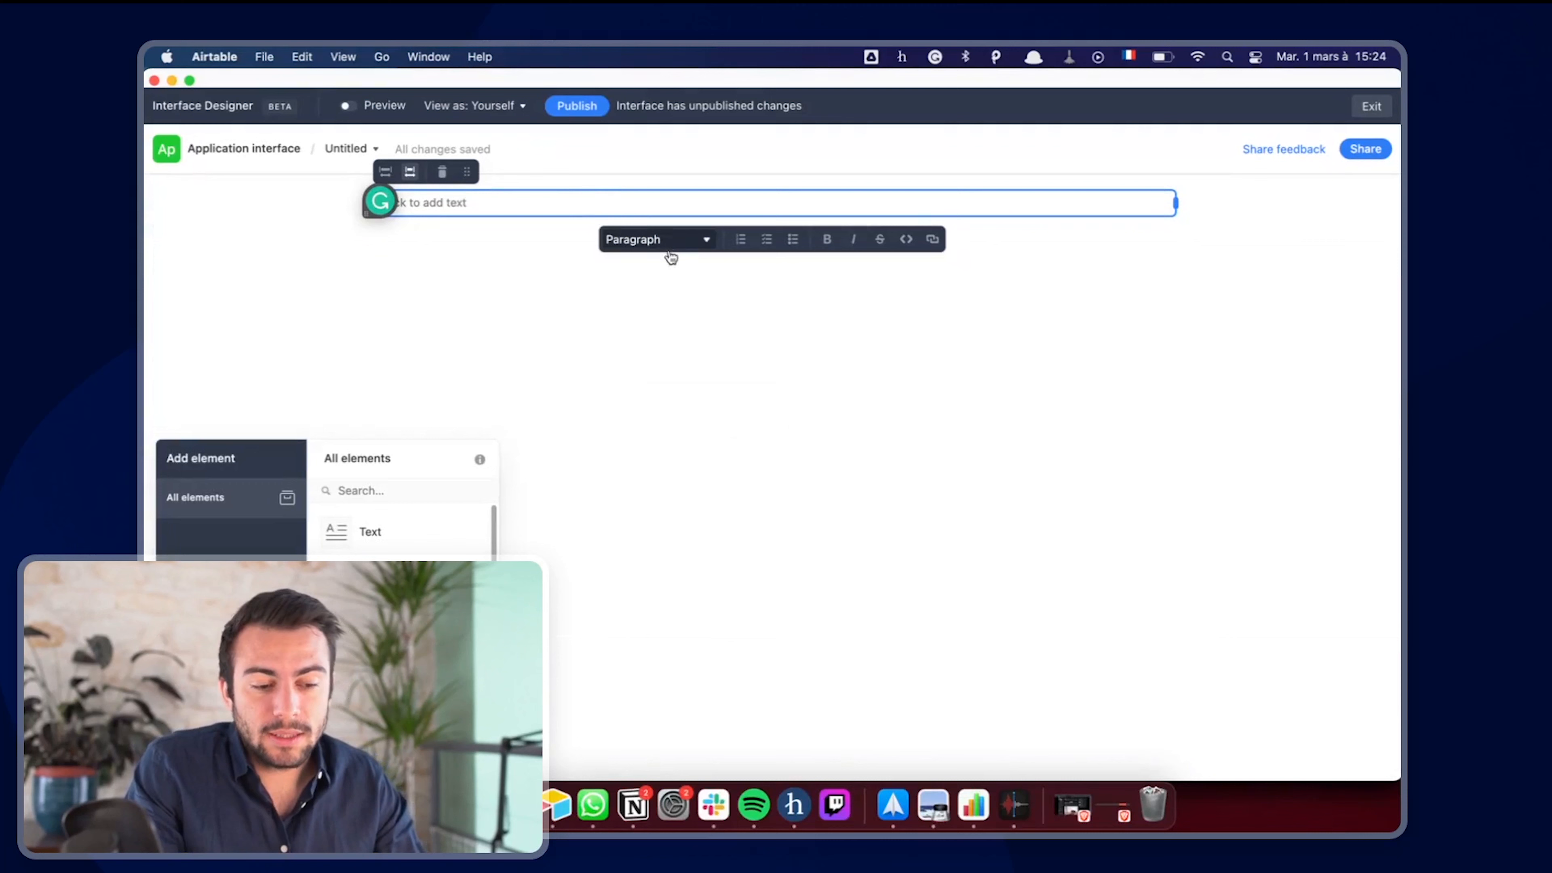
left_click(659, 239)
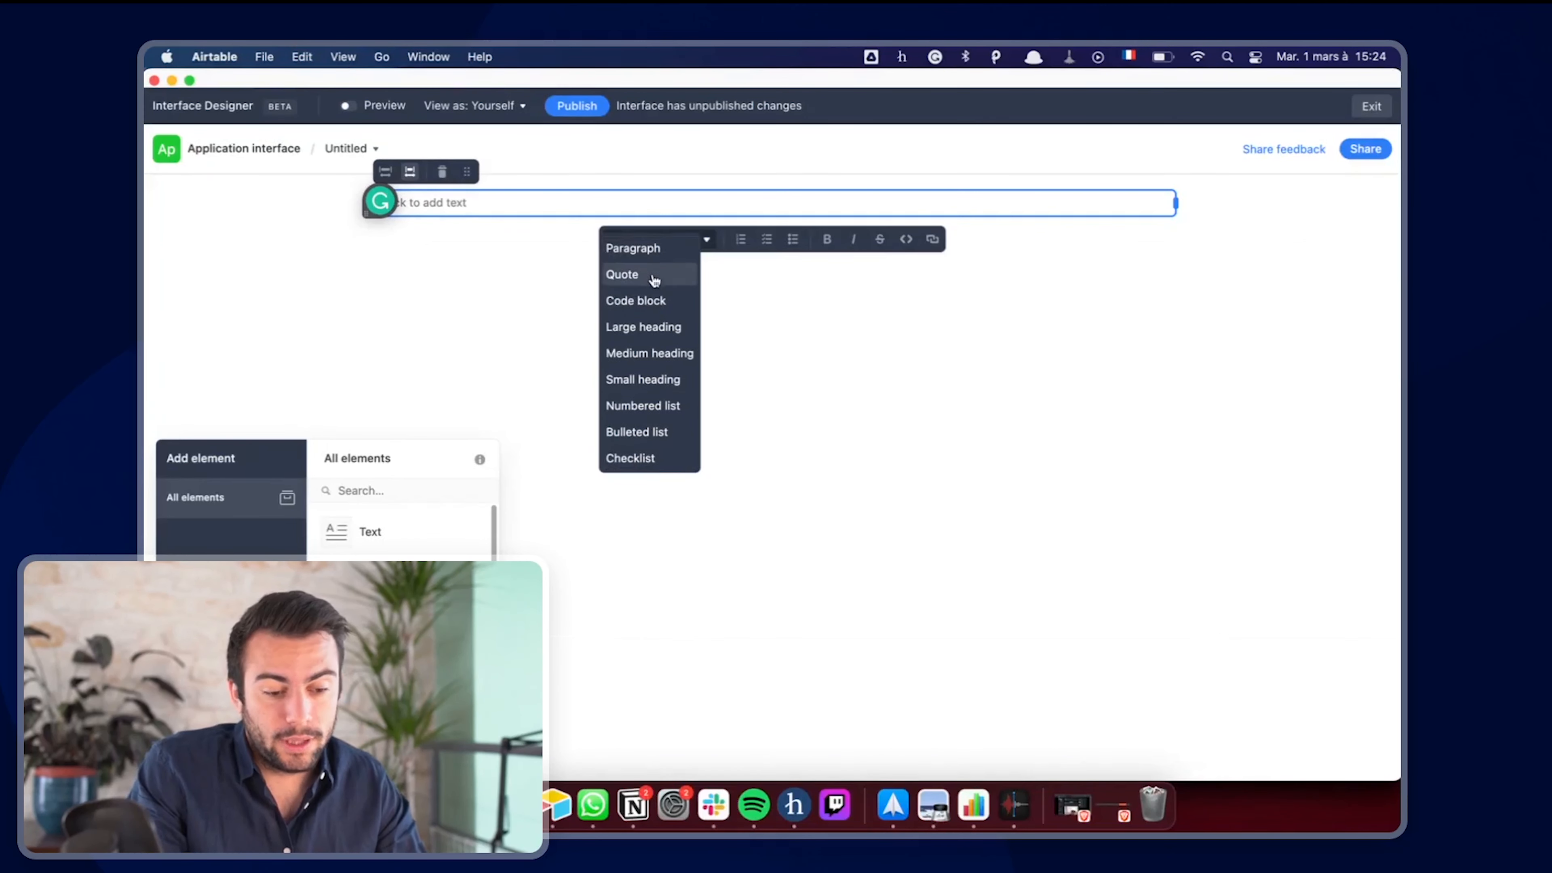
left_click(649, 328)
- Enter "Je suis un texte" as the content of the heading
type("Je s")
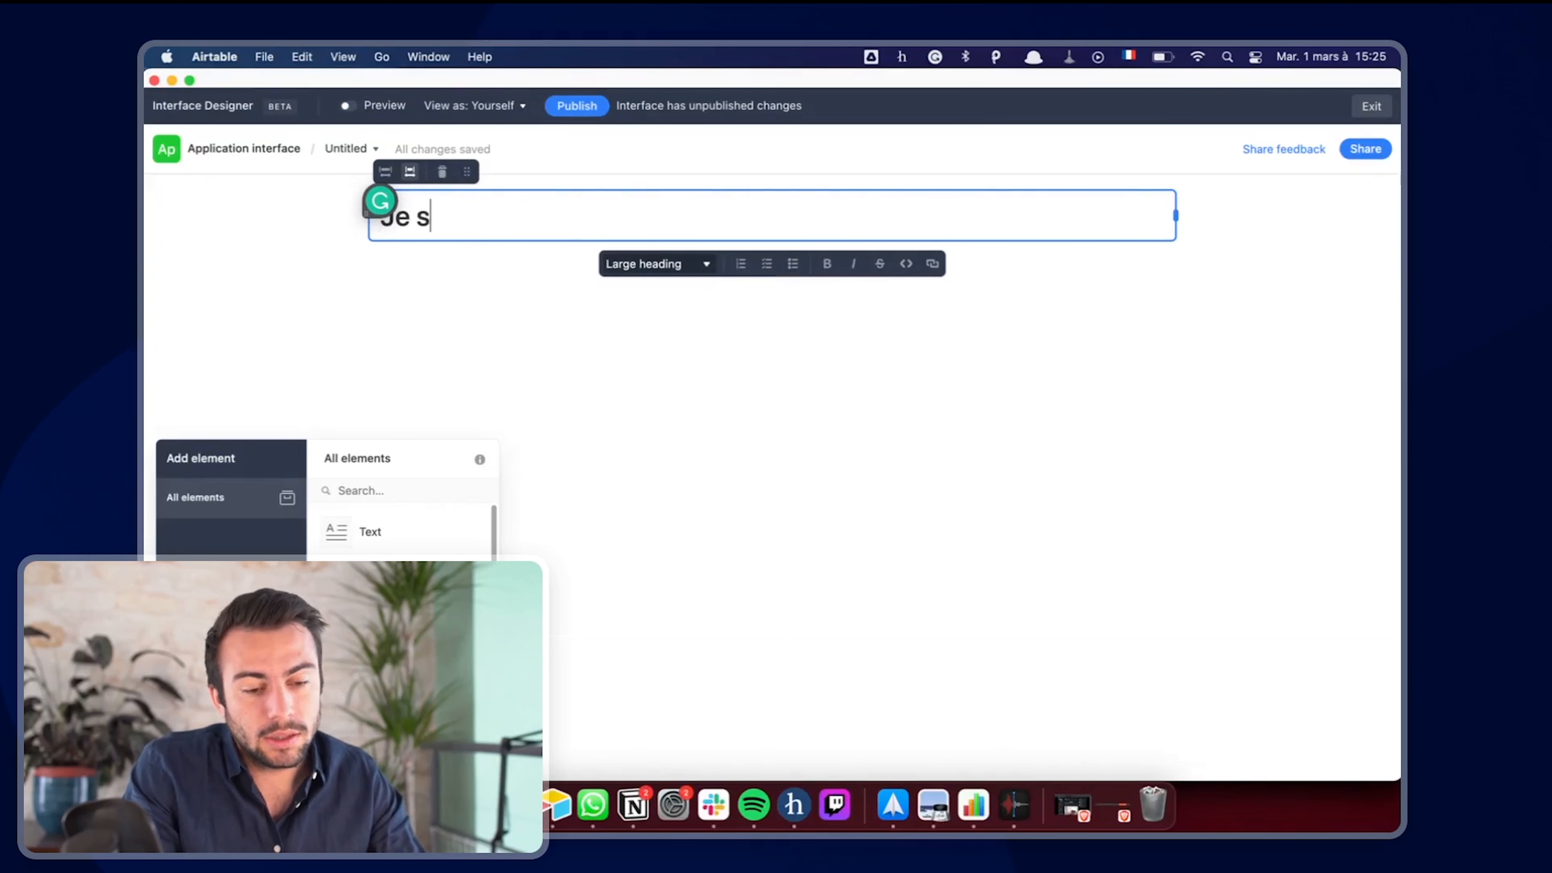
type("uis un tewxte")
key("BackSpace")
key("BackSpace")
key("BackSpace")
key("BackSpace")
type("xte")
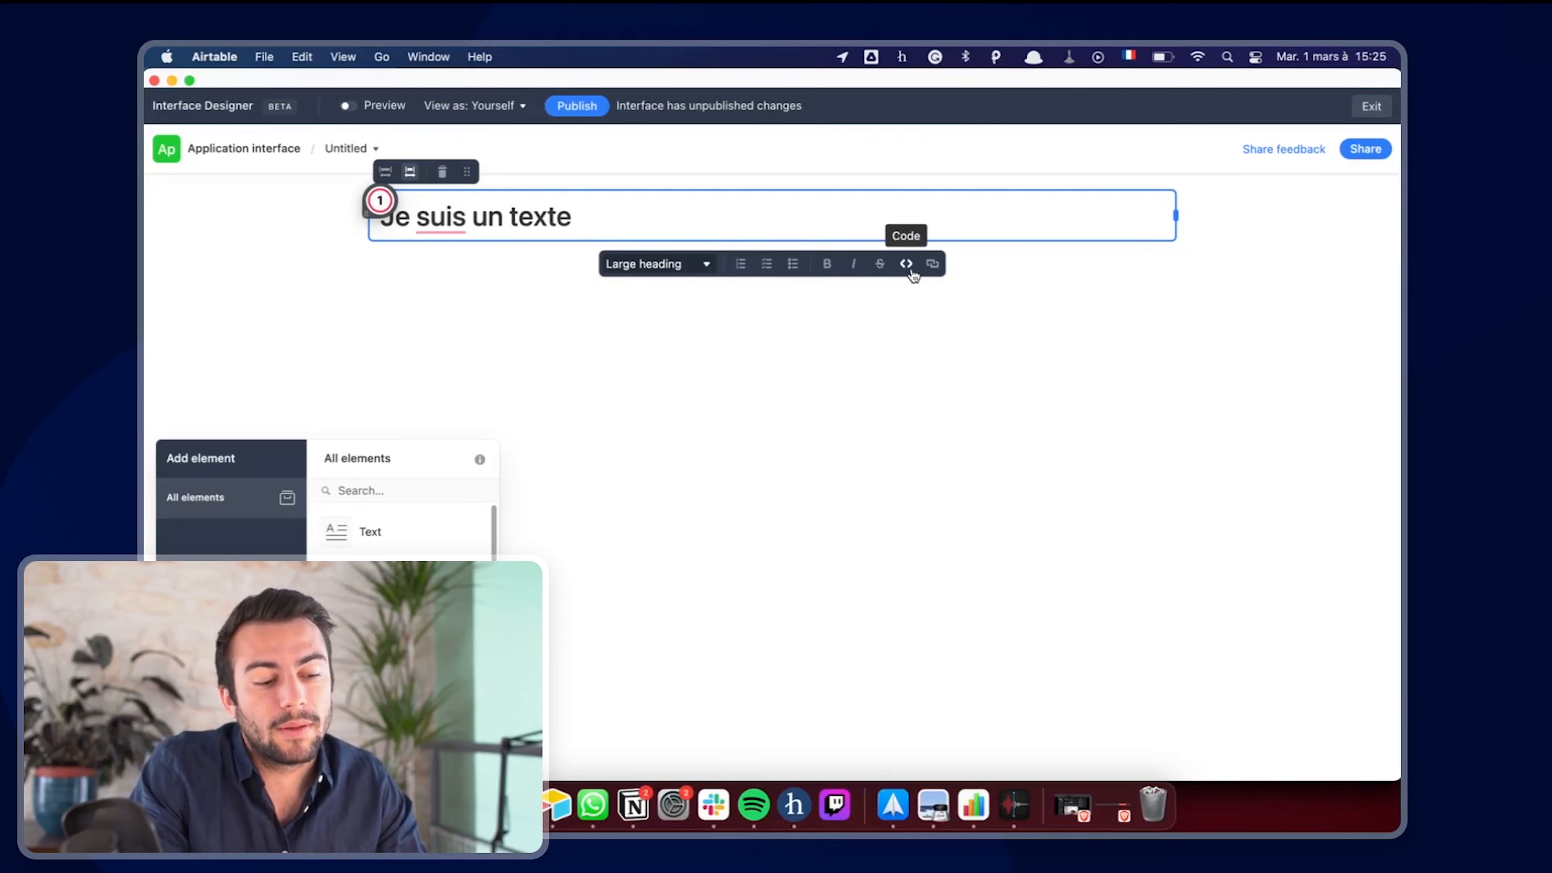
left_click(782, 335)
- Add a Divider below the heading and place a Grid element beneath it
left_click_drag(367, 571, 514, 268)
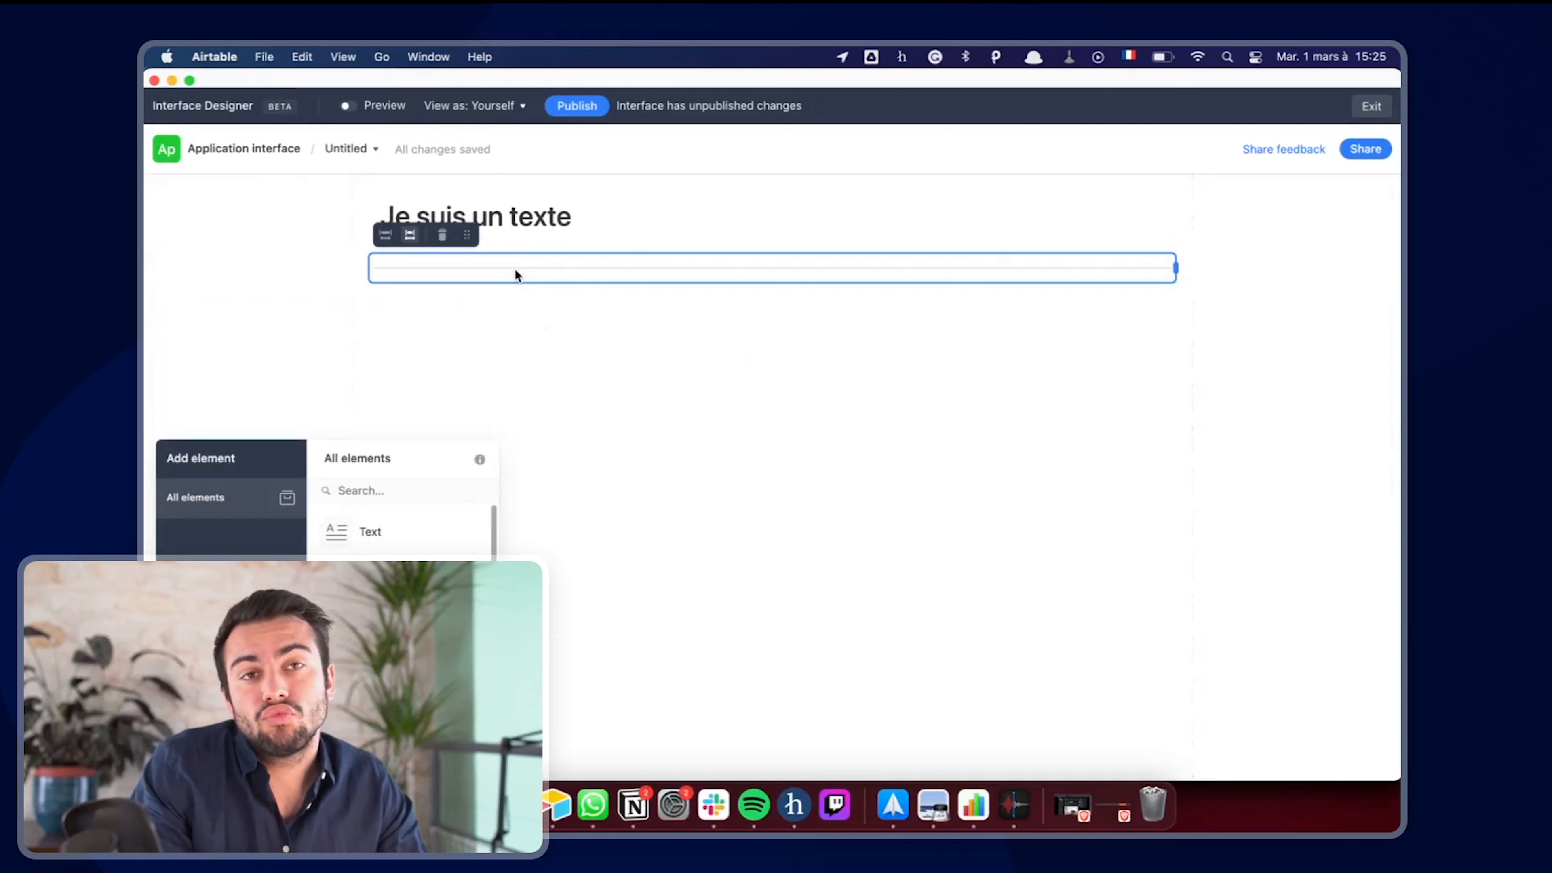
left_click(476, 390)
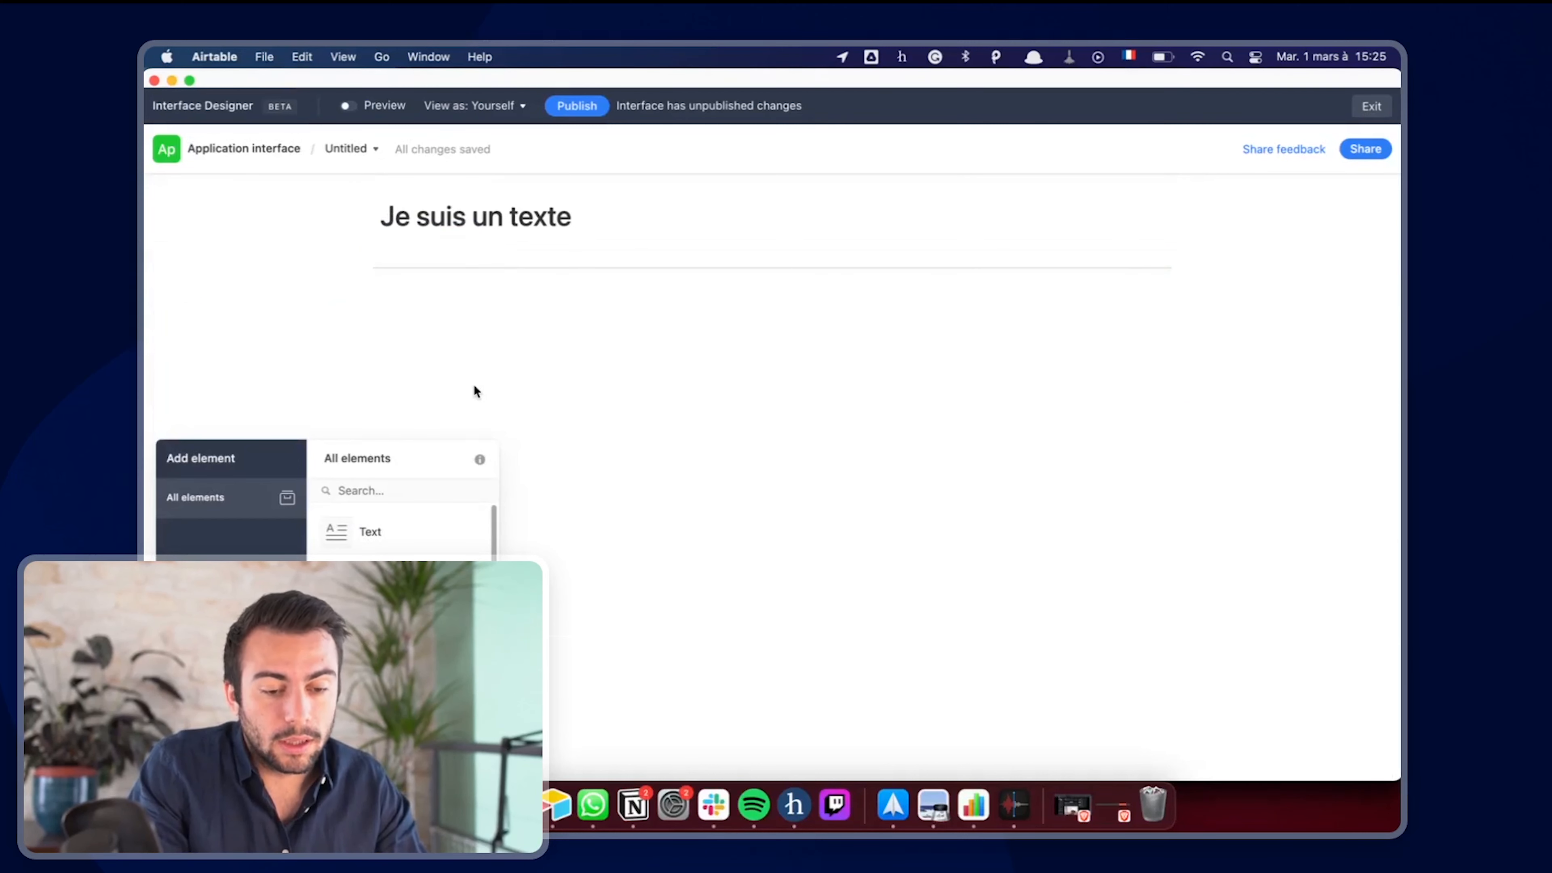
scroll(403, 532, "down", 3)
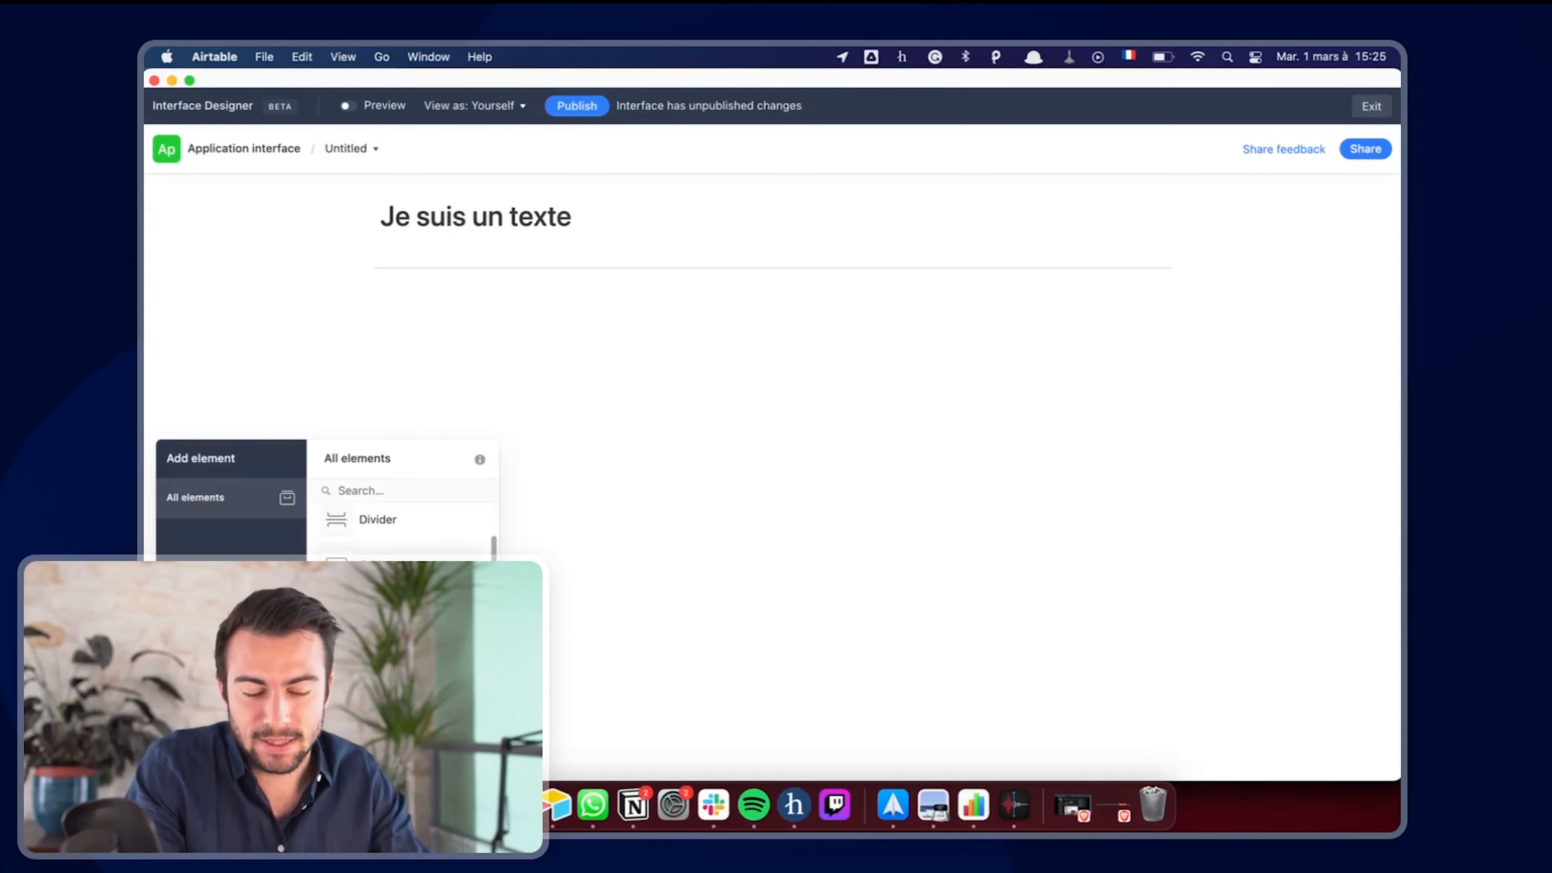
left_click_drag(376, 565, 514, 330)
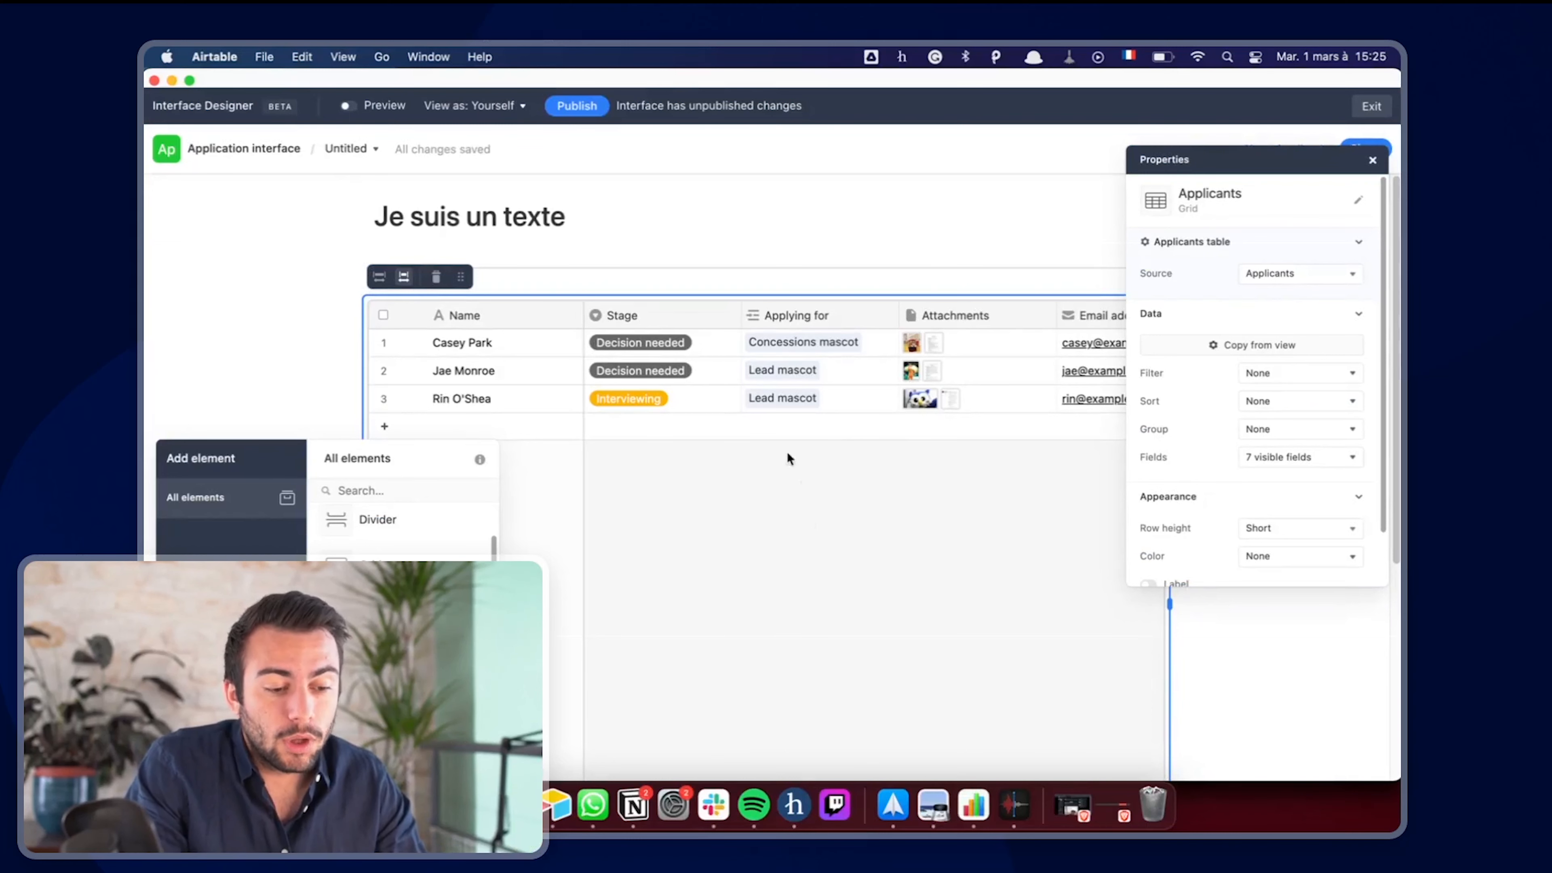
- Look through the grid's columns and set its source table to Positions
scroll(711, 350, "right", 10)
scroll(710, 350, "left", 10)
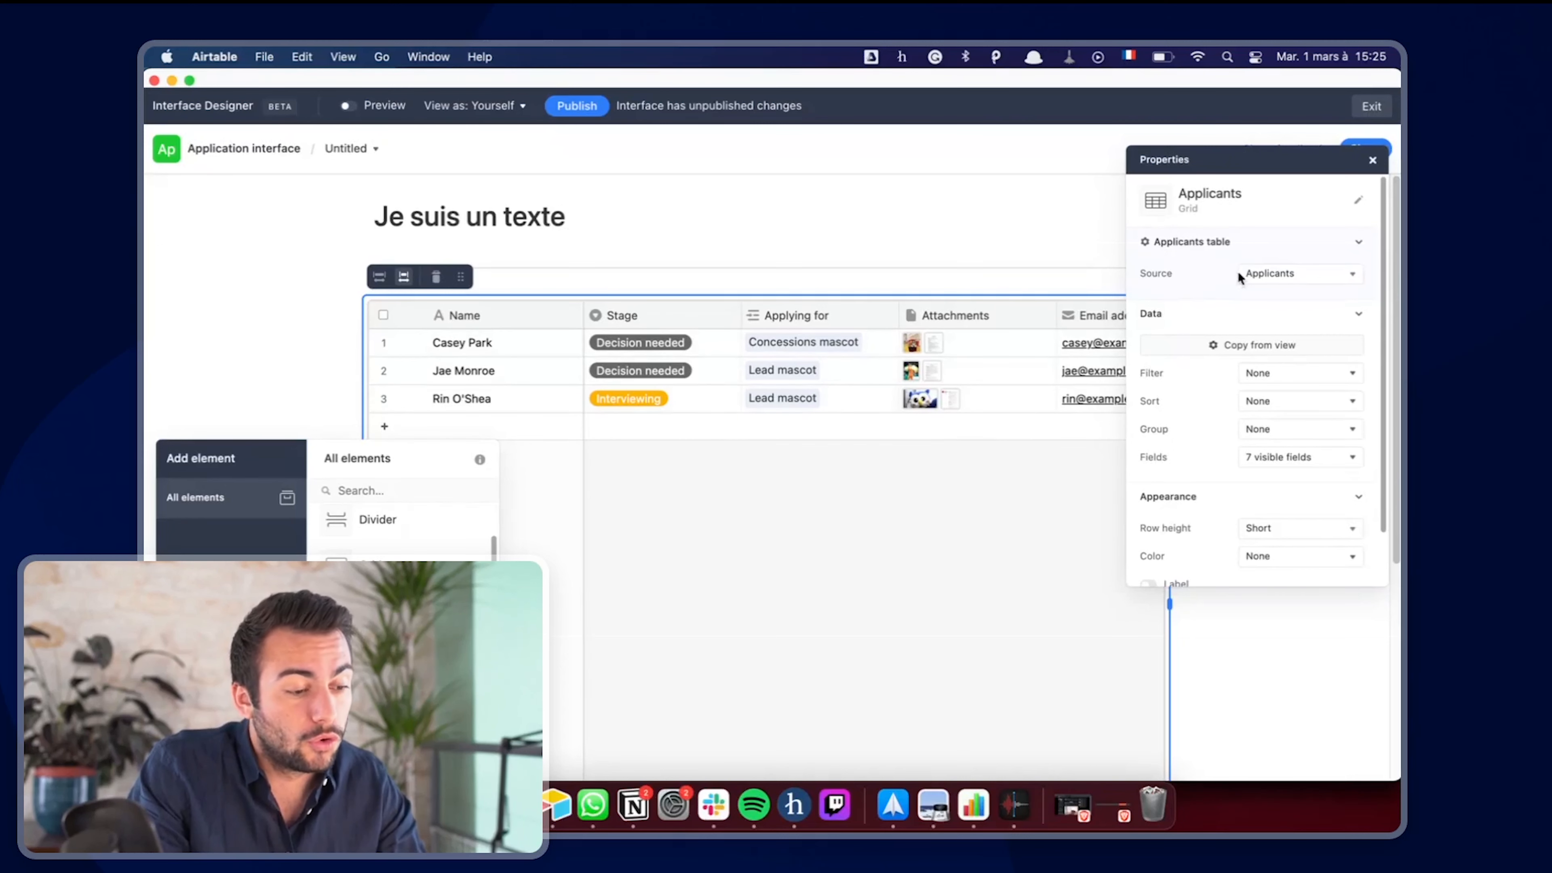
left_click(1252, 273)
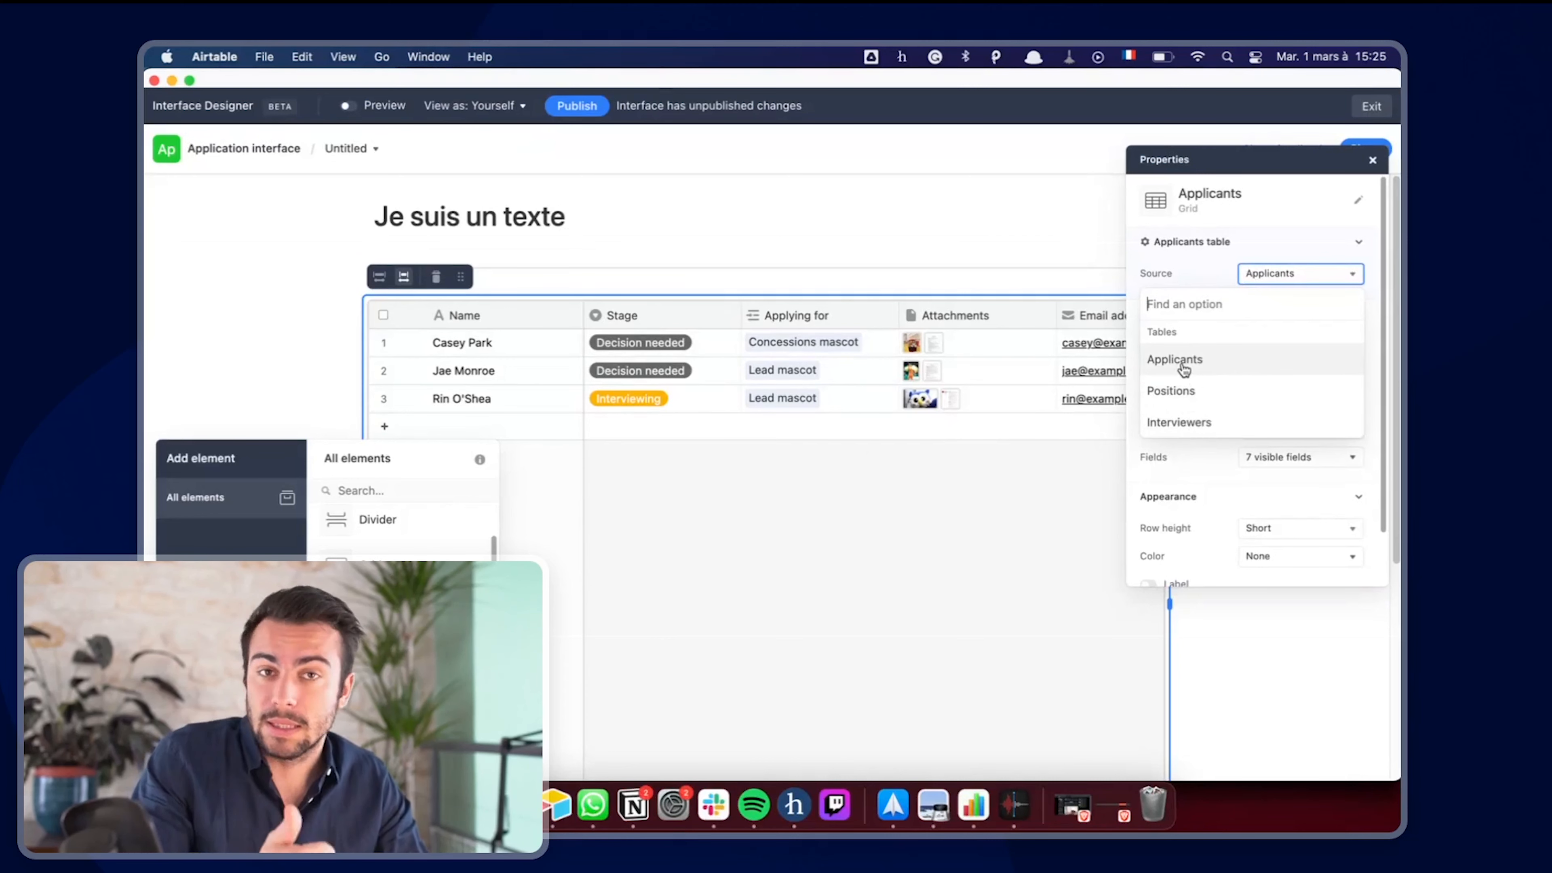
left_click(1191, 397)
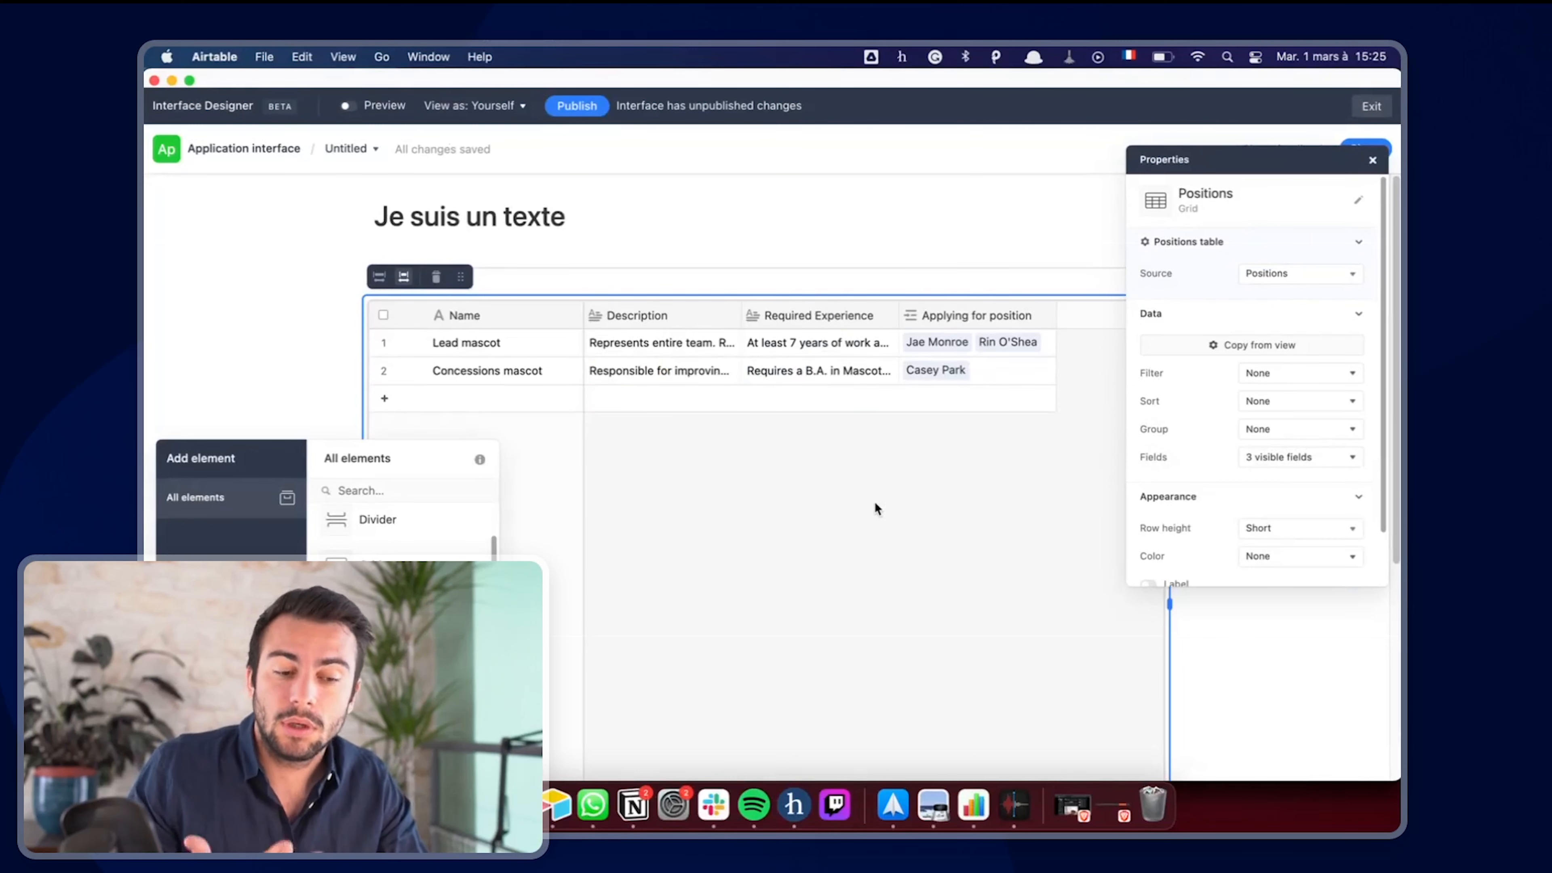
- Add a Gallery element of the Applicants table below the Positions grid
scroll(875, 508, "down", 5)
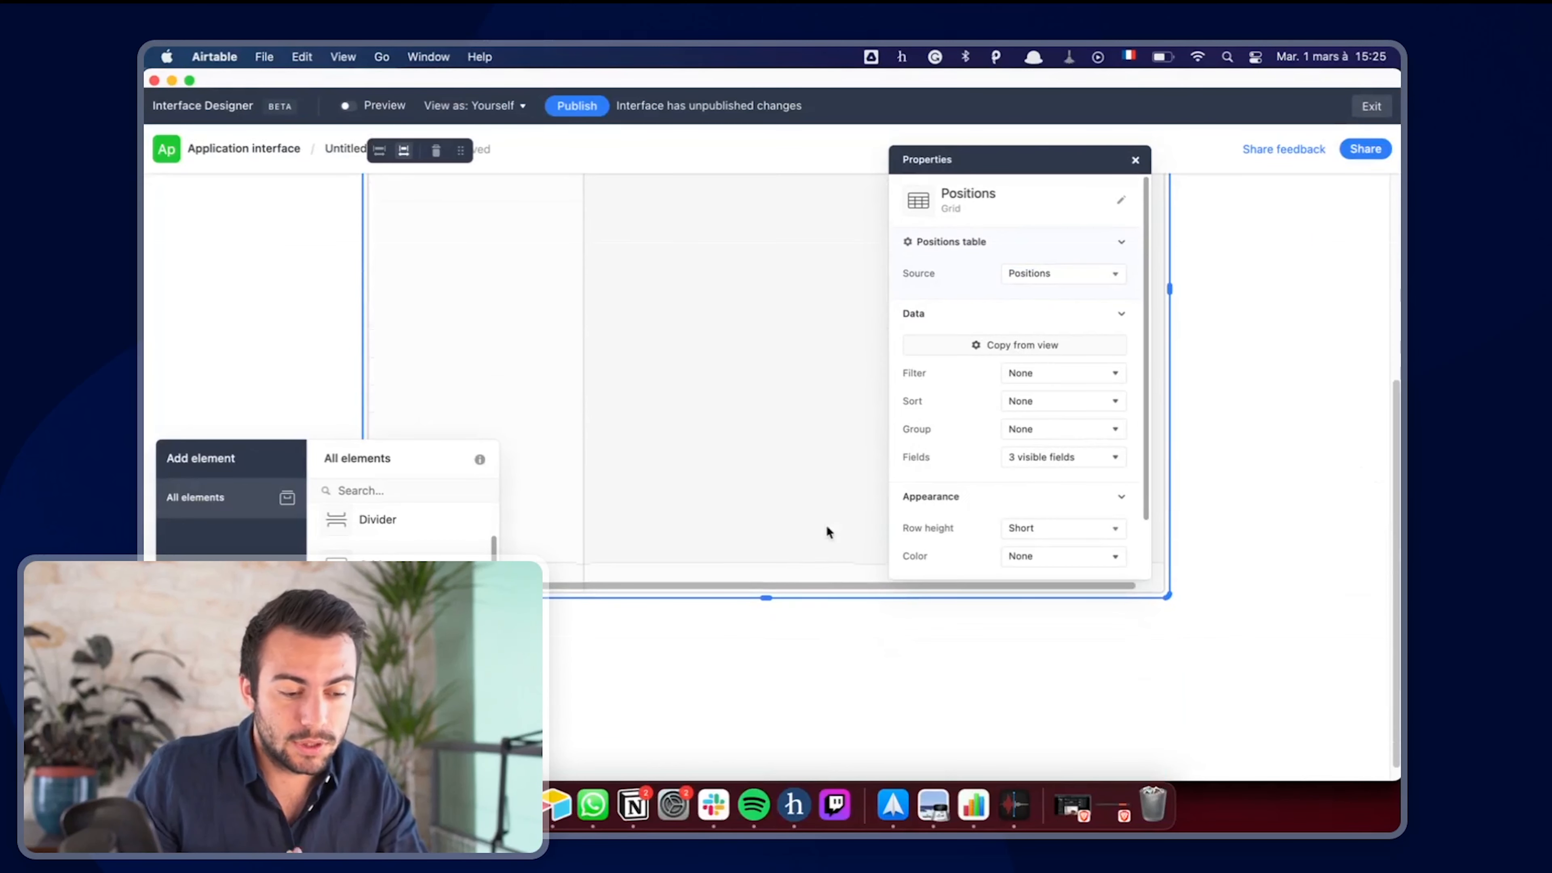
scroll(450, 553, "up", 1)
scroll(450, 553, "down", 1)
scroll(450, 552, "up", 1)
scroll(450, 552, "down", 2)
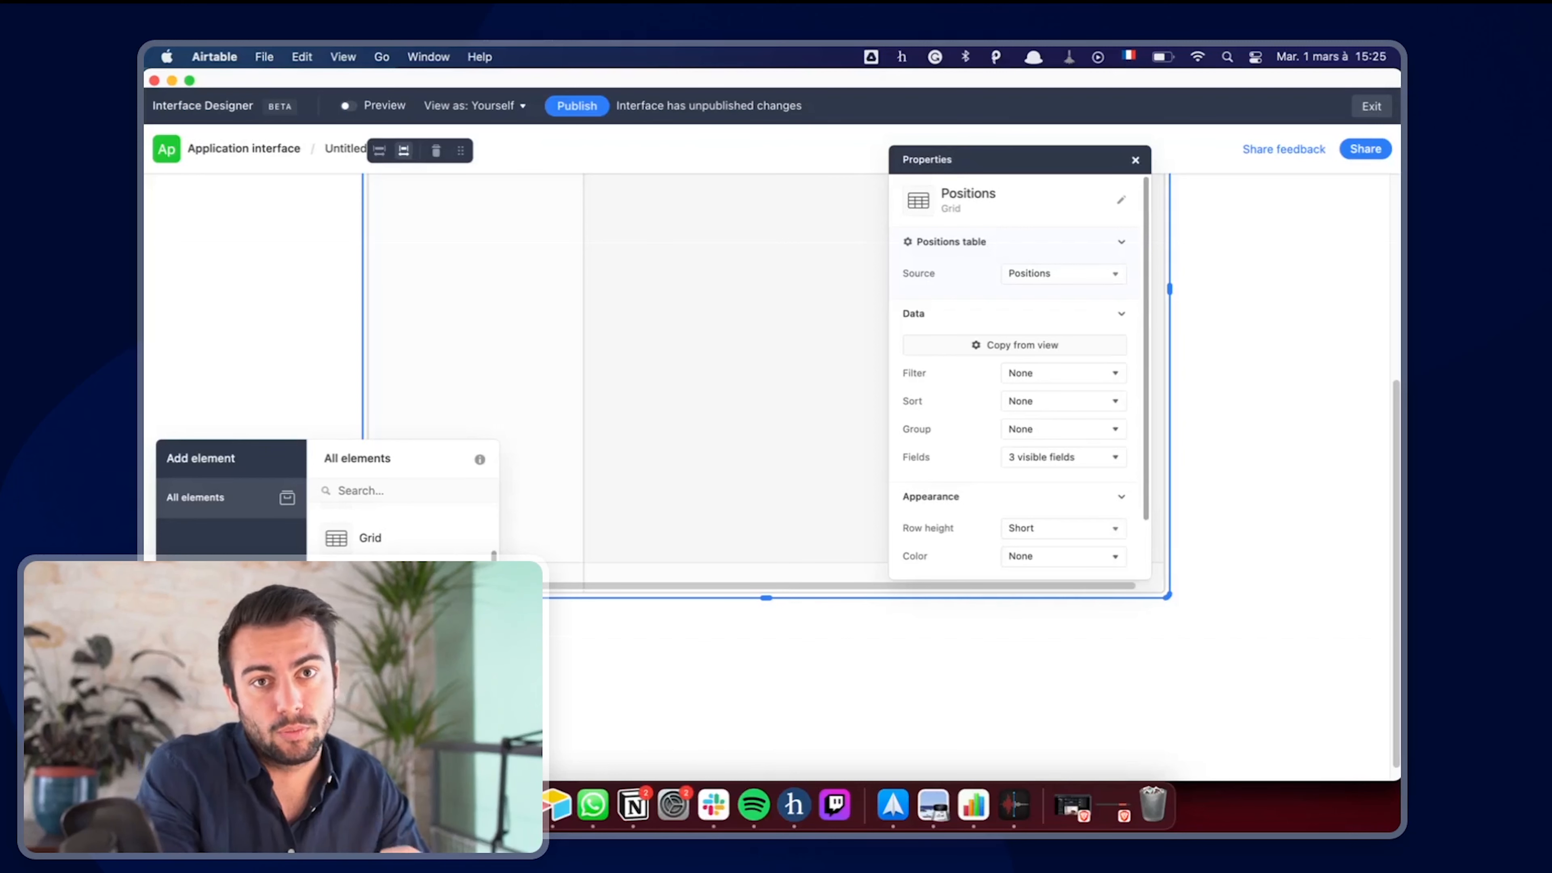
left_click_drag(367, 577, 630, 635)
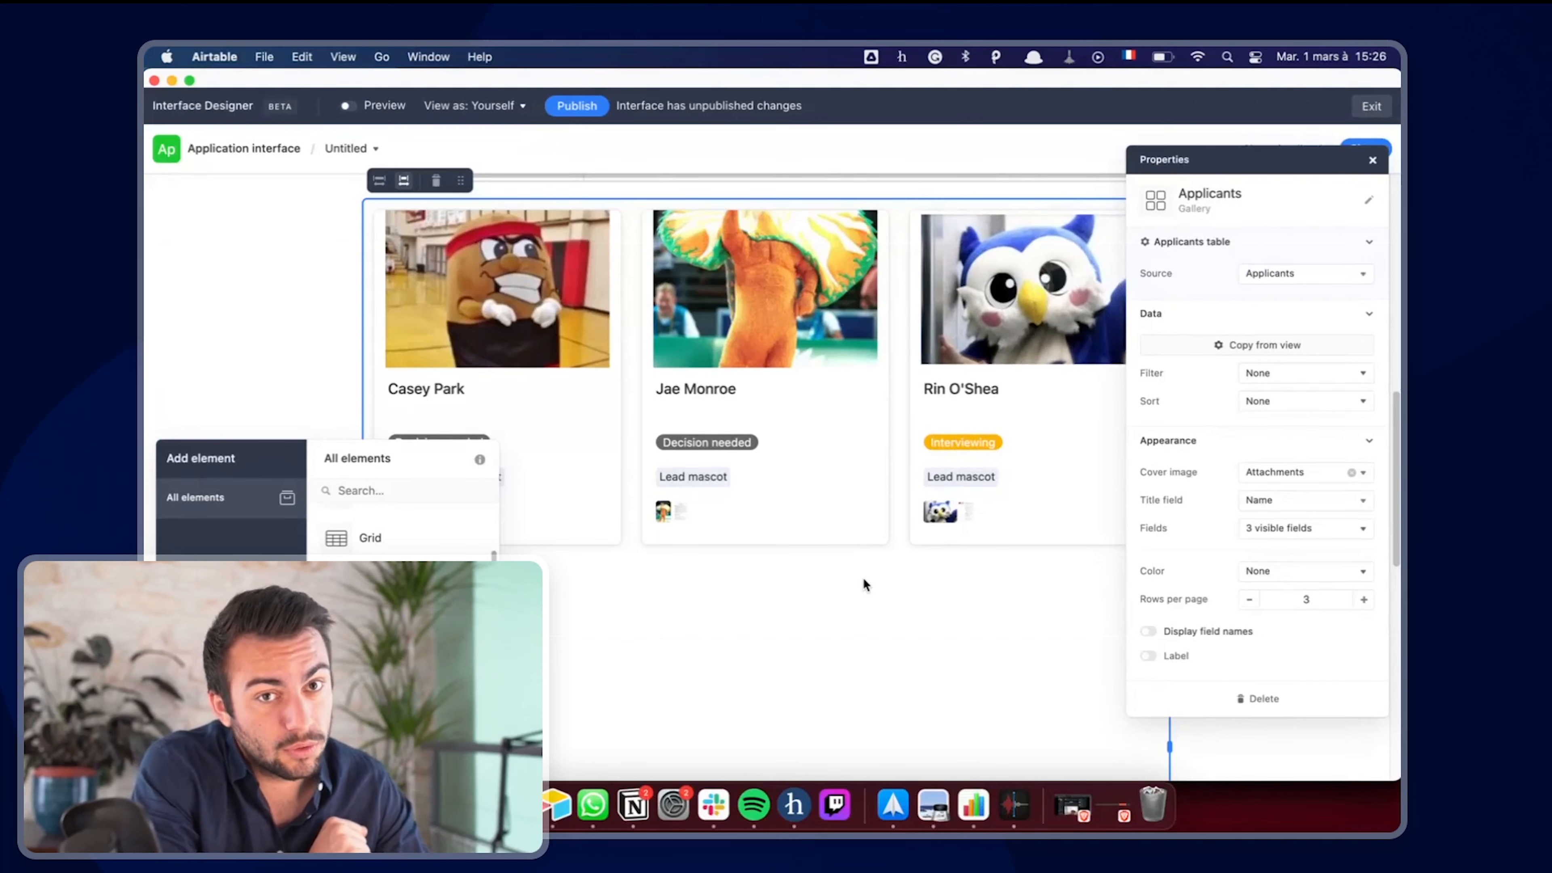
- Add a Chart element below the applicants gallery
scroll(855, 524, "down", 5)
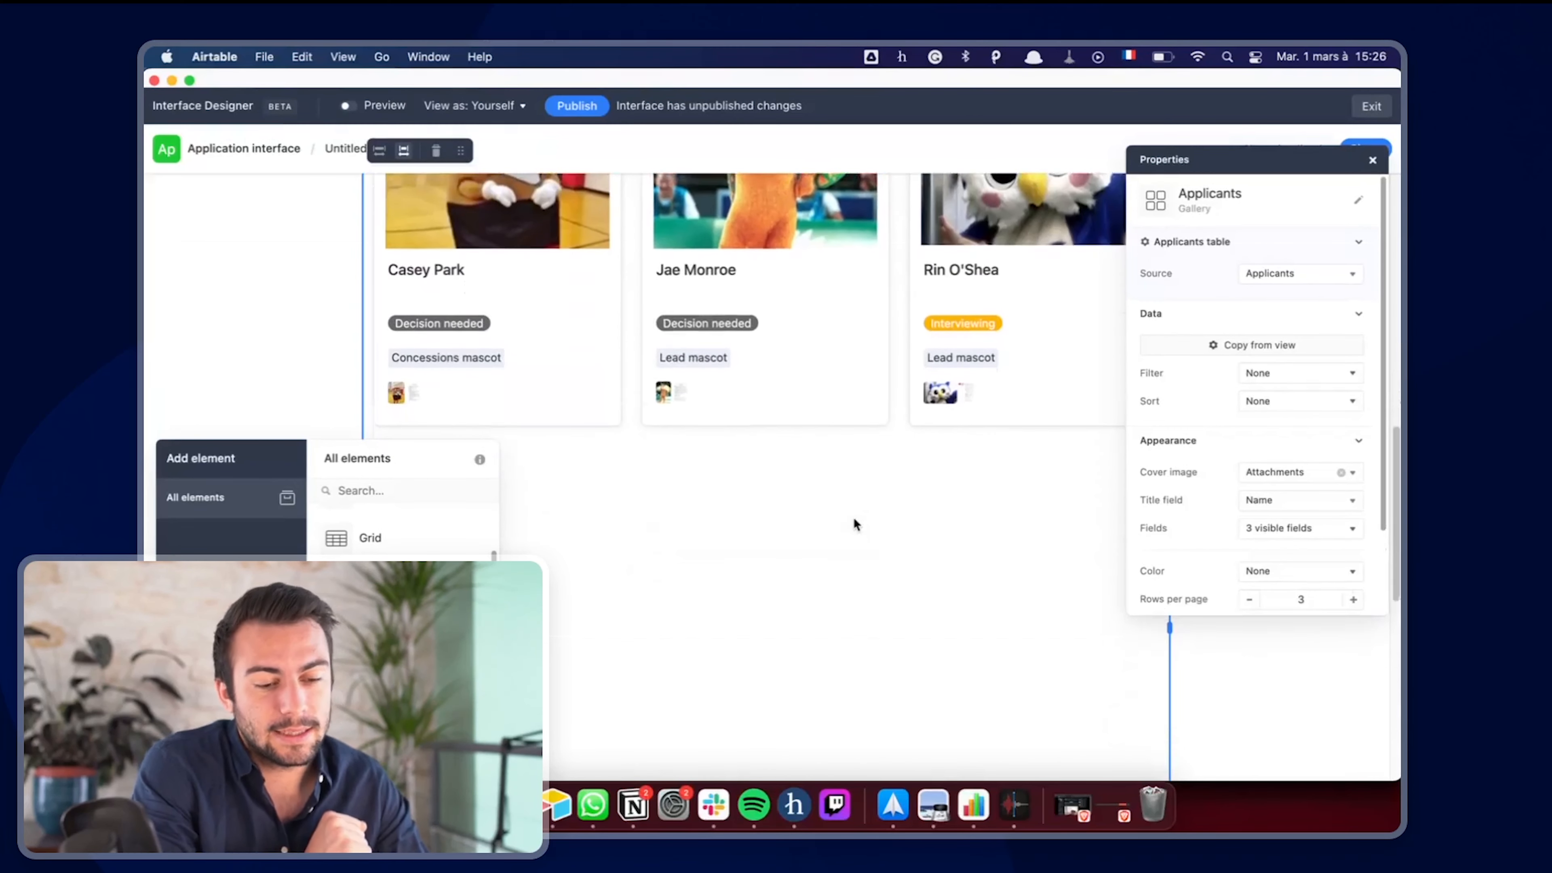
scroll(400, 538, "down", 2)
left_click_drag(600, 638, 599, 636)
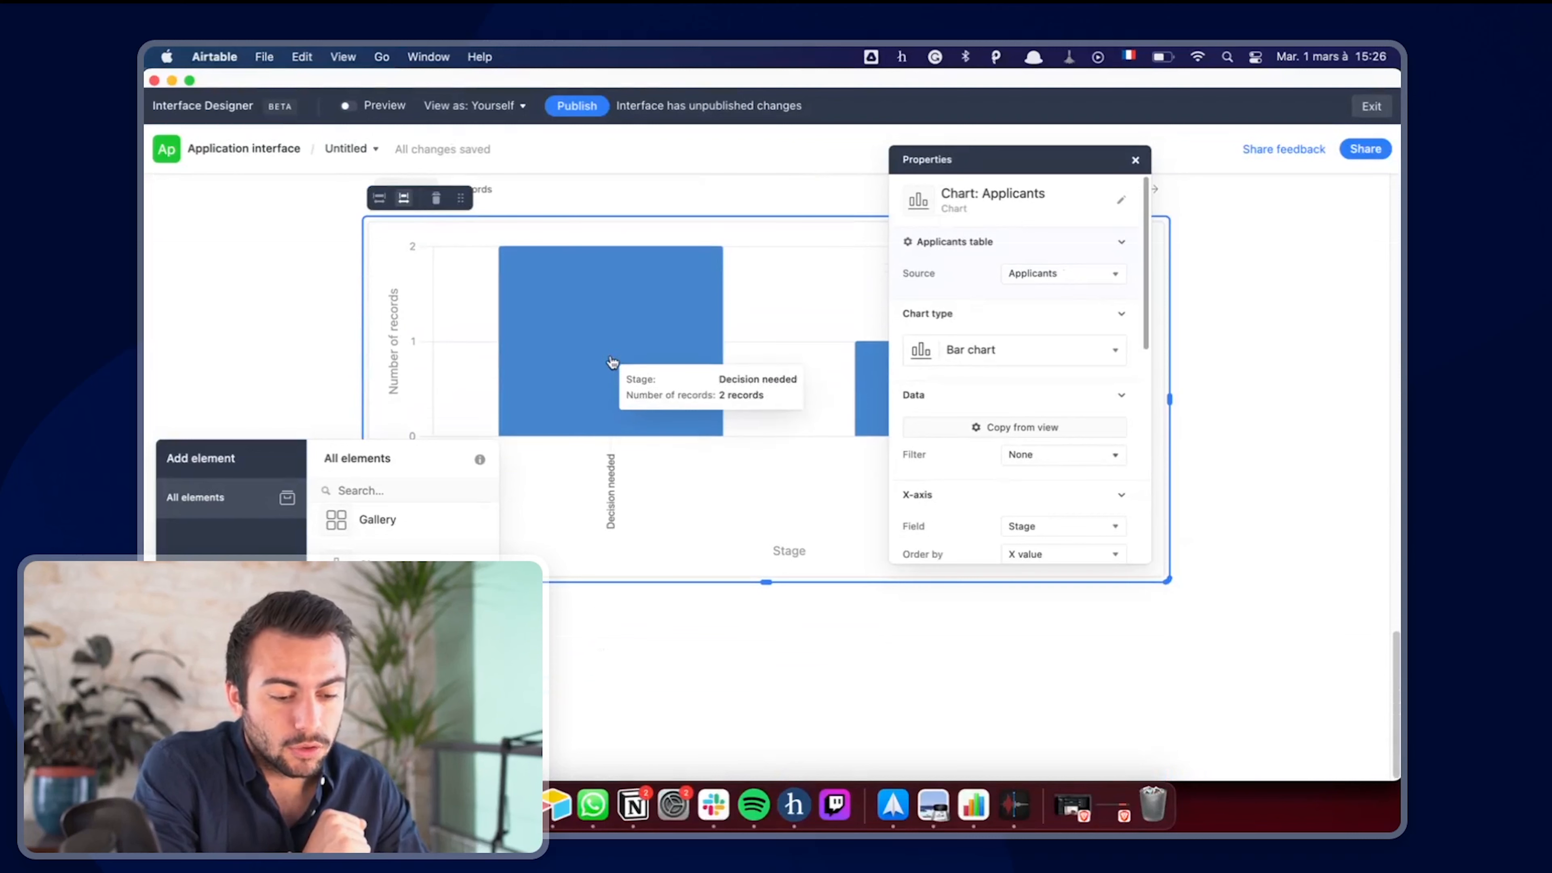
left_click(1197, 367)
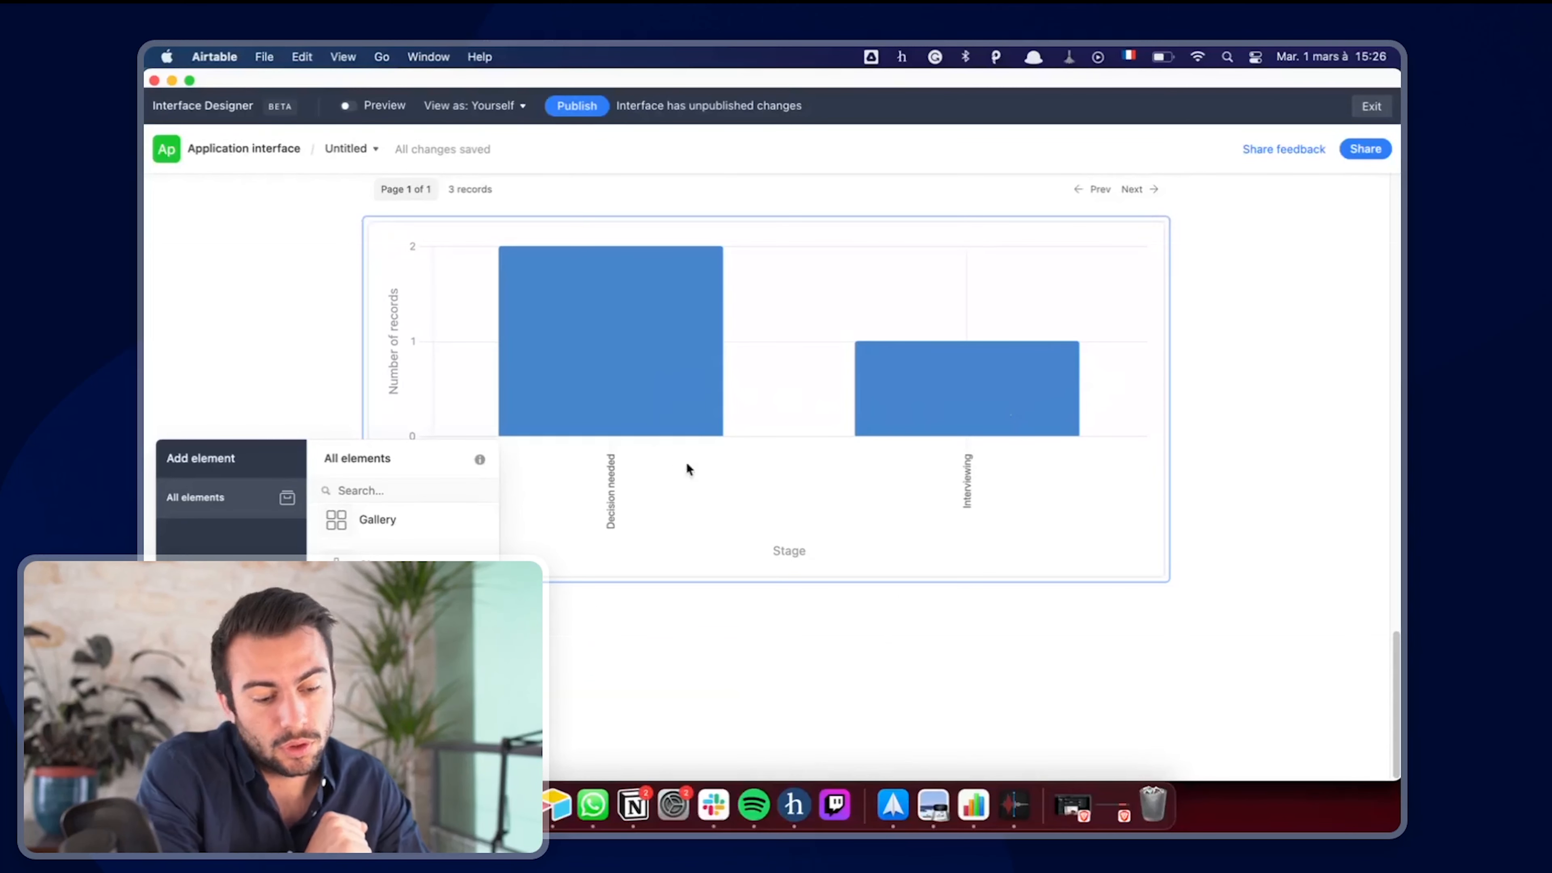
- Try the Line chart and Scatter chart types on the applicants chart and set its type to Pie chart
left_click(885, 367)
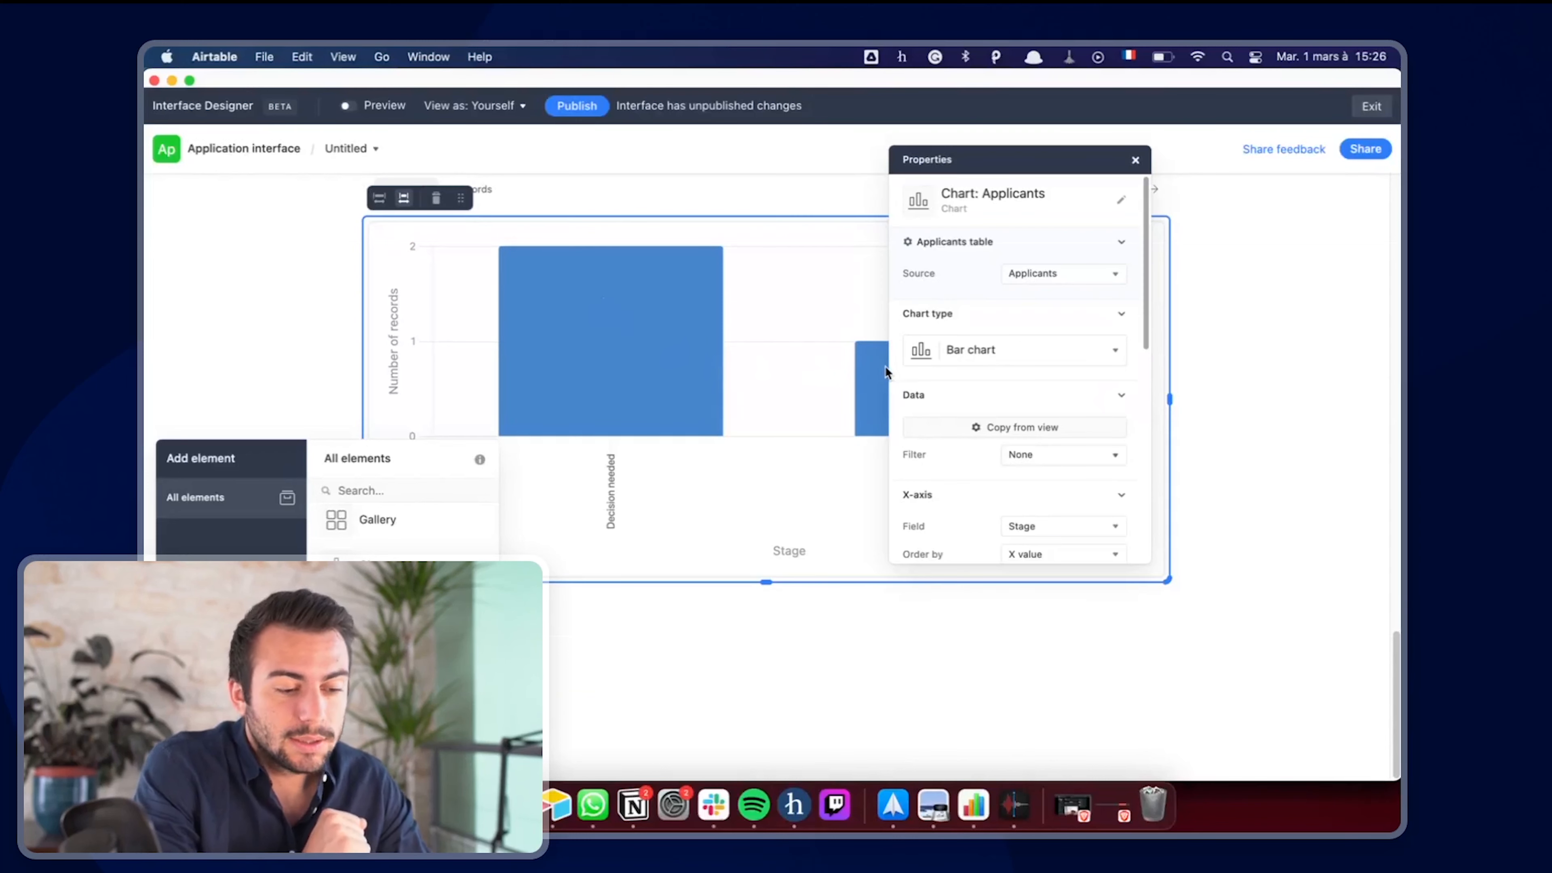
left_click(1030, 349)
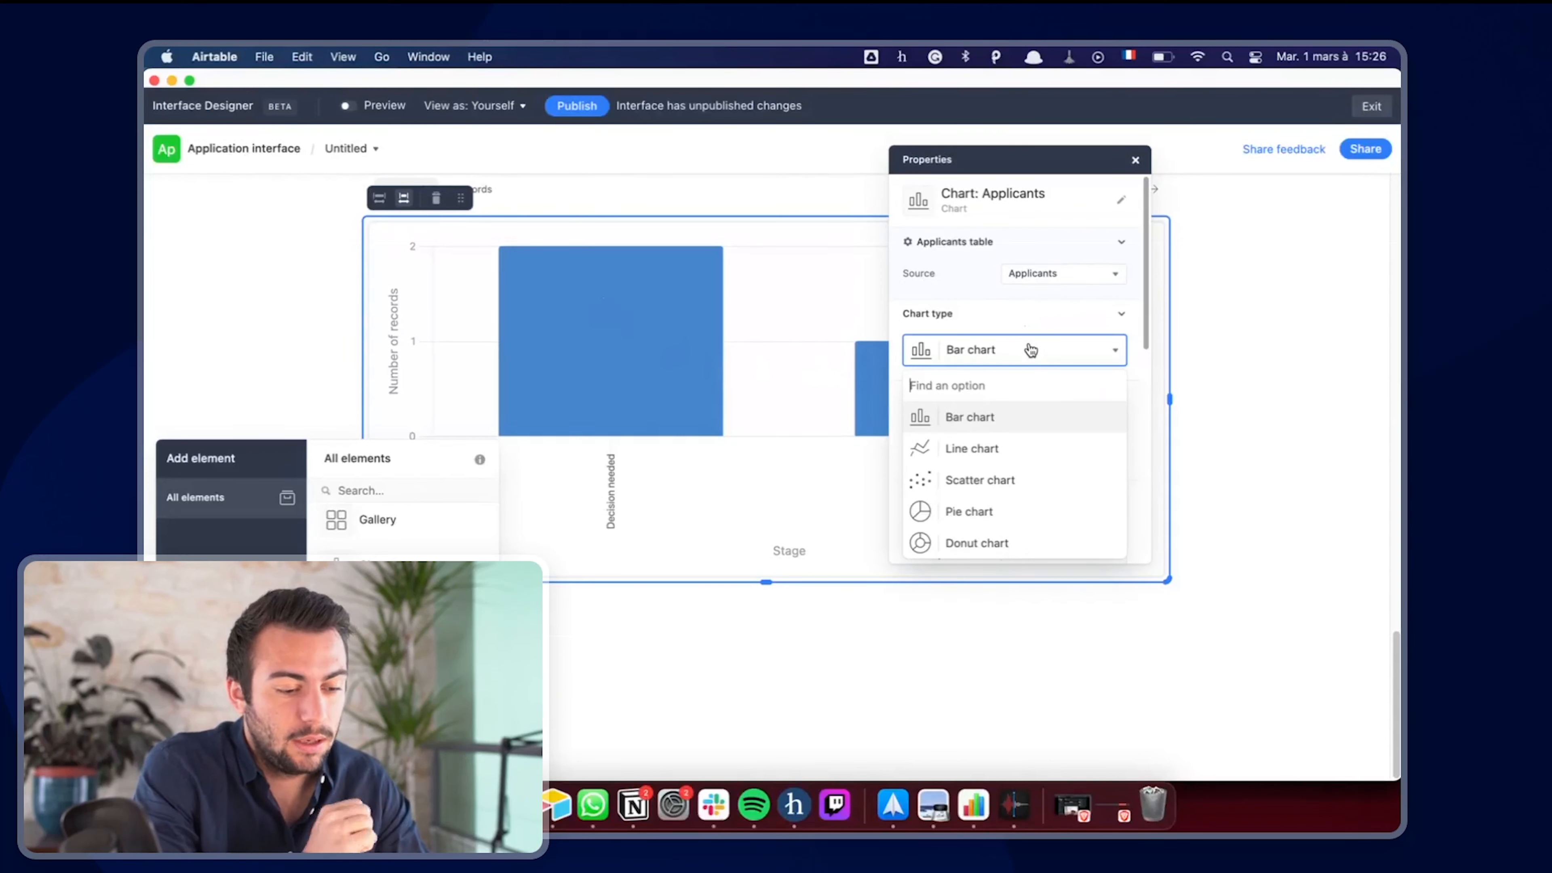
left_click(998, 449)
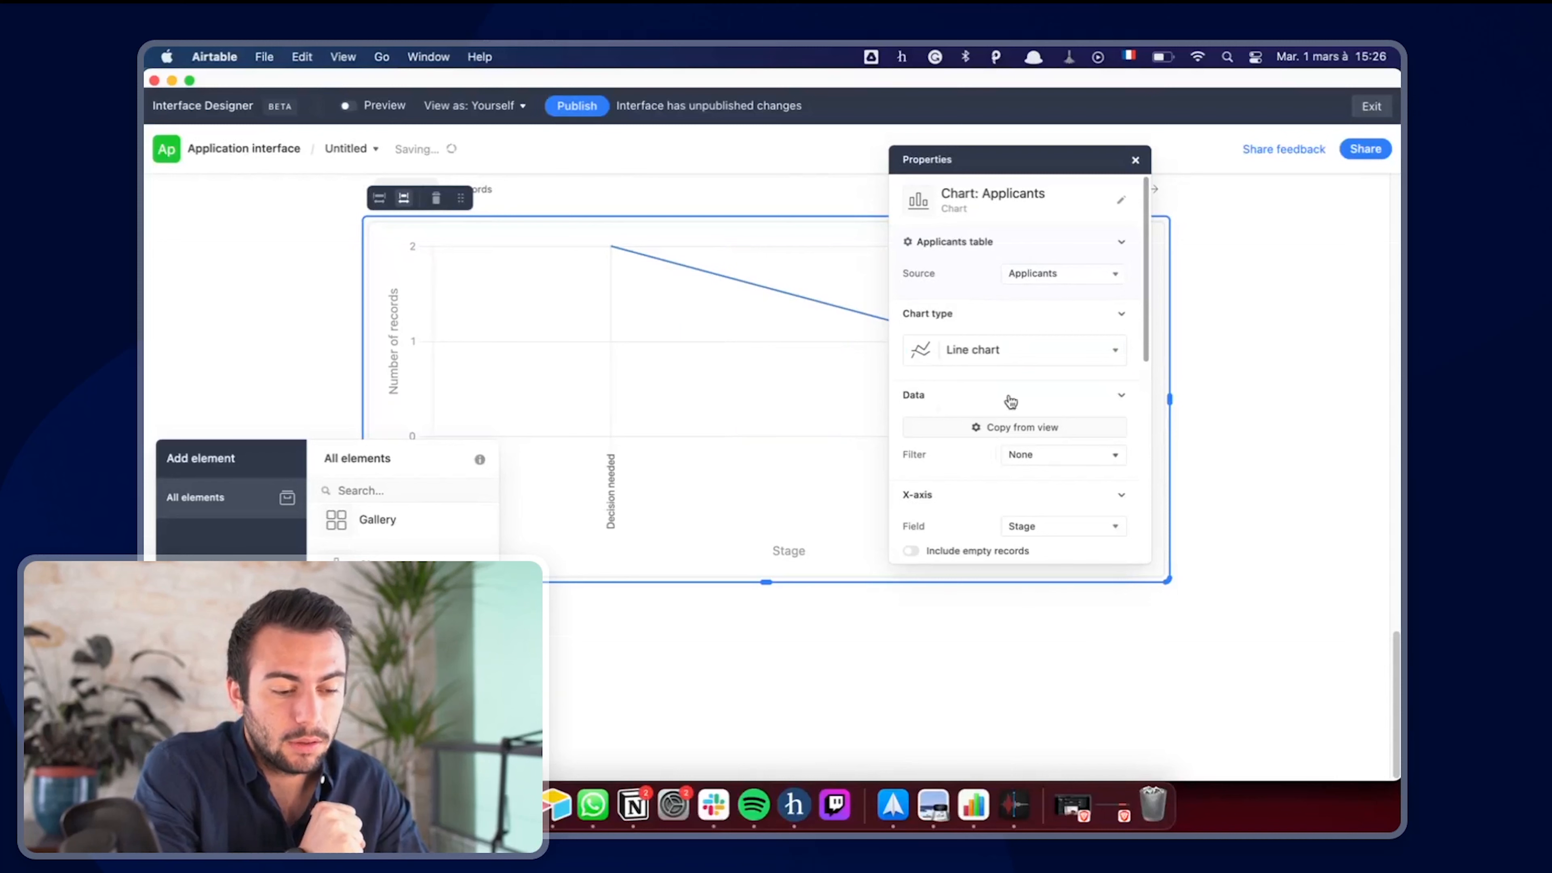
left_click(1003, 350)
left_click(983, 479)
left_click(988, 365)
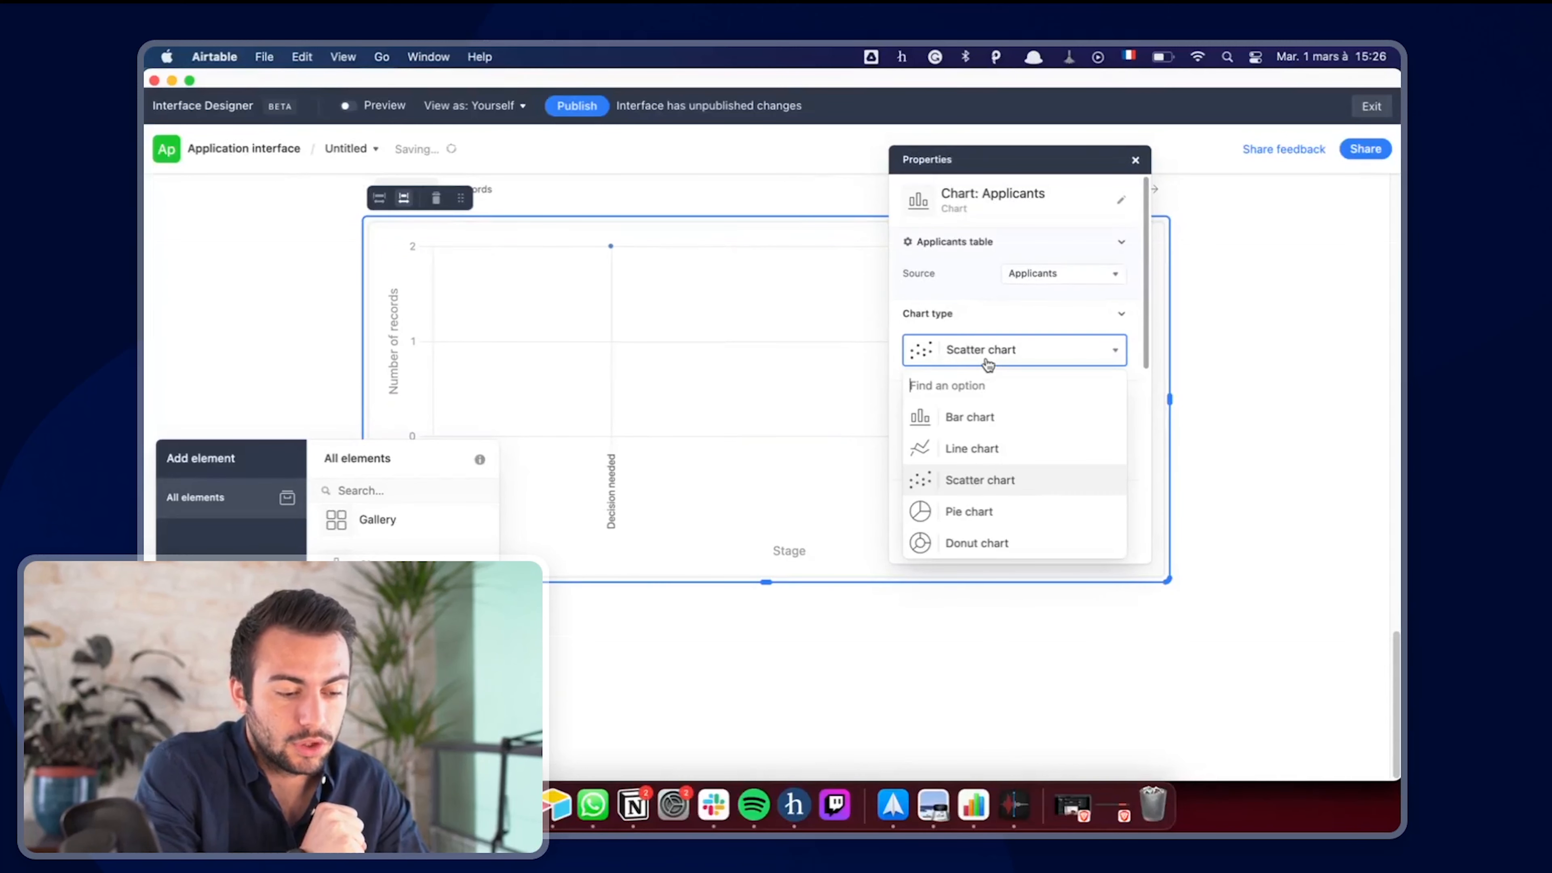
left_click(964, 509)
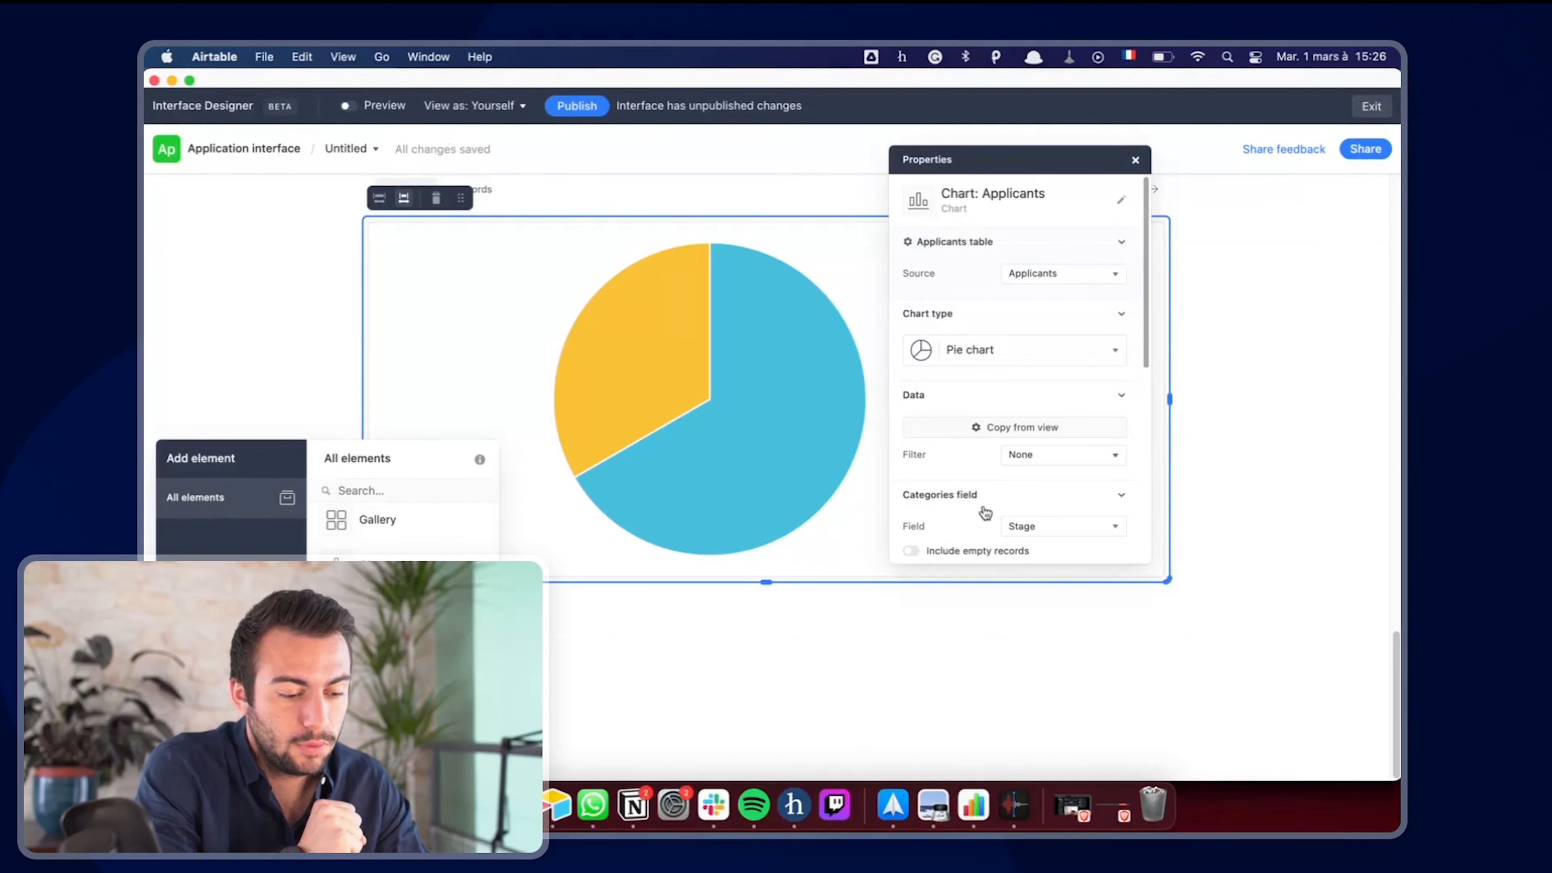
- Try the pie chart's values as a field summary of Stage with the Distinct aggregate and review the field and aggregate options
scroll(1003, 476, "down", 5)
scroll(1066, 444, "down", 3)
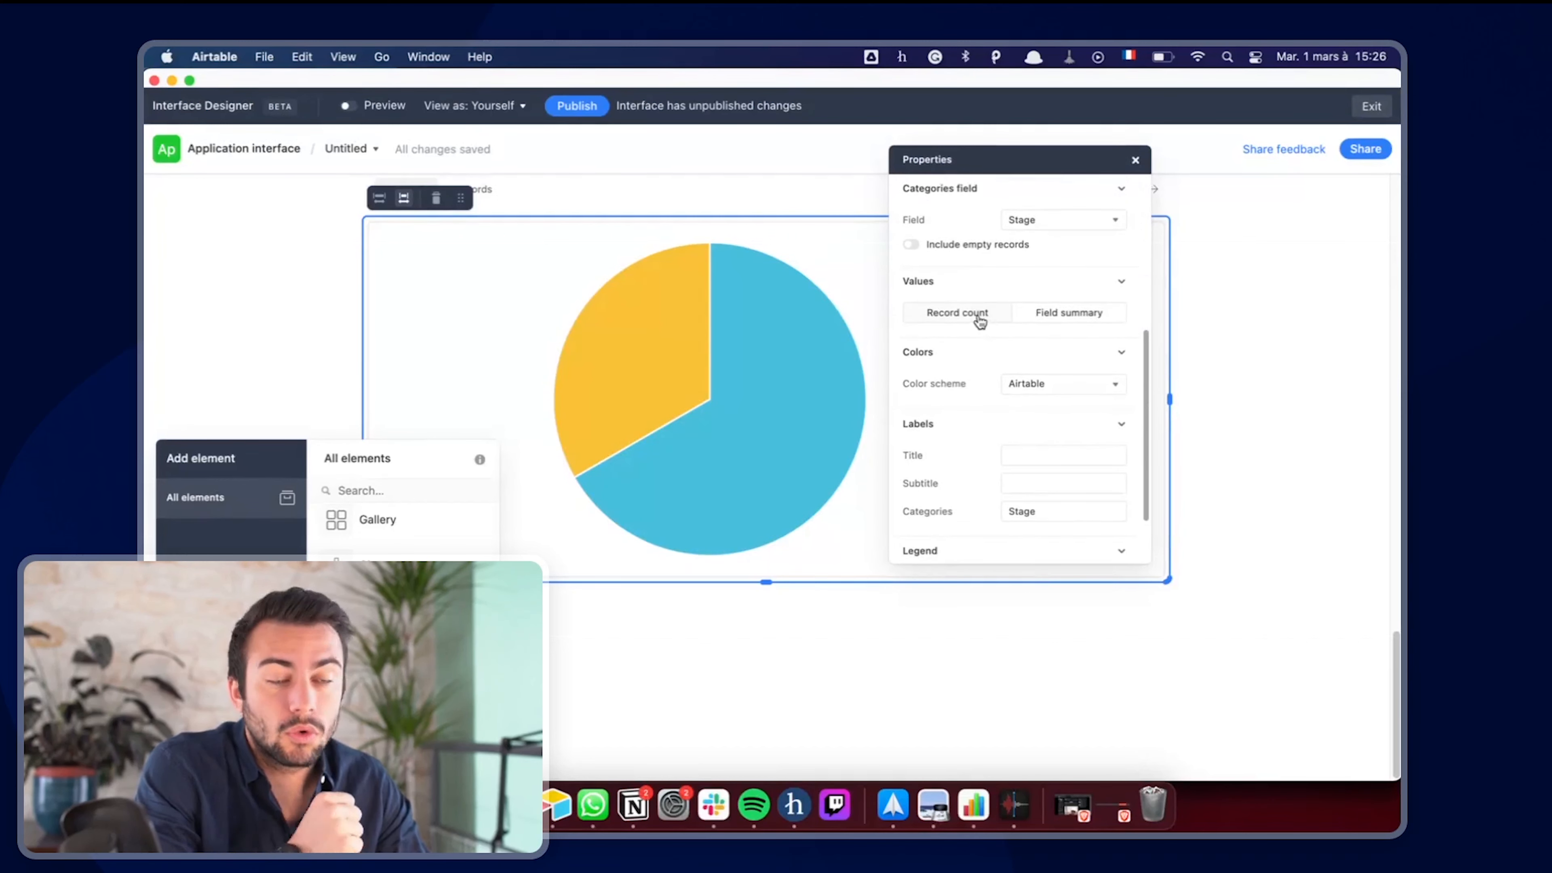
left_click(1069, 313)
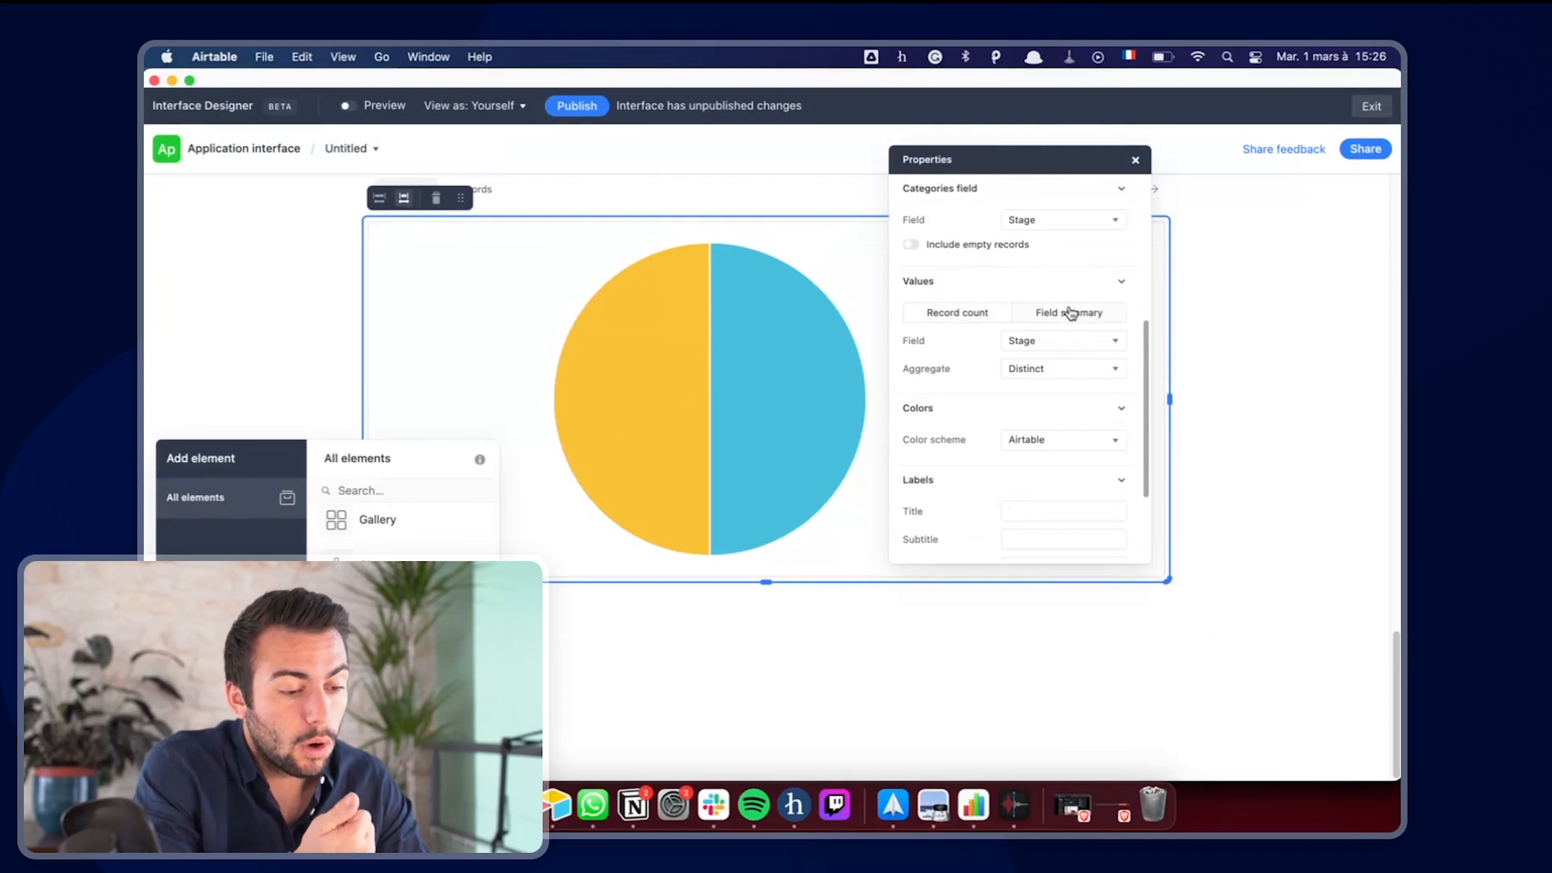
left_click(1059, 341)
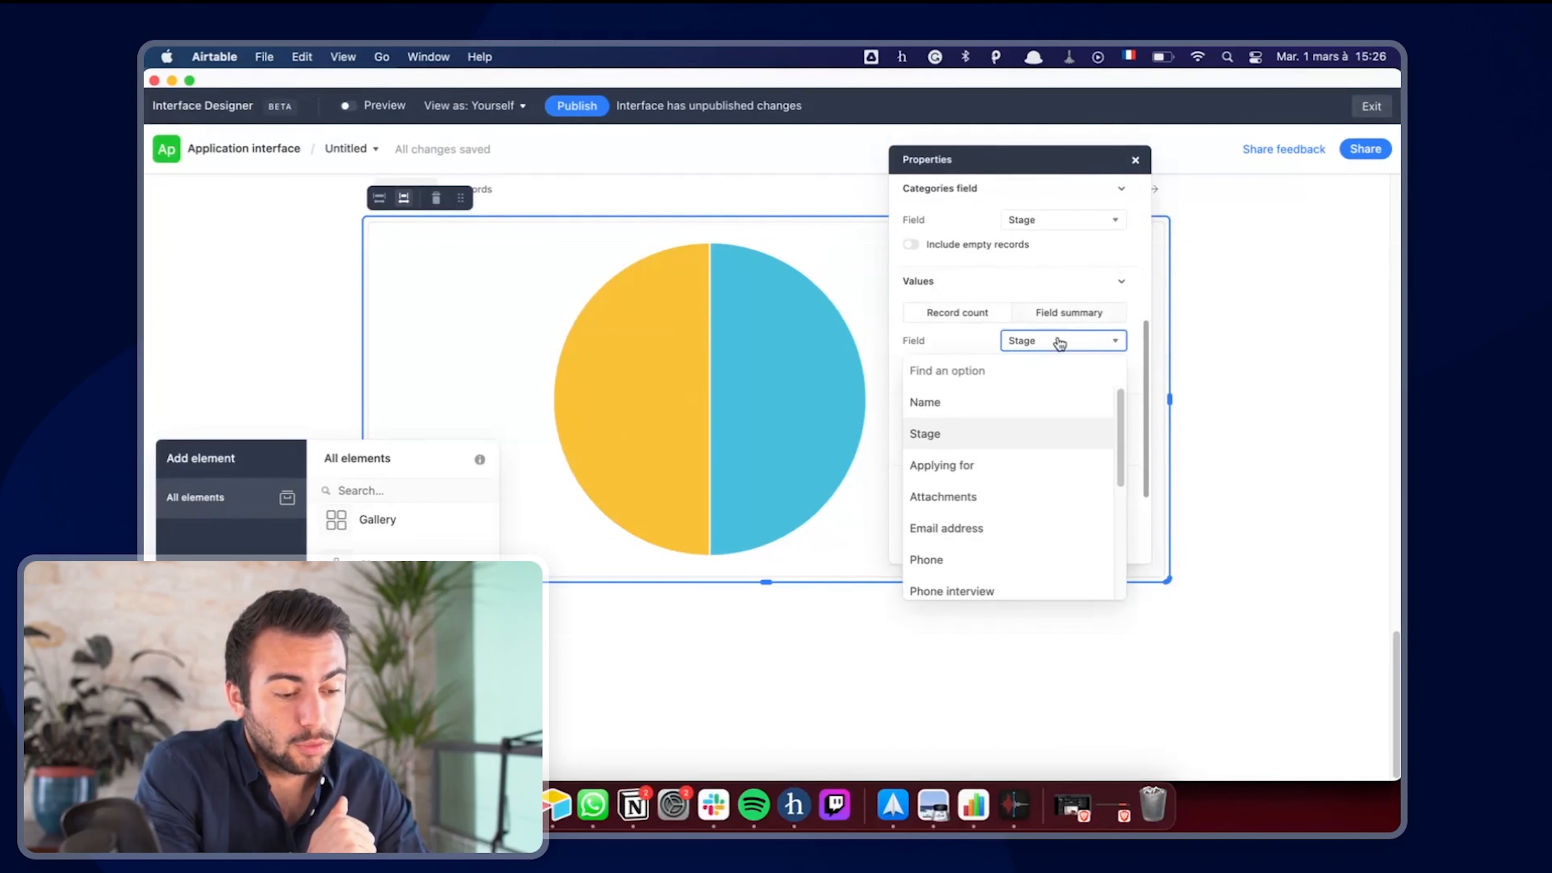
left_click(1059, 344)
left_click(991, 314)
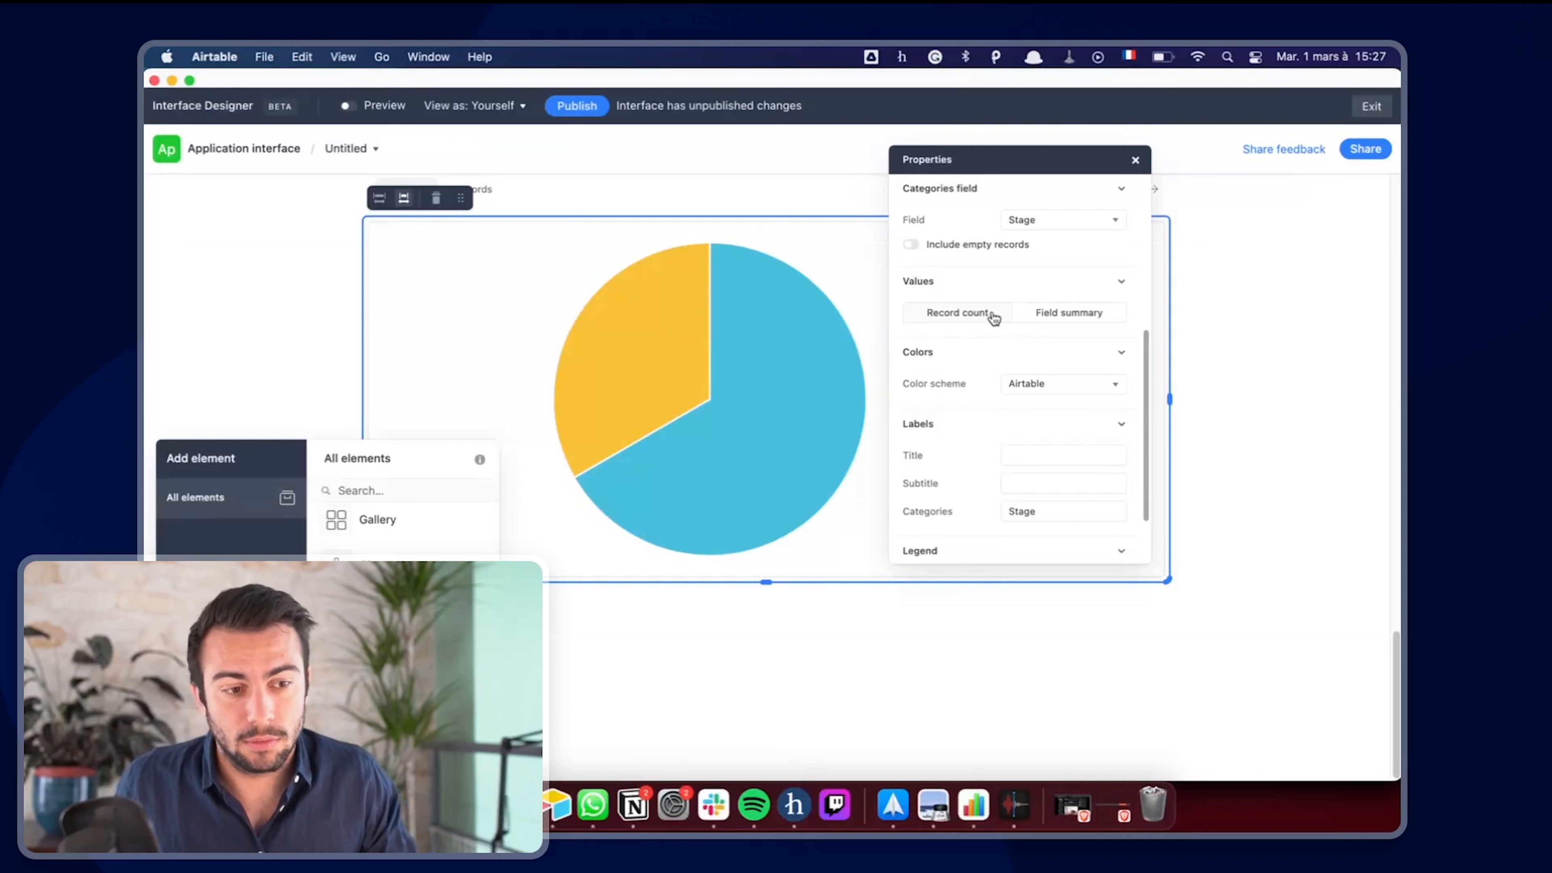
left_click(1033, 319)
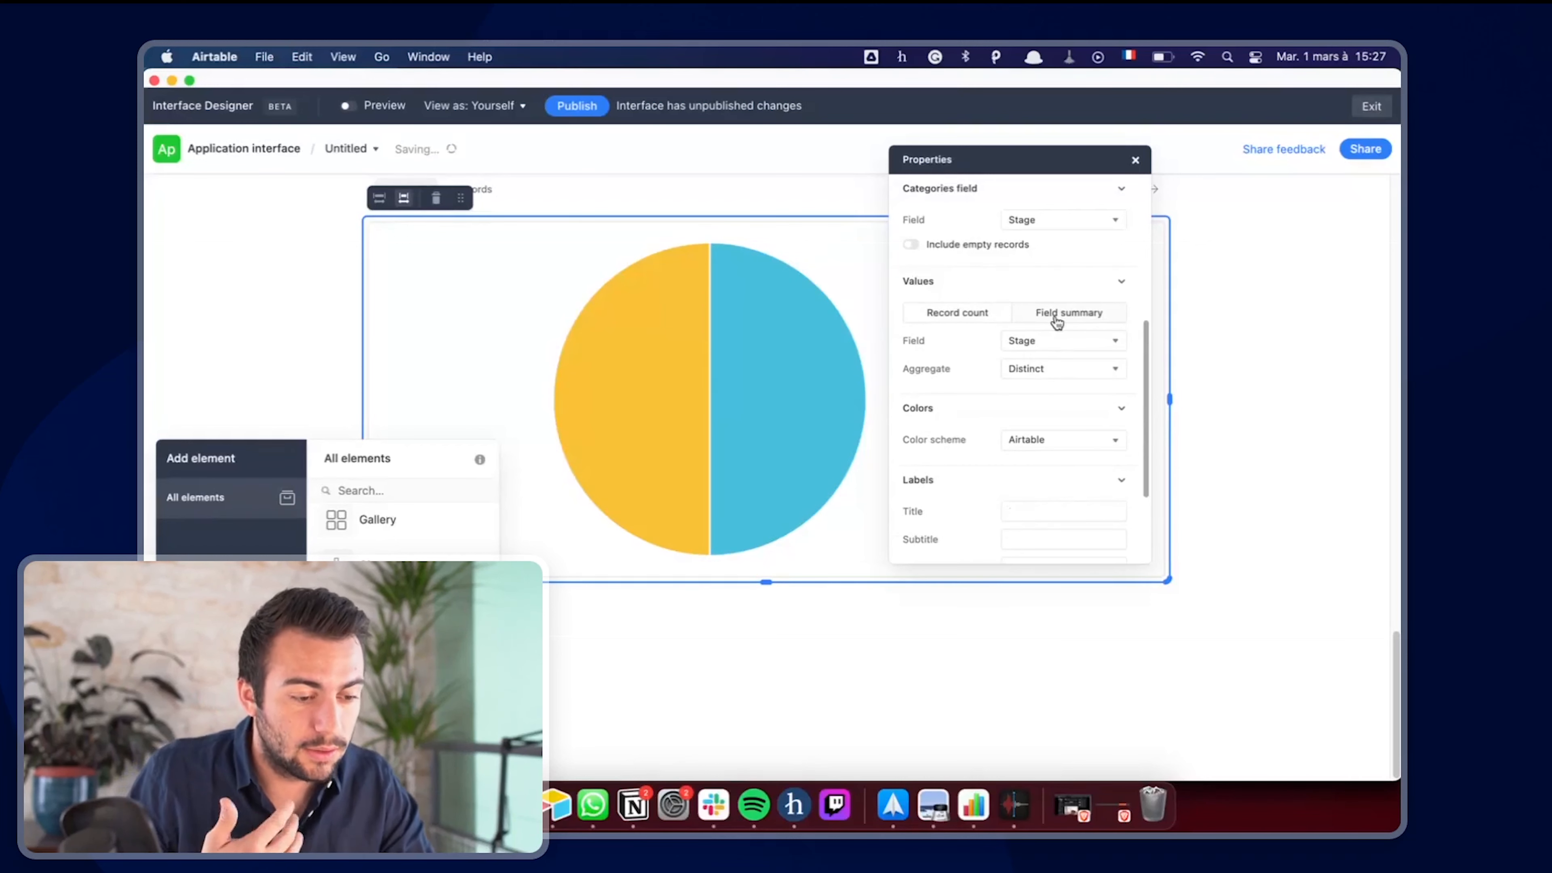
left_click(1038, 375)
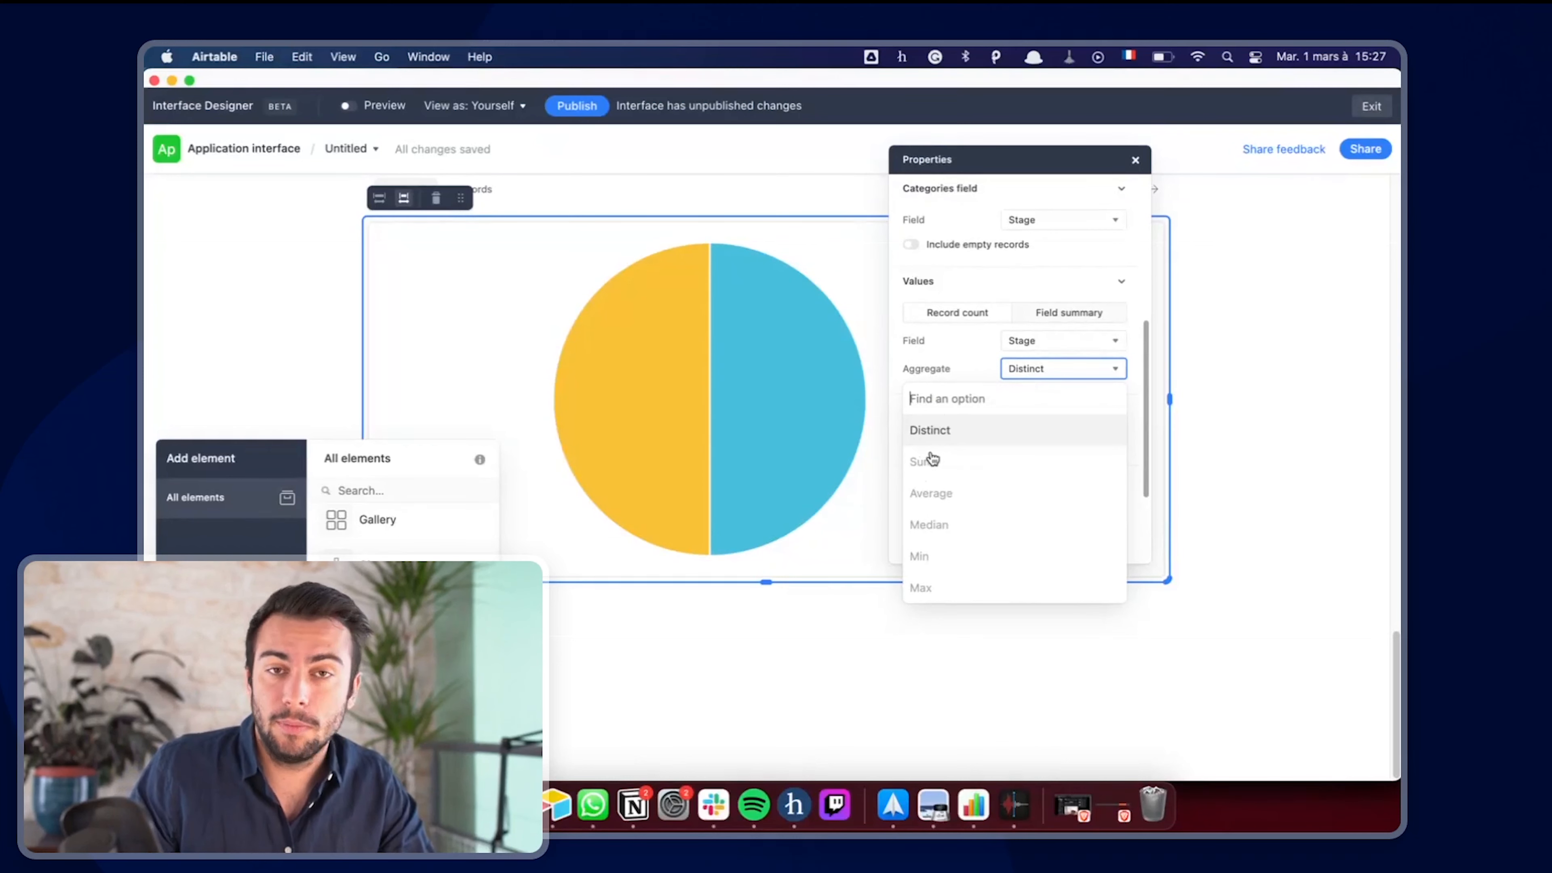
left_click(958, 344)
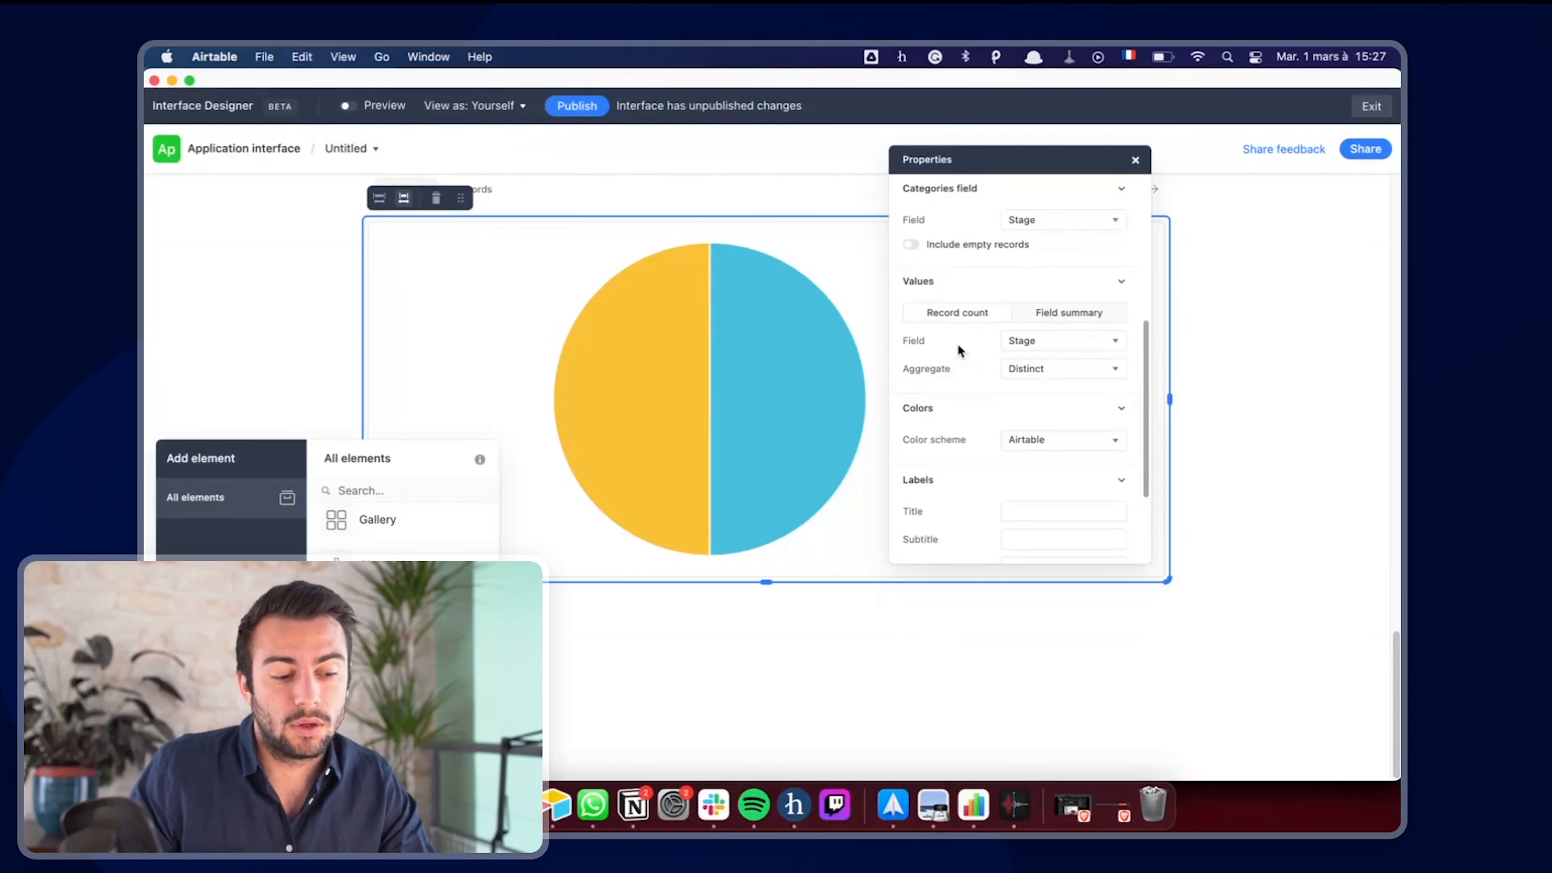
- Check the pie chart's filter options and copy its data settings from the Resumes & interviews view
scroll(967, 421, "up", 8)
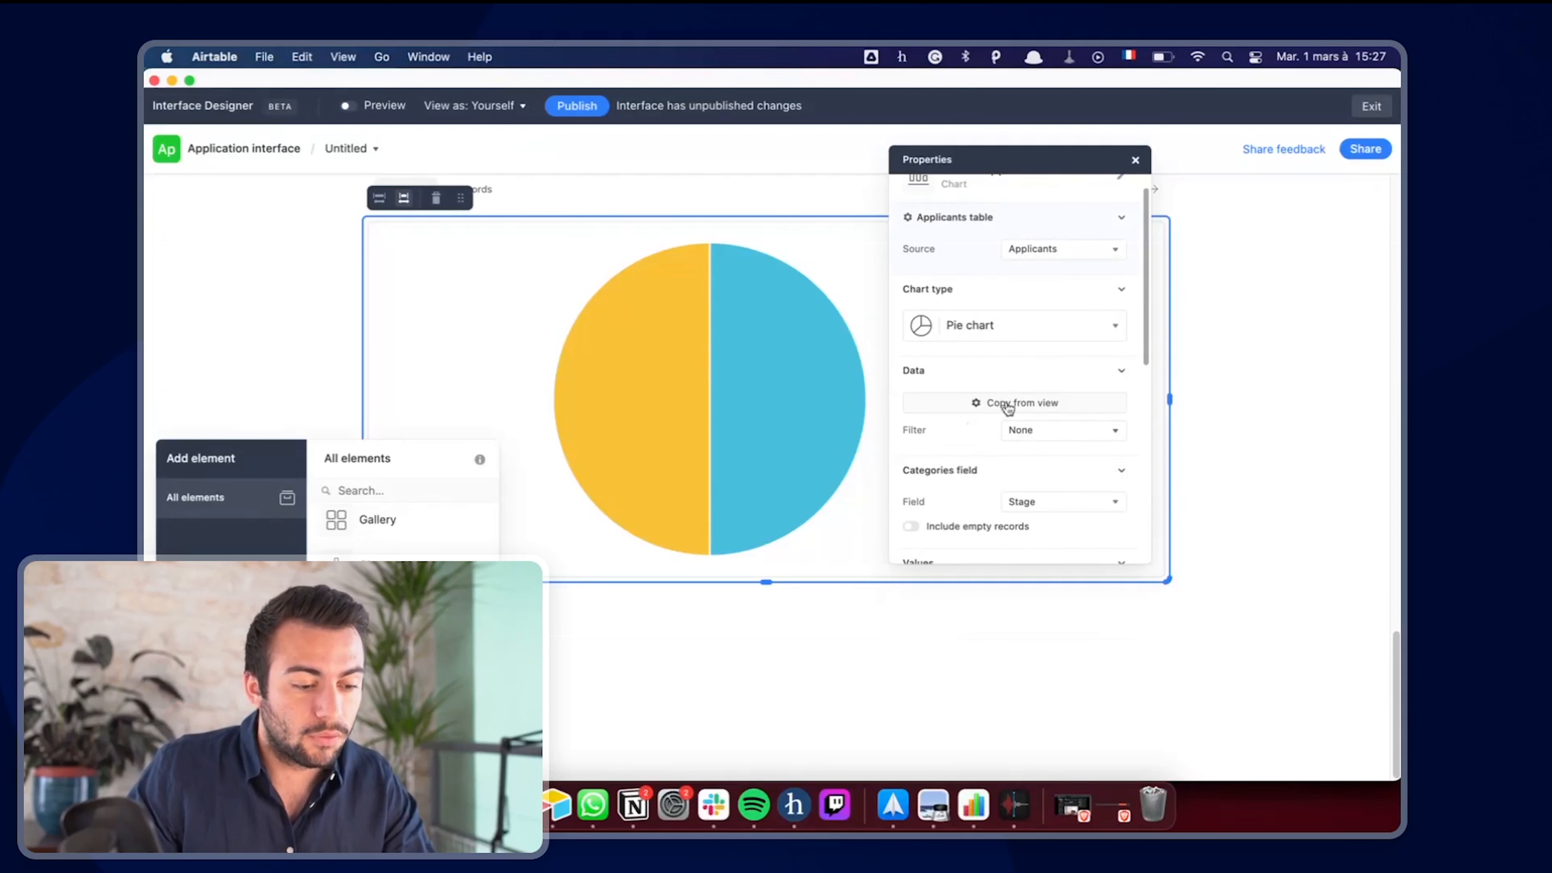
left_click(1045, 437)
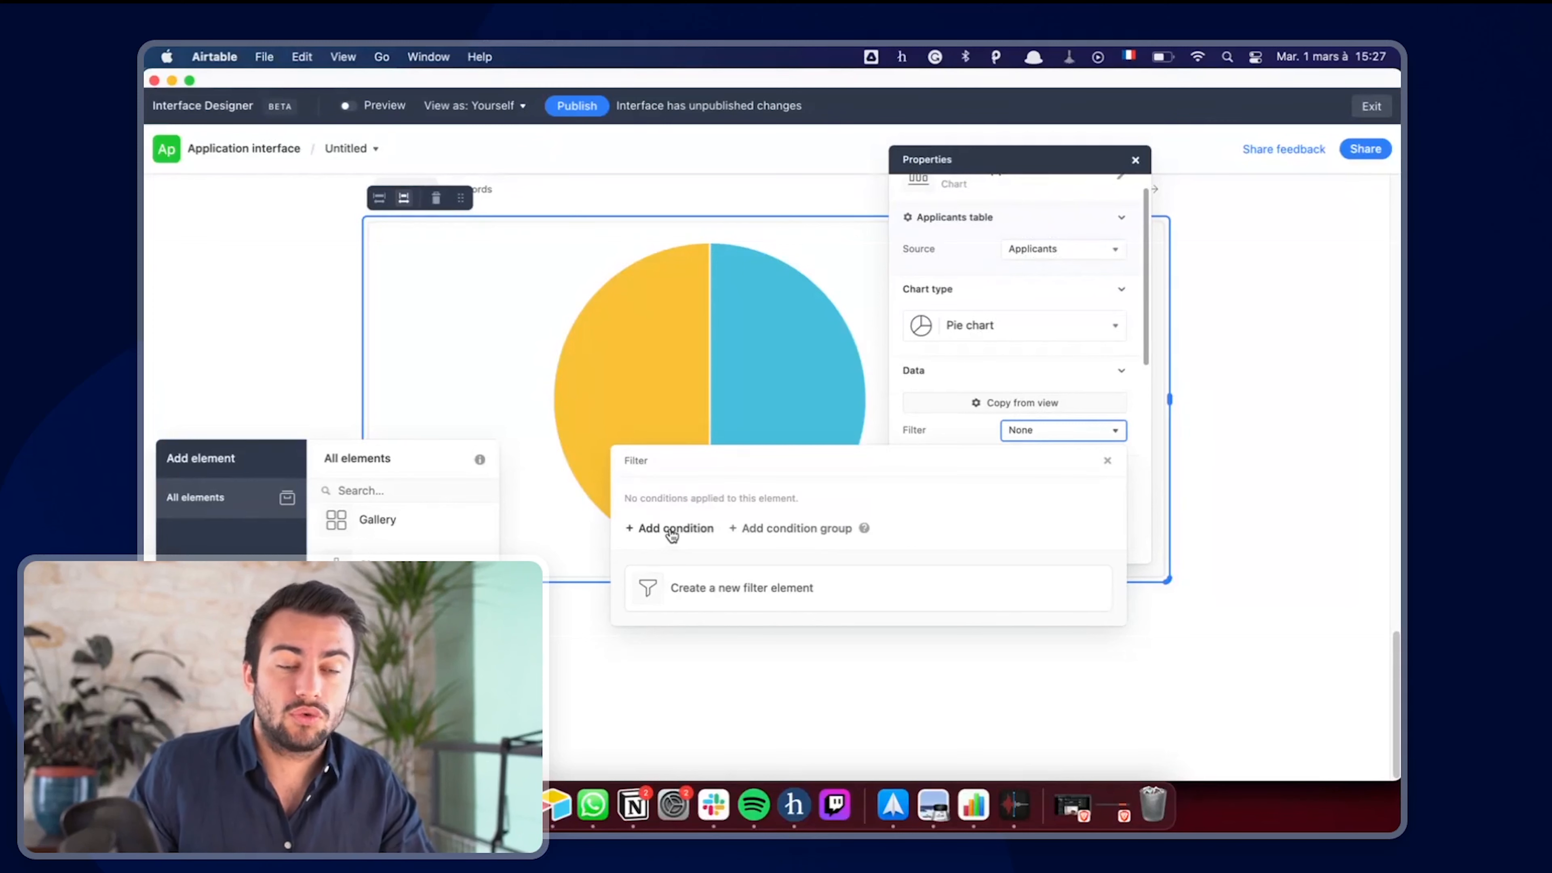
left_click(1006, 402)
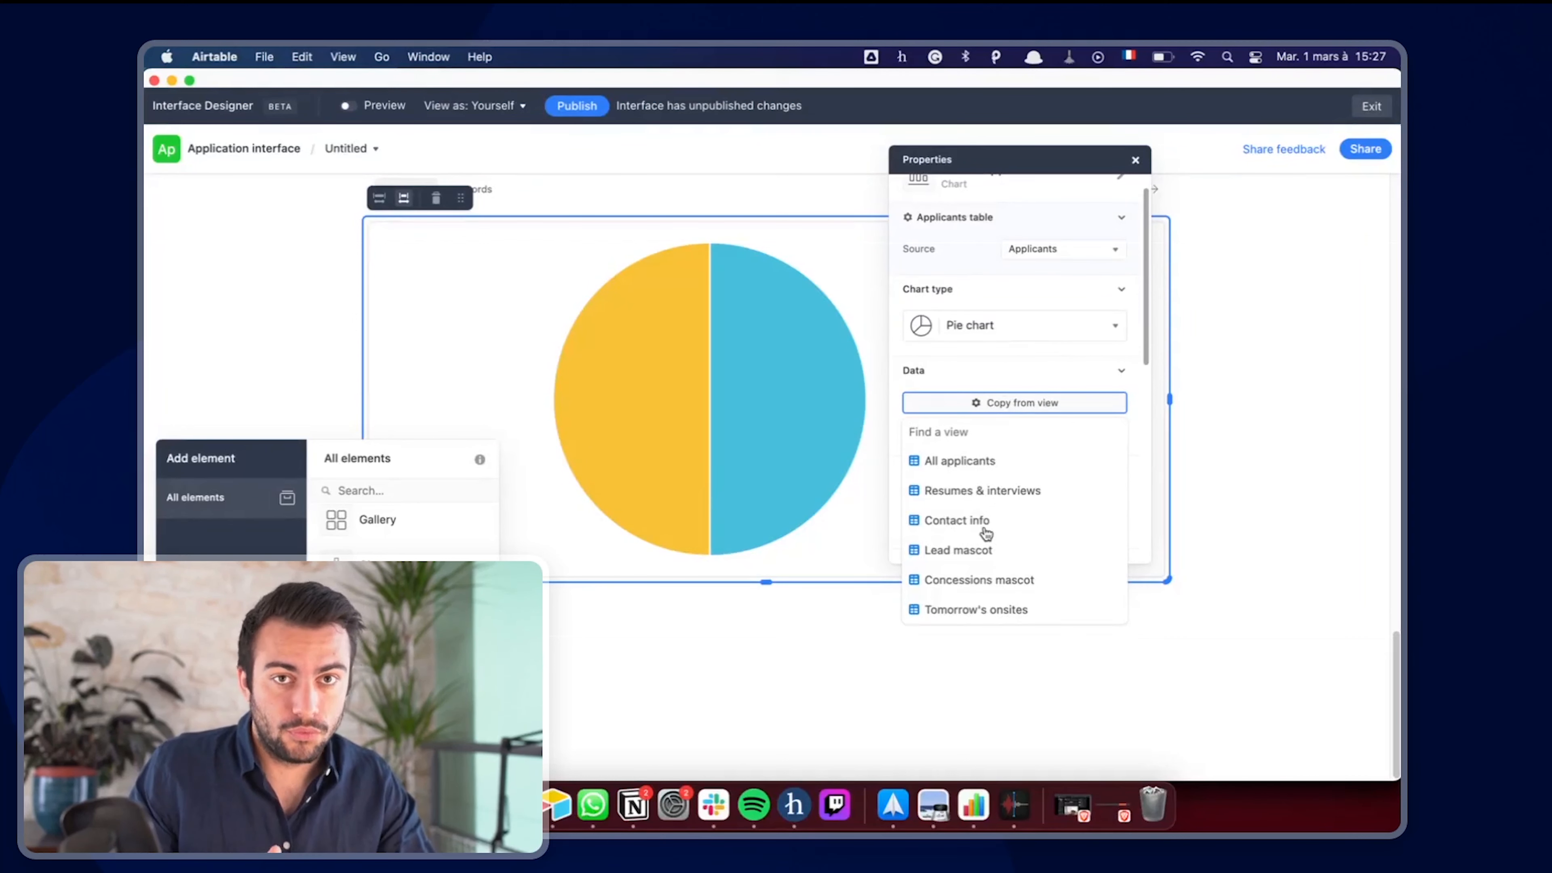
left_click(991, 491)
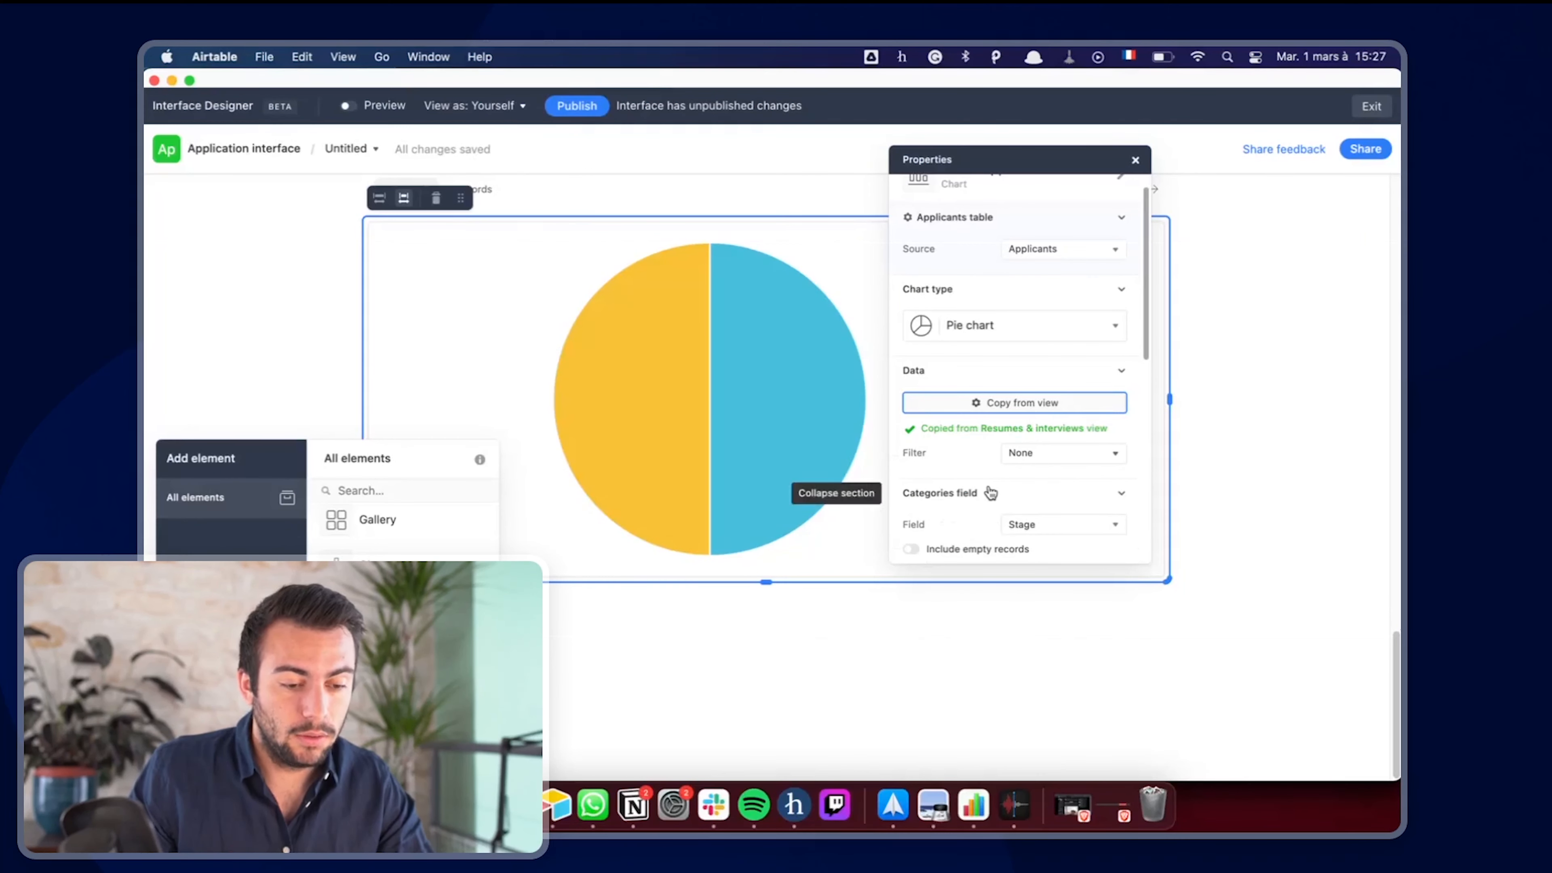
- Add a Filter element for the Applicants table above the pie chart and set its Stage condition to Hire
left_click_drag(361, 557, 490, 532)
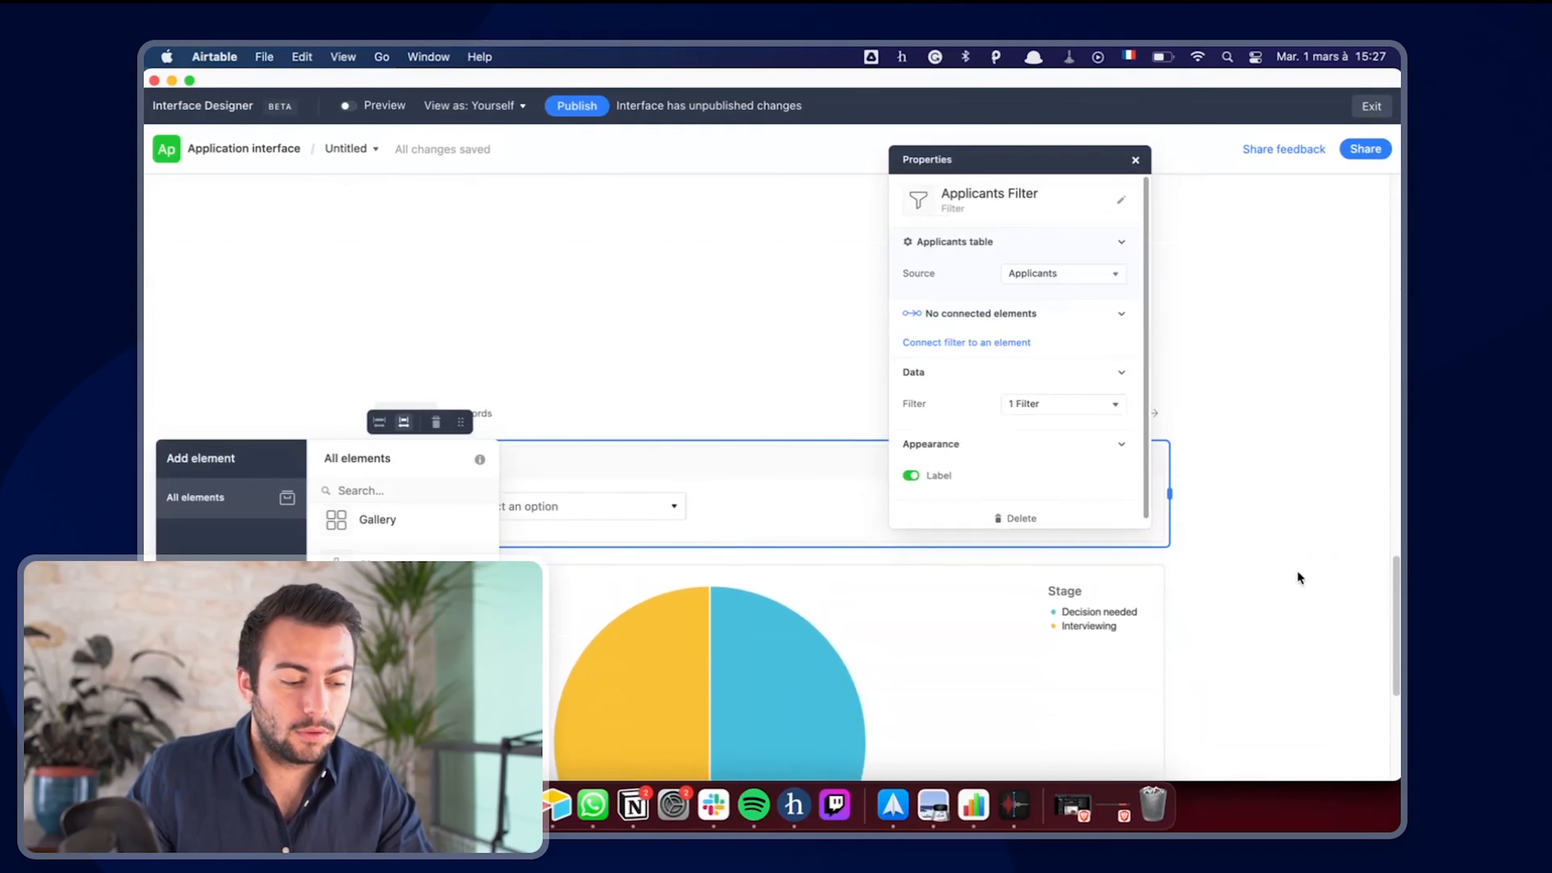
scroll(756, 517, "down", 4)
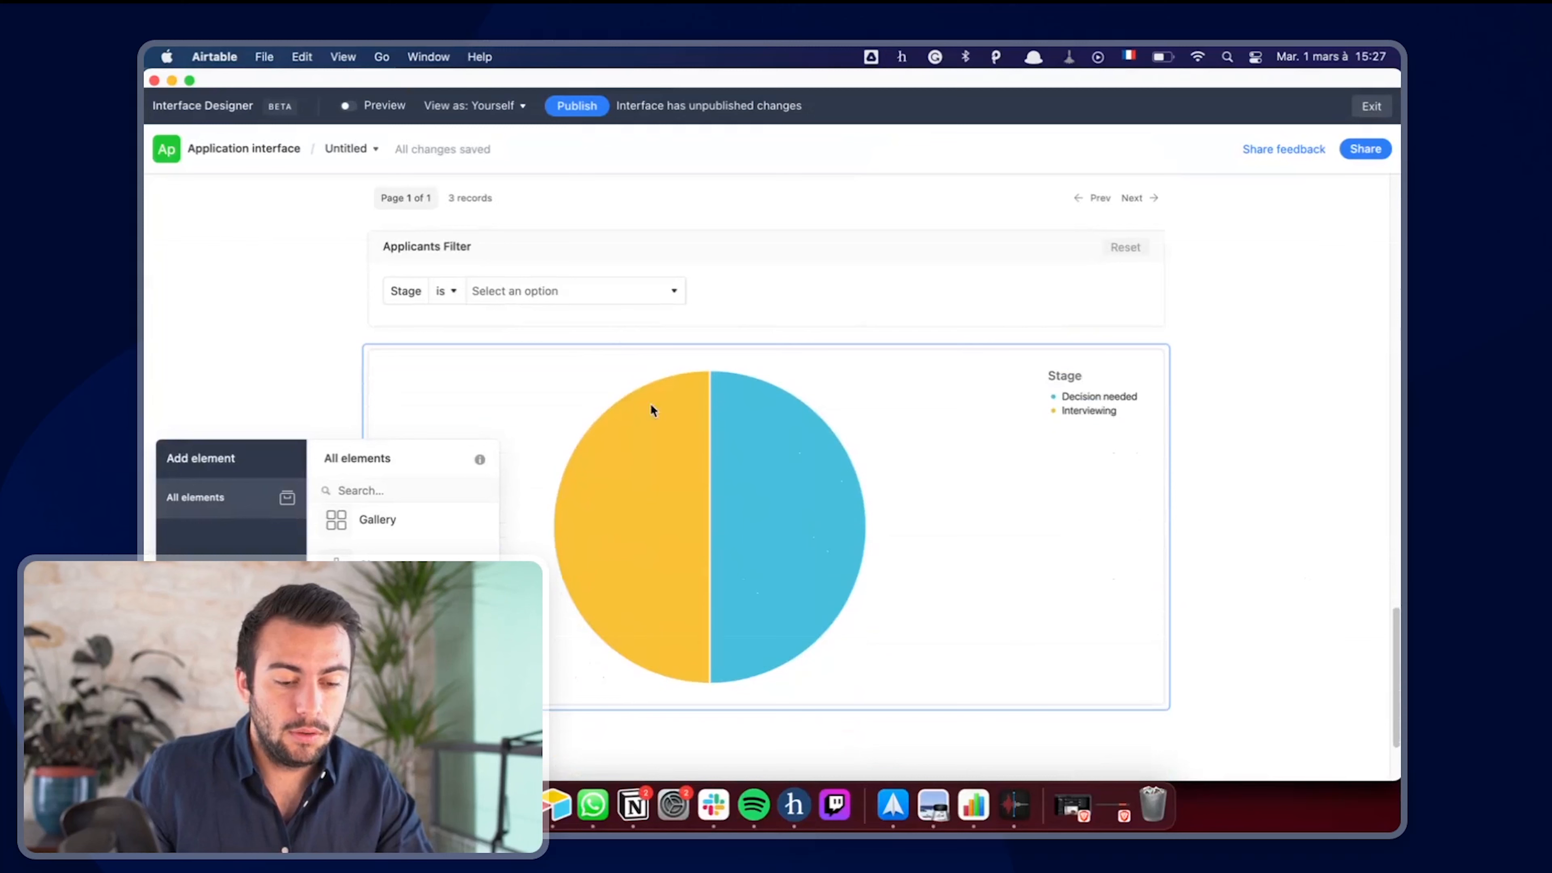
left_click(563, 293)
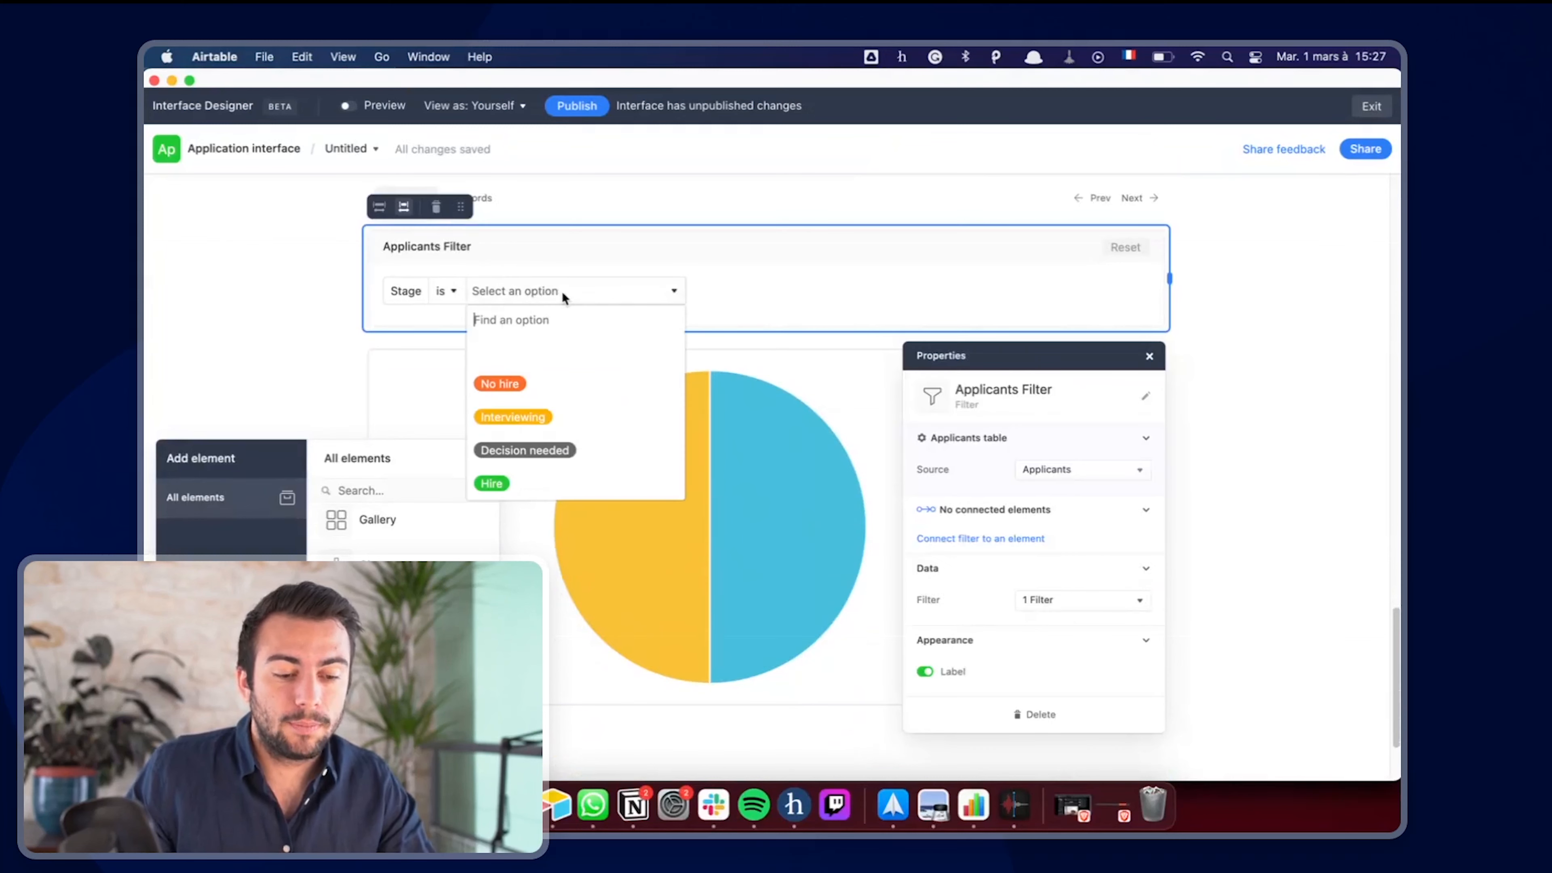
left_click(530, 486)
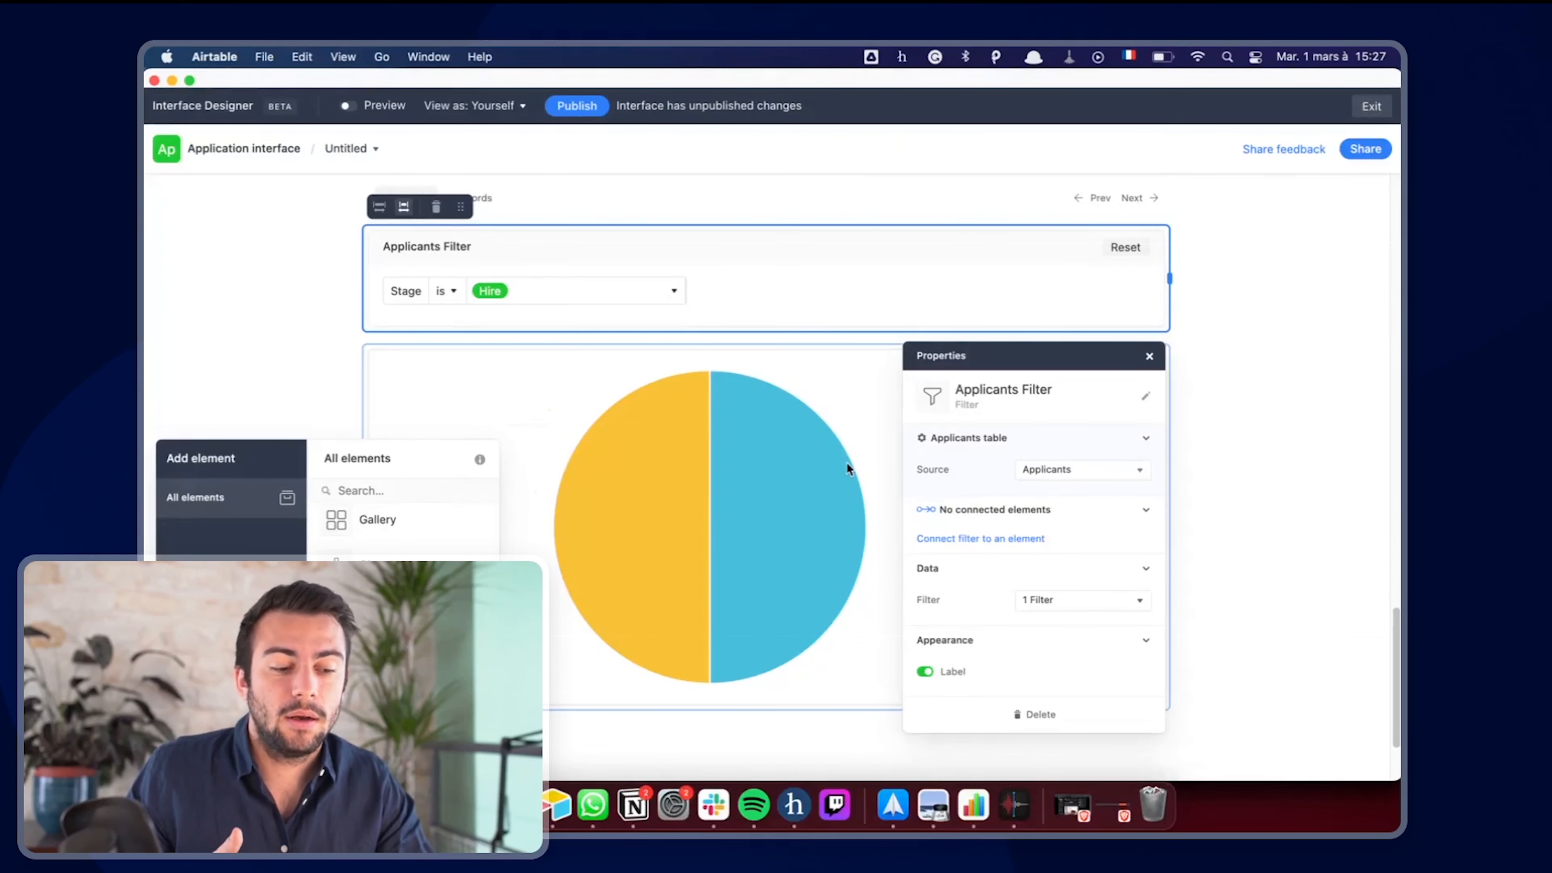
- Connect the pie chart to the existing Applicants Filter element
scroll(847, 469, "down", 2)
left_click(811, 383)
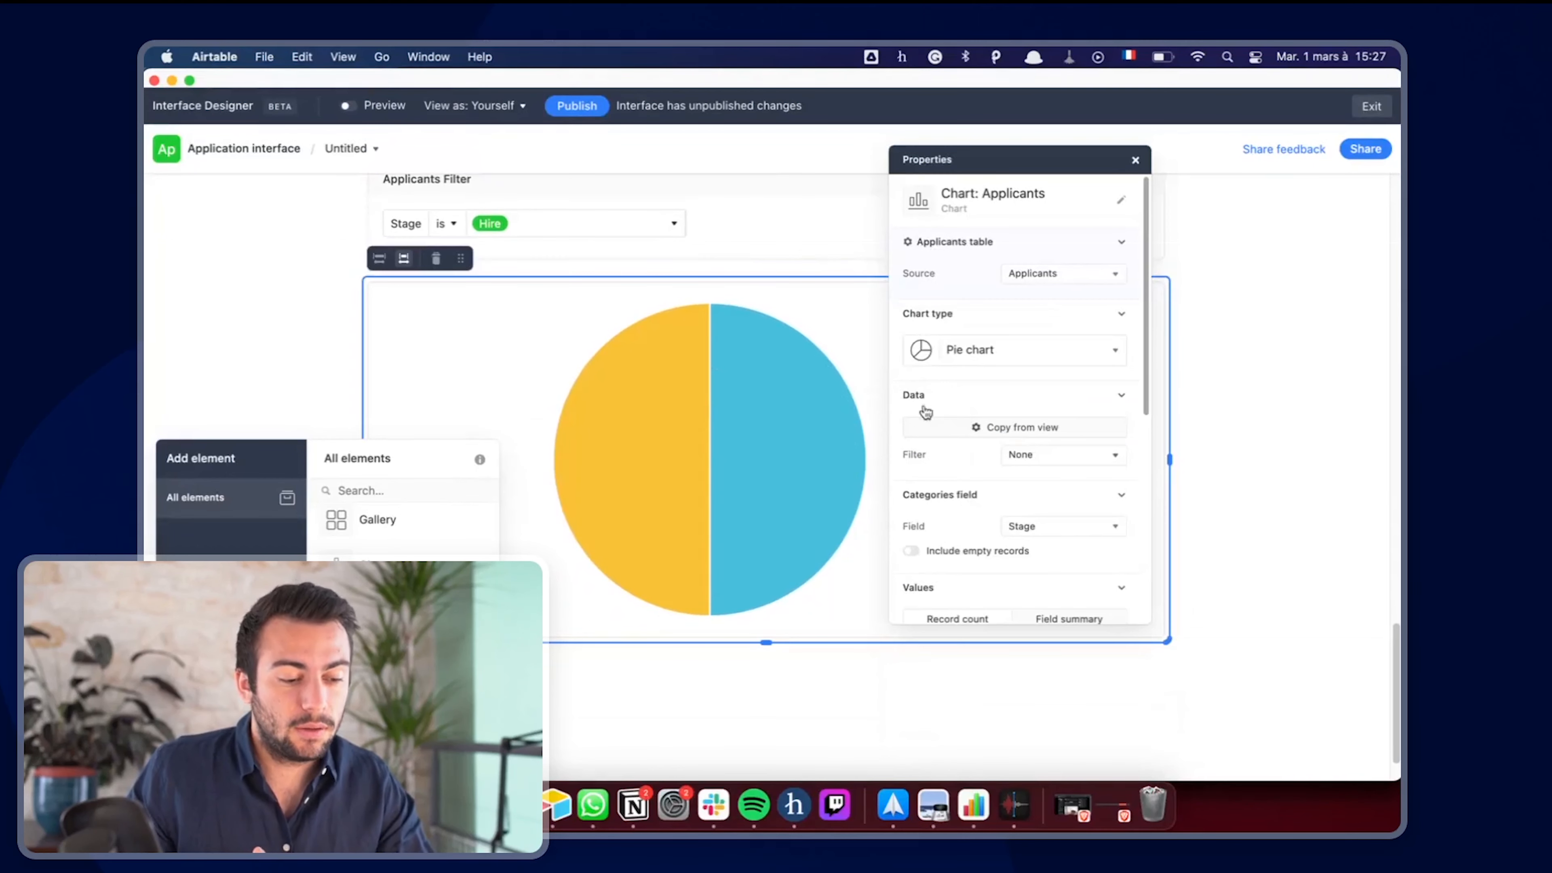
scroll(984, 428, "down", 3)
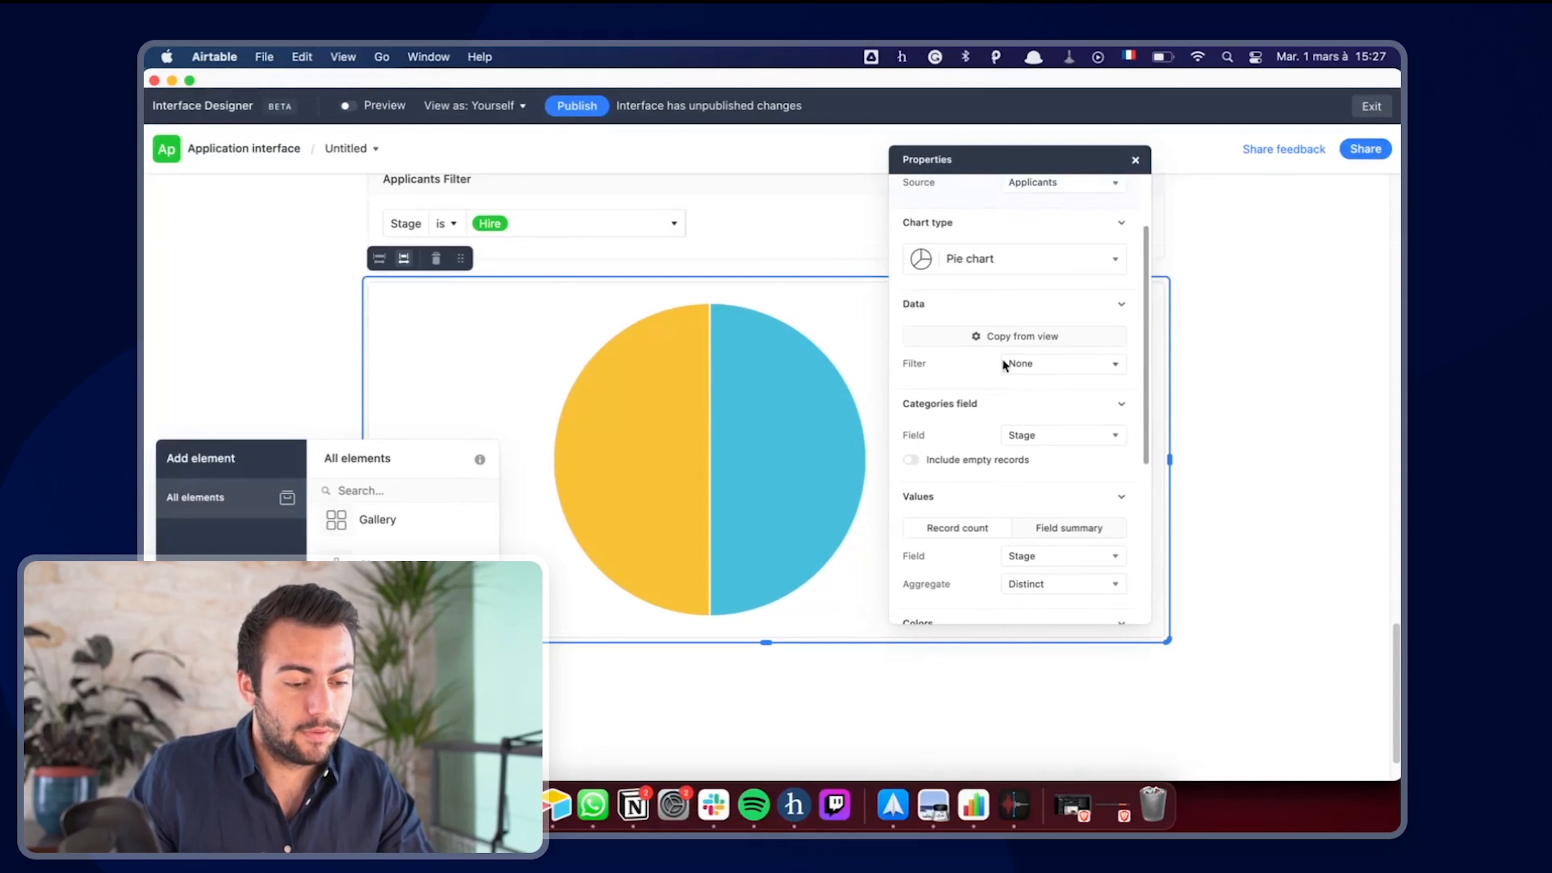
left_click(1003, 364)
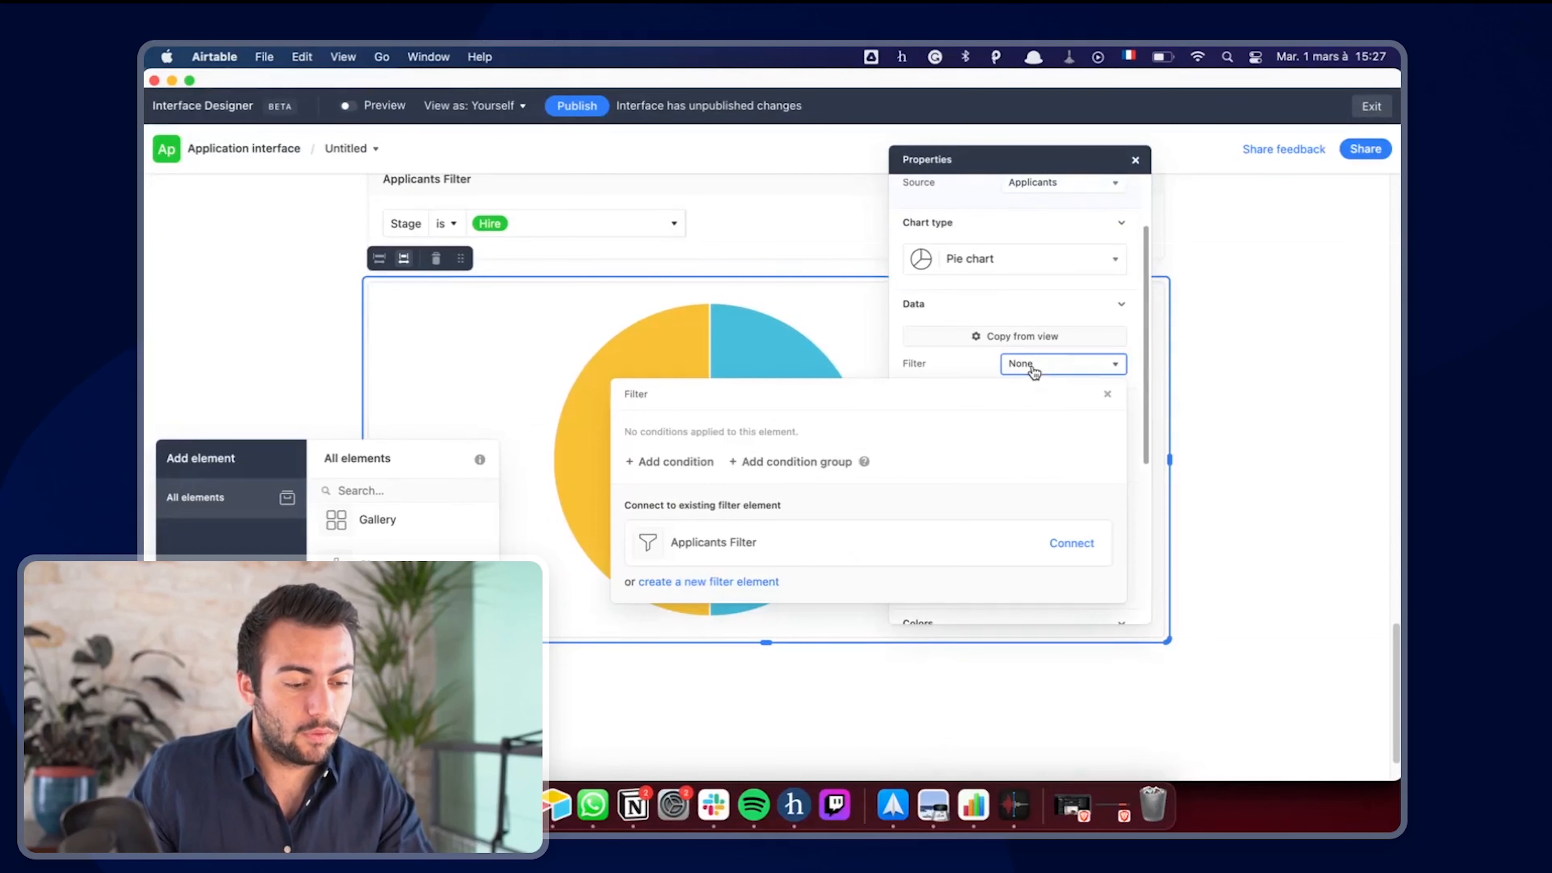
left_click(1071, 543)
left_click(280, 252)
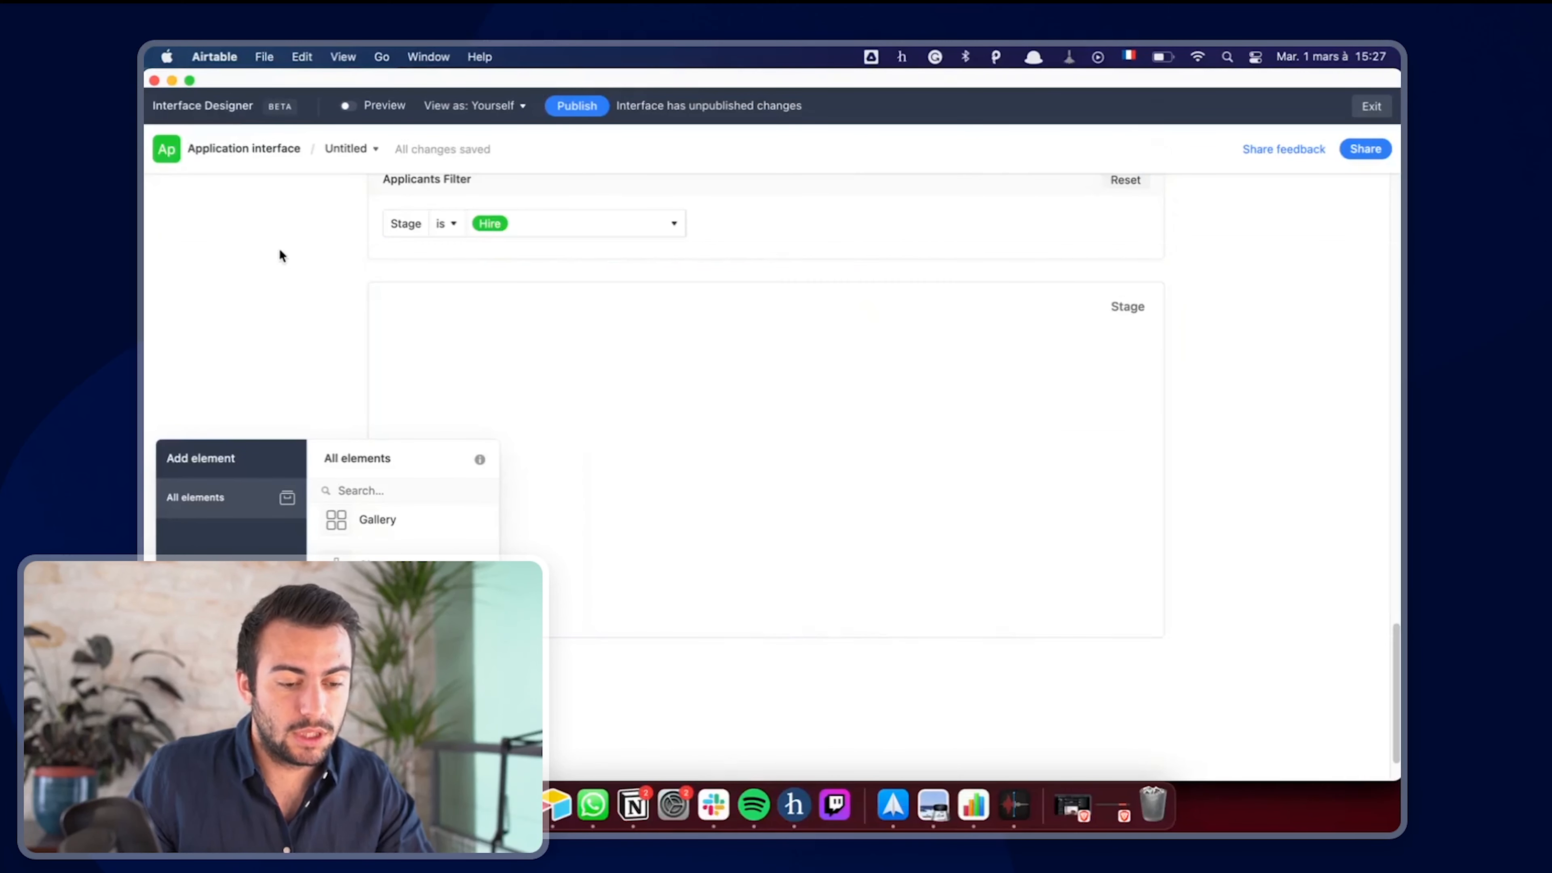
- Set the Applicants Filter's Stage condition to Interviewing
left_click(629, 222)
left_click(628, 229)
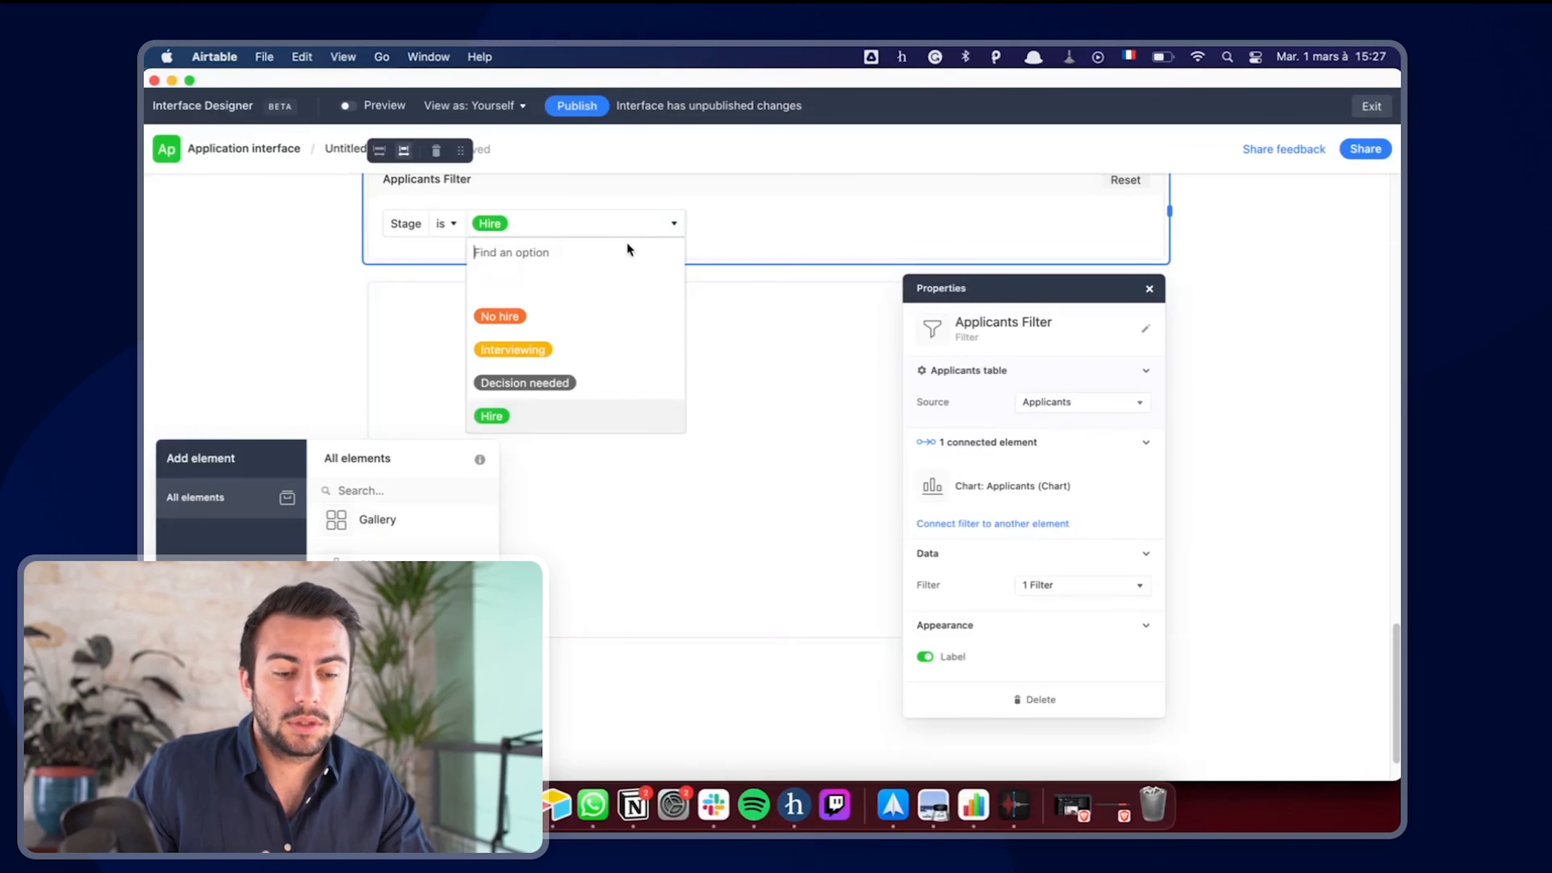
left_click(576, 350)
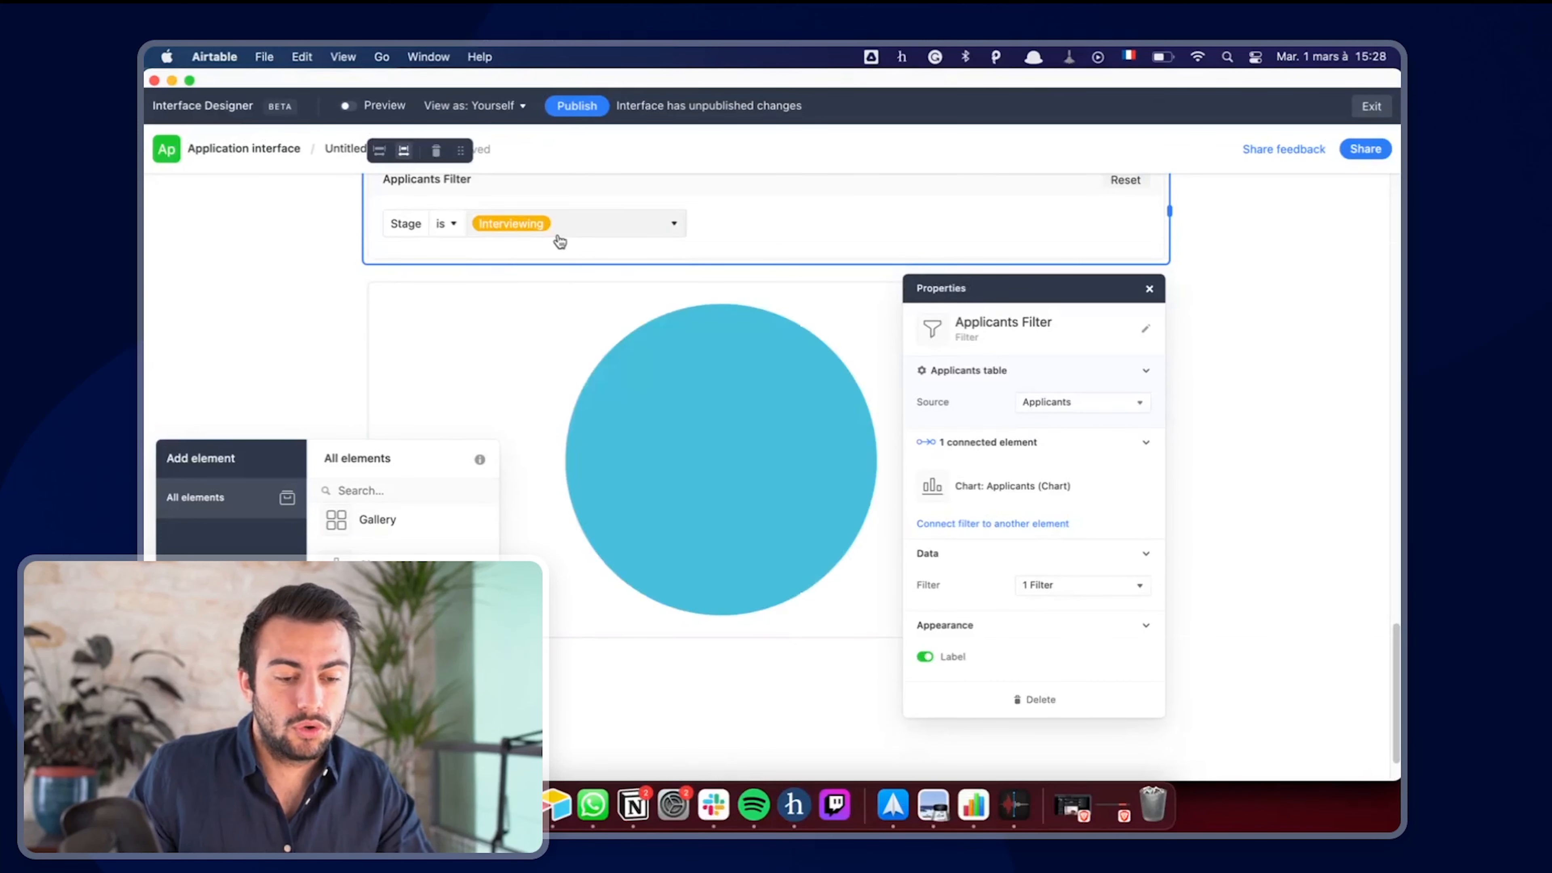
- Set the applicants chart's type to Bar chart
left_click(855, 417)
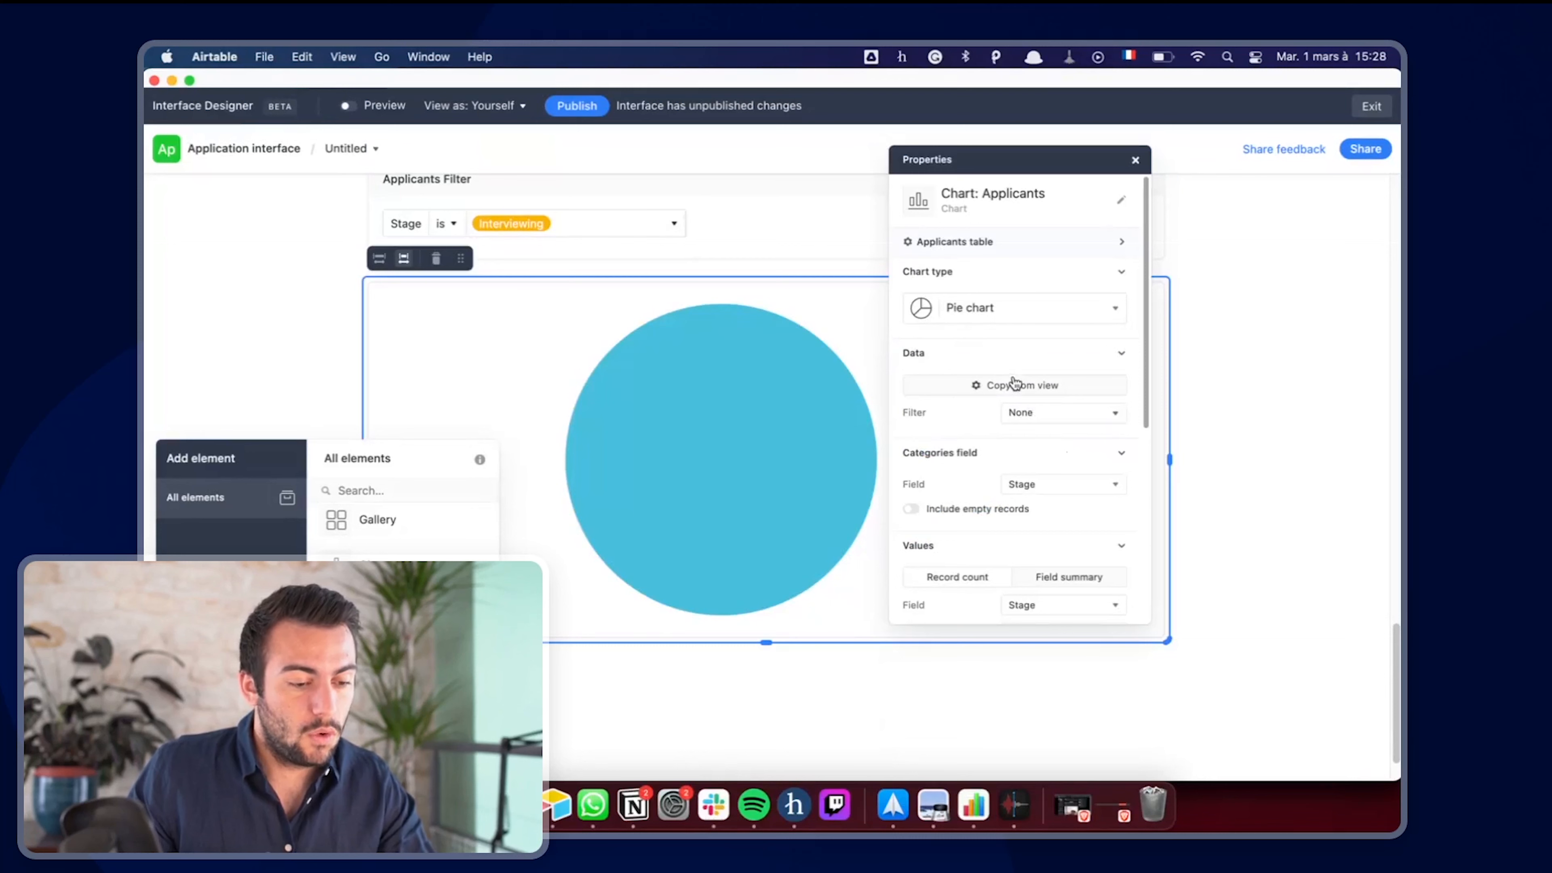
left_click(1012, 306)
left_click(971, 376)
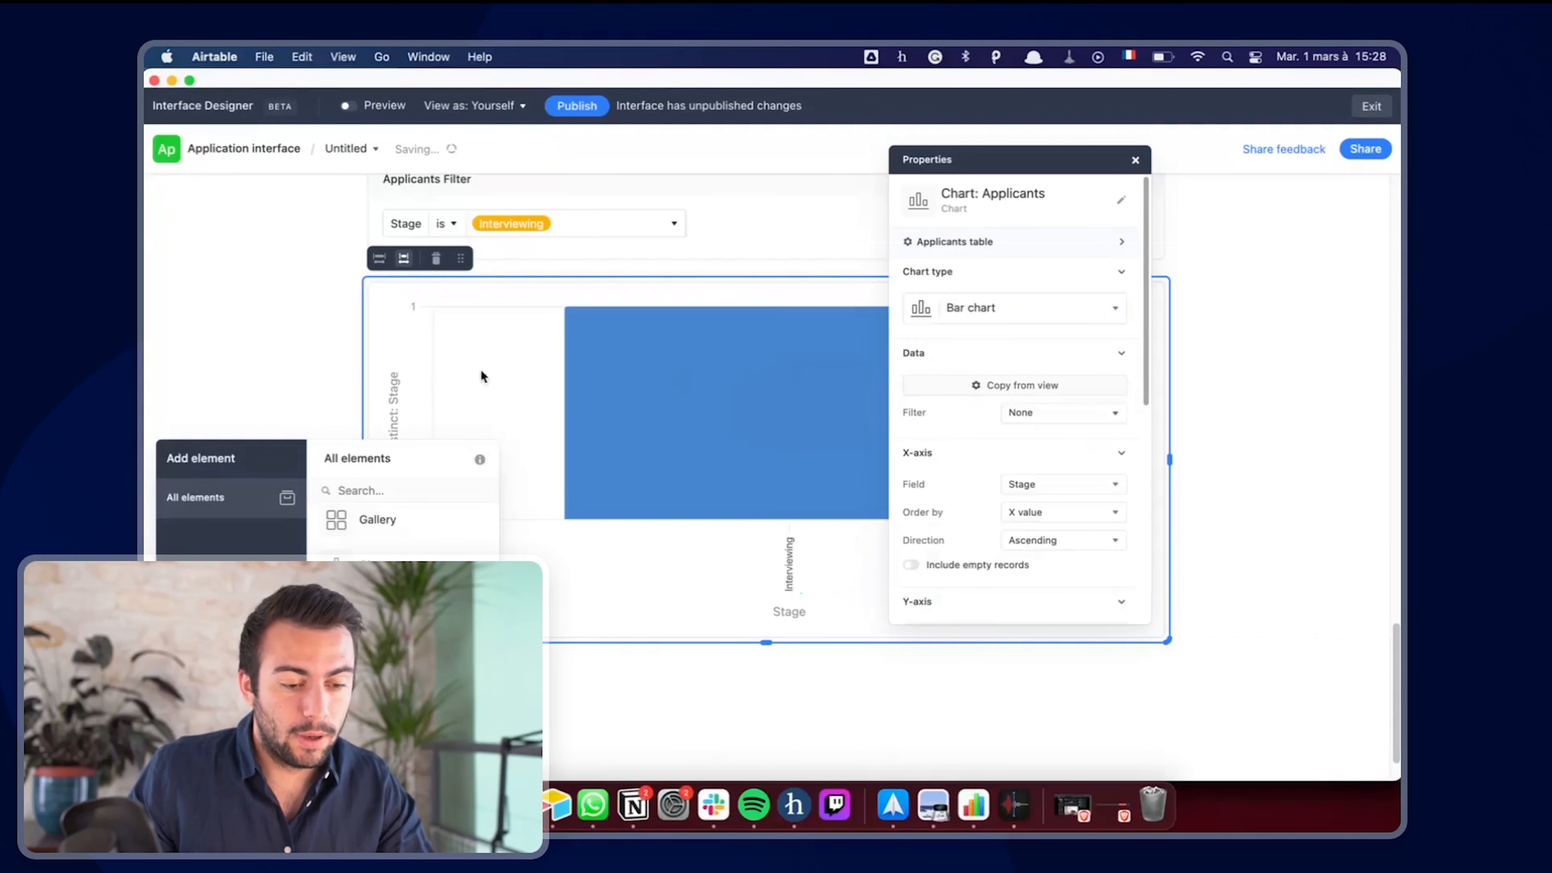
left_click(300, 362)
- Test the Applicants Filter on the bar chart with the Decision needed, No hire, Hire and Interviewing stages, ending on Decision needed
left_click(587, 223)
left_click(585, 228)
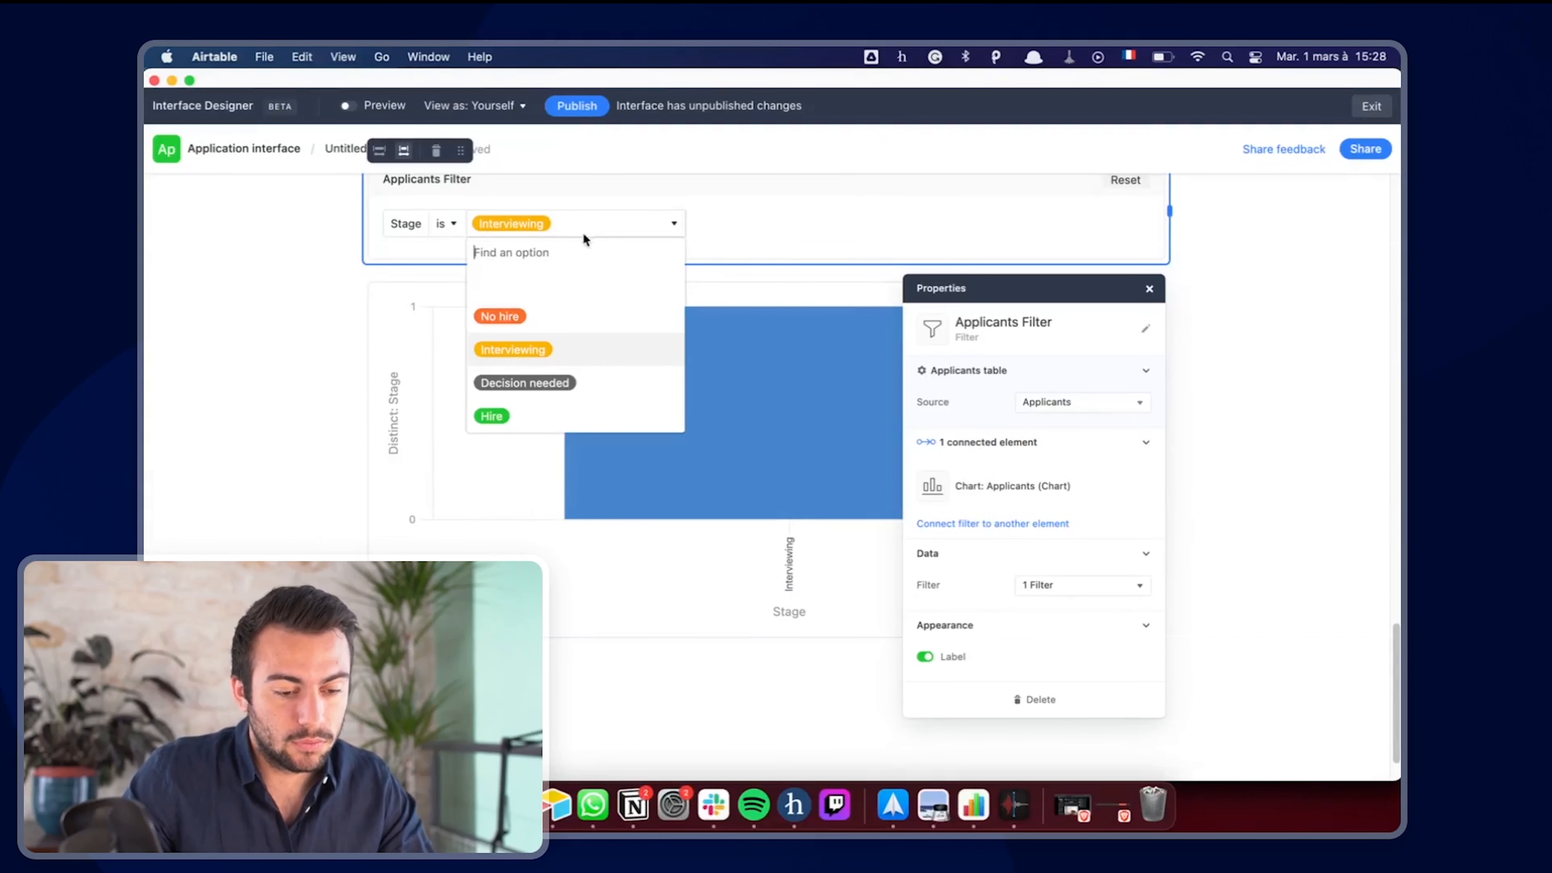
left_click(552, 378)
left_click(568, 236)
left_click(525, 312)
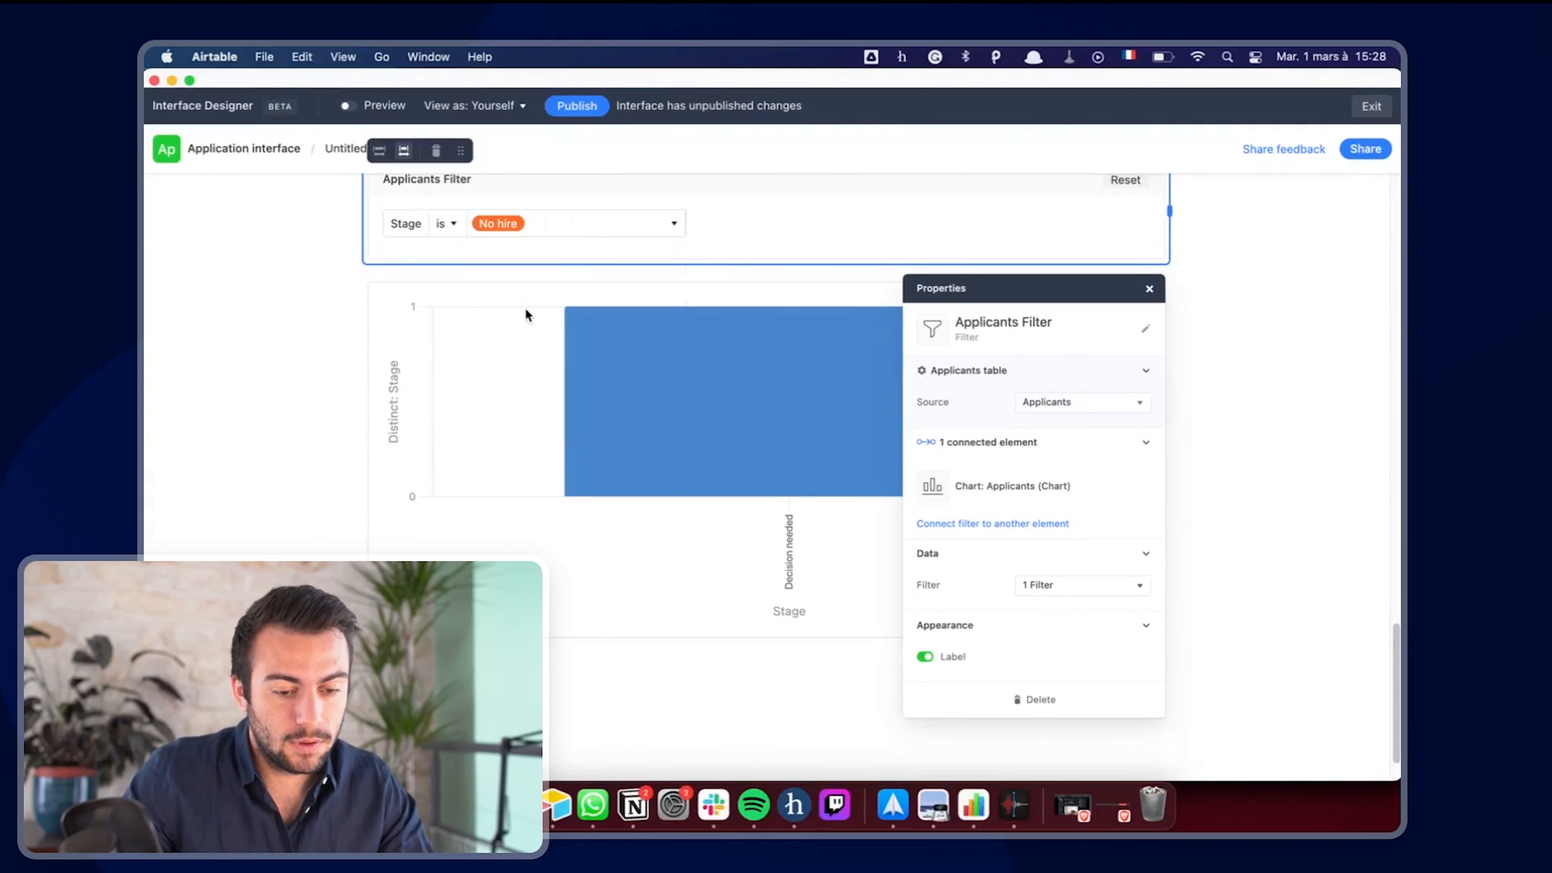
left_click(562, 228)
left_click(530, 417)
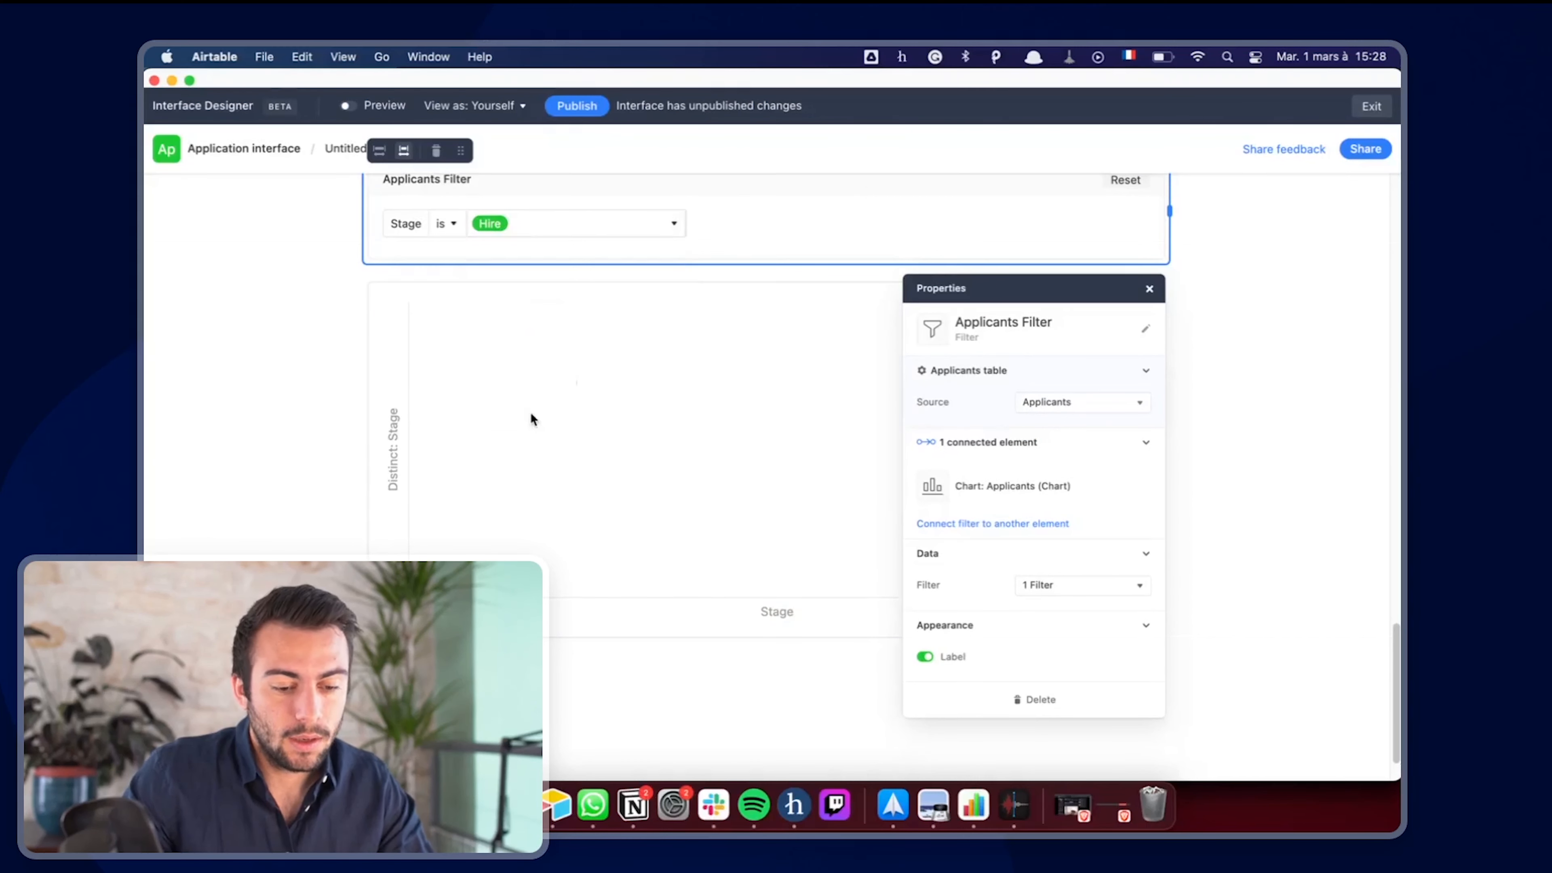
left_click(537, 231)
left_click(539, 346)
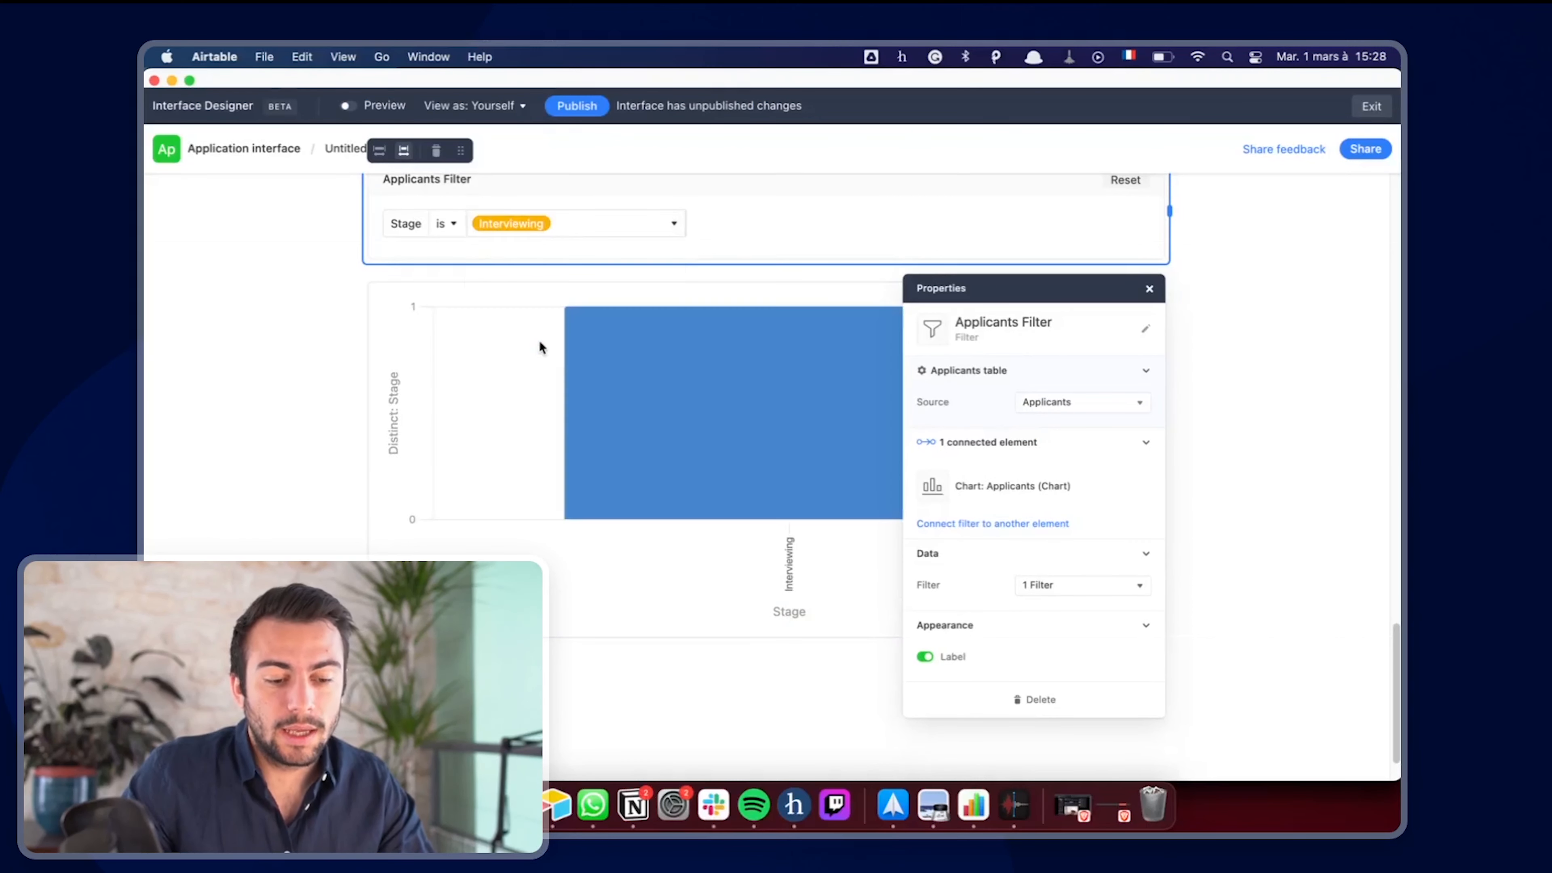
left_click(537, 228)
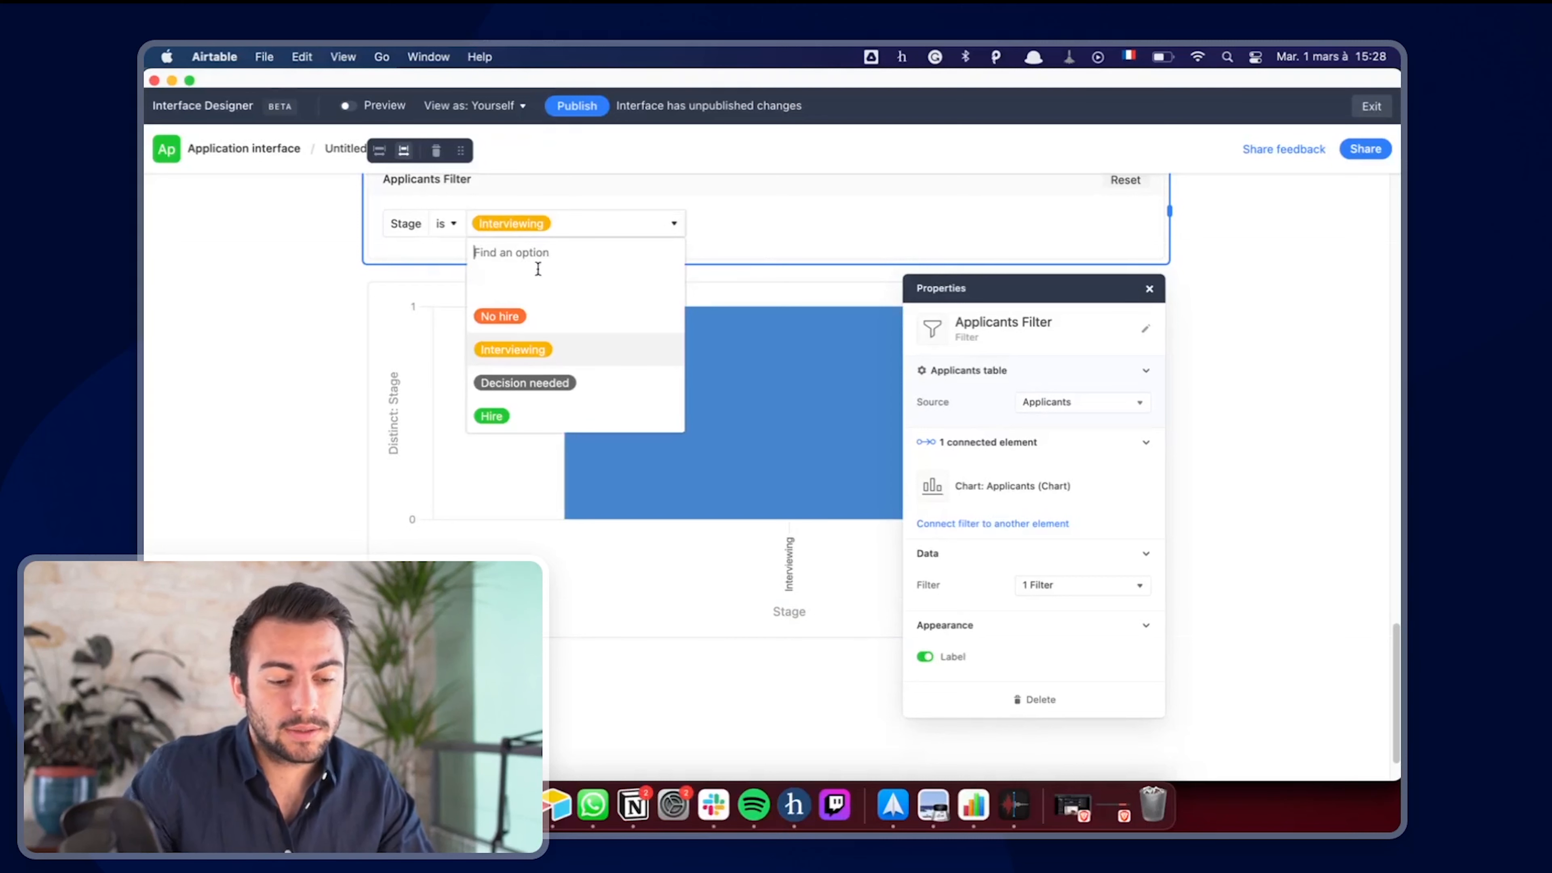
left_click(527, 381)
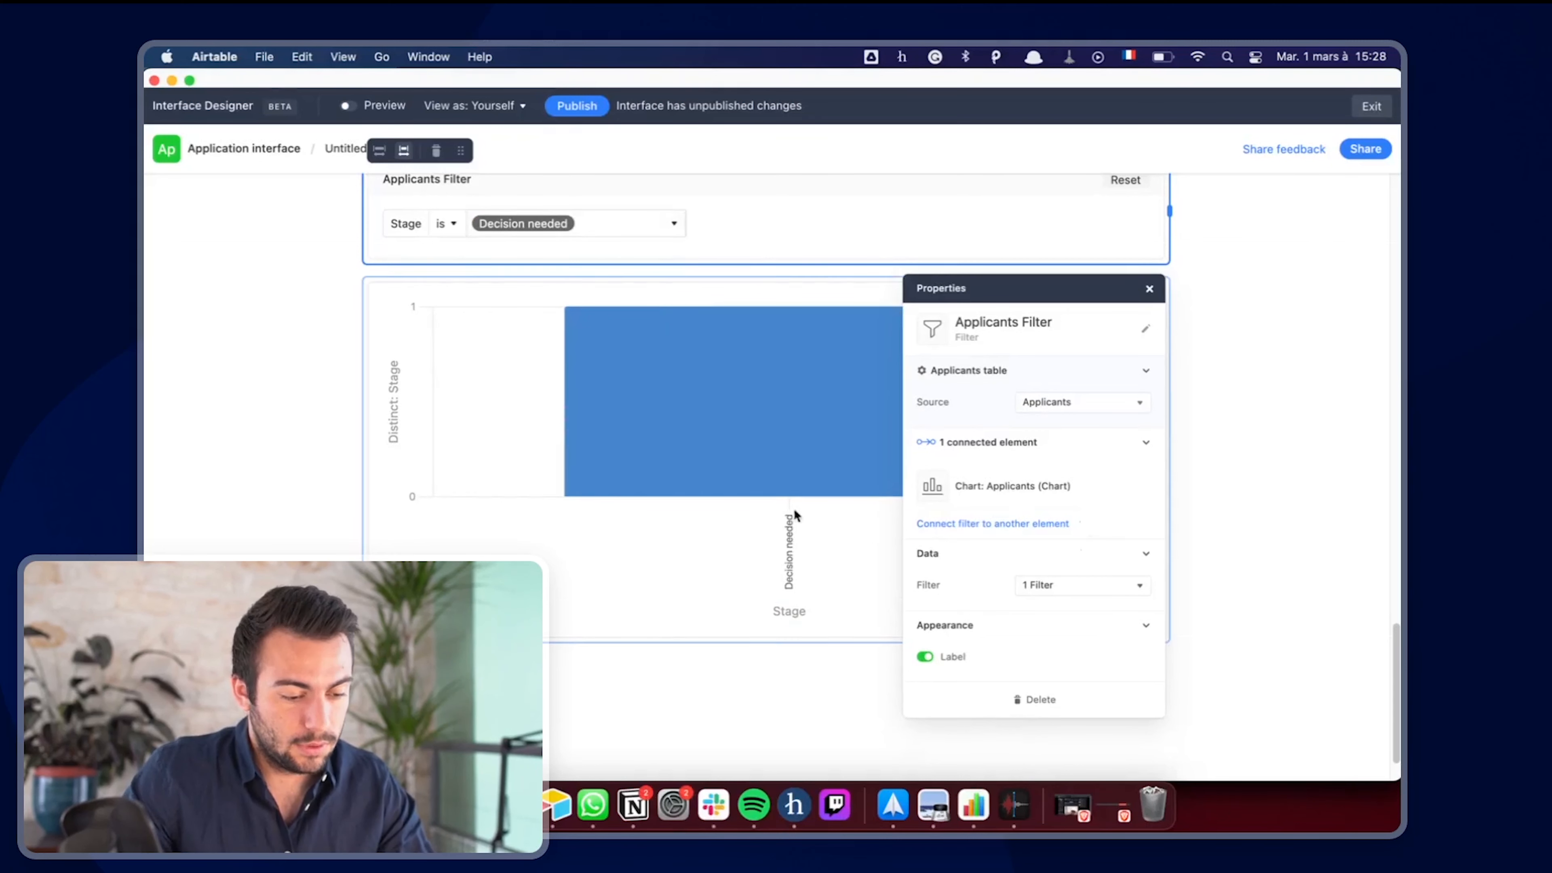
- Set the bar chart's Y-axis to Record count
left_click(798, 496)
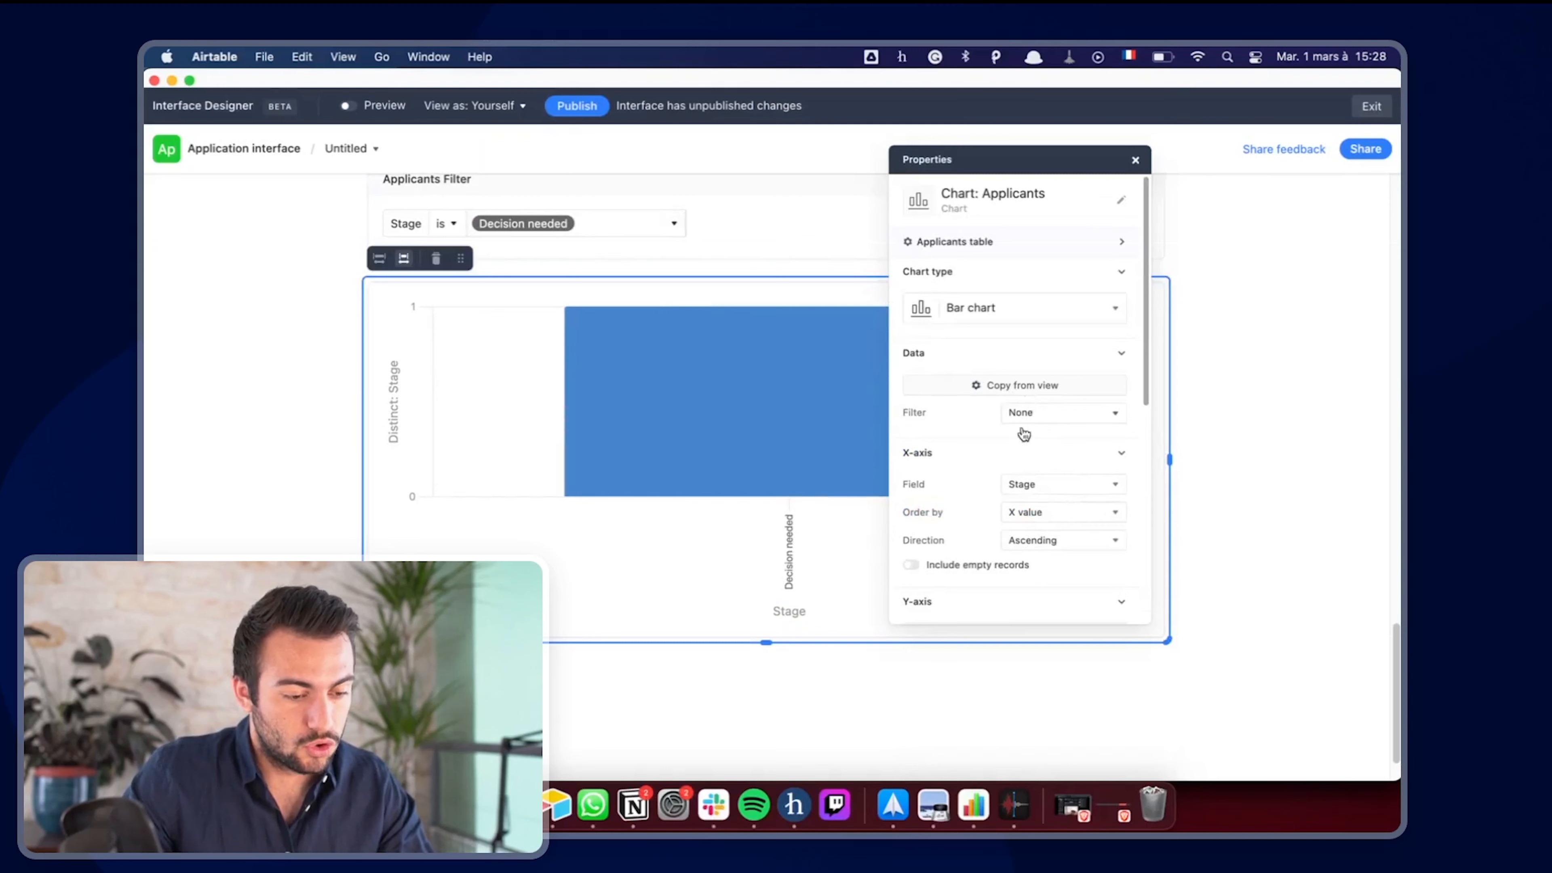
scroll(1033, 437, "down", 5)
left_click(975, 462)
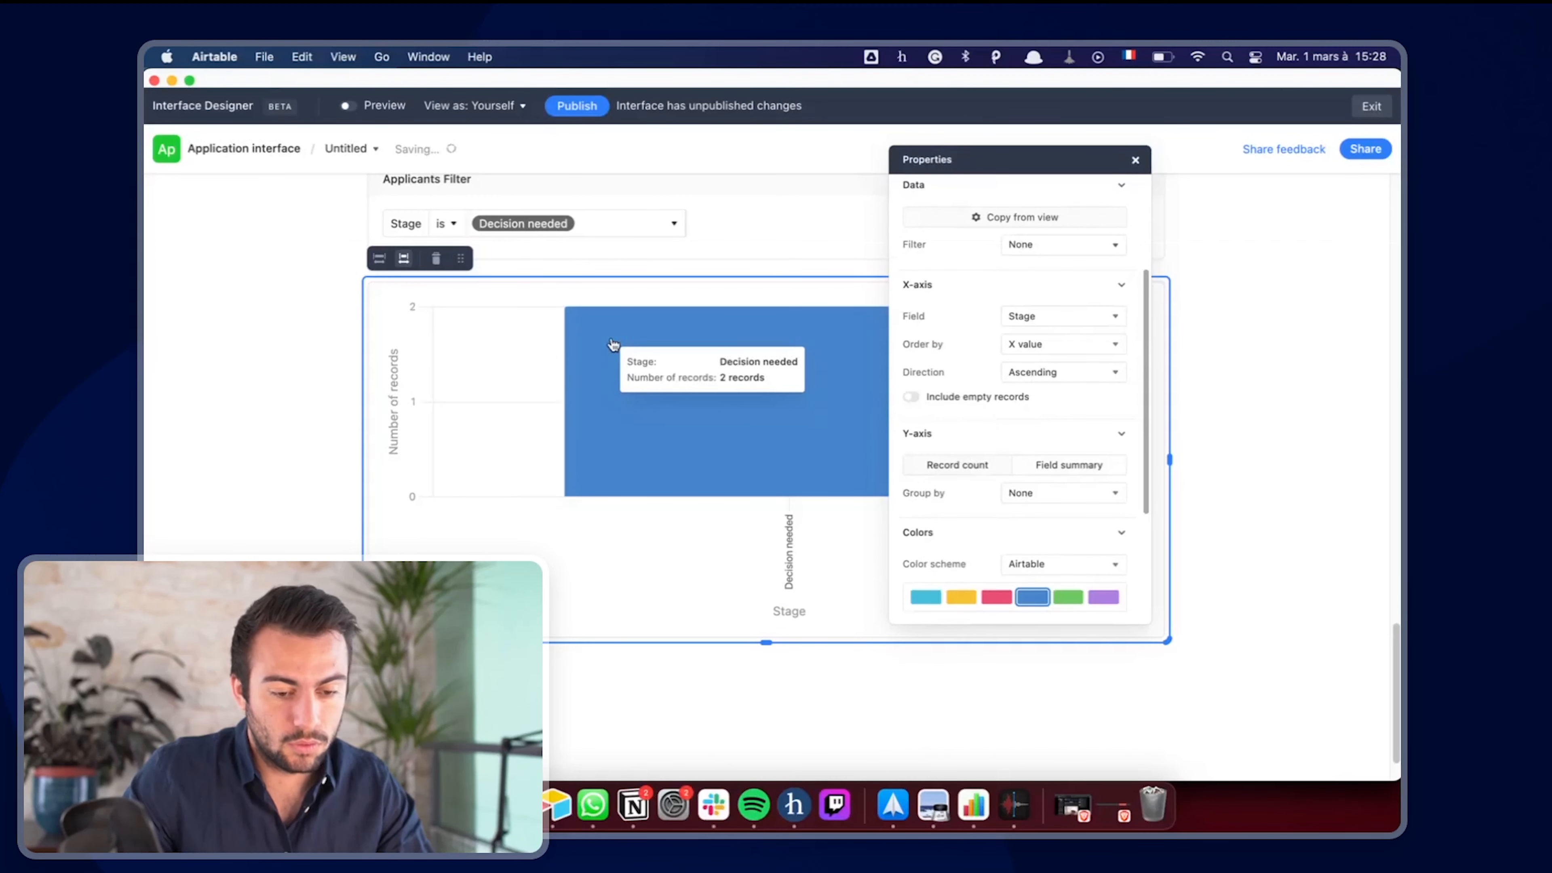
left_click(245, 315)
- Switch the Stage condition above the bar chart from Decision needed to Interviewing
left_click(594, 225)
left_click(595, 225)
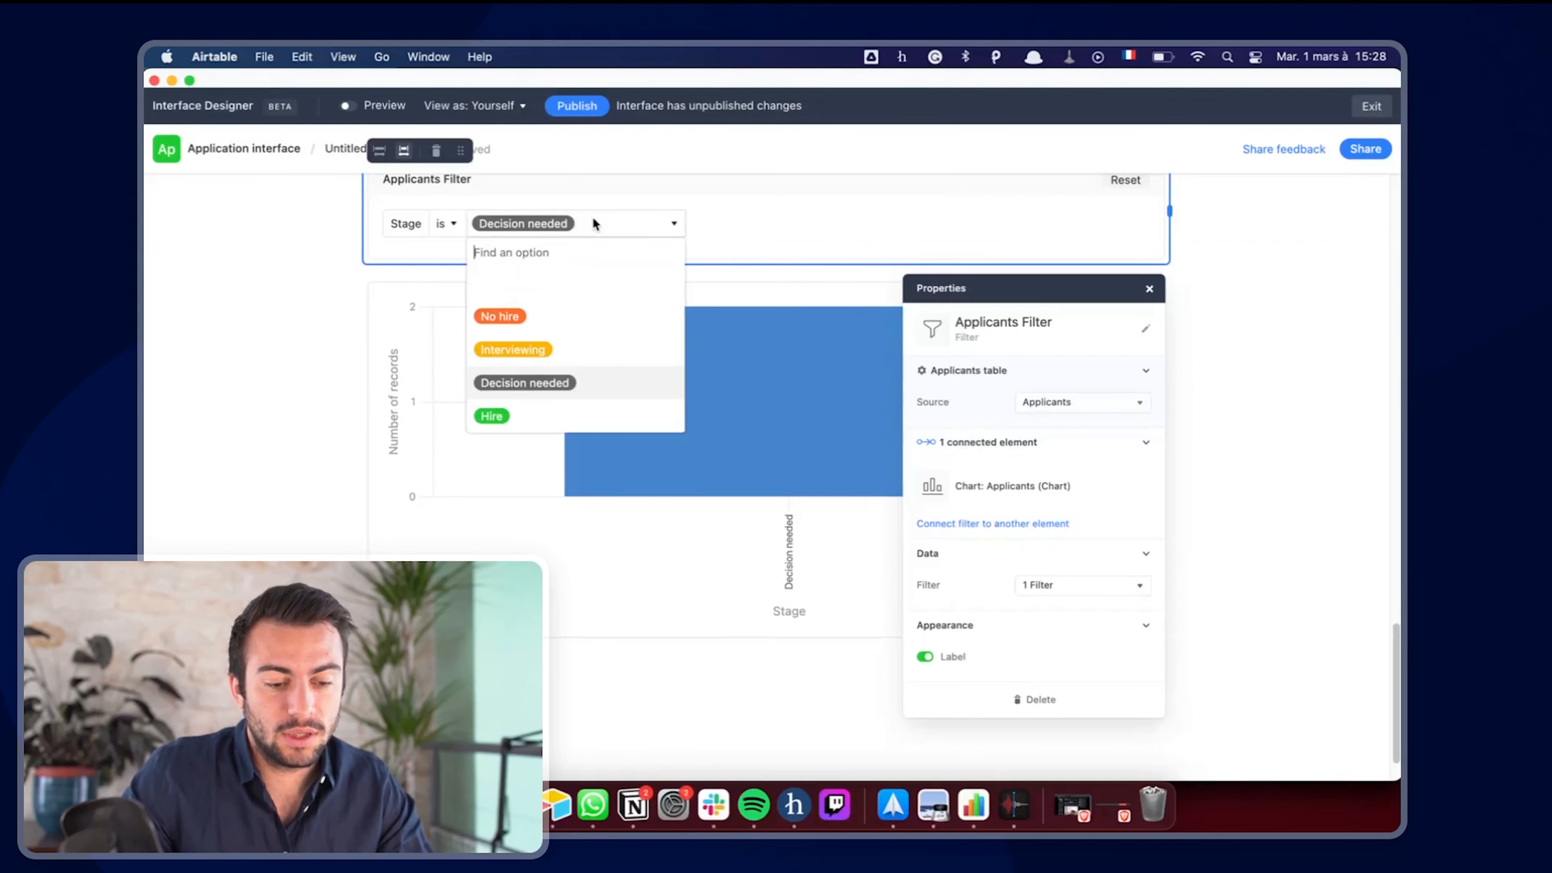
left_click(587, 346)
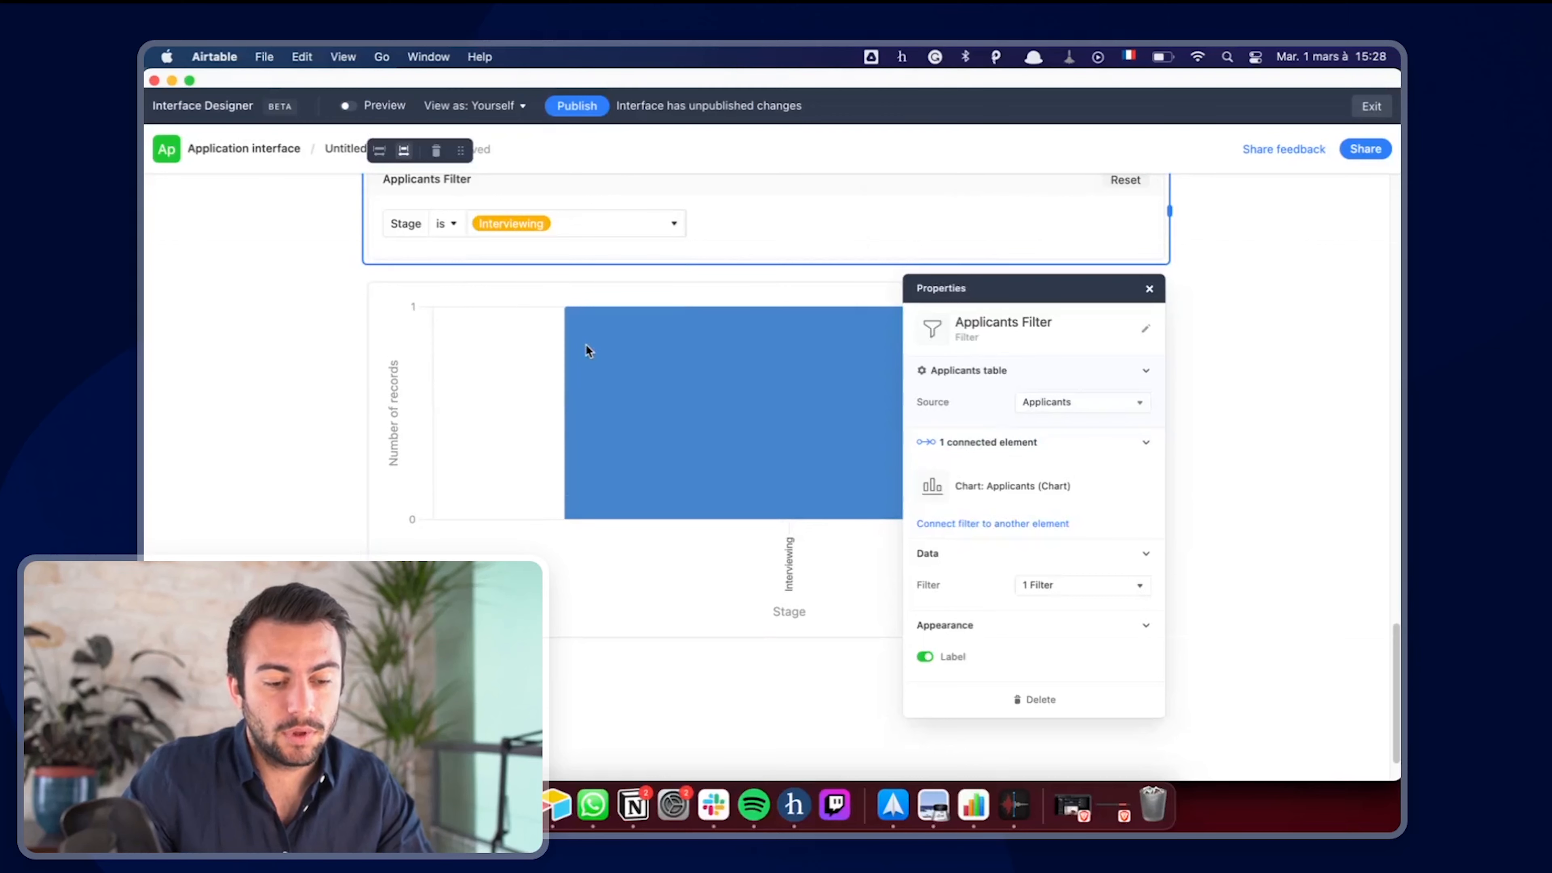
- Add a Number element counting Applicants records below the bar chart
scroll(585, 343, "up", 10)
scroll(585, 343, "down", 11)
left_click(203, 754)
left_click_drag(361, 562, 676, 596)
scroll(666, 641, "down", 3)
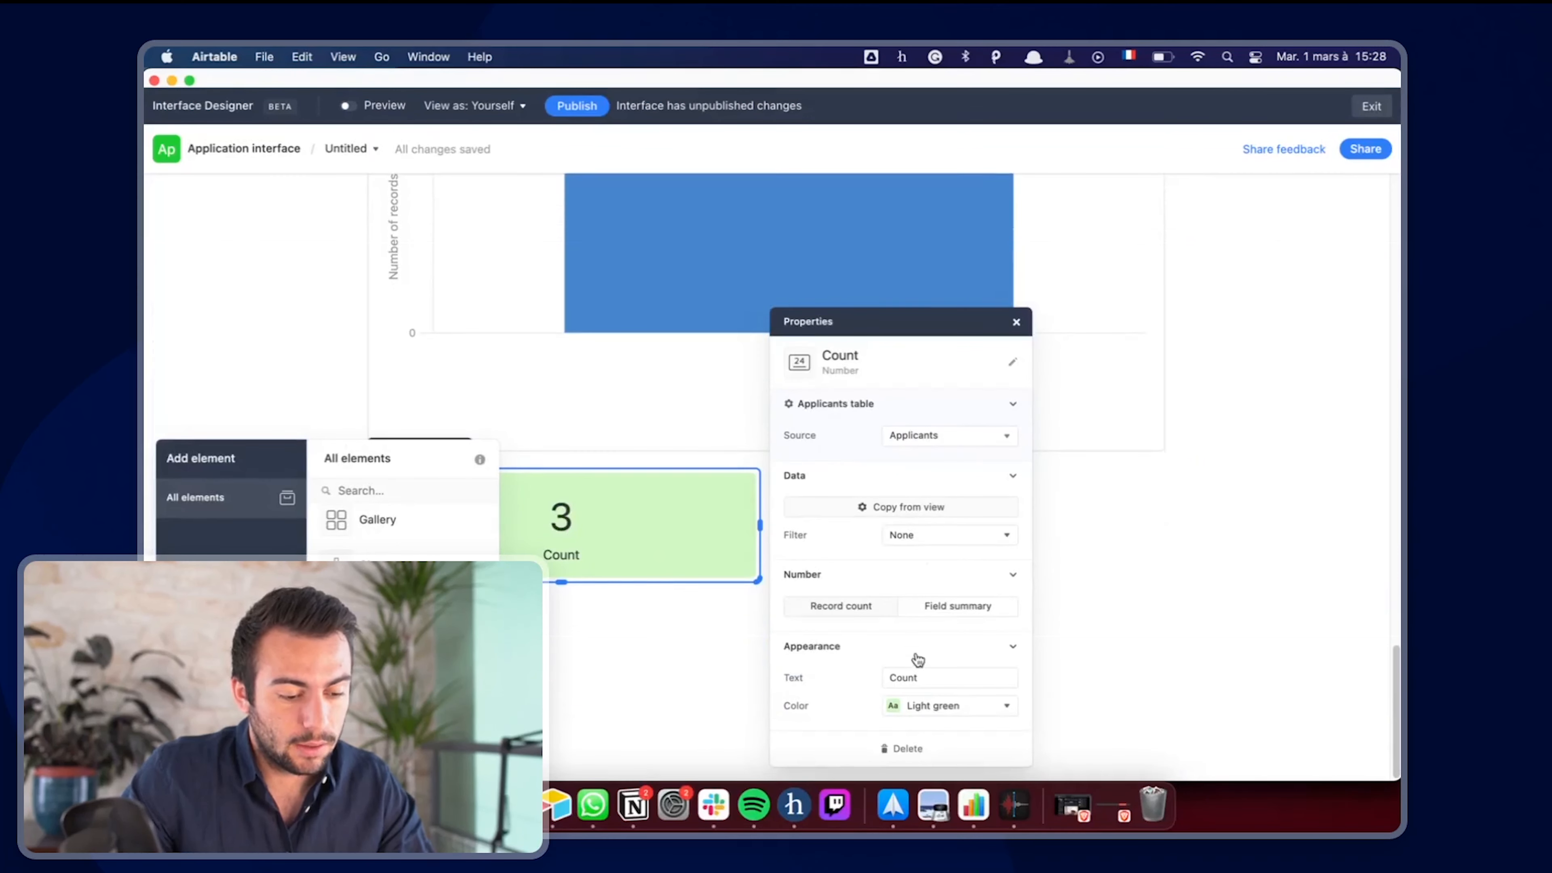
- Connect the Count number element to the existing Applicants Filter element
left_click(928, 538)
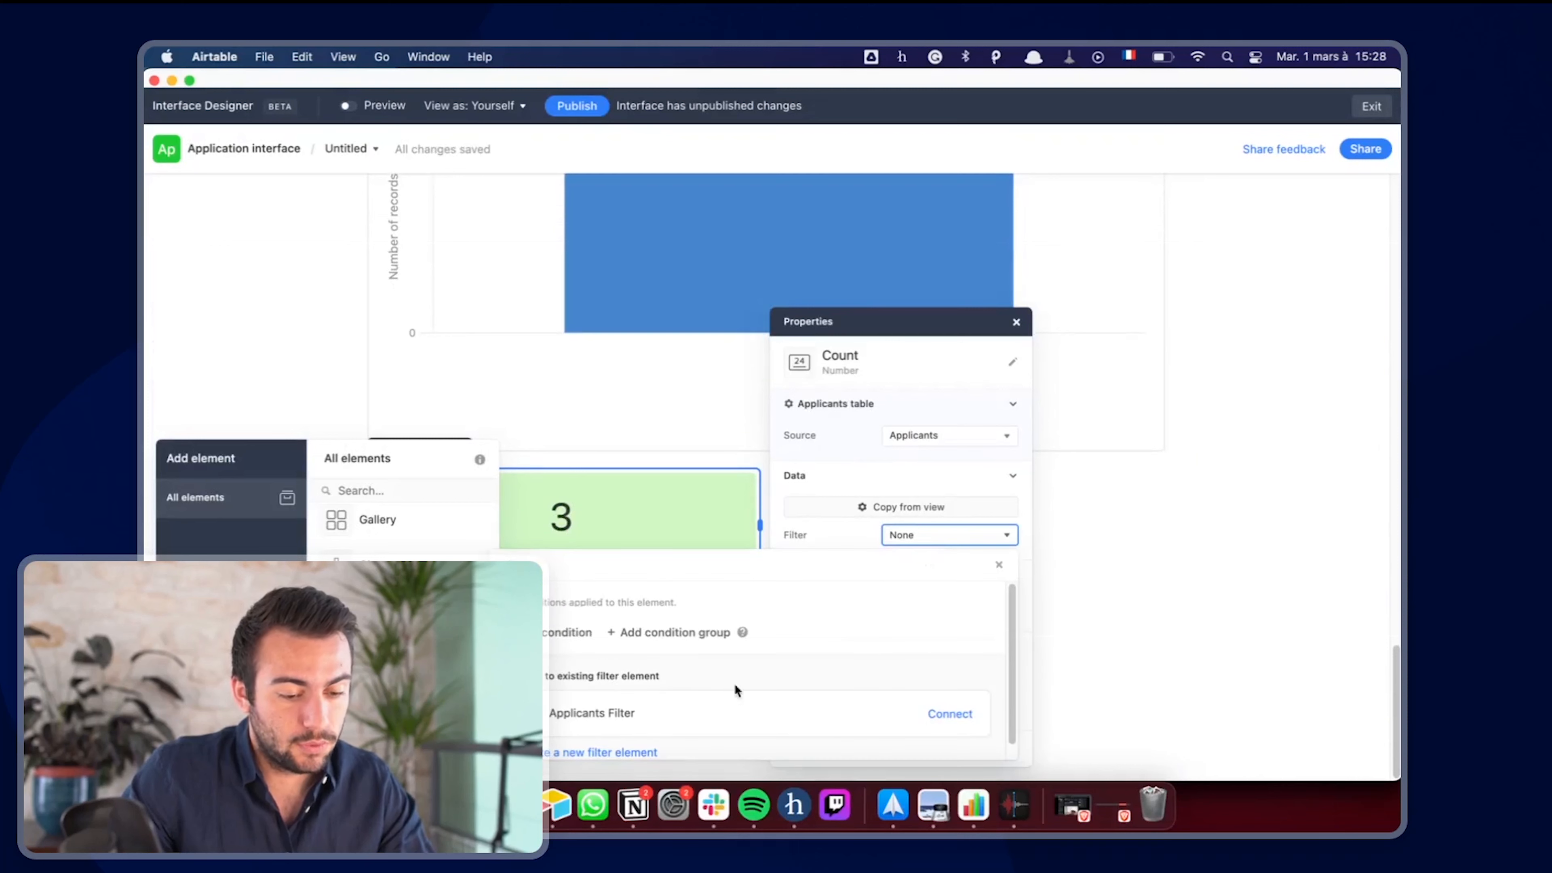
left_click(950, 713)
left_click(1112, 598)
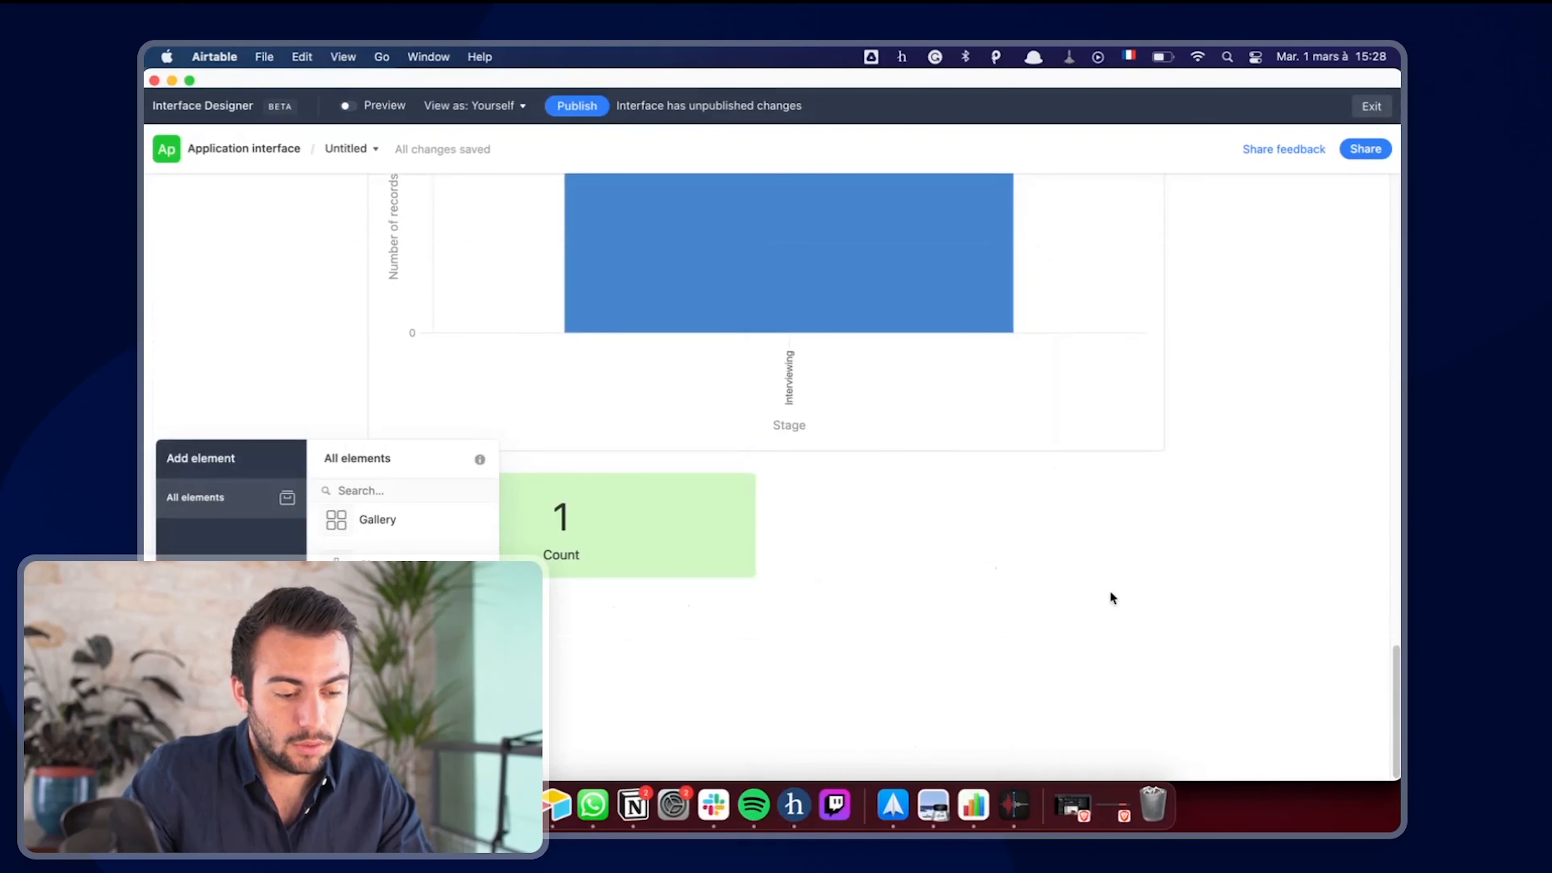
- Change the number element's text to "Nombre de ...."
left_click(632, 533)
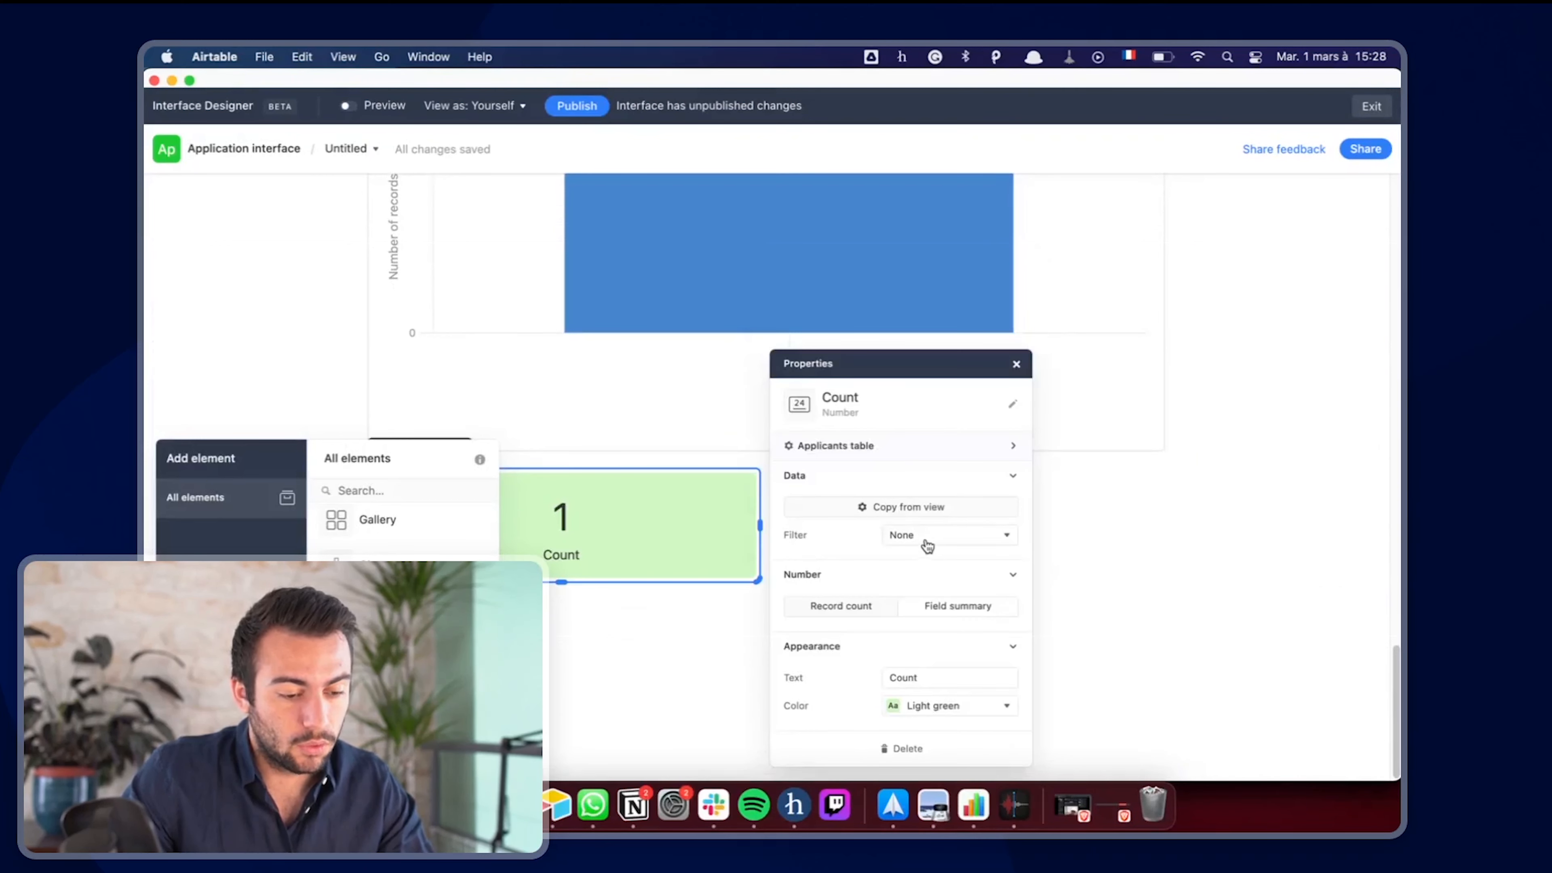
double_click(917, 677)
type("Nombre d")
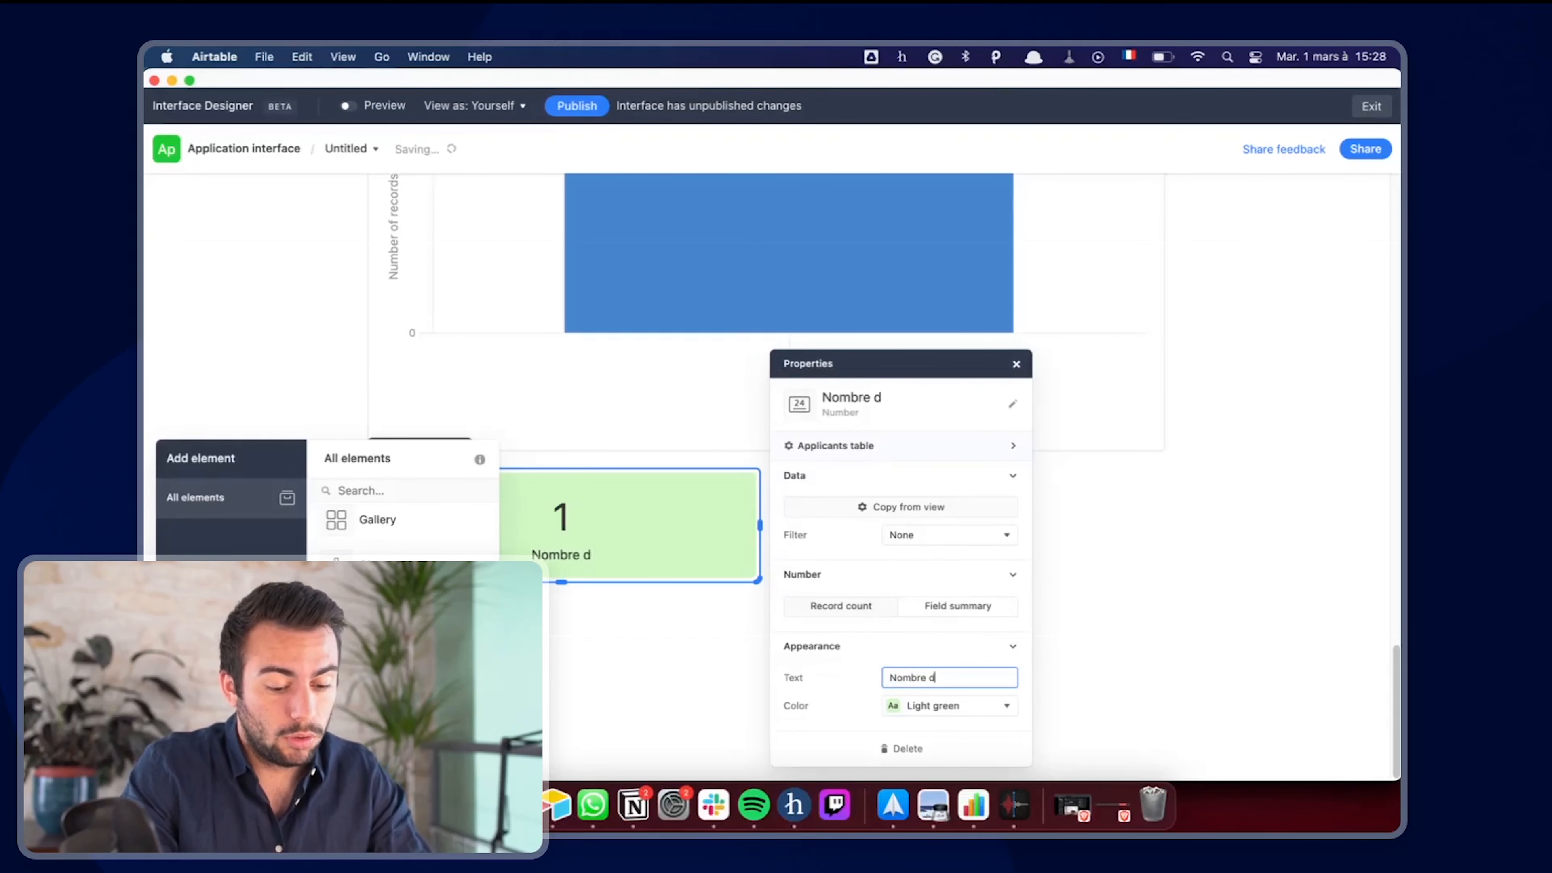
type("e ....")
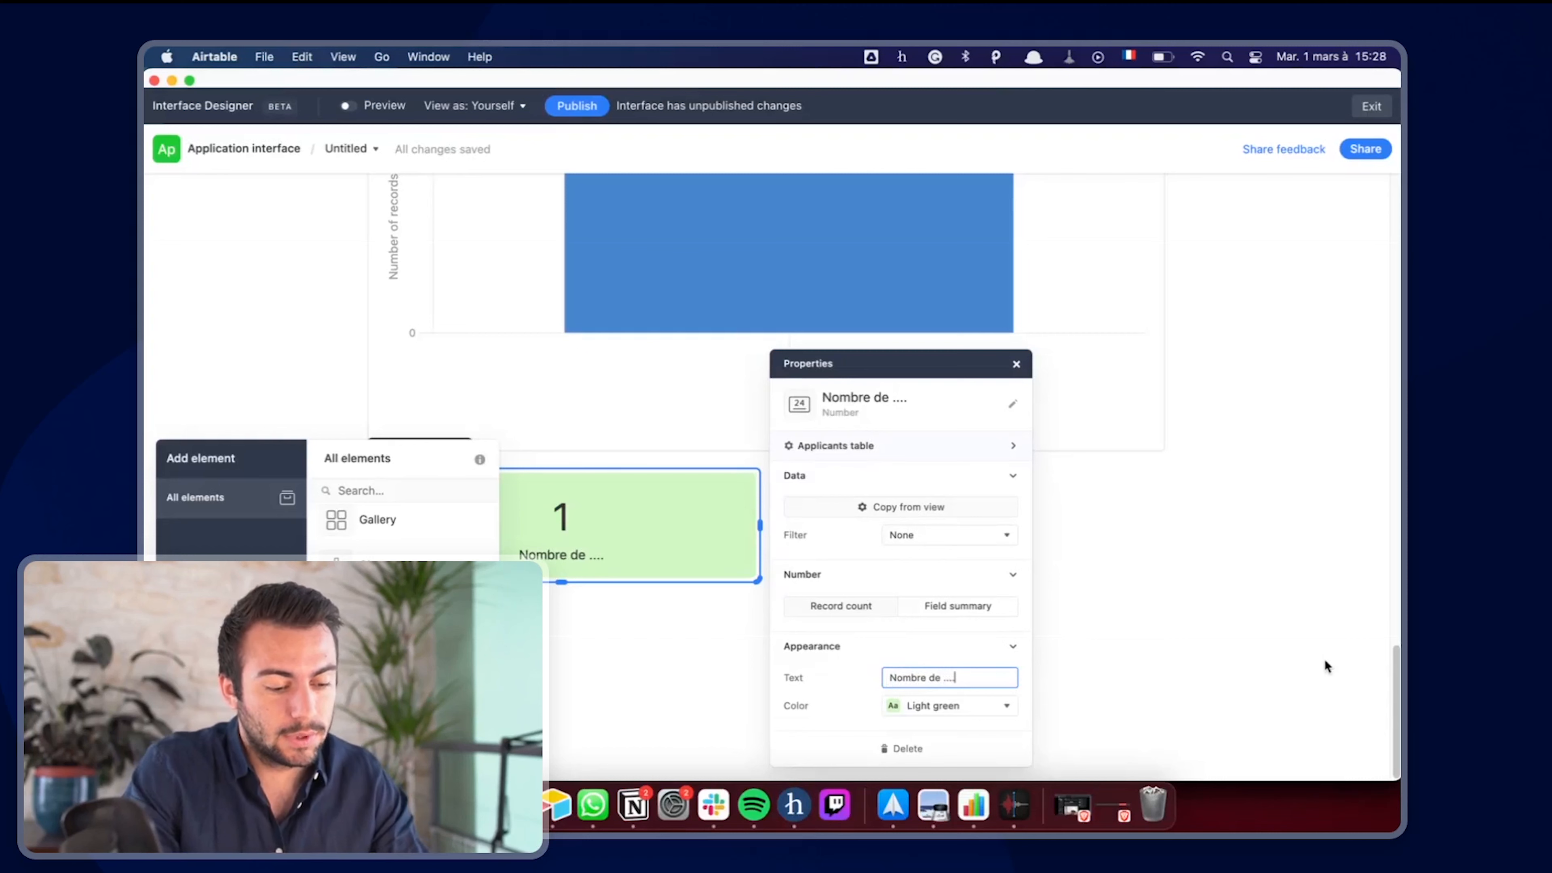
left_click(900, 513)
- Publish the interface changes and dismiss the share dialog
scroll(642, 543, "up", 5)
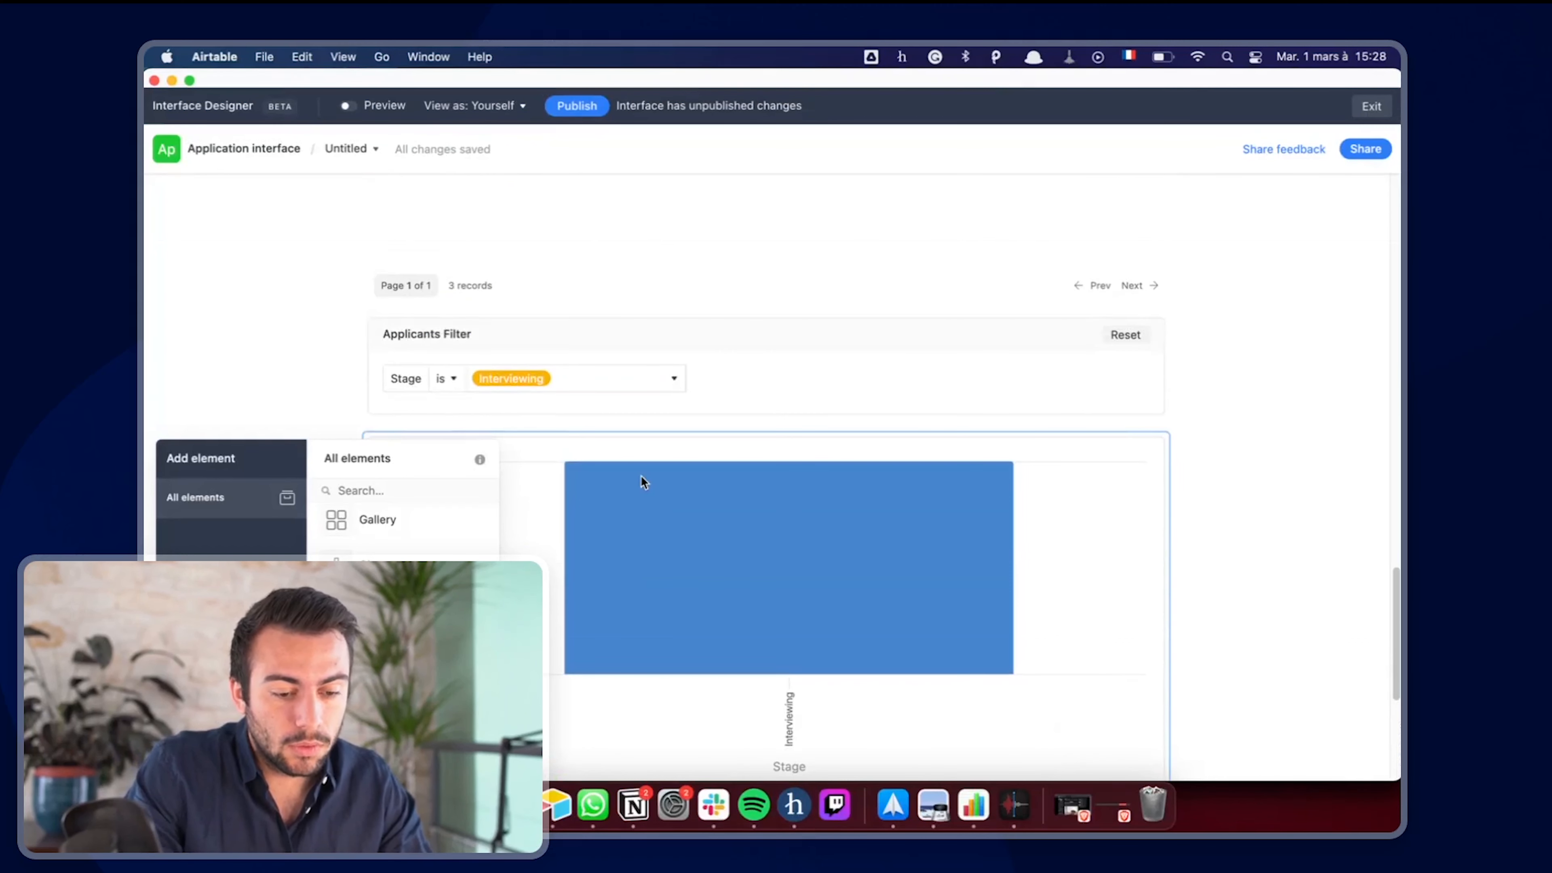
left_click(577, 110)
left_click(993, 649)
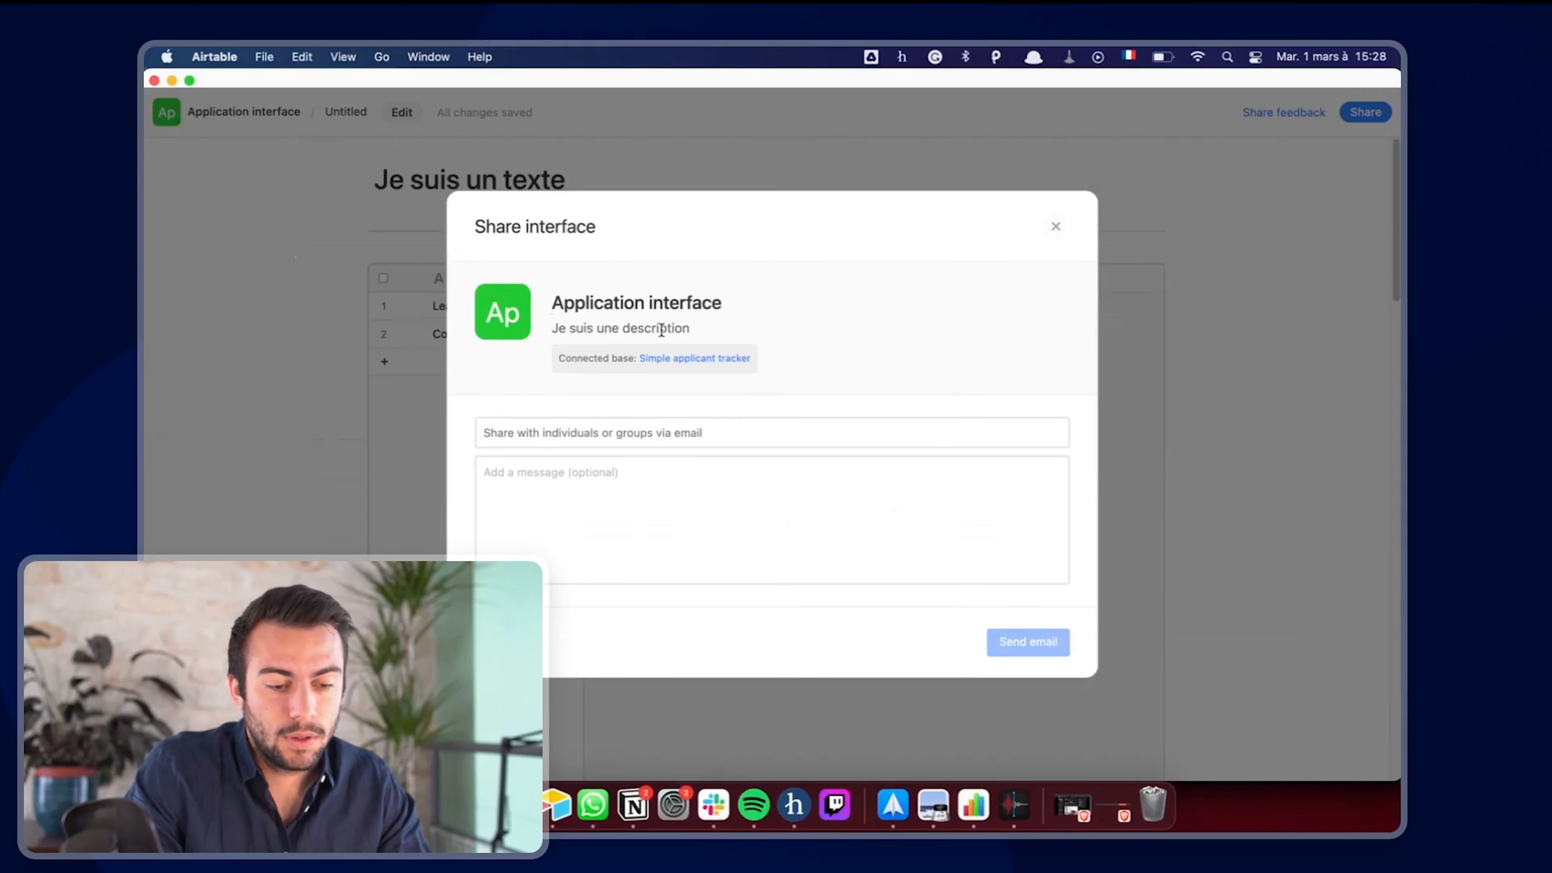
left_click(1055, 227)
- Test the published Applicants Filter with the No hire, Decision needed, Hire and No hire stages, ending on Interviewing
scroll(778, 235, "down", 10)
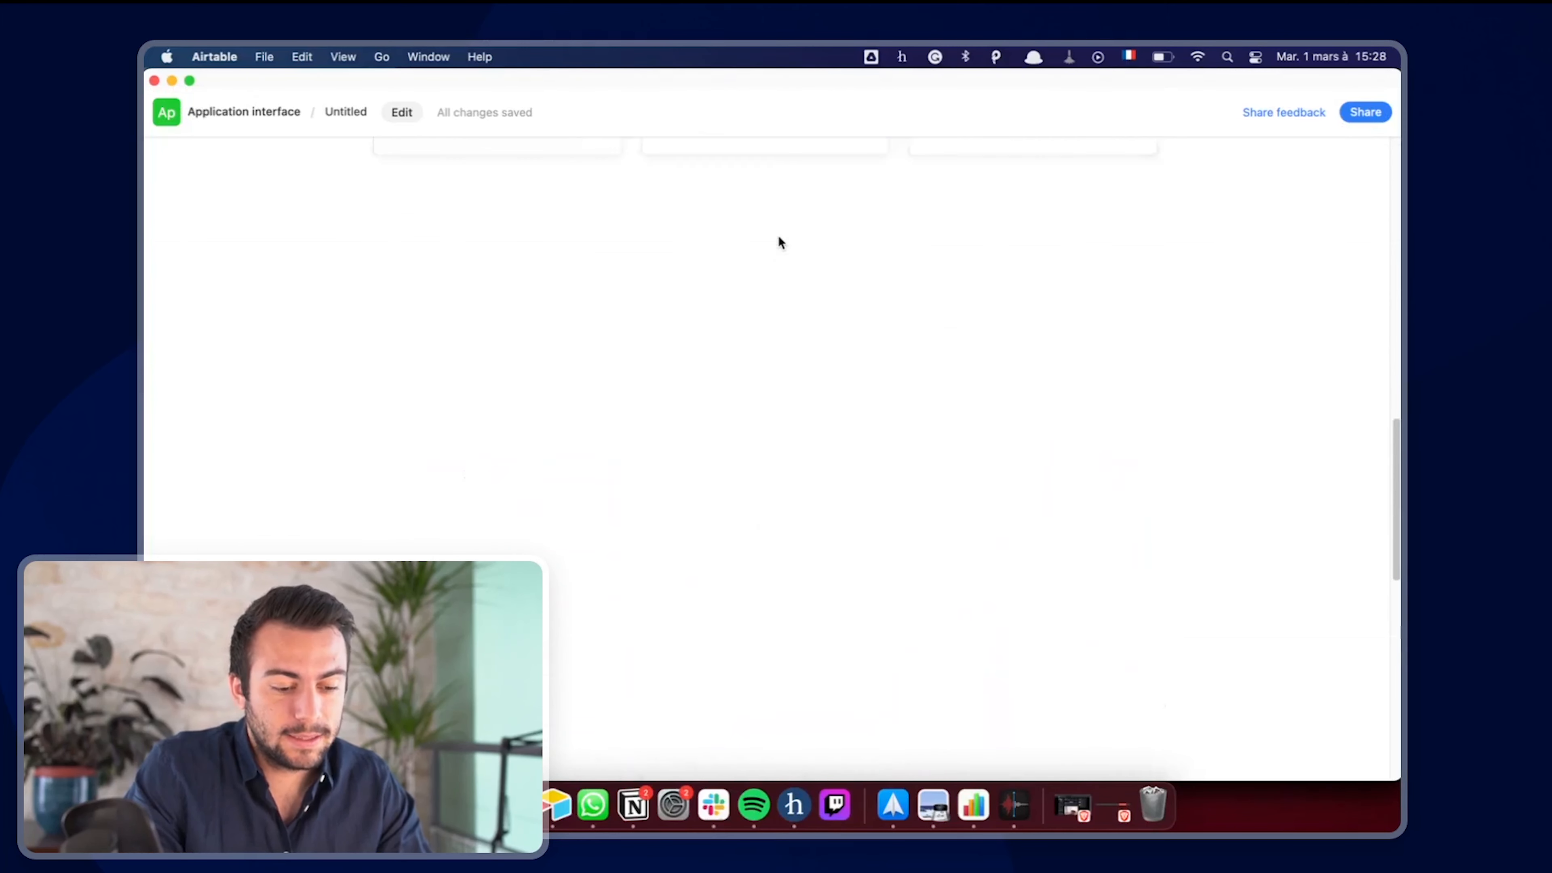
left_click(544, 219)
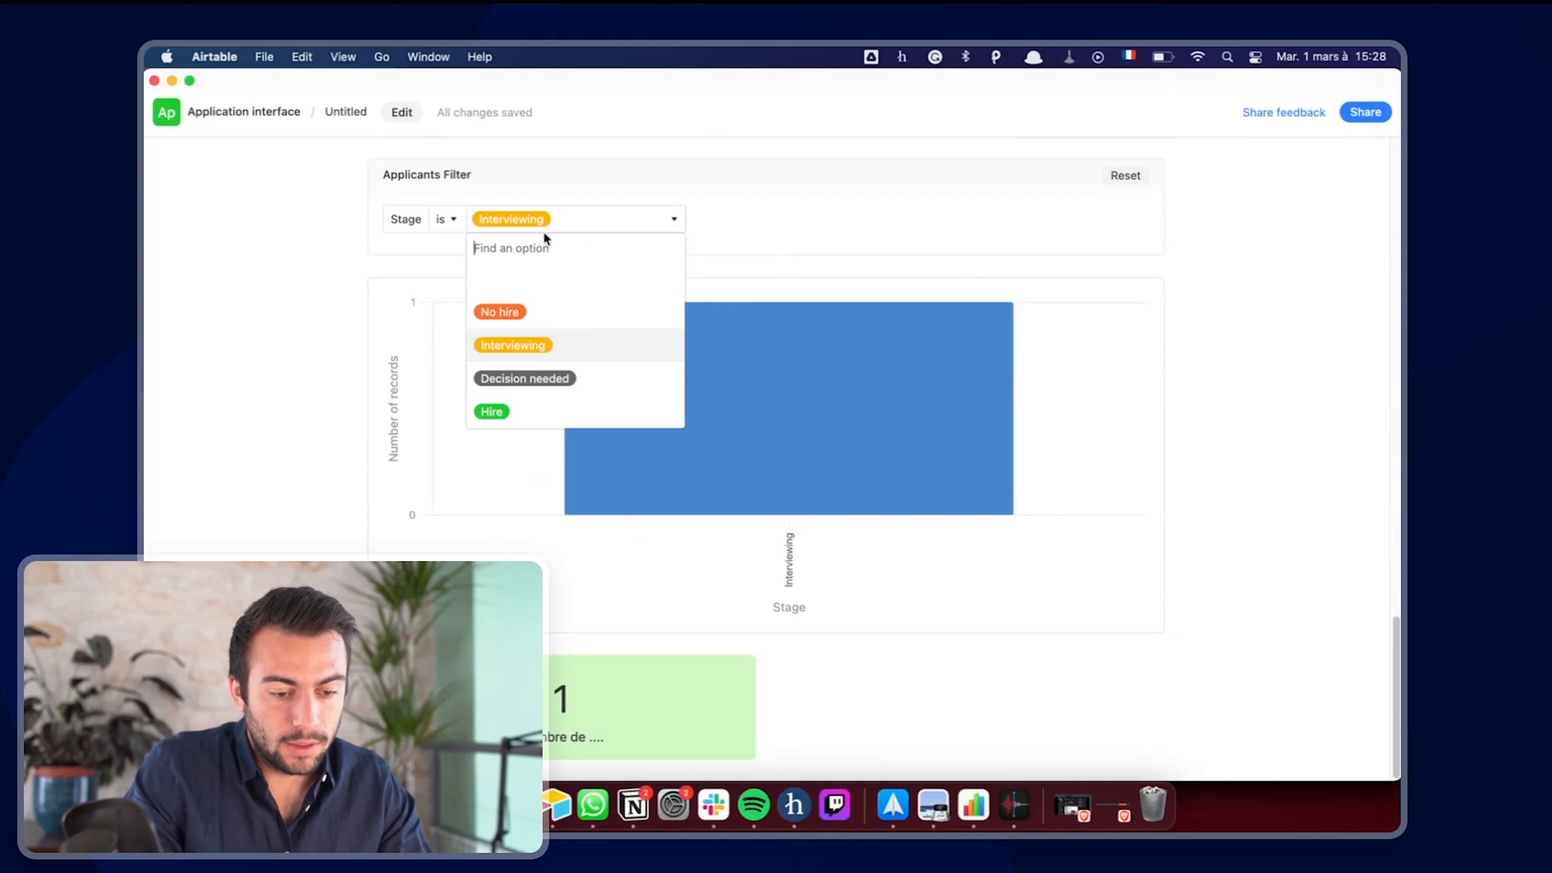
left_click(546, 330)
left_click(544, 219)
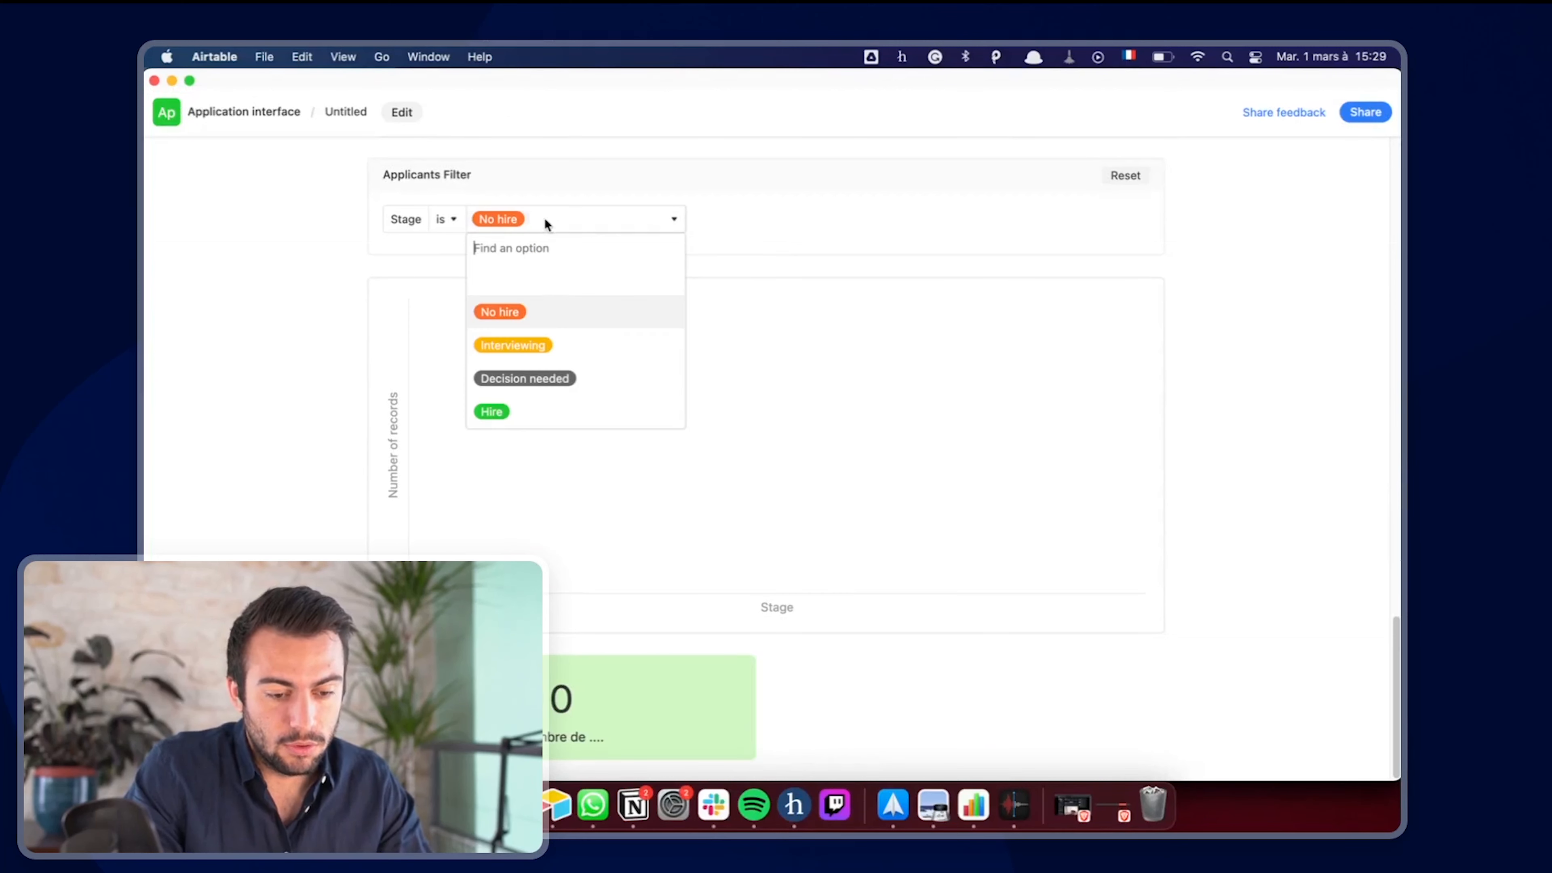
left_click(548, 370)
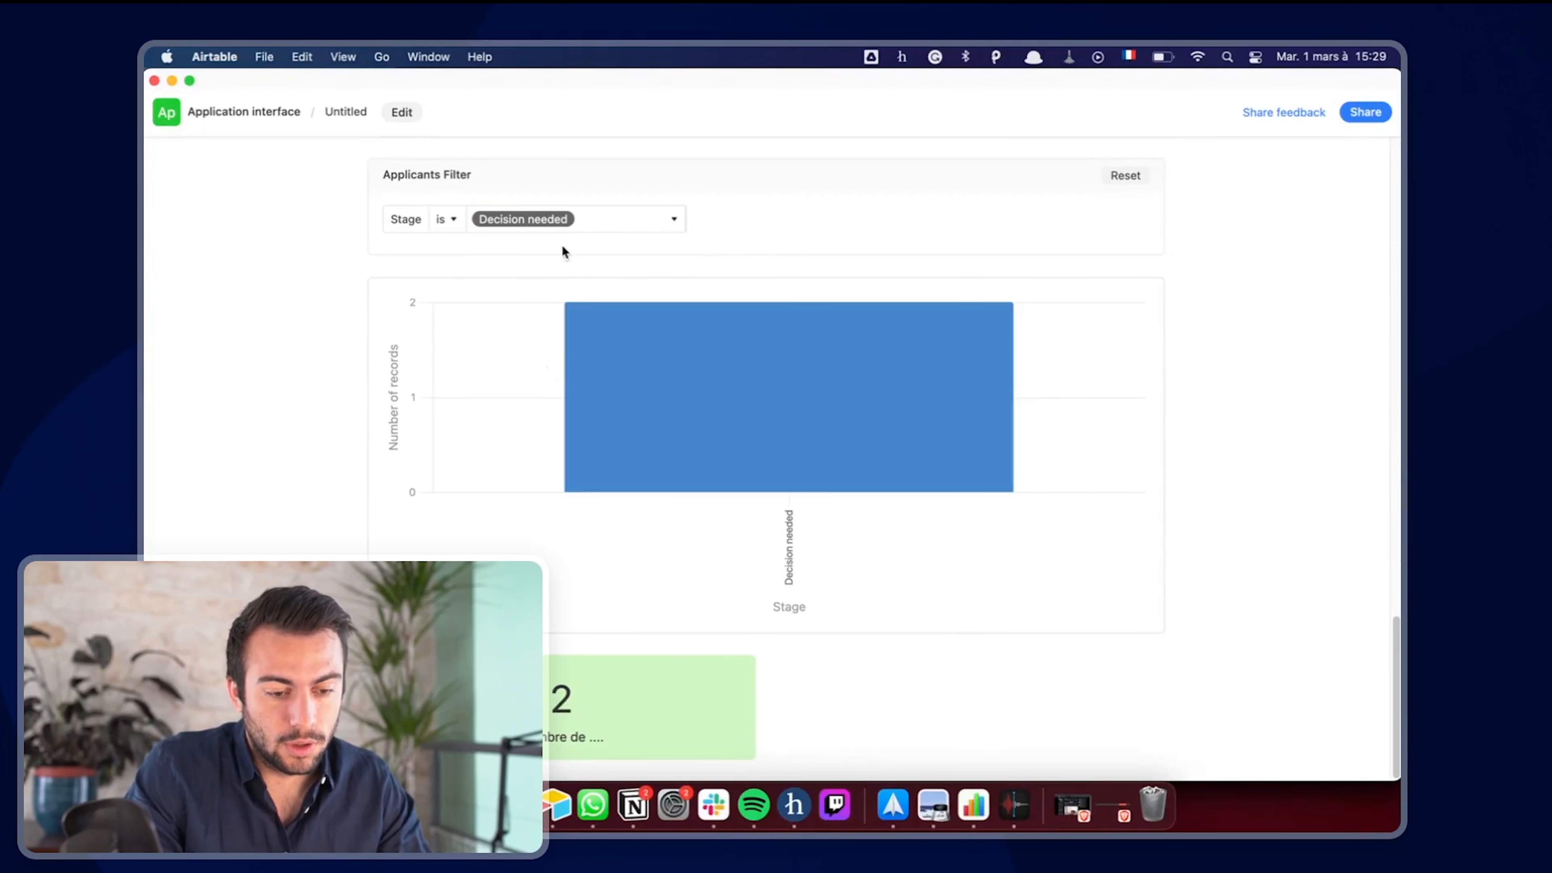
left_click(557, 226)
left_click(544, 408)
left_click(537, 218)
left_click(535, 311)
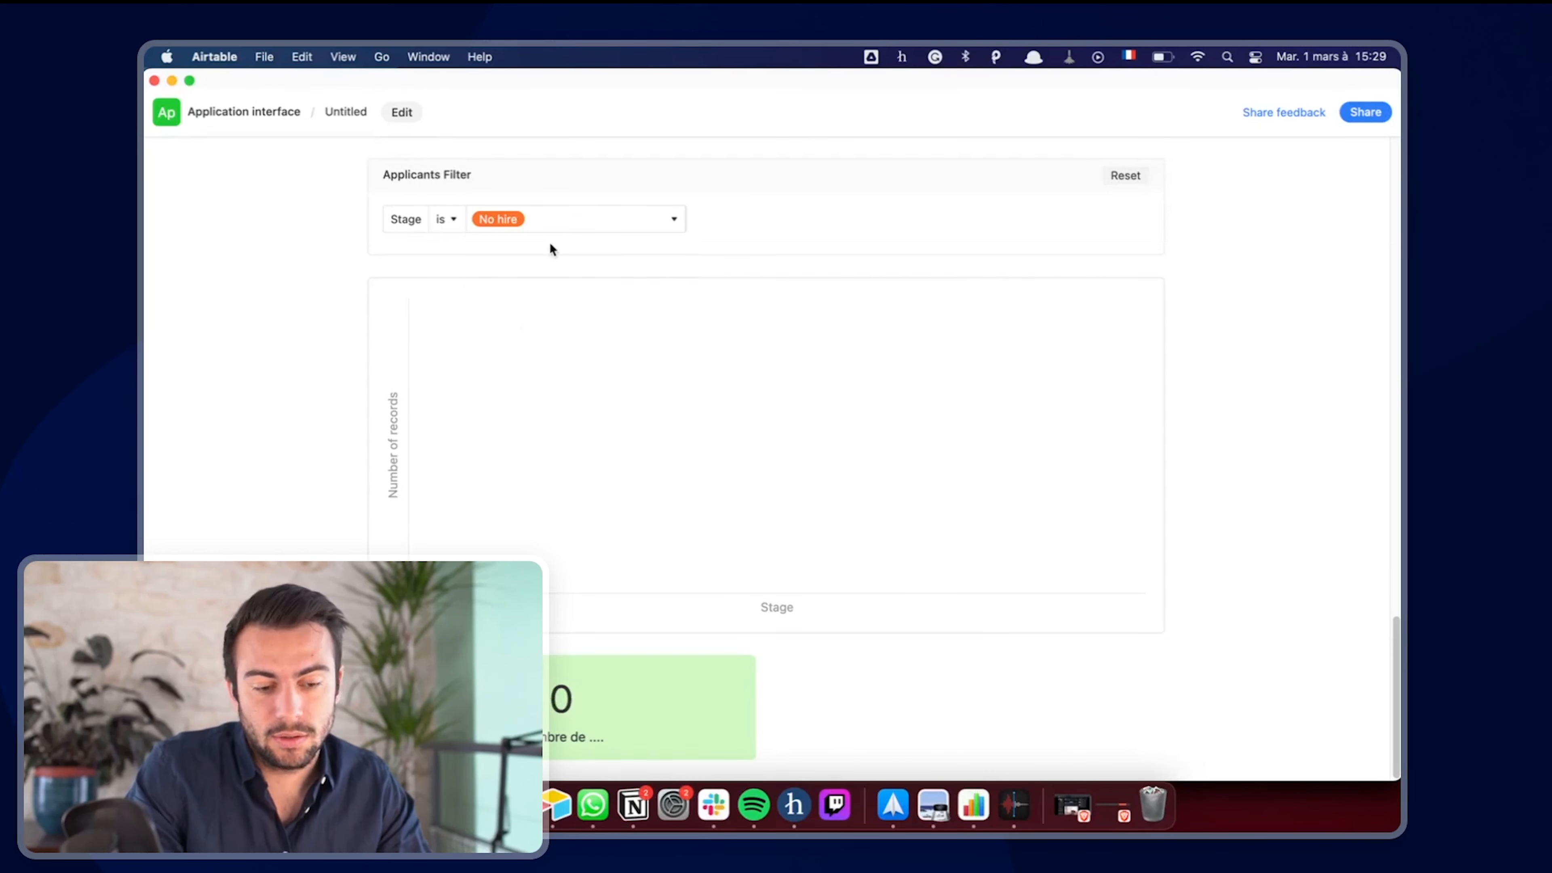
left_click(554, 223)
left_click(539, 352)
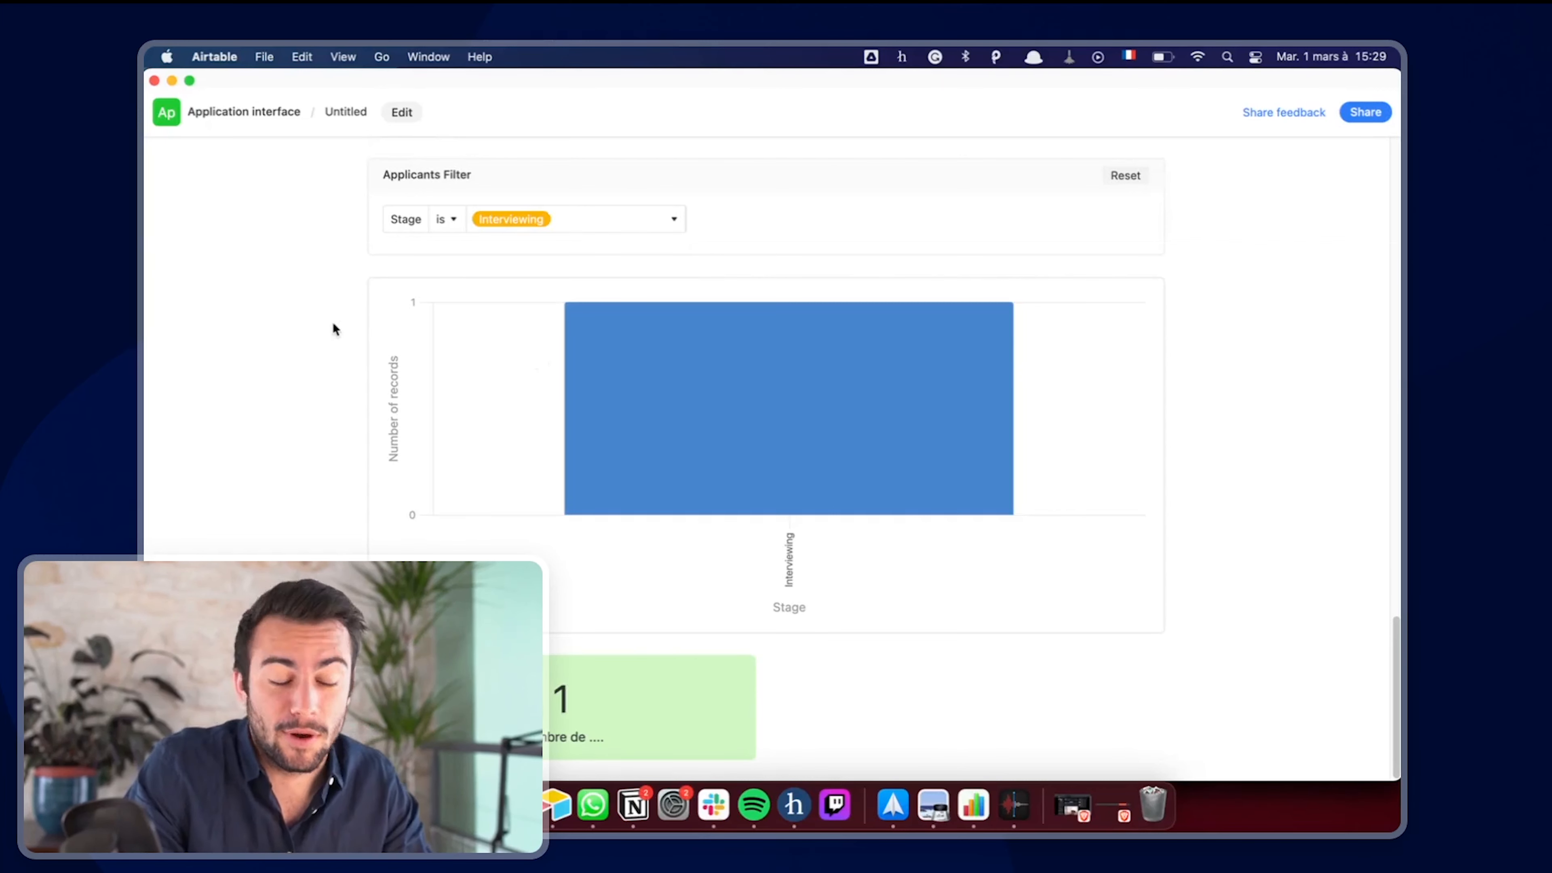
- Return to editing the interface and add a second Applicants gallery below the green number element
left_click(401, 112)
scroll(311, 442, "down", 10)
left_click(205, 754)
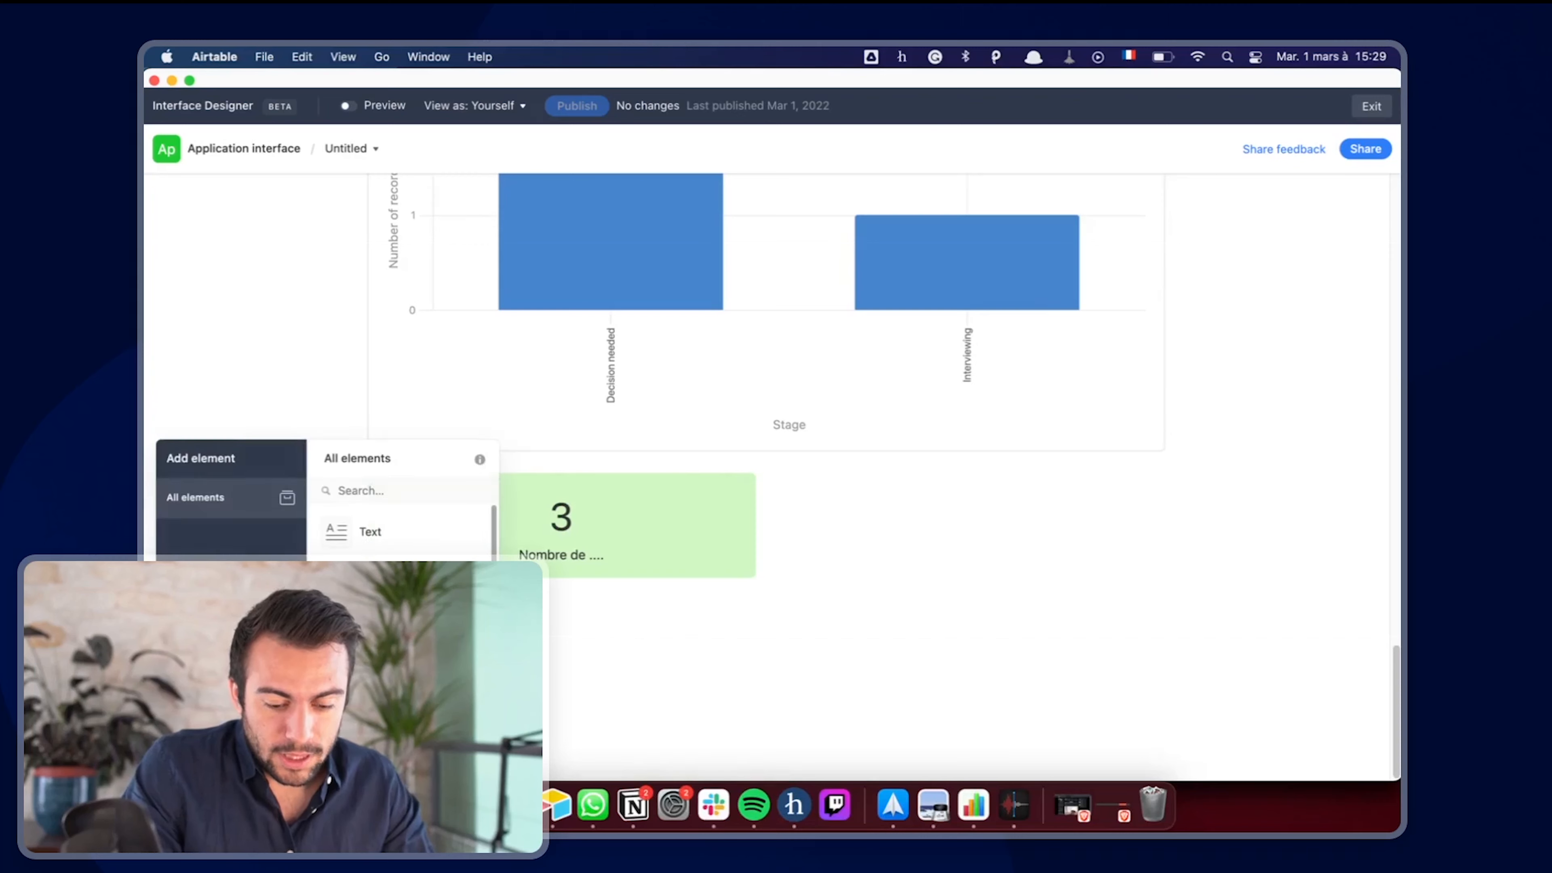
scroll(403, 605, "down", 5)
scroll(403, 605, "up", 1)
left_click_drag(391, 576, 687, 627)
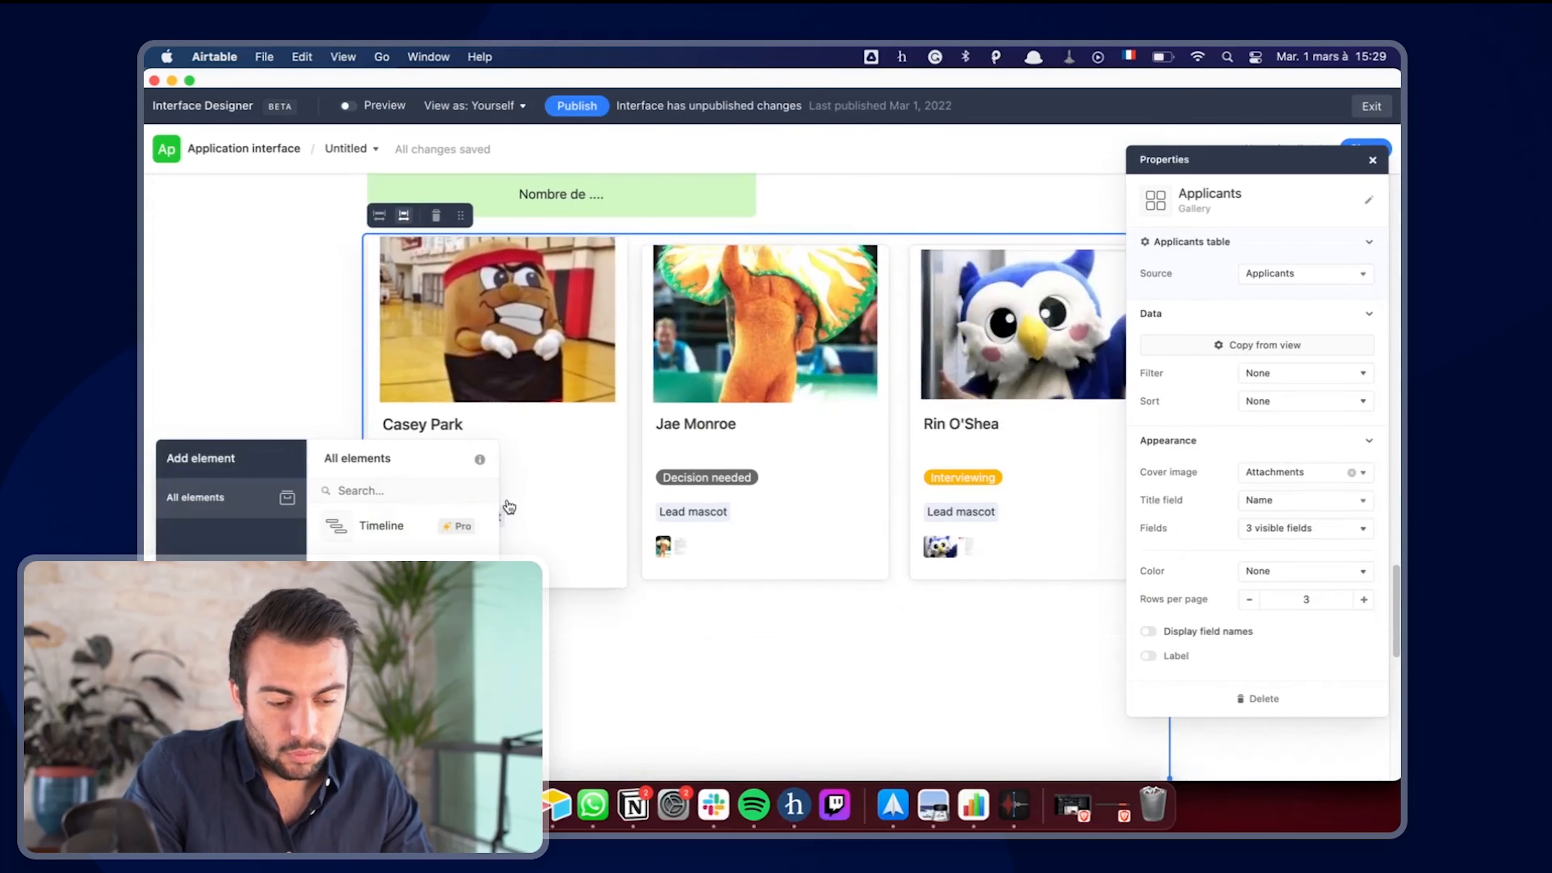
- Add a Record picker element for the Applicants table below the second gallery
scroll(404, 599, "down", 1)
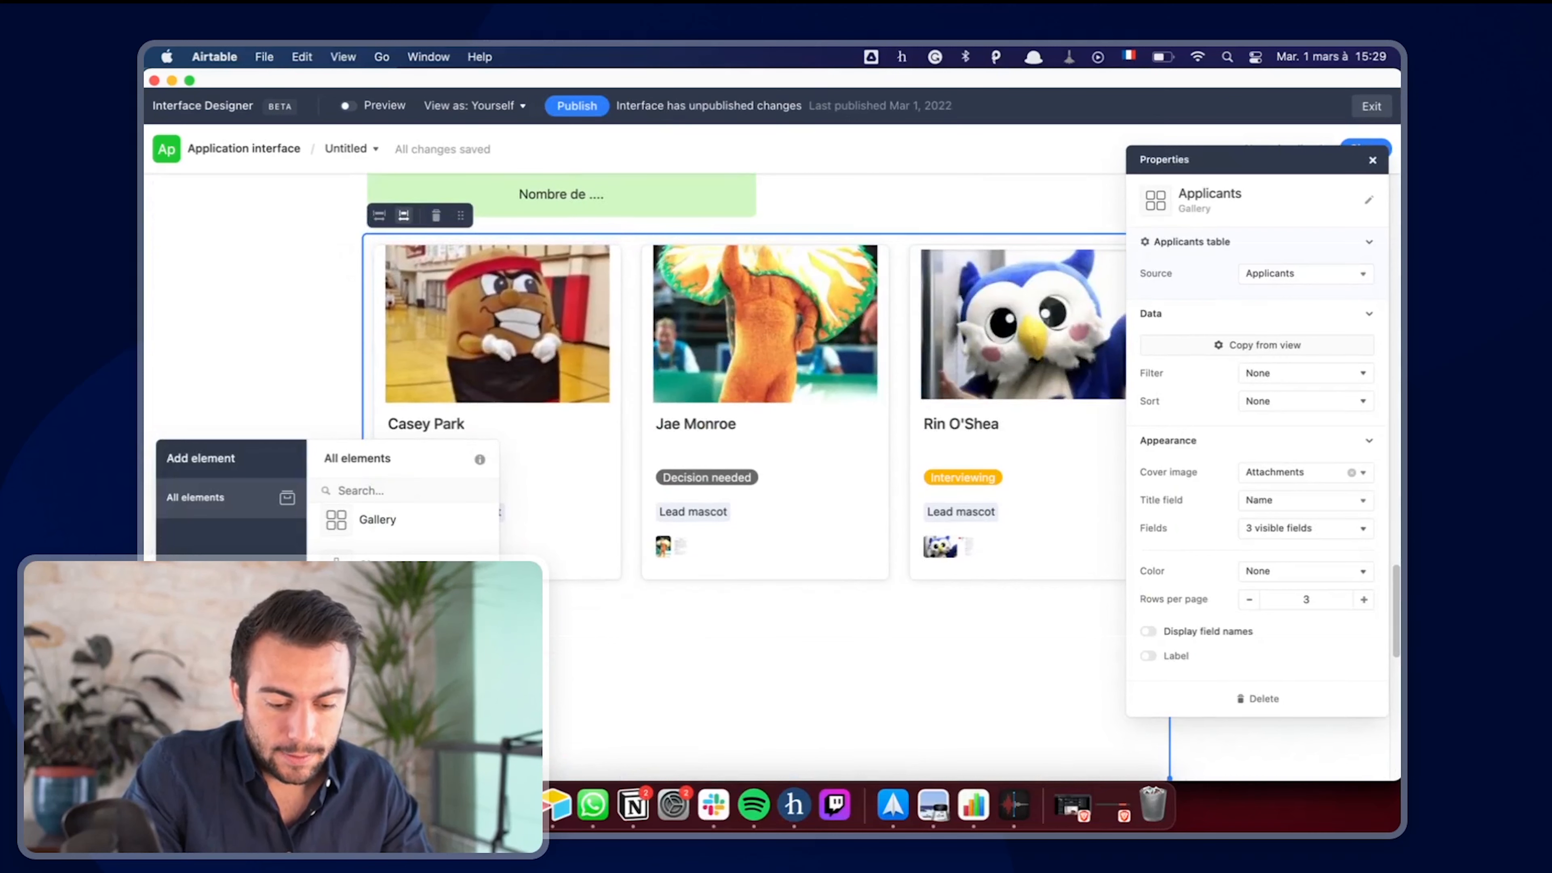
left_click(391, 663)
scroll(618, 383, "down", 3)
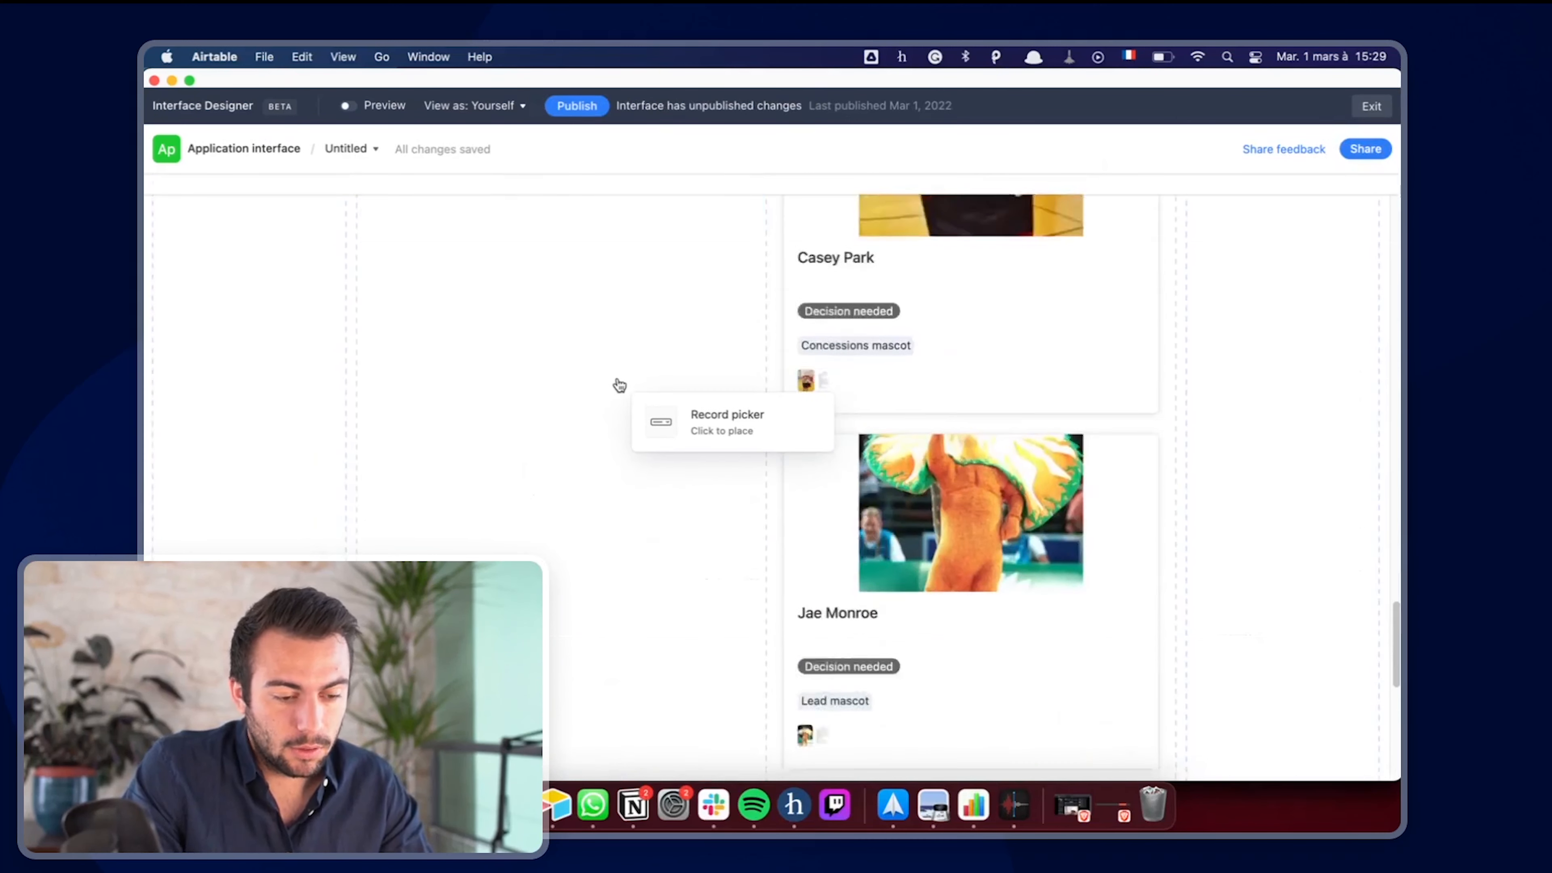
scroll(619, 383, "down", 5)
left_click(592, 575)
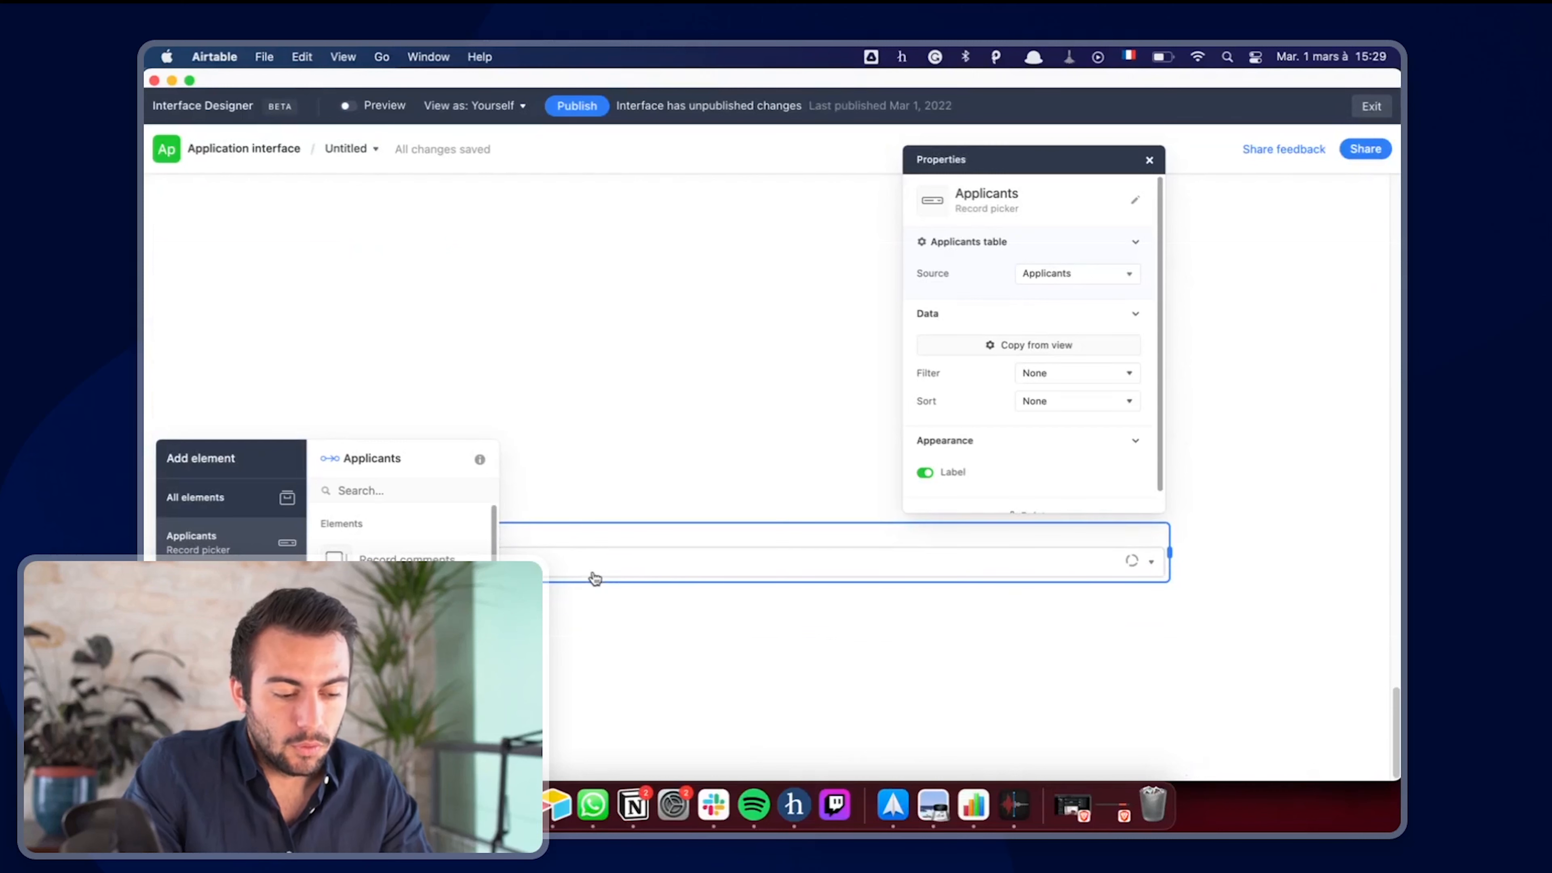
left_click(600, 671)
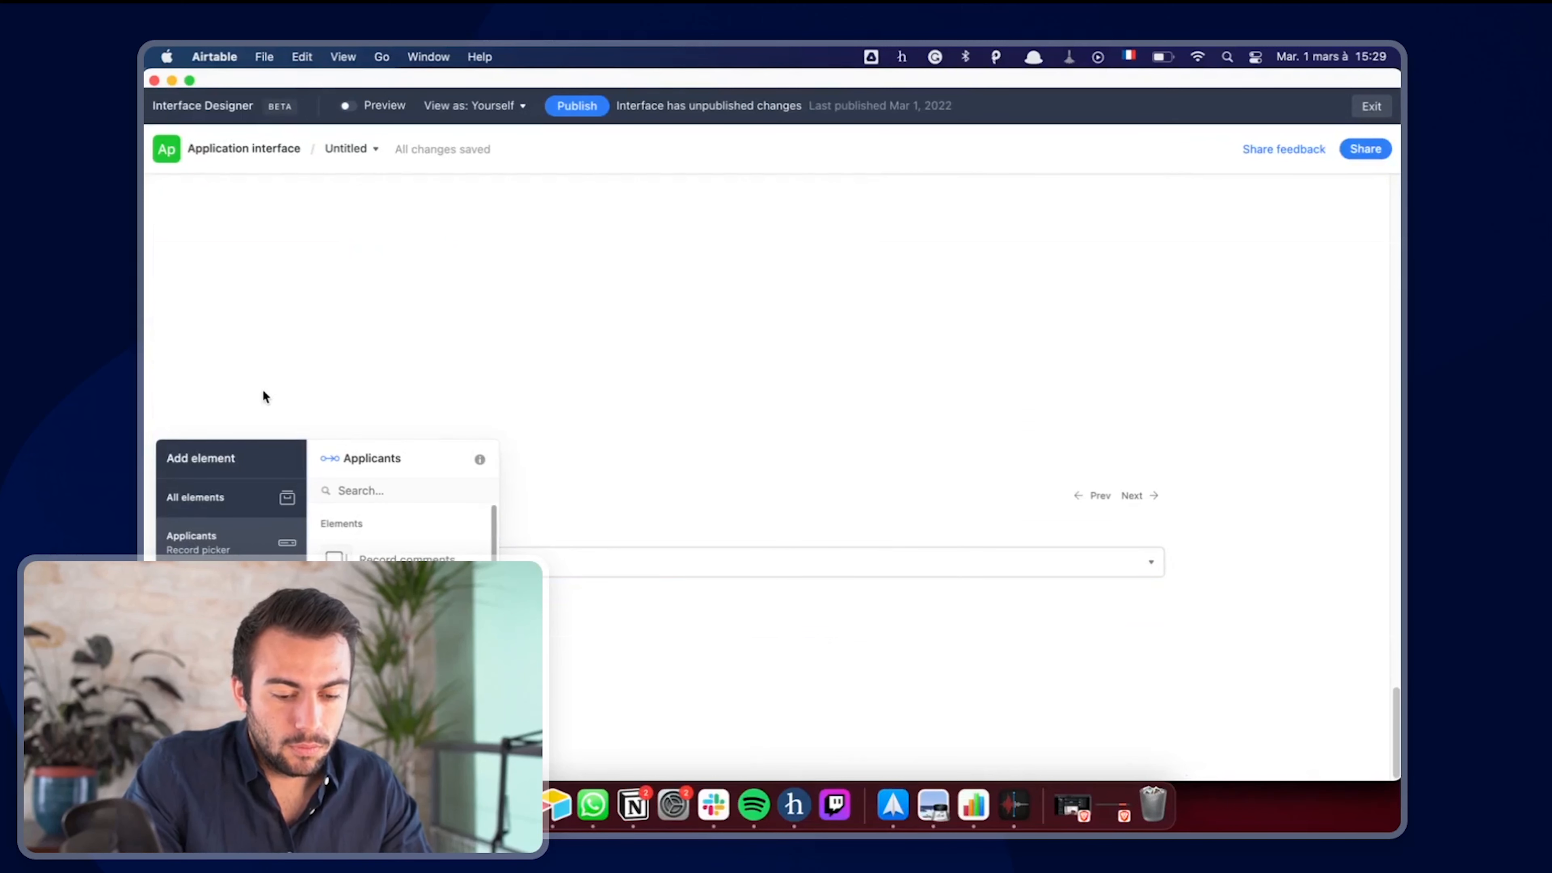
- Choose the lead mascot applicant with the Decision needed stage in the Applicants record picker
left_click(483, 556)
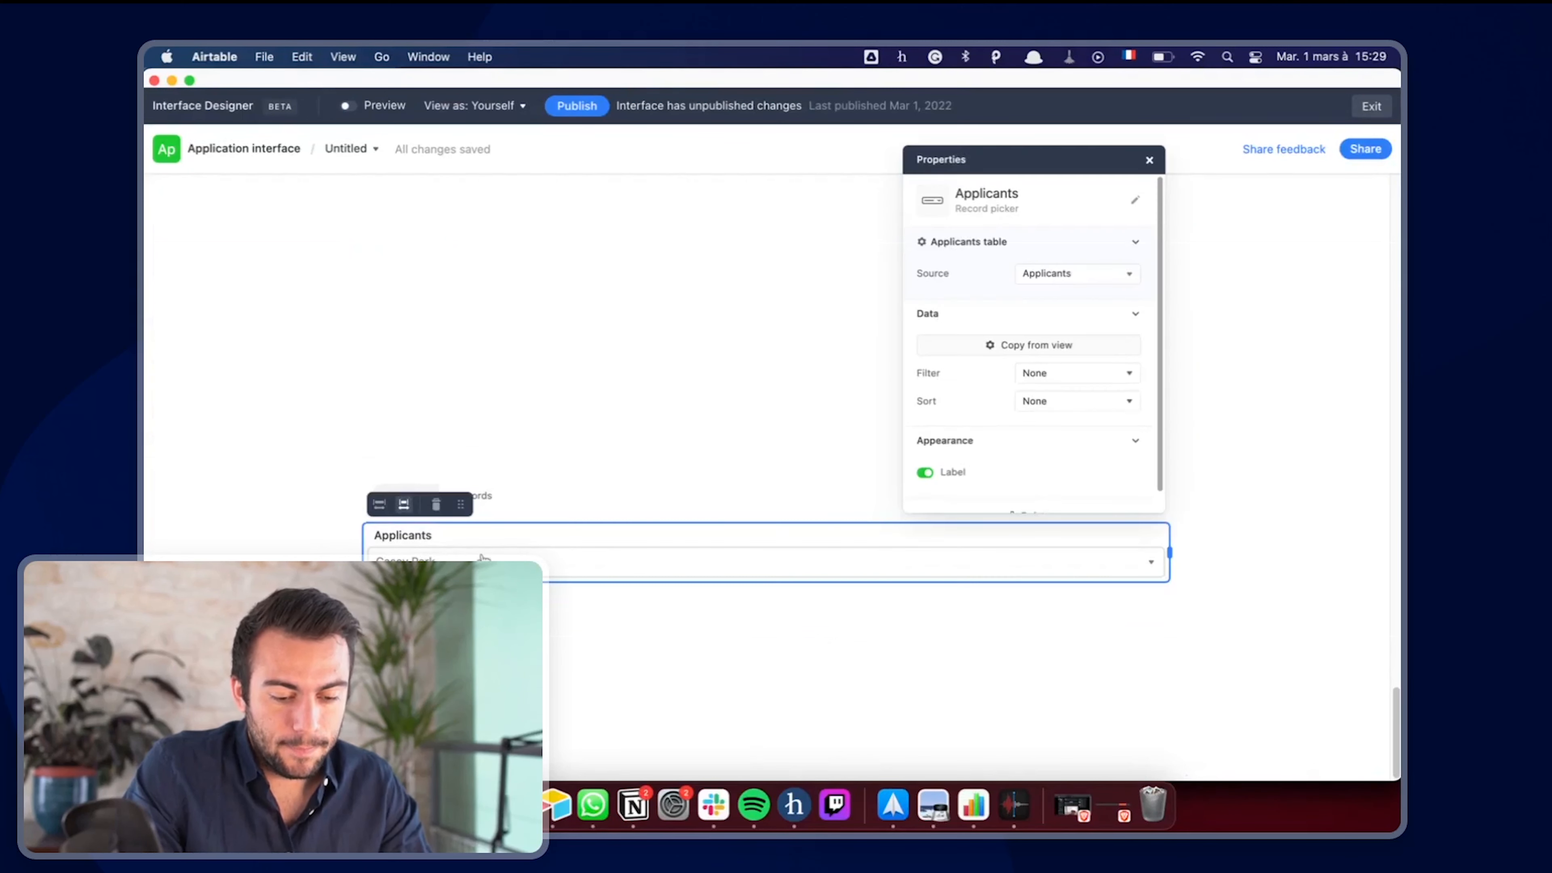
left_click(482, 558)
left_click(403, 343)
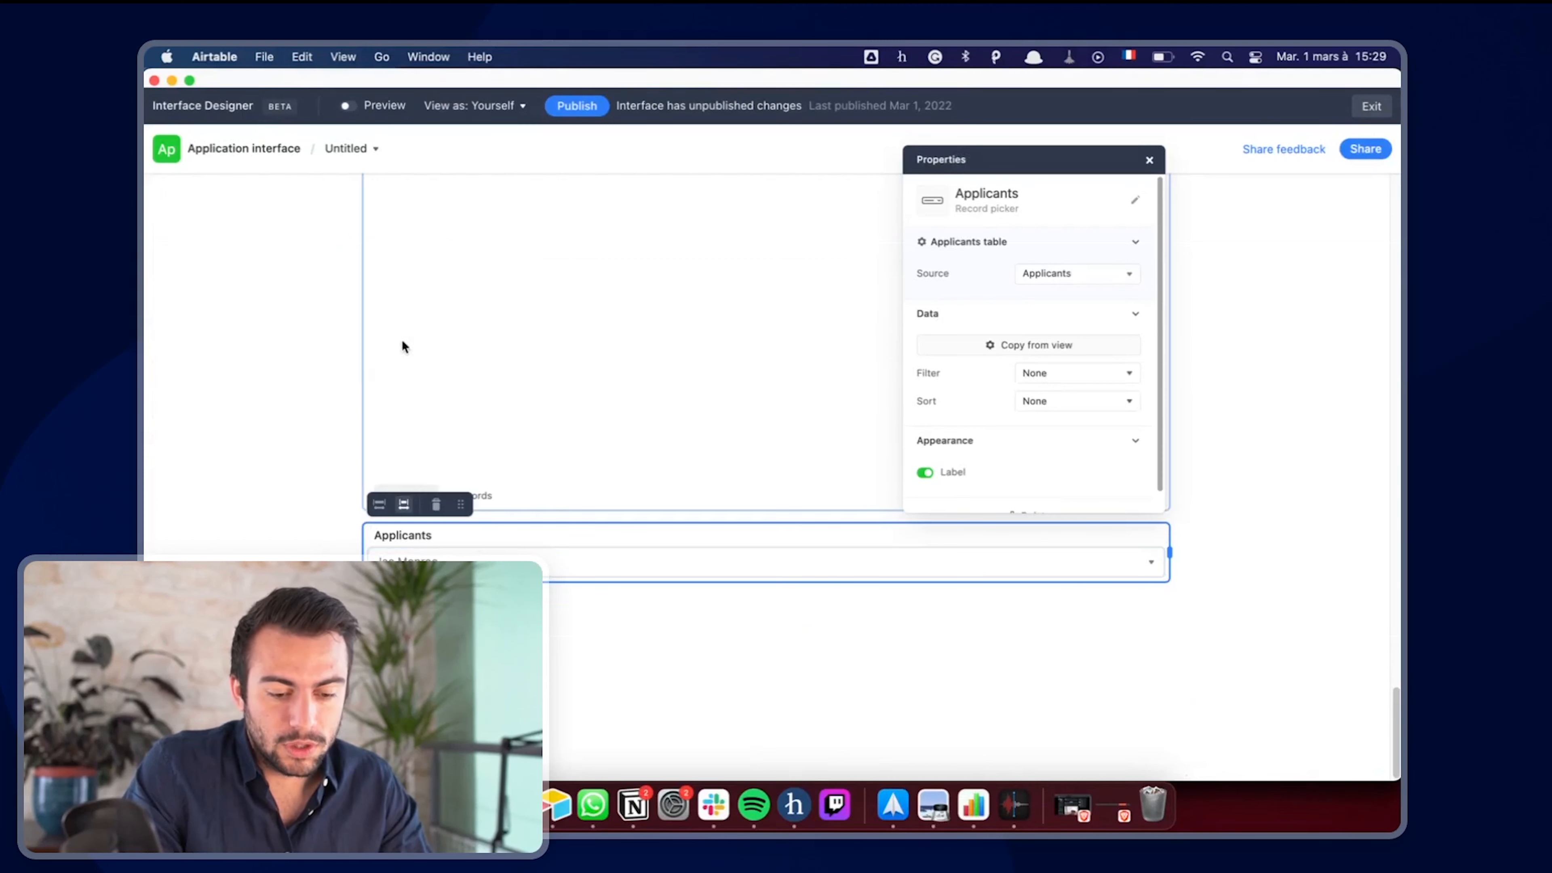
left_click(305, 455)
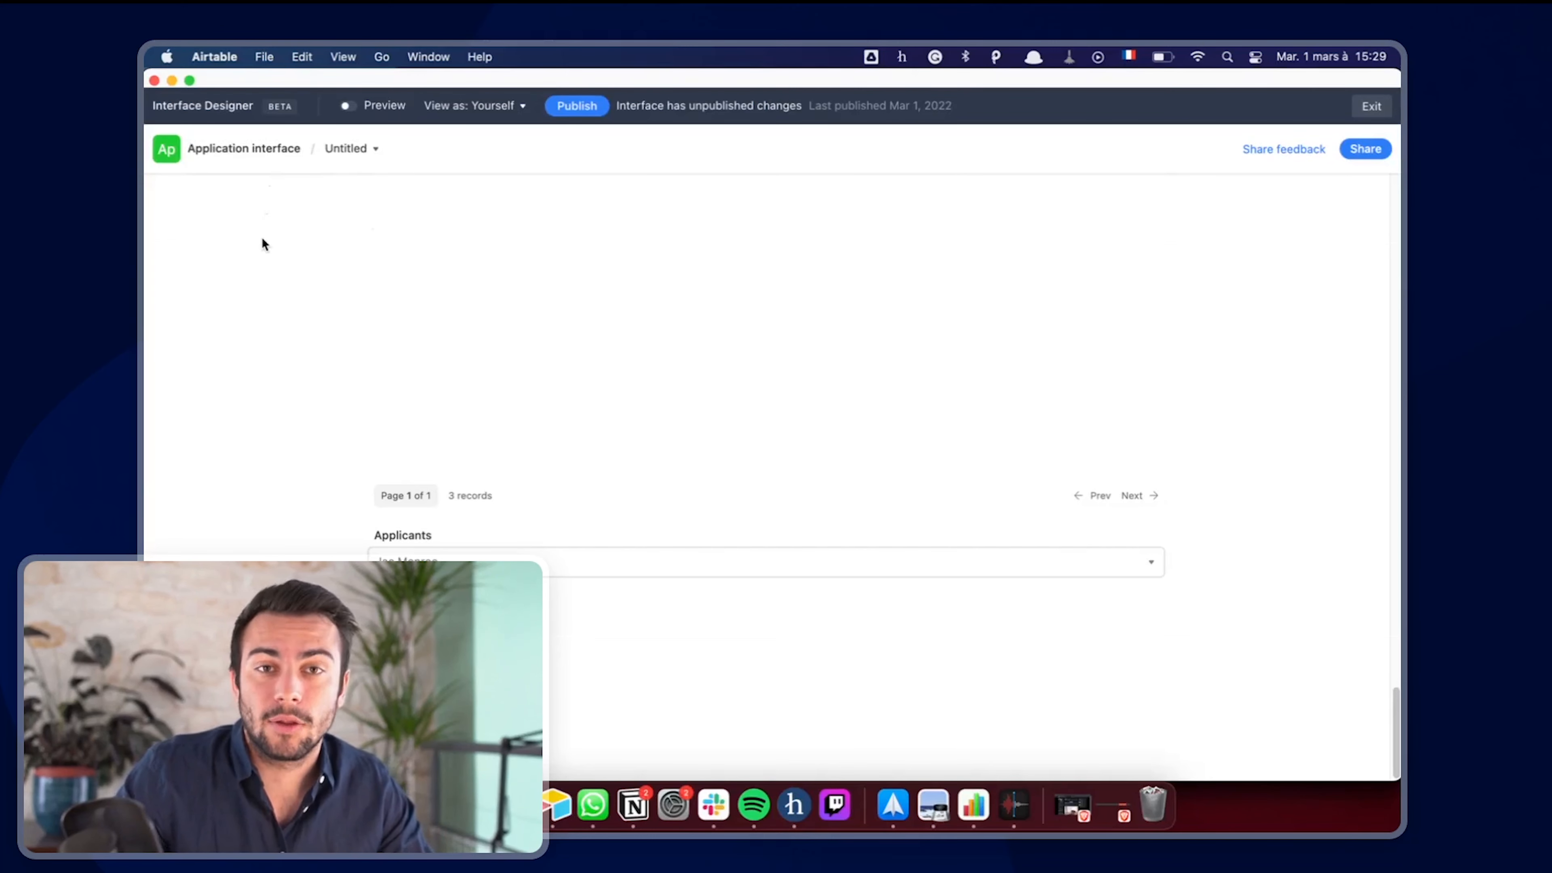
- Publish the interface with the new gallery and record picker
scroll(378, 399, "up", 15)
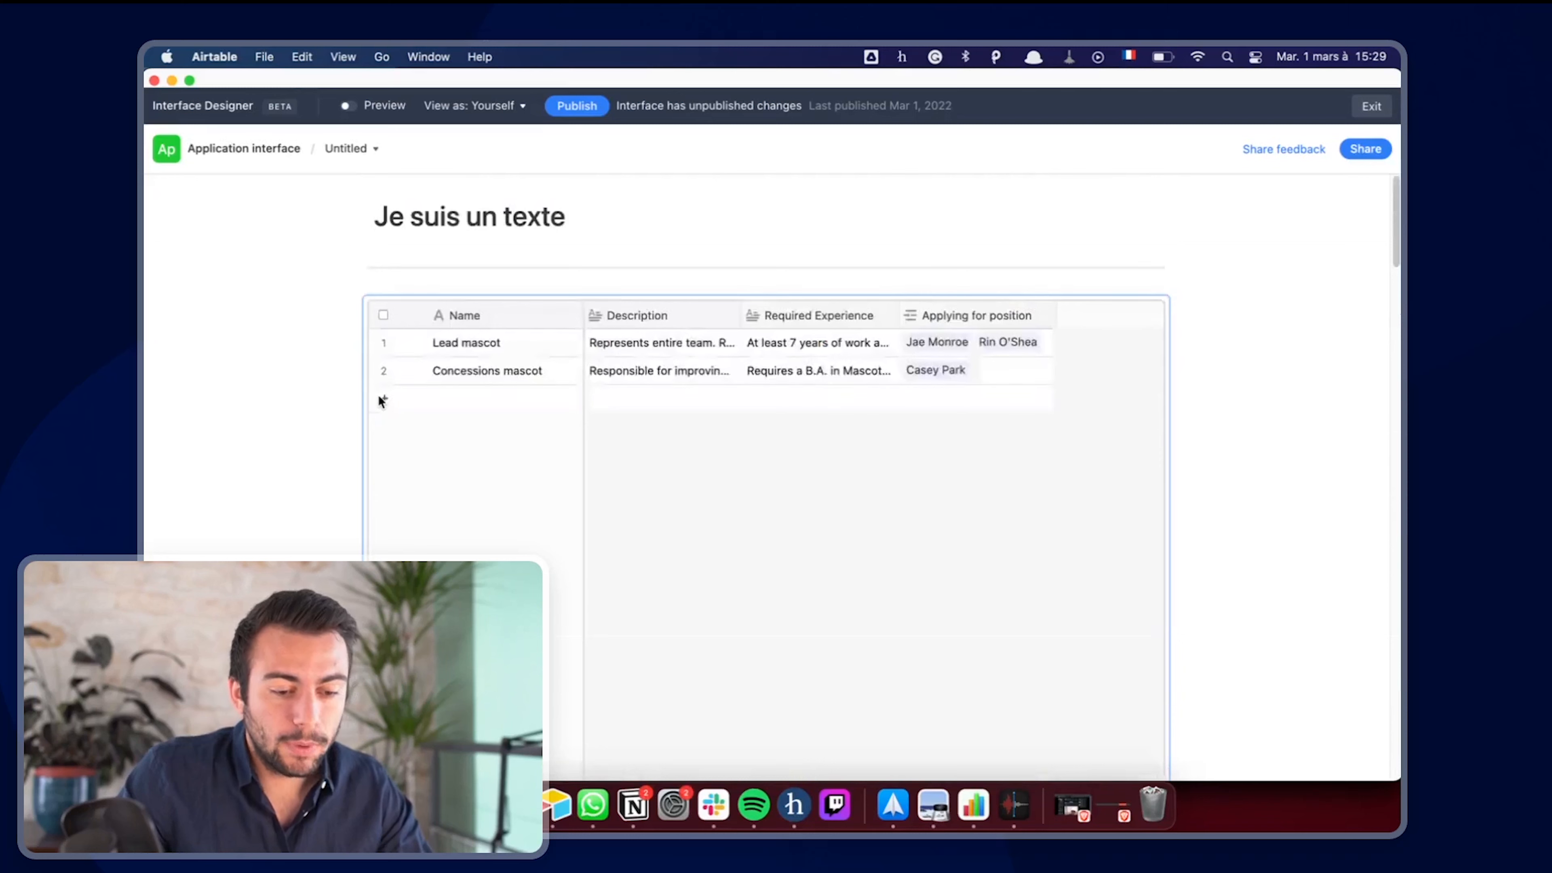
left_click(583, 106)
left_click(1024, 653)
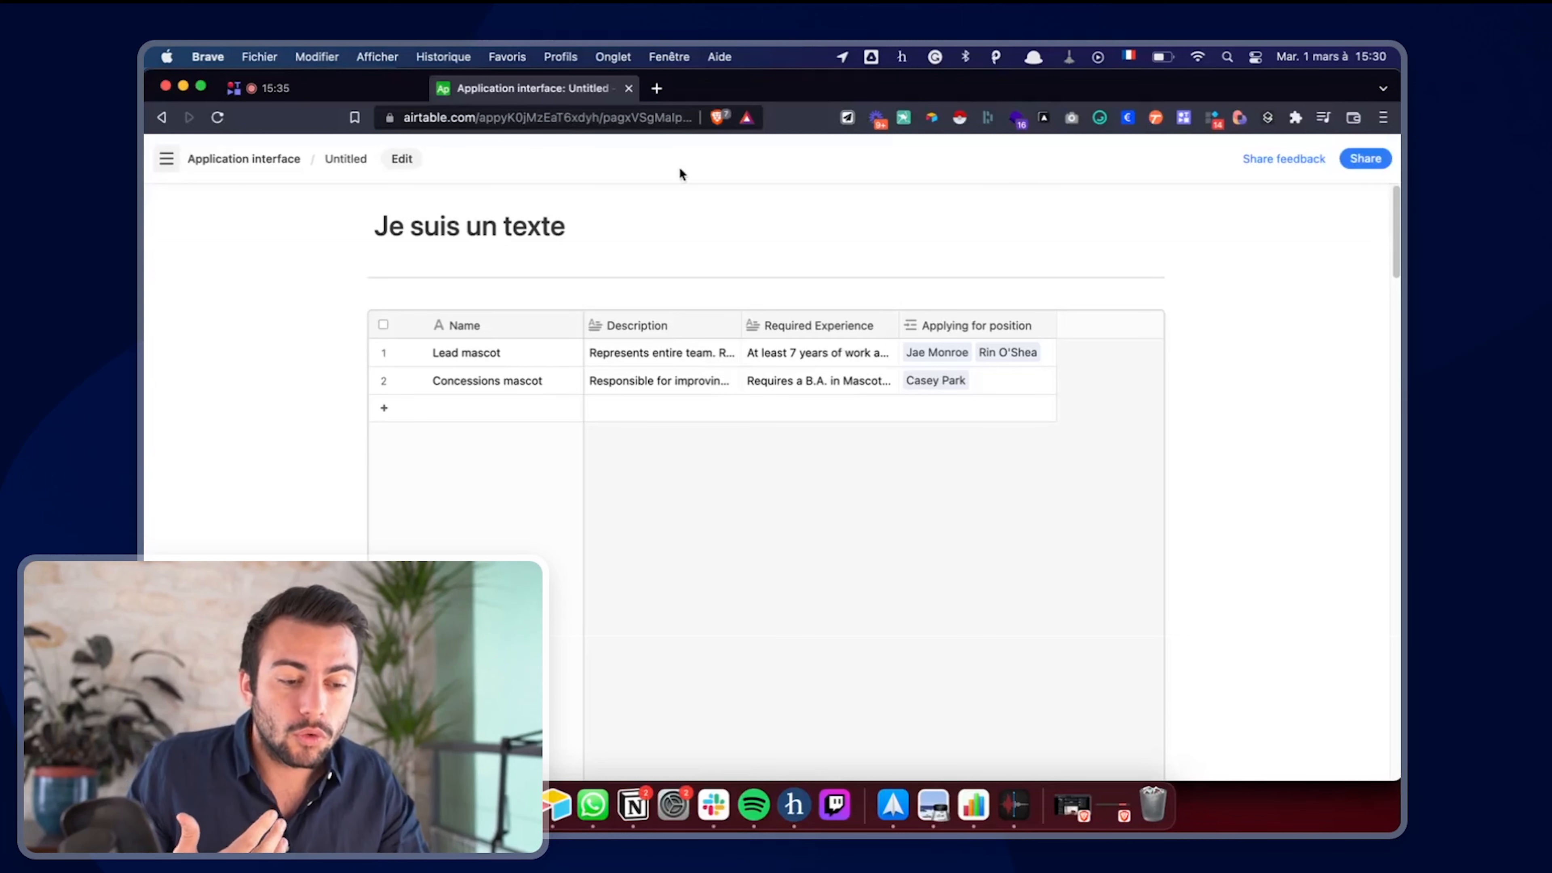
- Look through the published interface page in the Brave browser, from the grid down to the record picker
scroll(662, 206, "down", 3)
scroll(662, 206, "down", 15)
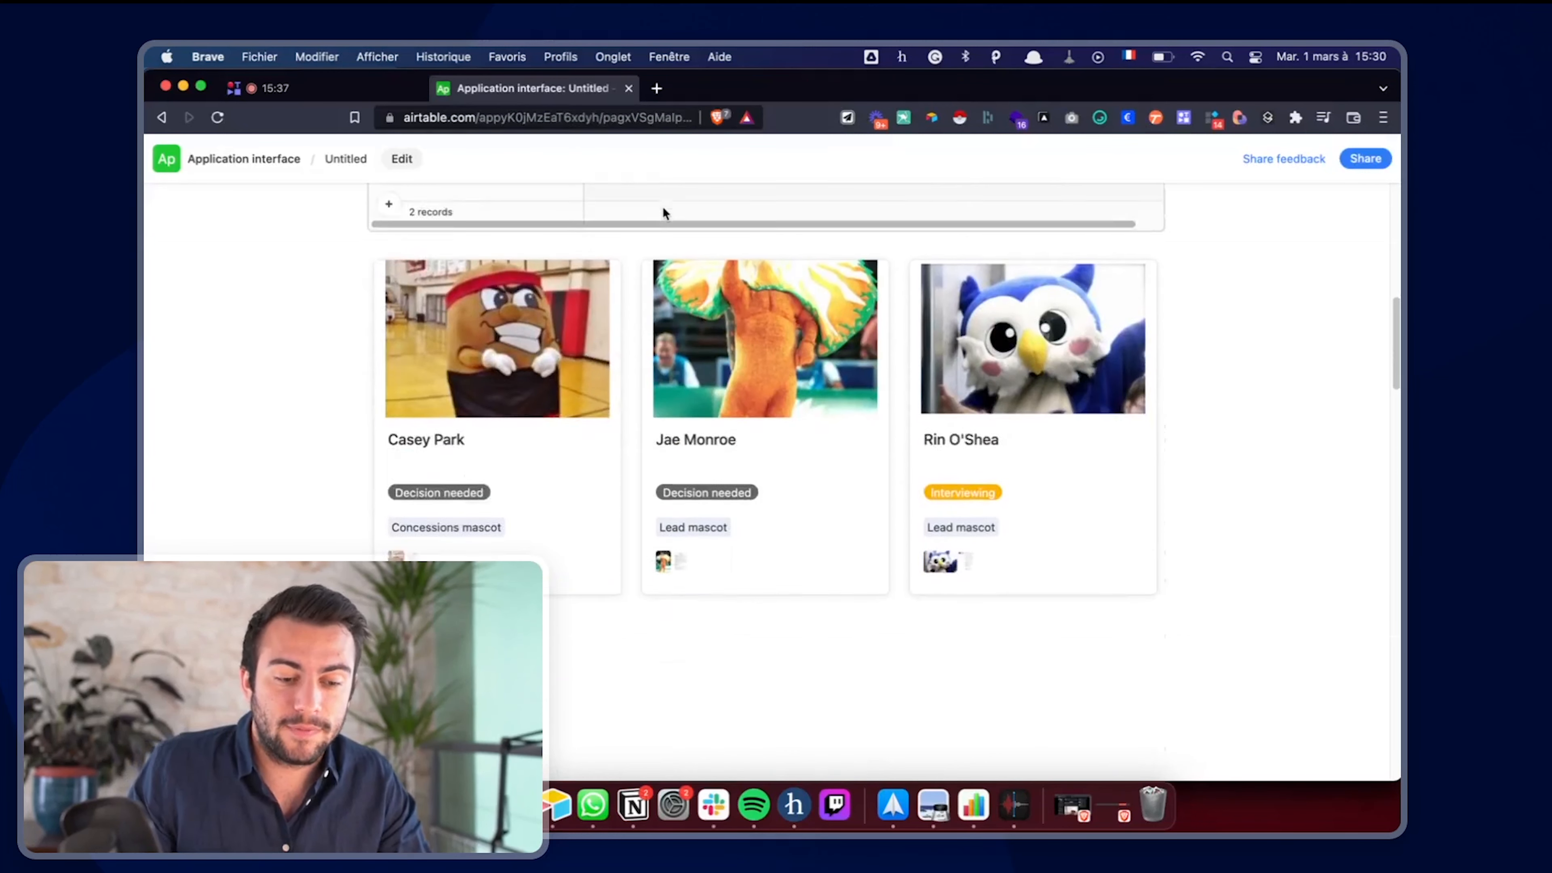
scroll(665, 212, "down", 20)
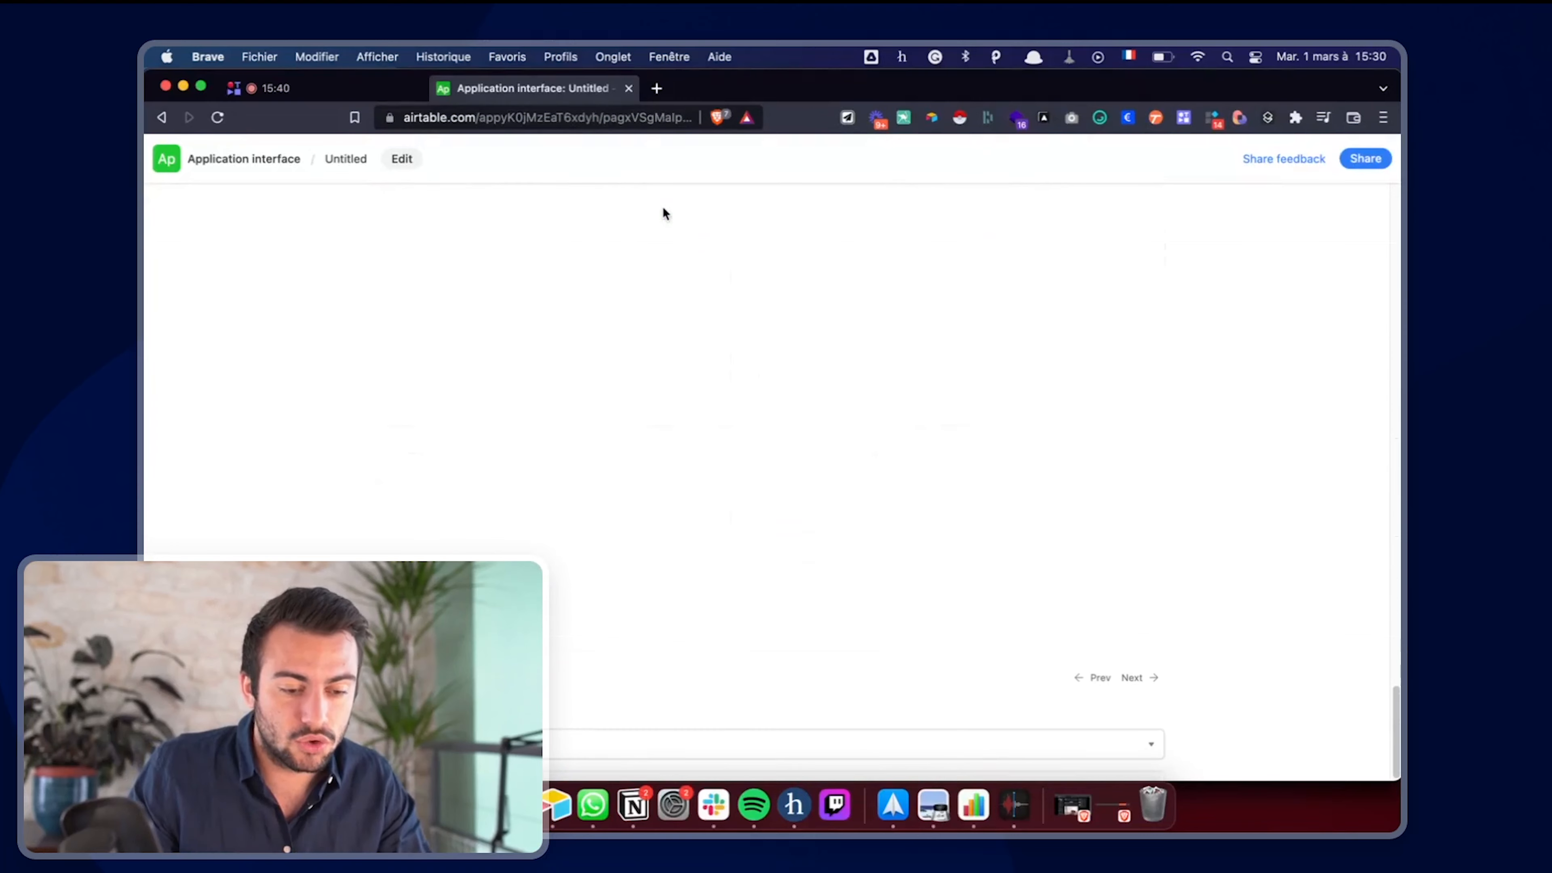
key("ctrl+Up")
left_click(618, 574)
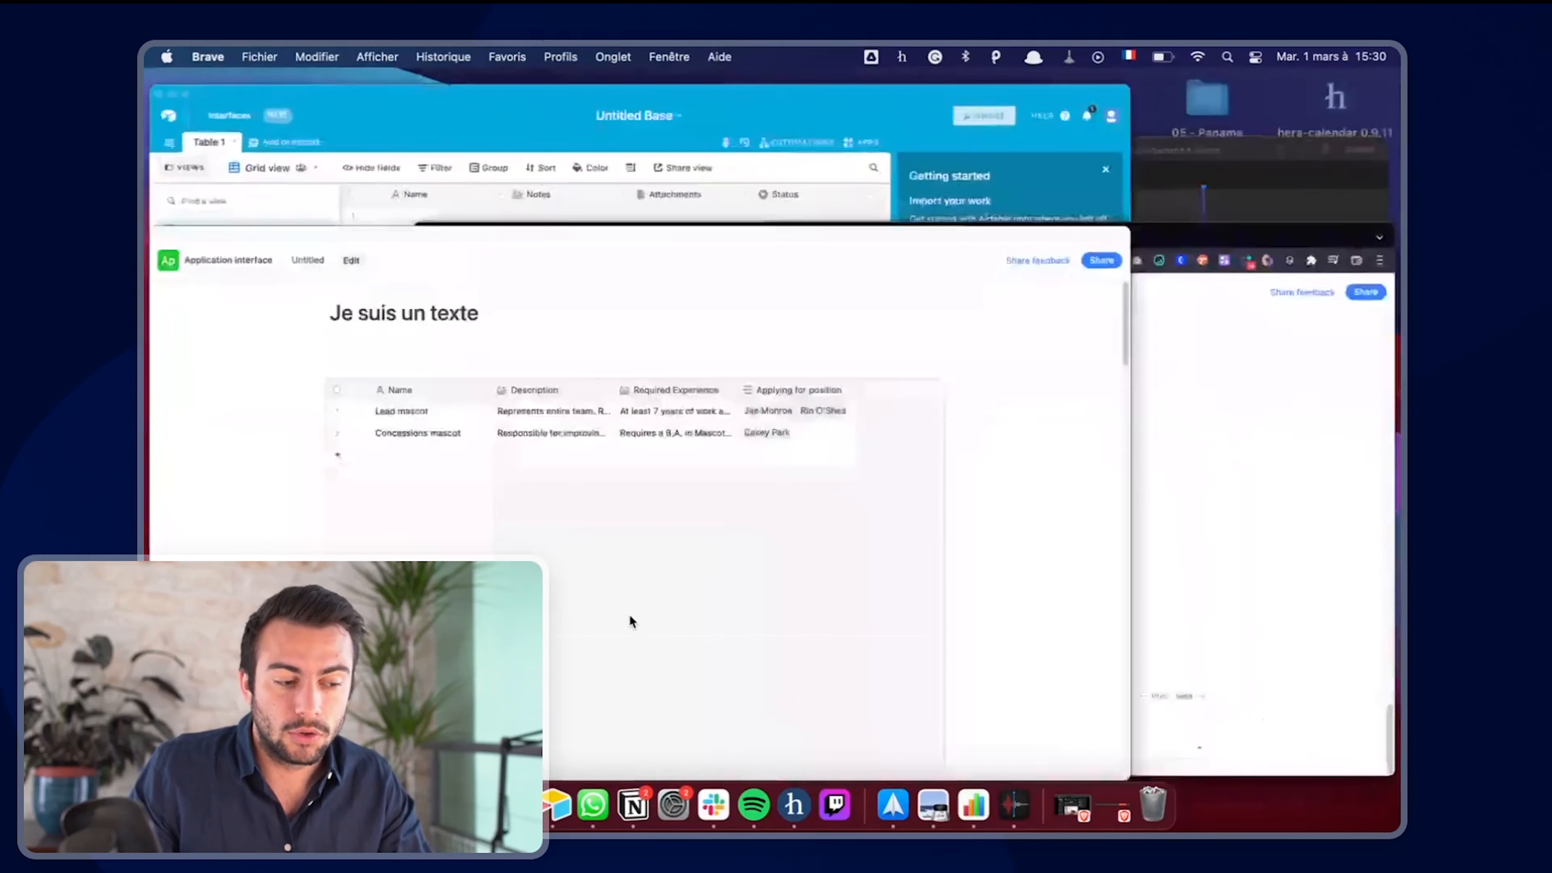
key("ctrl+Up")
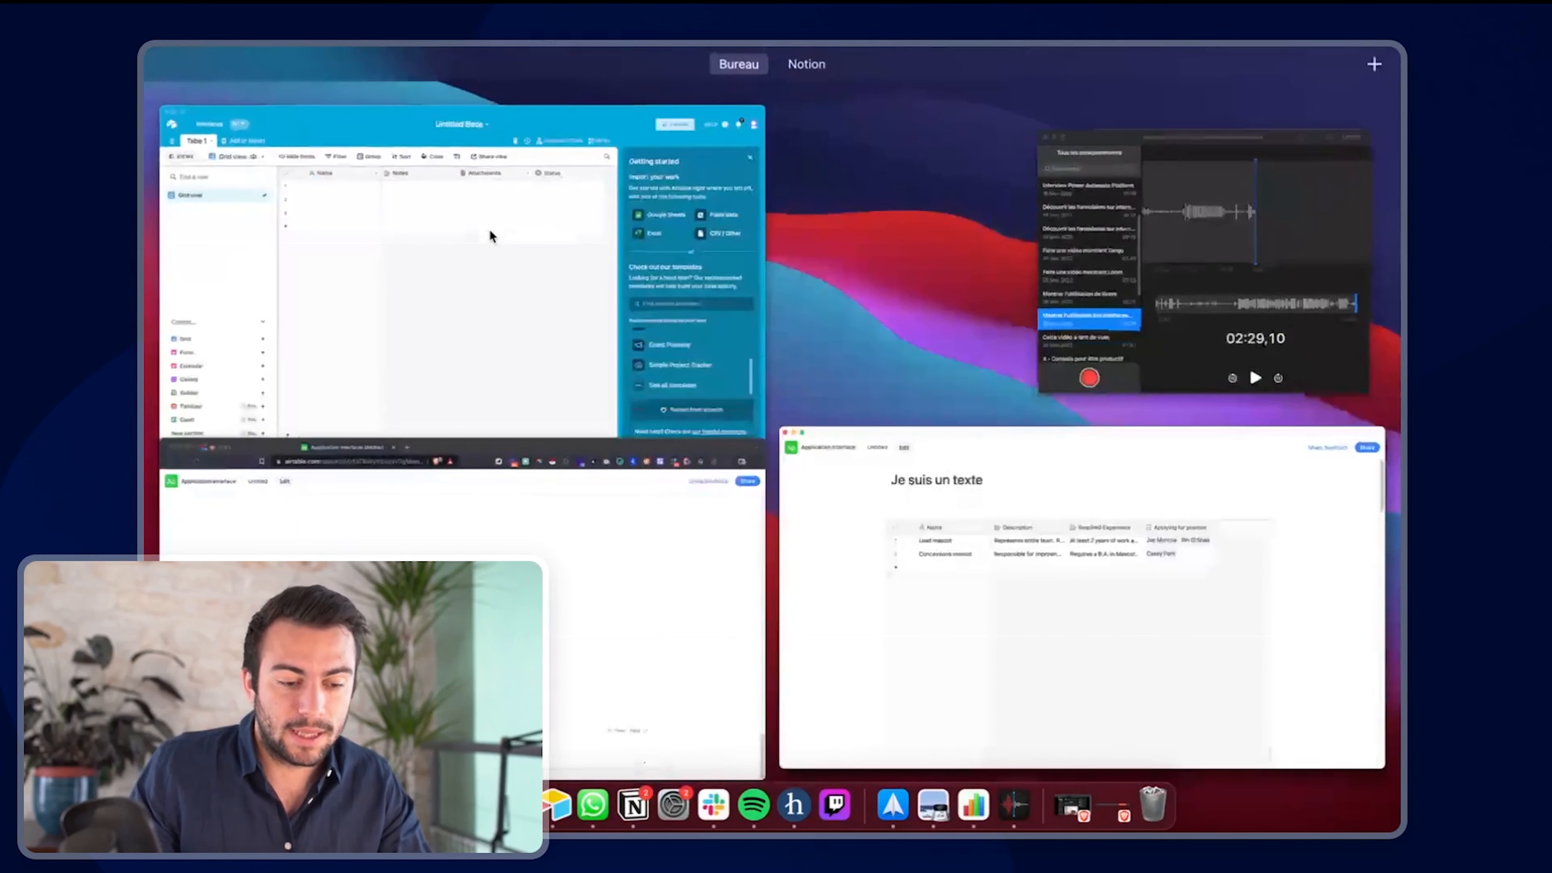
left_click(632, 505)
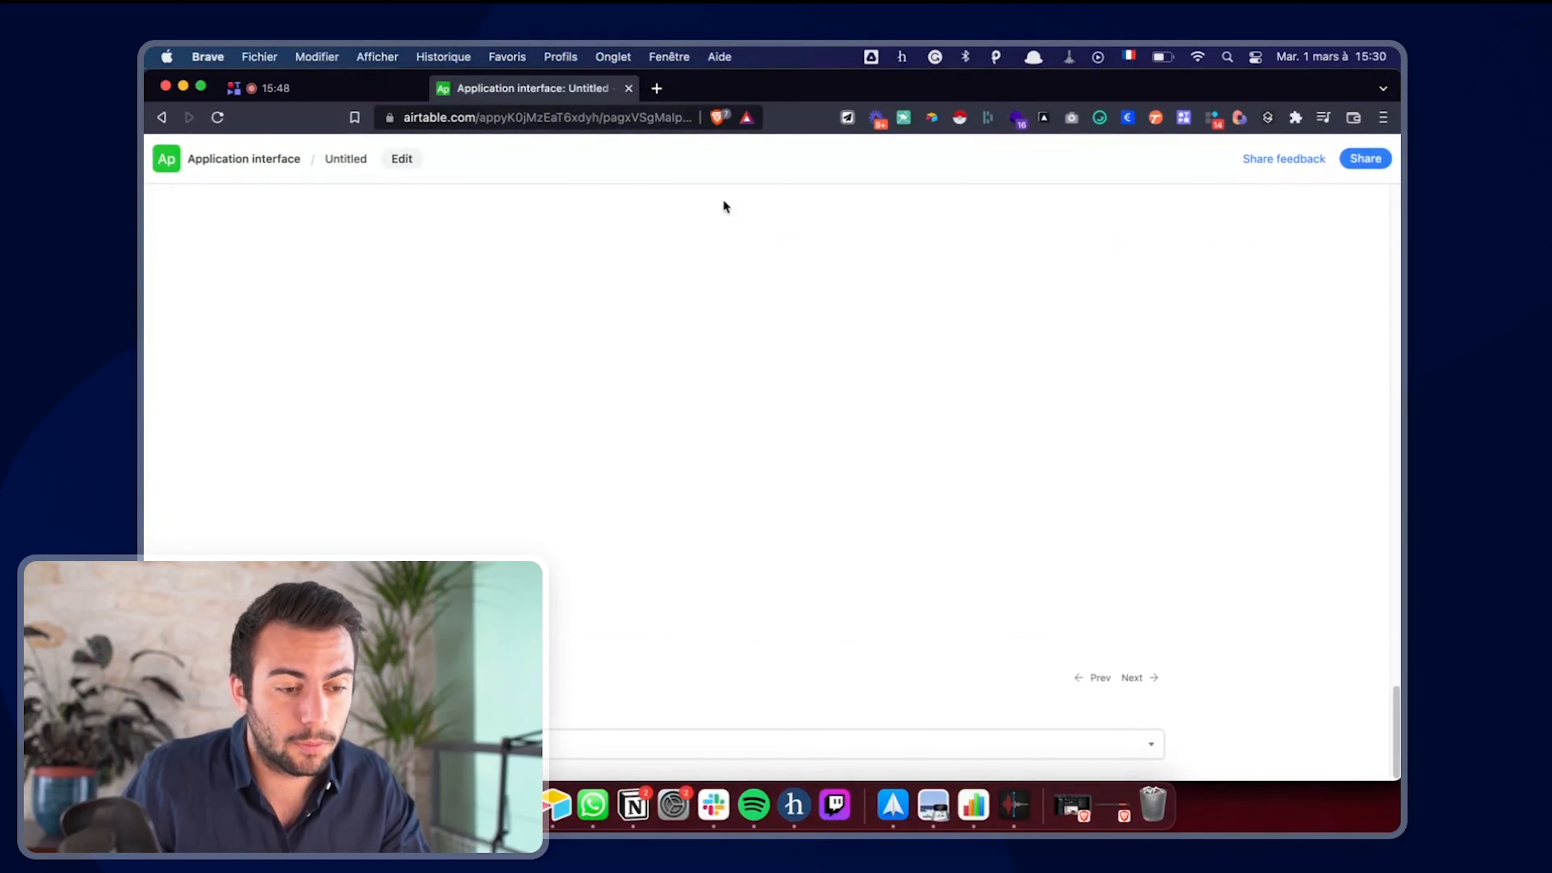
- Capture the whole published page with the GoFullPage extension and enlarge the capture to inspect it
scroll(718, 419, "up", 15)
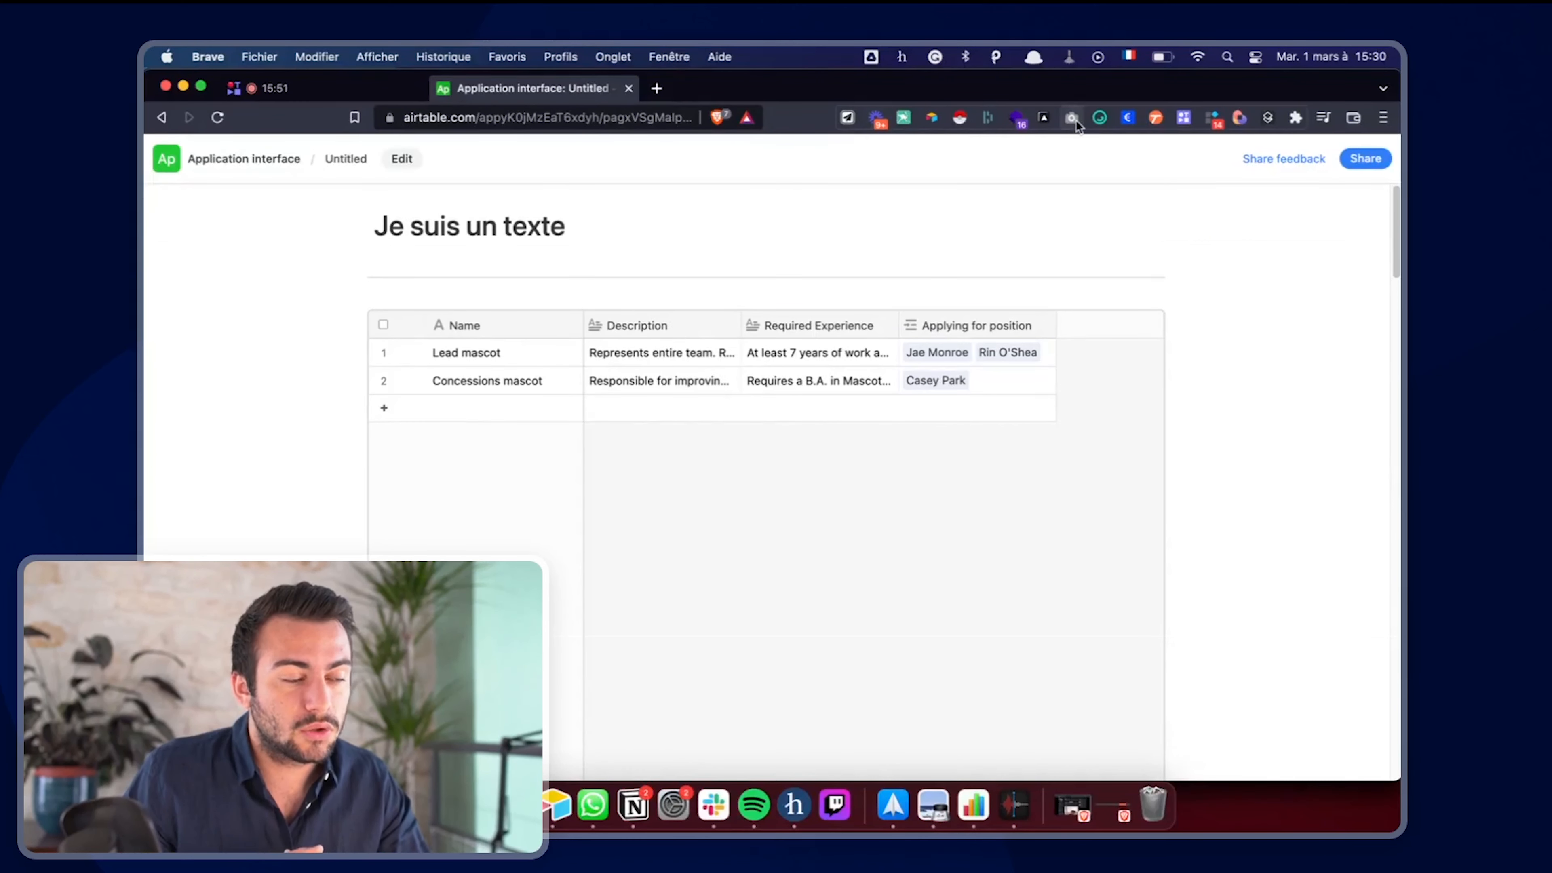
left_click(1073, 118)
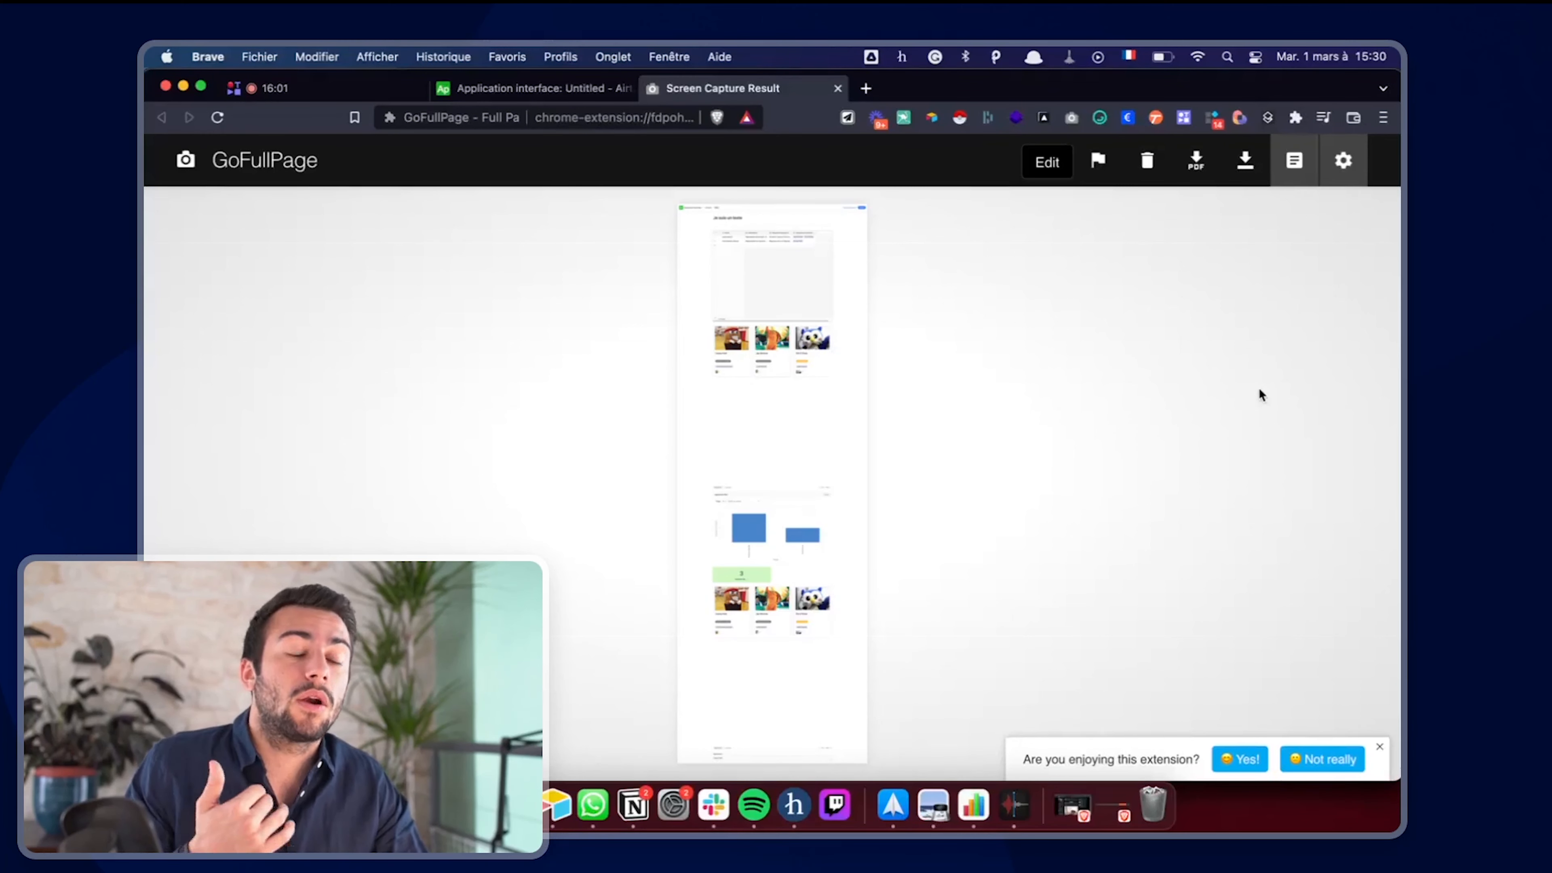
left_click(810, 442)
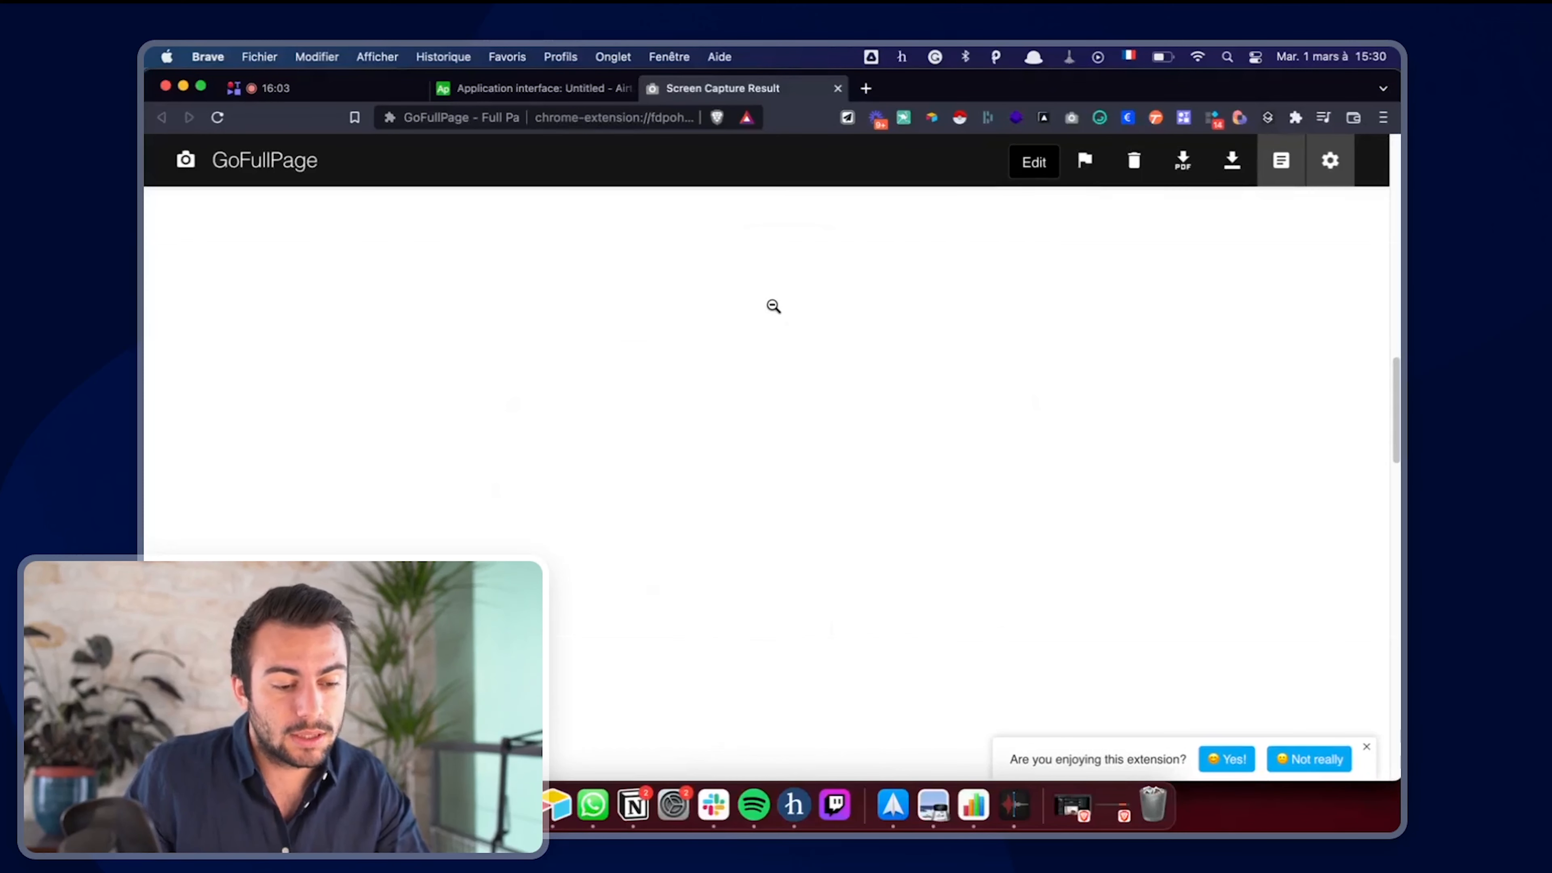
scroll(775, 408, "up", 10)
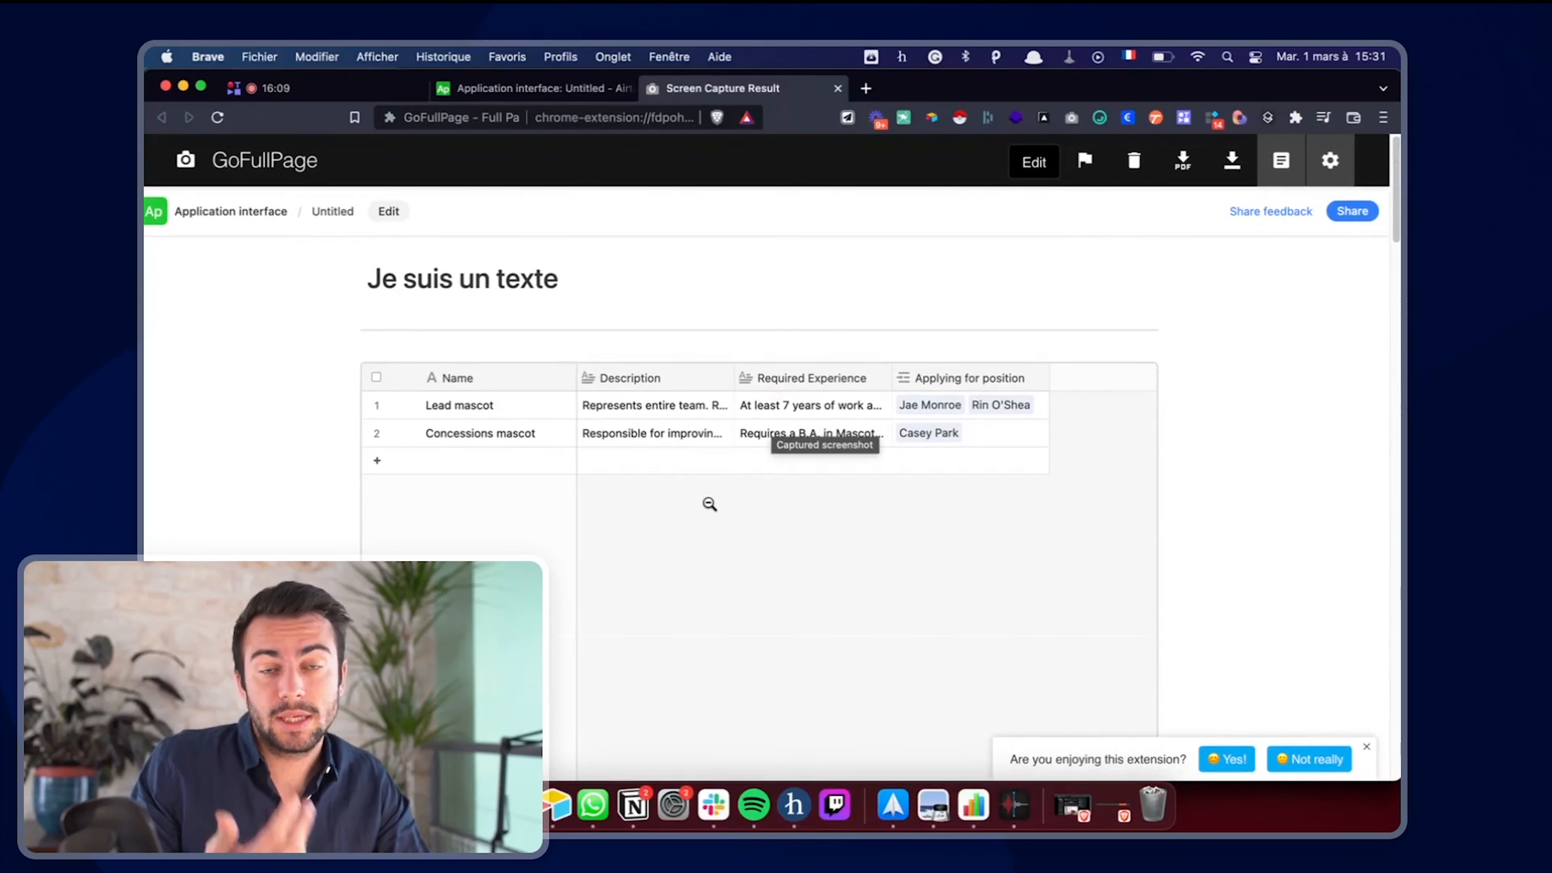
- Switch back to the Airtable app, view the interface's sharing options and close them without sending an invitation
key("ctrl+Up")
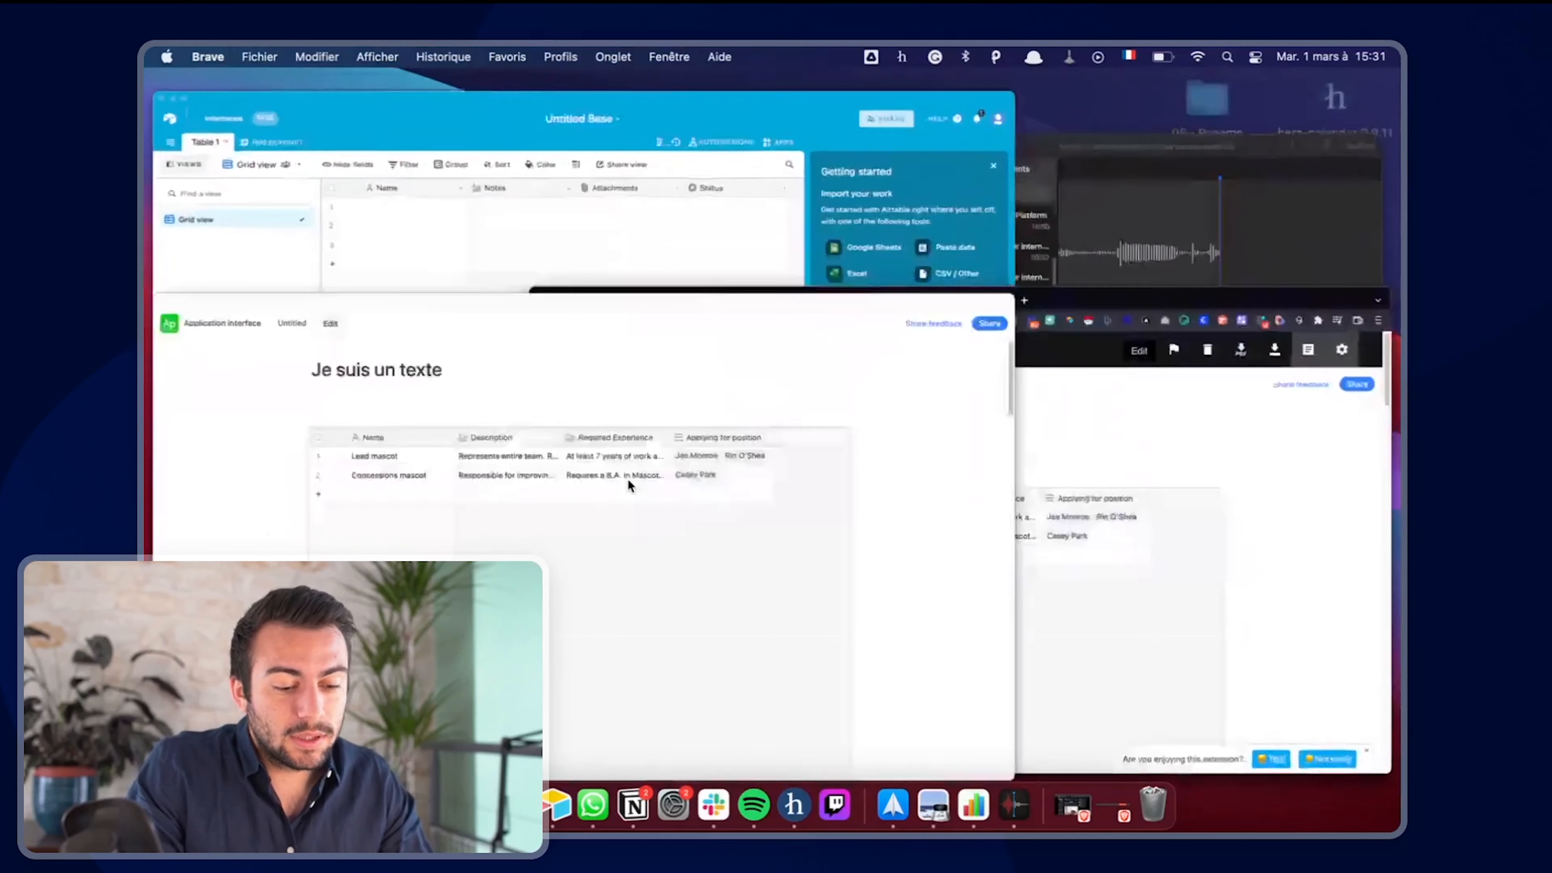
left_click(629, 486)
left_click(1357, 114)
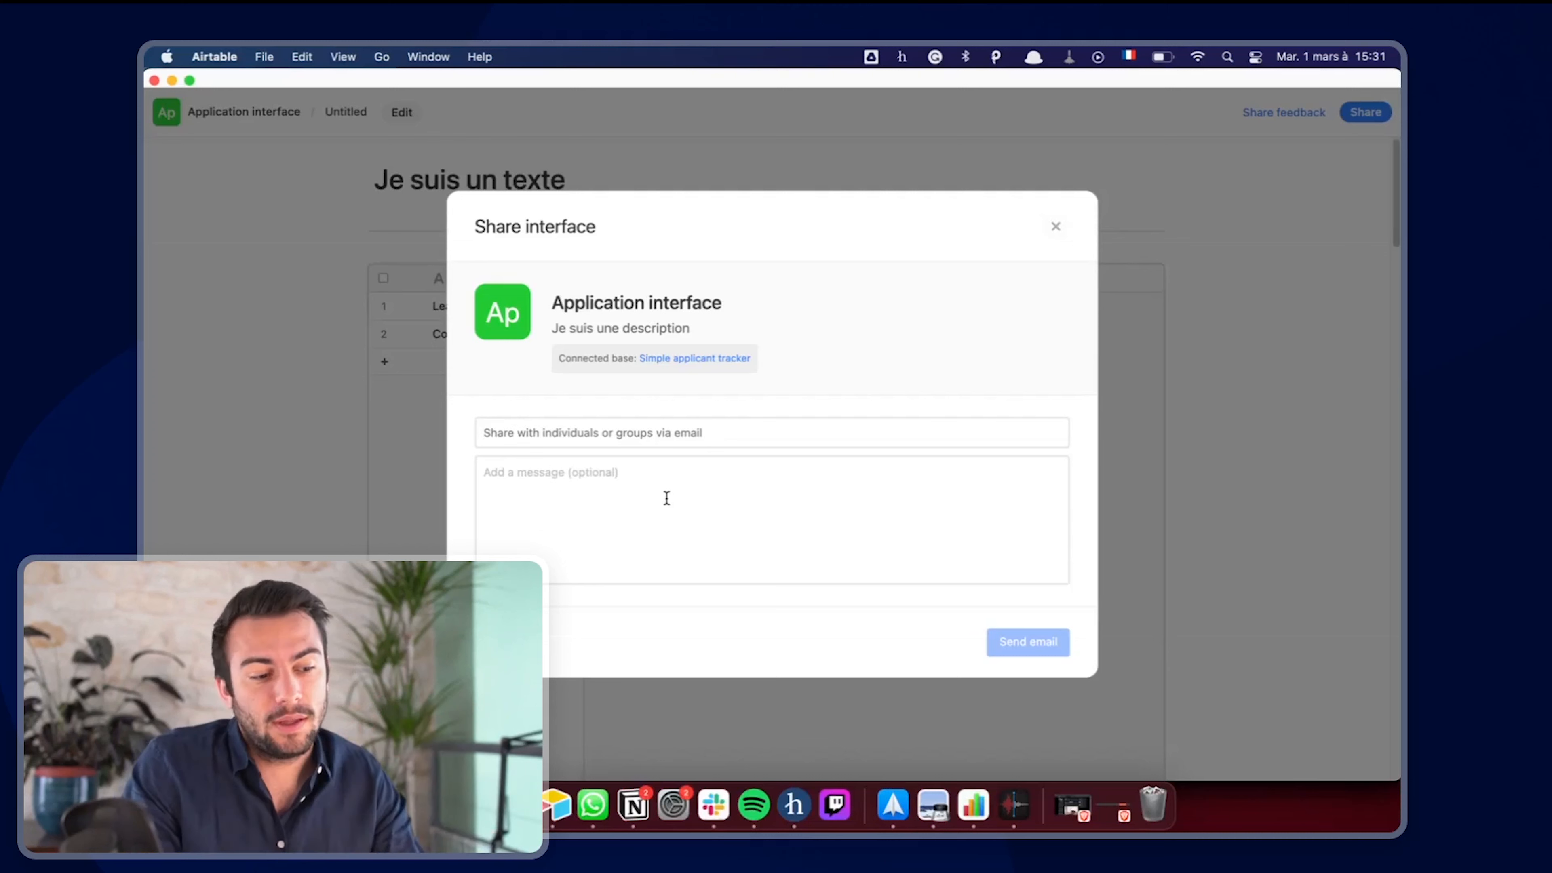
left_click(1056, 227)
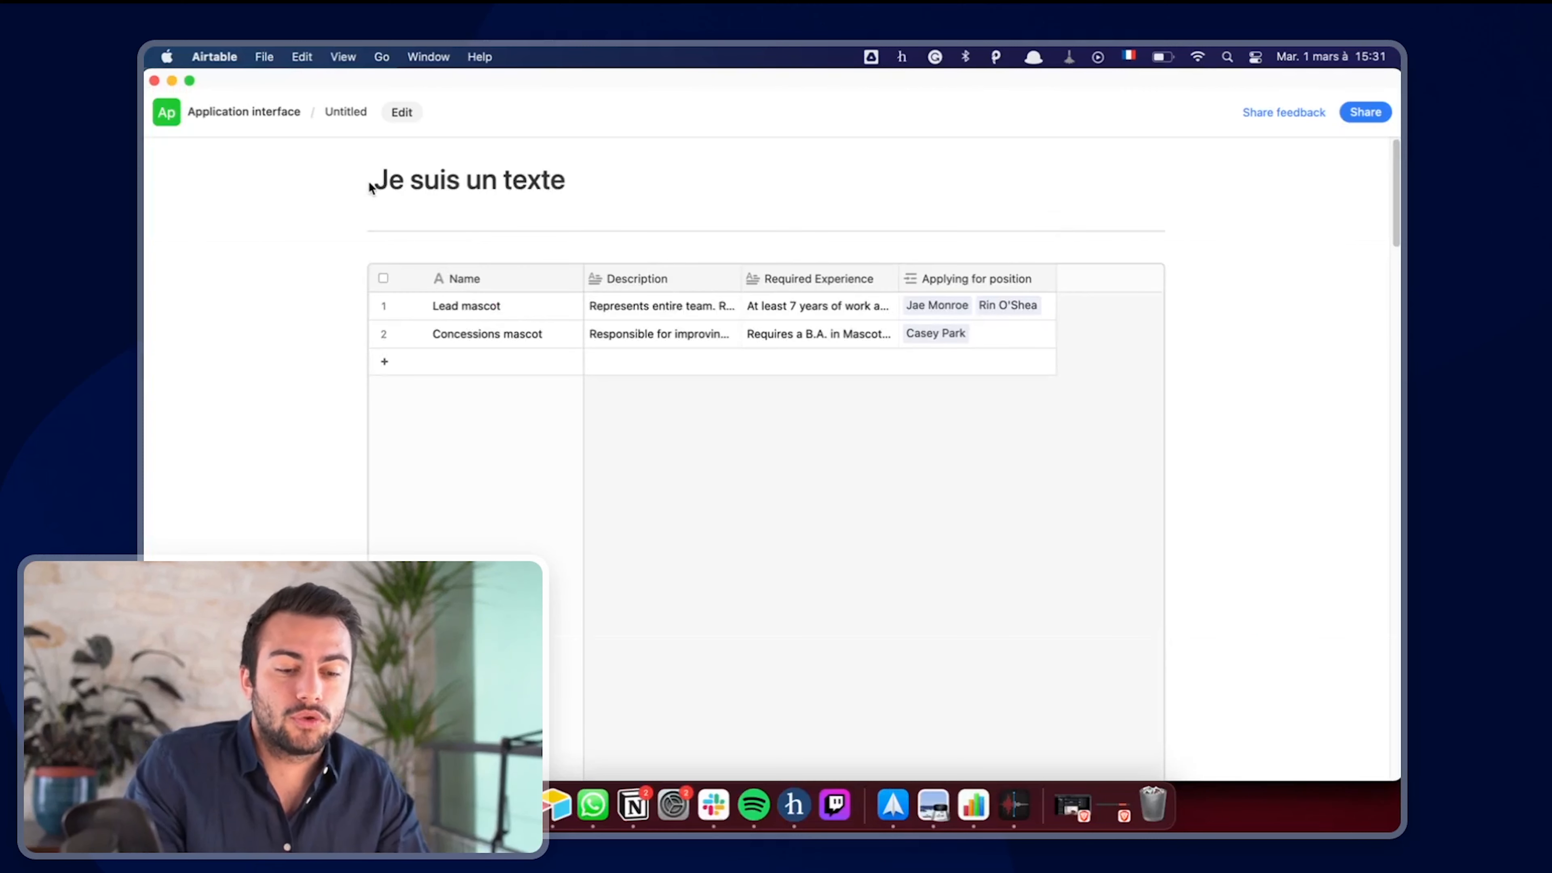